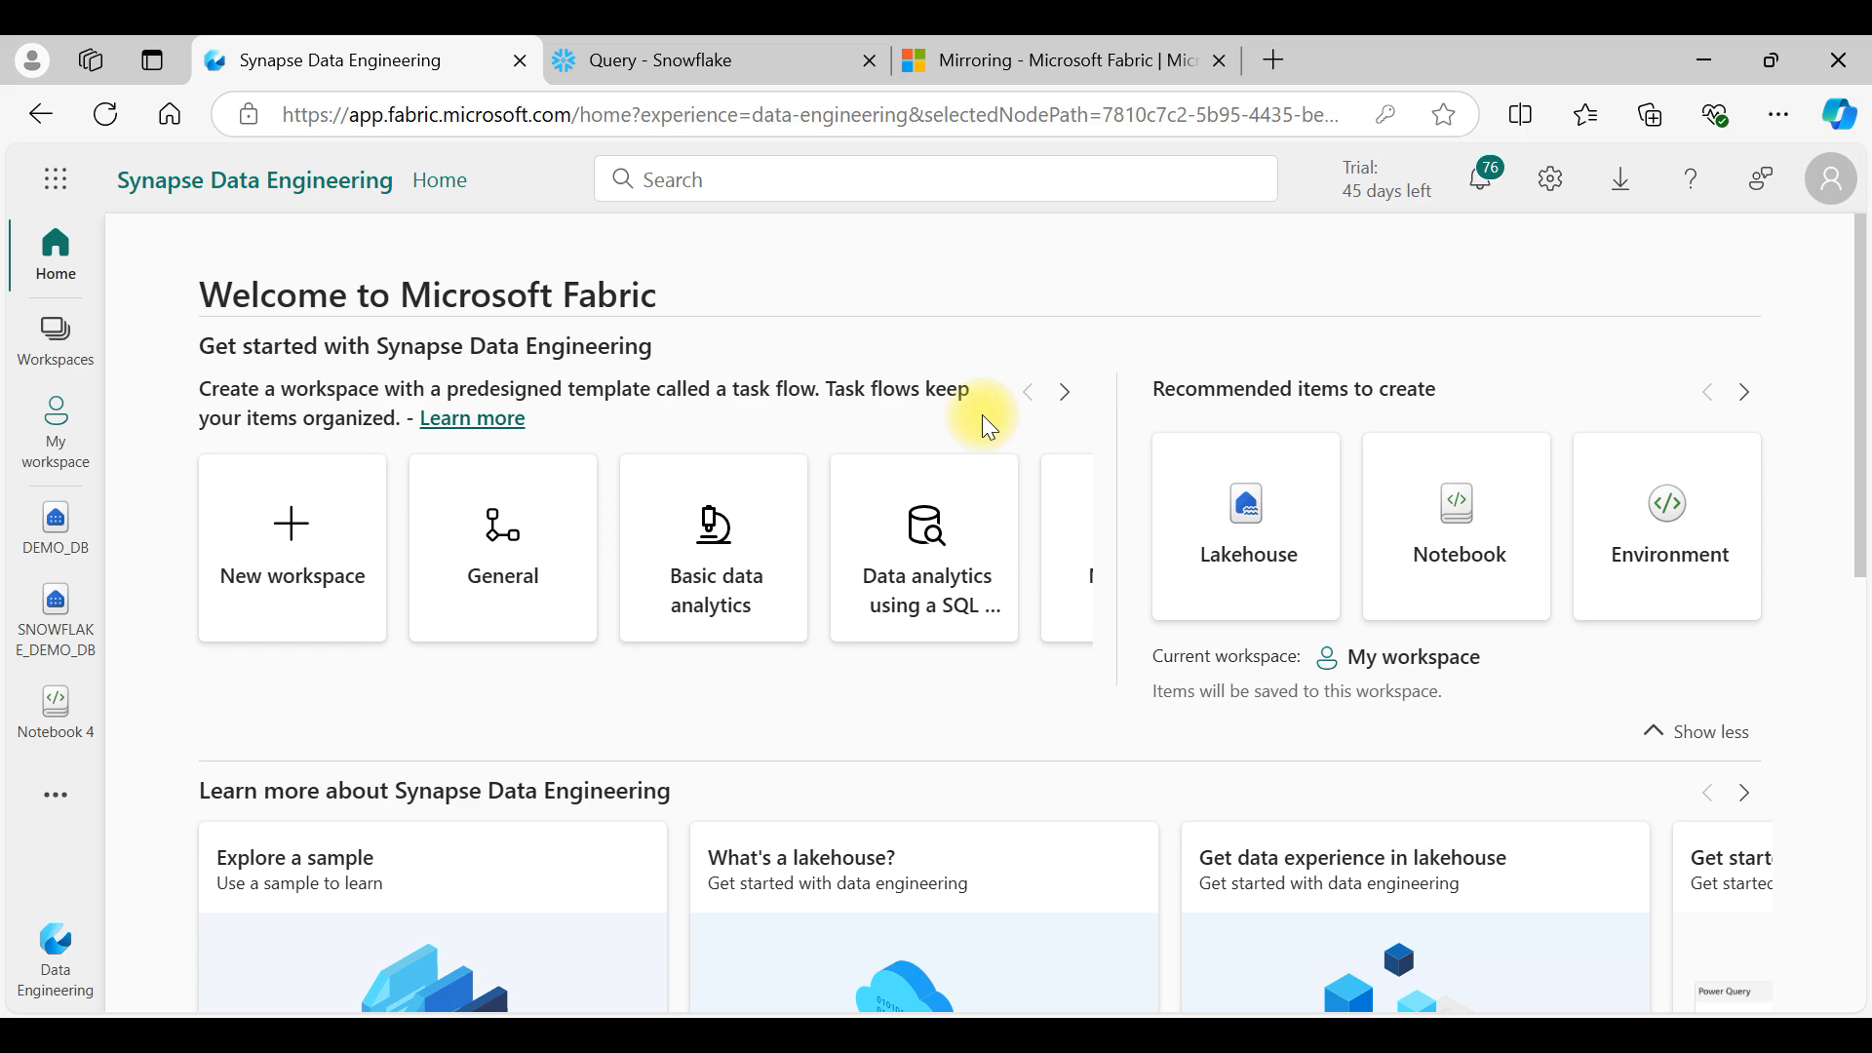
Step: Switch to the Microsoft Learn page on Mirroring in Fabric and review its overview, supported external databases, replication and sharing sections
{"action": "left_click", "coordinate": [996, 59]}
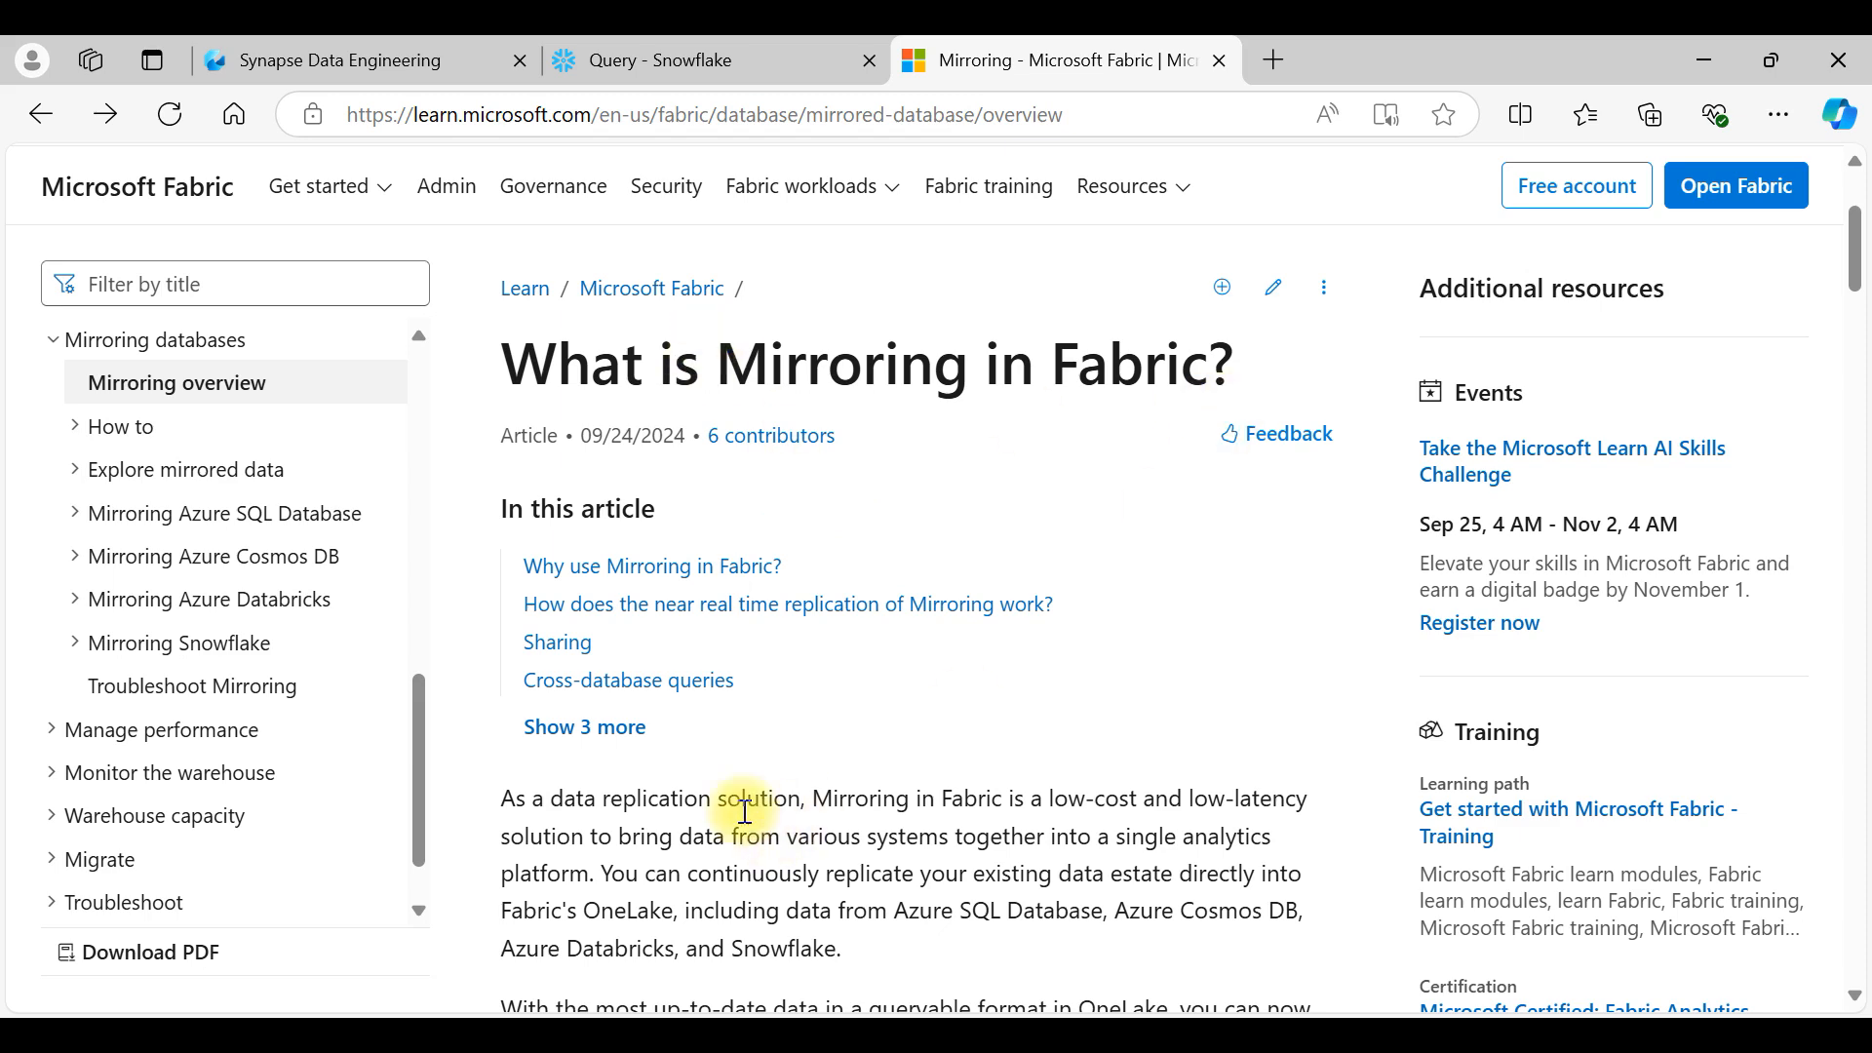
{"action": "scroll", "coordinate": [764, 835], "scroll_direction": "down", "scroll_amount": 3}
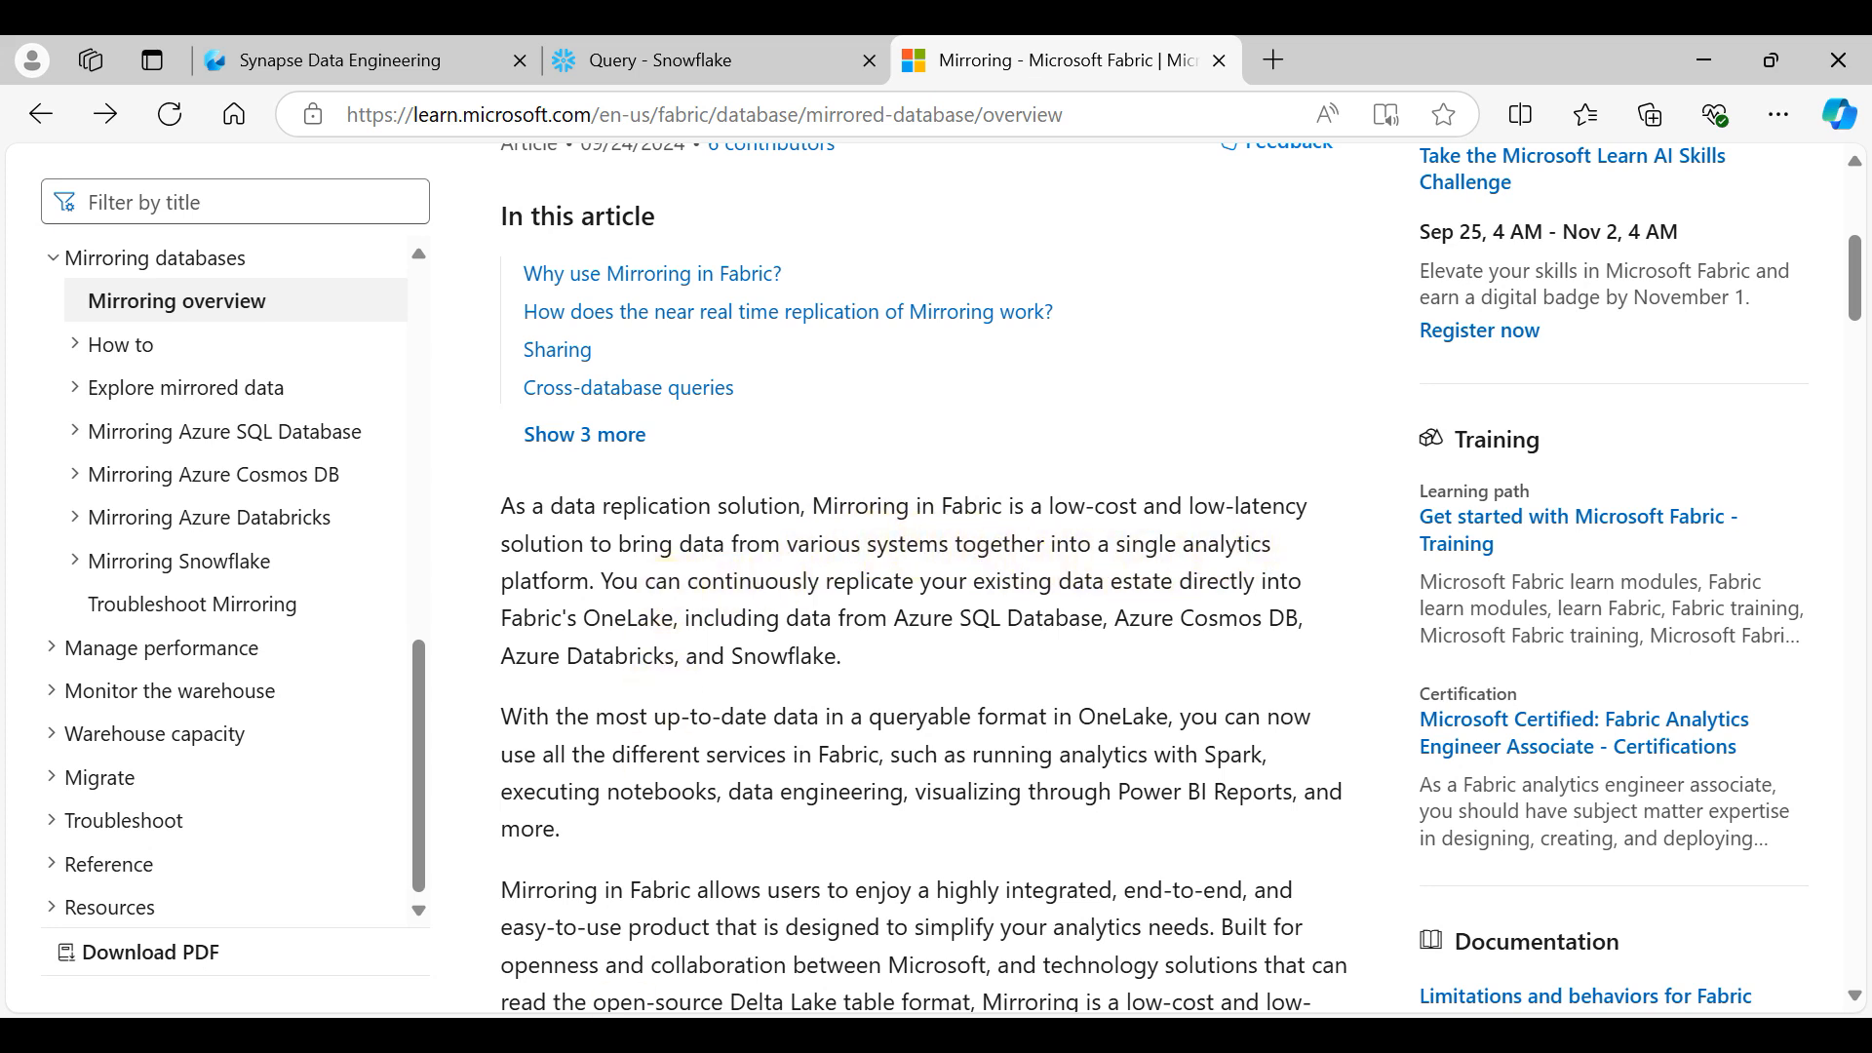
{"action": "scroll", "coordinate": [646, 765], "scroll_direction": "down", "scroll_amount": 5}
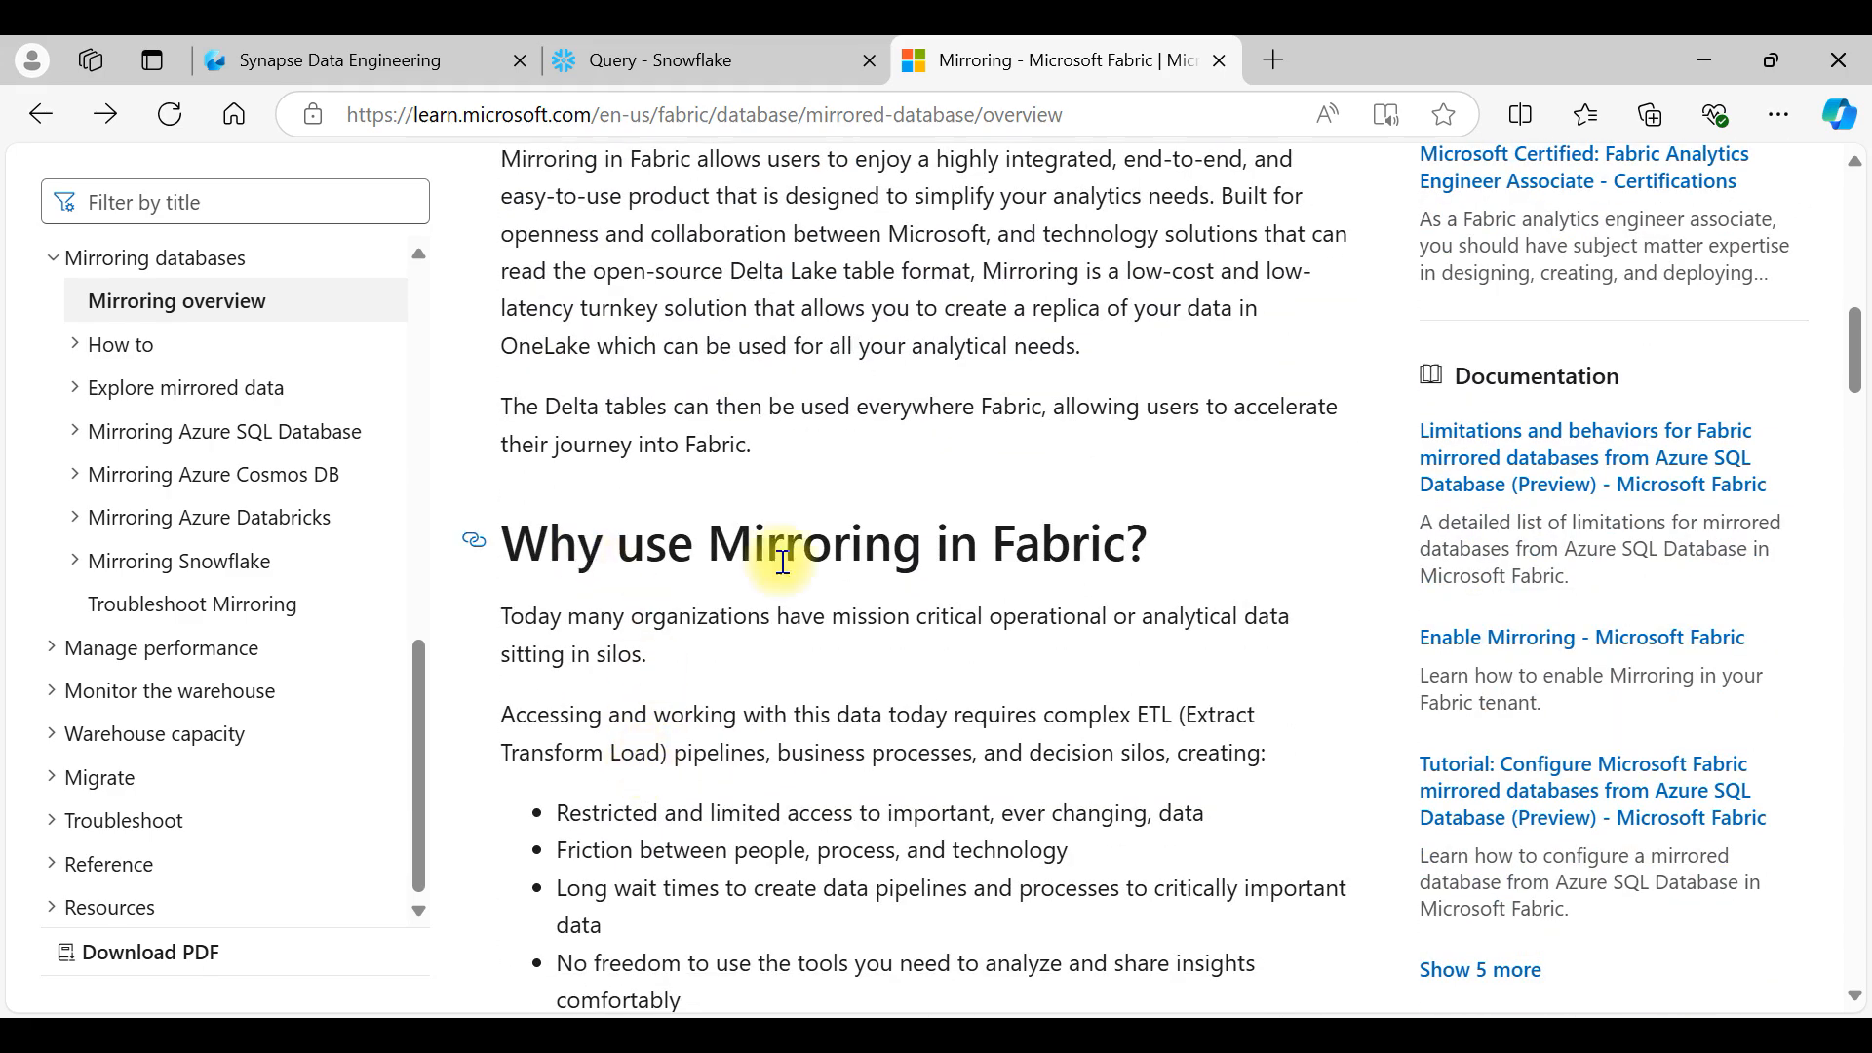
{"action": "scroll", "coordinate": [773, 556], "scroll_direction": "down", "scroll_amount": 7}
{"action": "scroll", "coordinate": [672, 482], "scroll_direction": "down", "scroll_amount": 10}
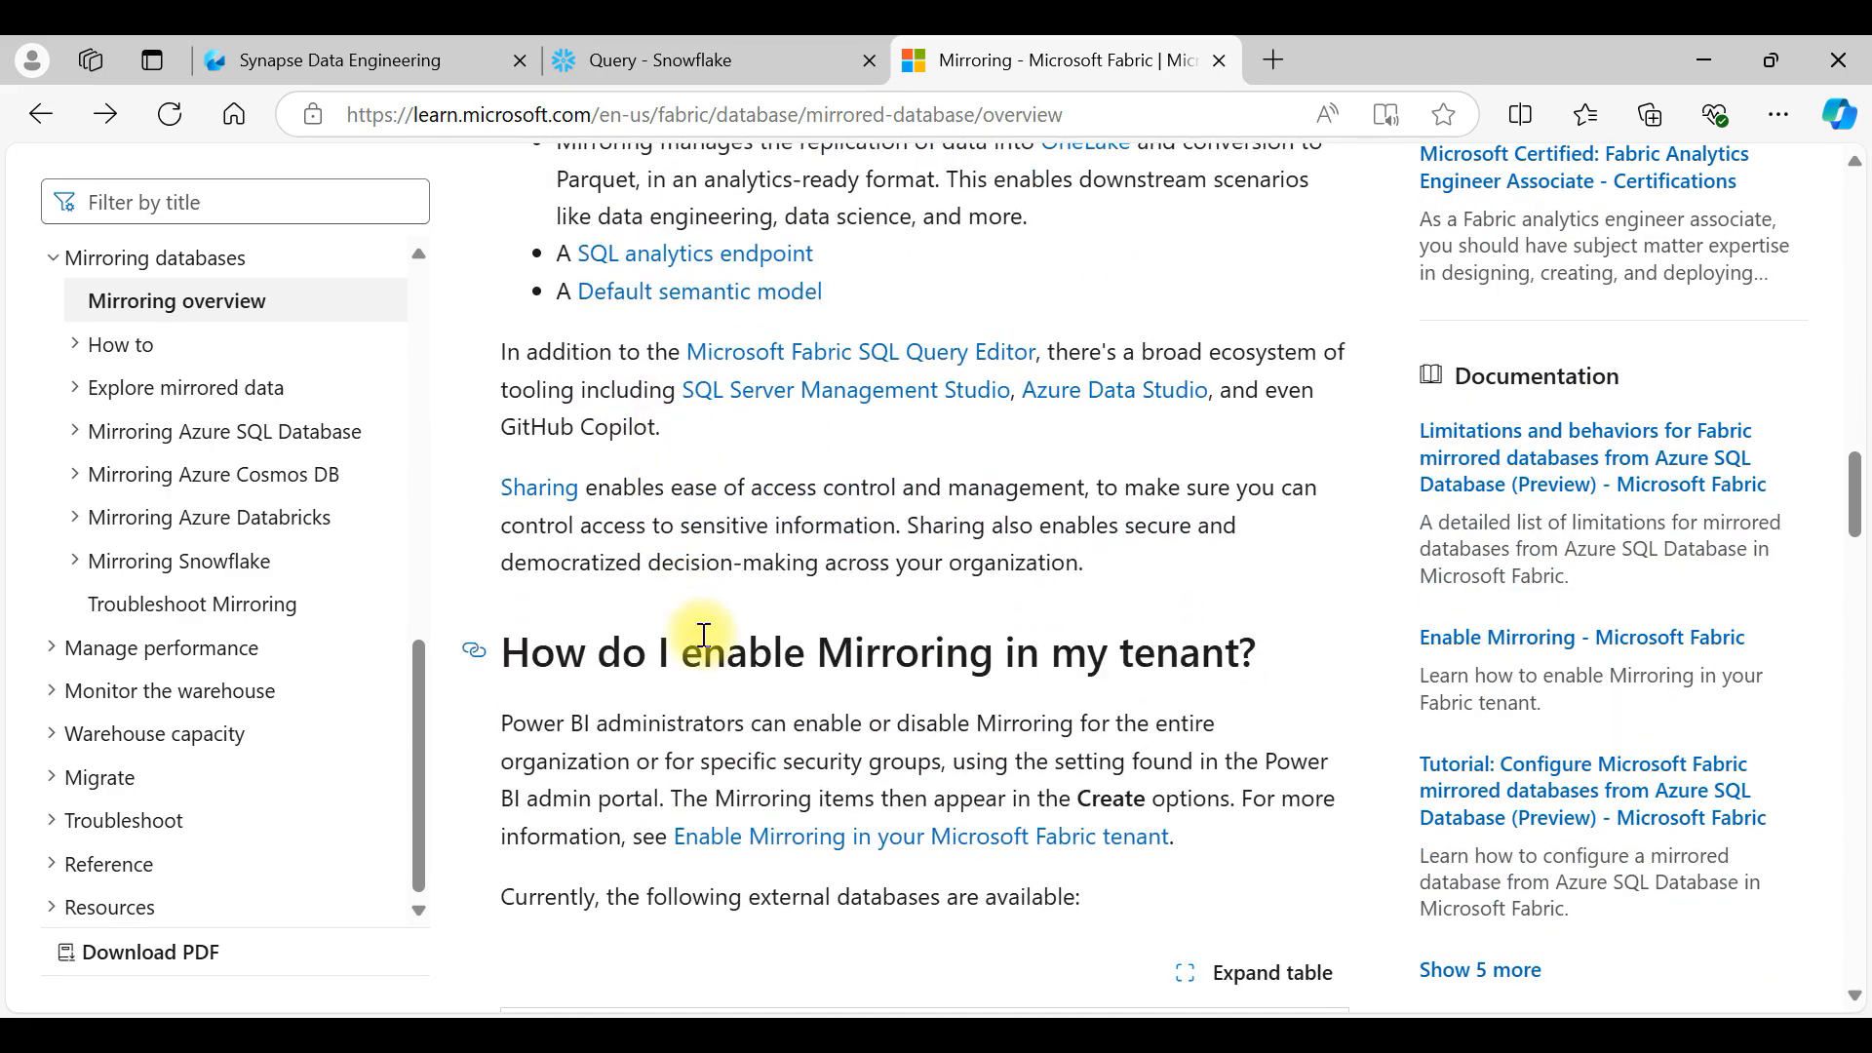
{"action": "scroll", "coordinate": [543, 627], "scroll_direction": "up", "scroll_amount": 2}
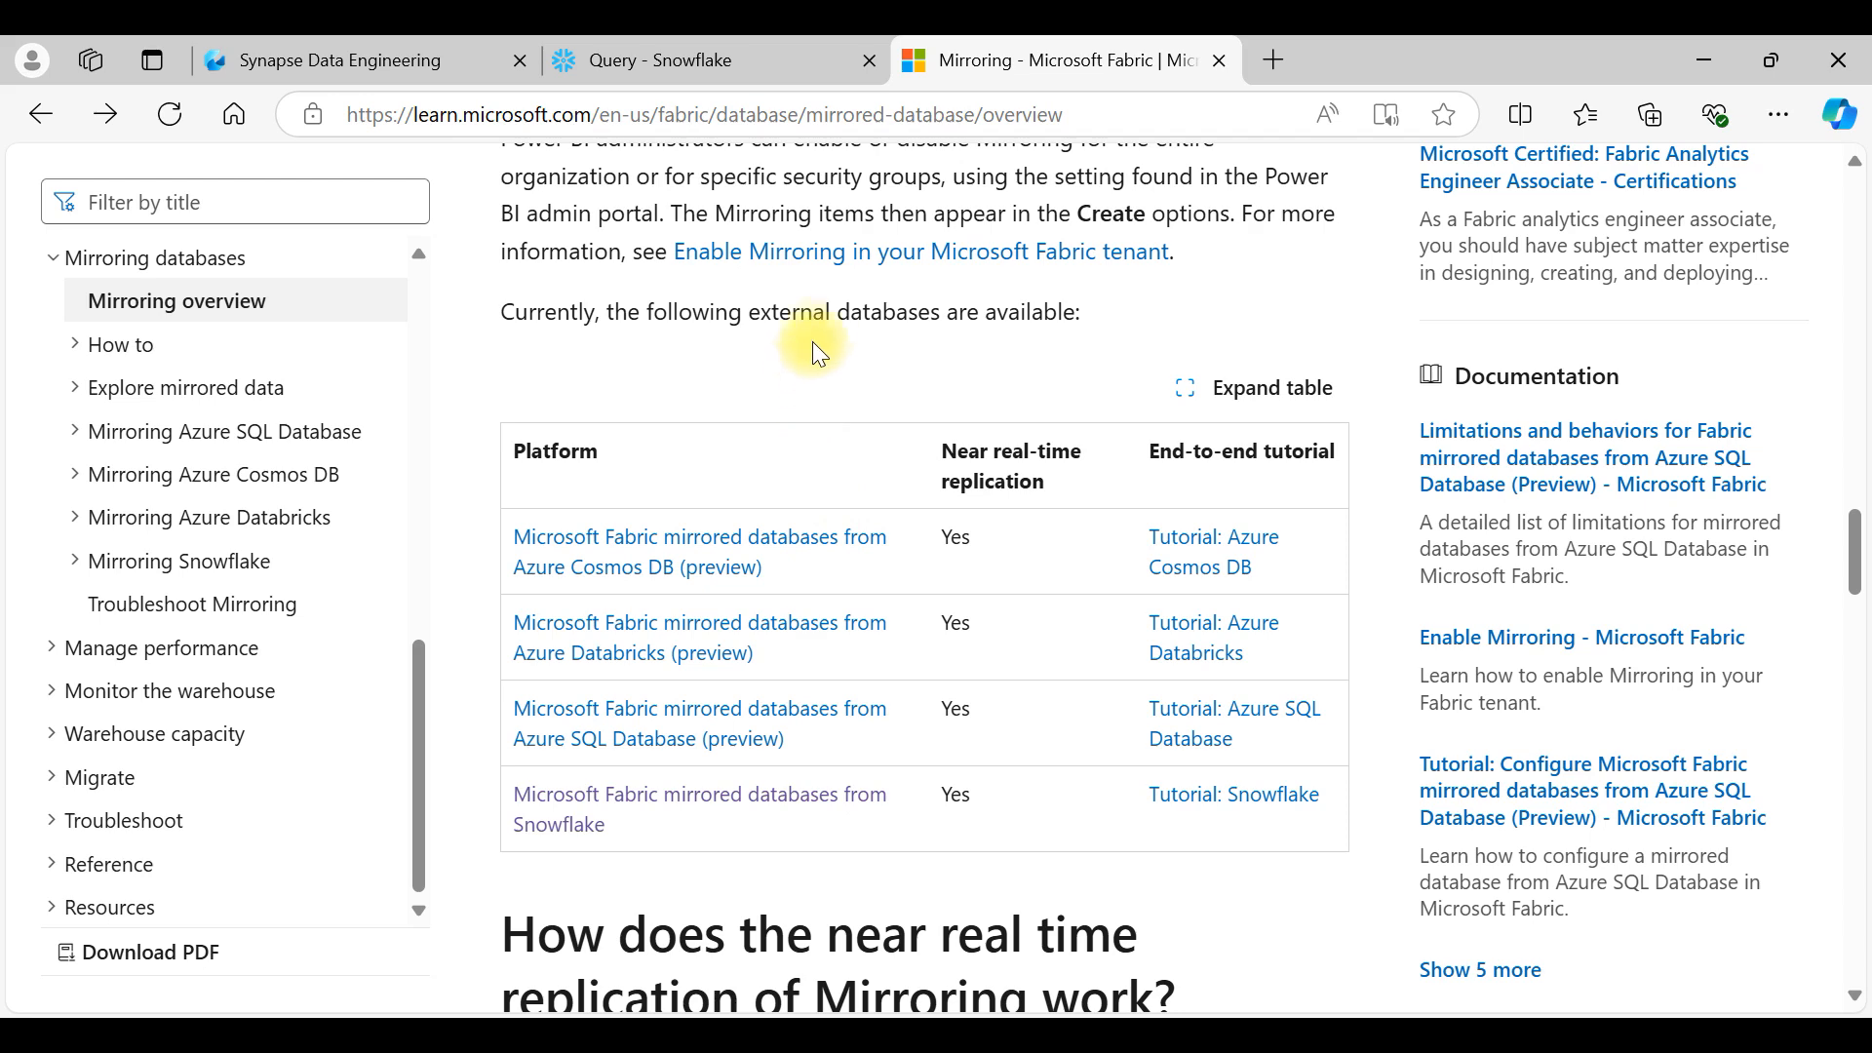
{"action": "scroll", "coordinate": [790, 395], "scroll_direction": "down", "scroll_amount": 5}
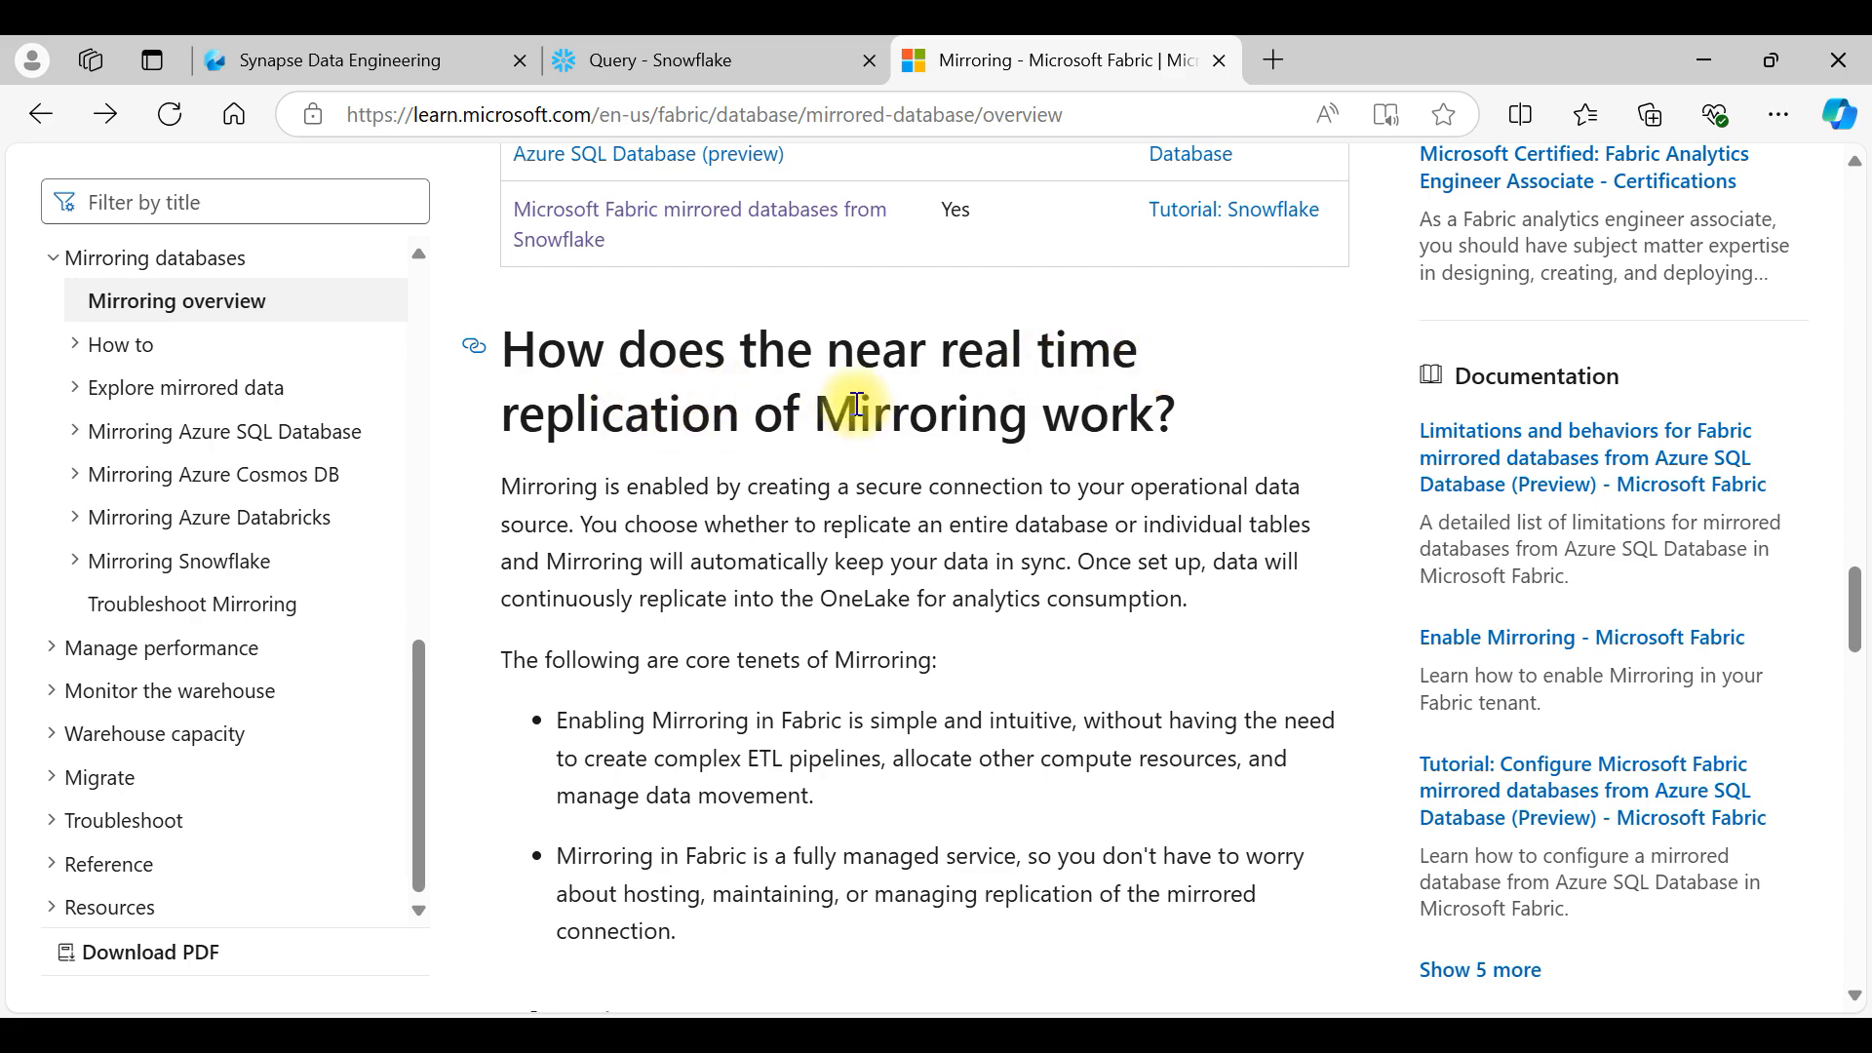
{"action": "scroll", "coordinate": [858, 649], "scroll_direction": "down", "scroll_amount": 5}
{"action": "scroll", "coordinate": [824, 635], "scroll_direction": "down", "scroll_amount": 4}
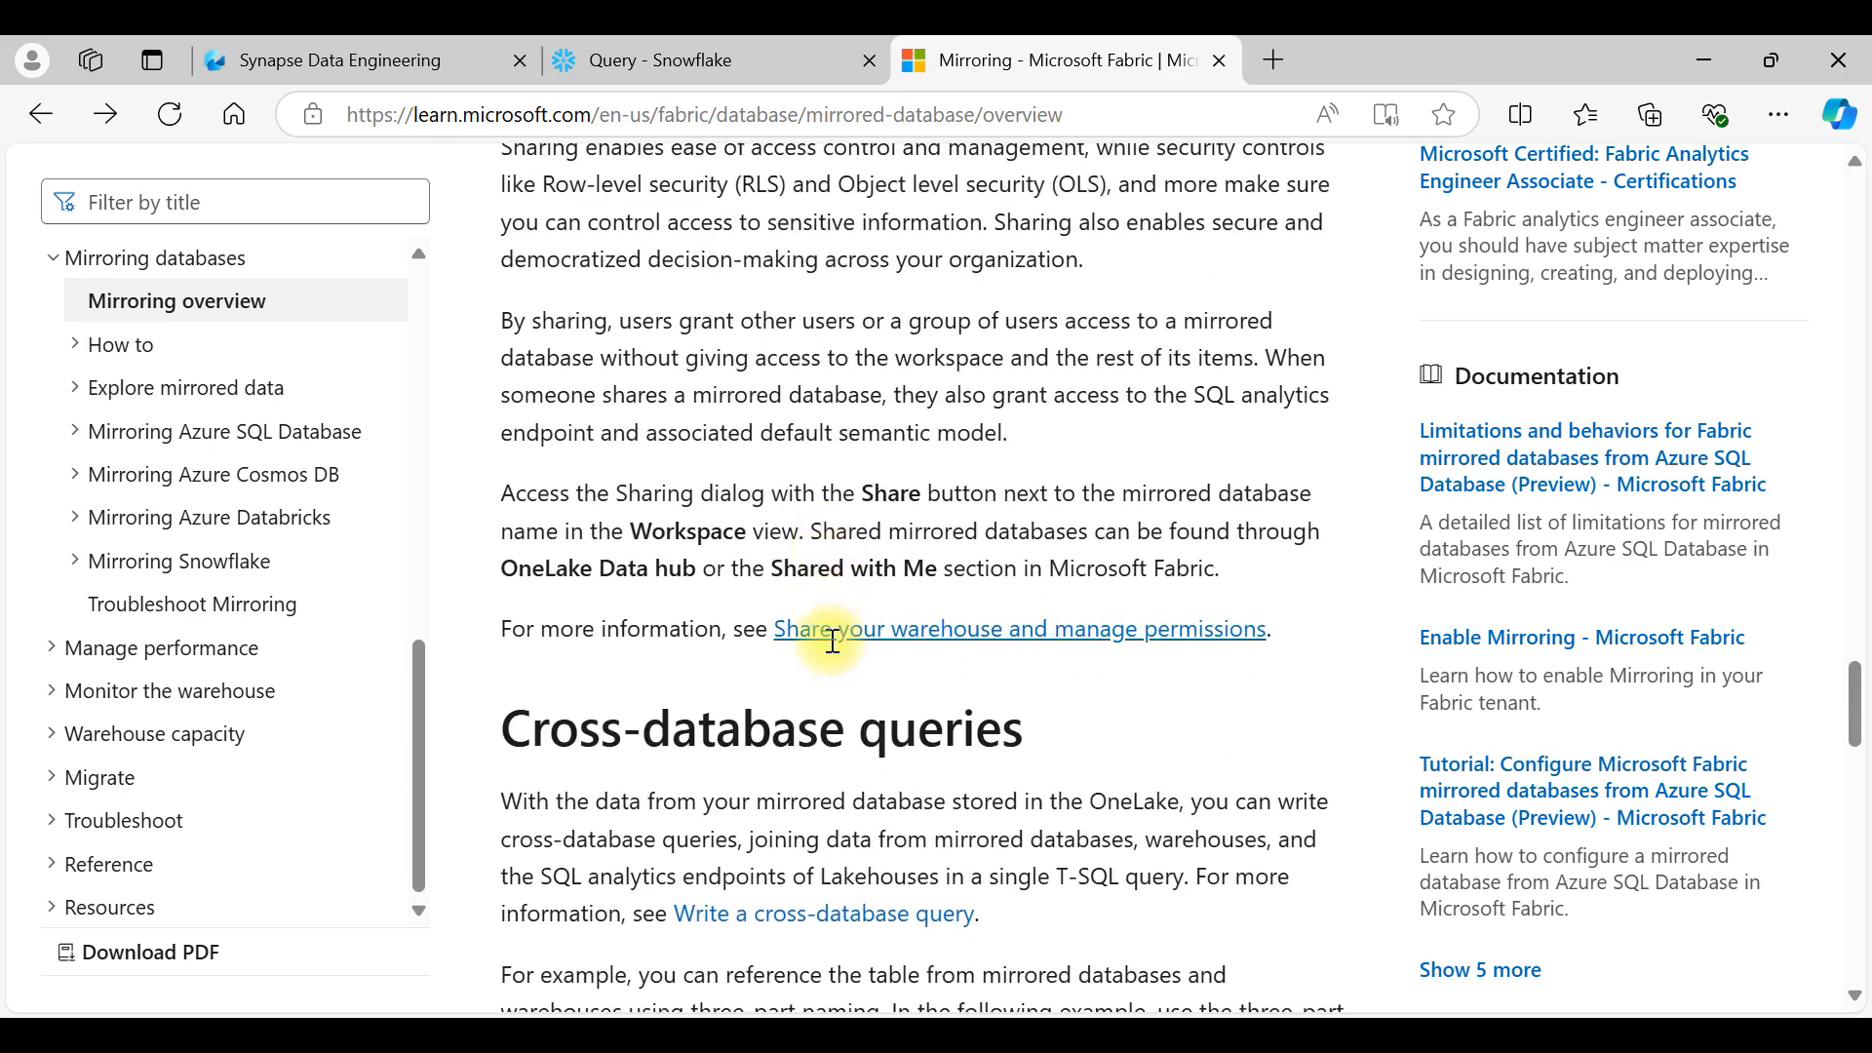
{"action": "scroll", "coordinate": [777, 614], "scroll_direction": "down", "scroll_amount": 1}
{"action": "scroll", "coordinate": [756, 576], "scroll_direction": "up", "scroll_amount": 9}
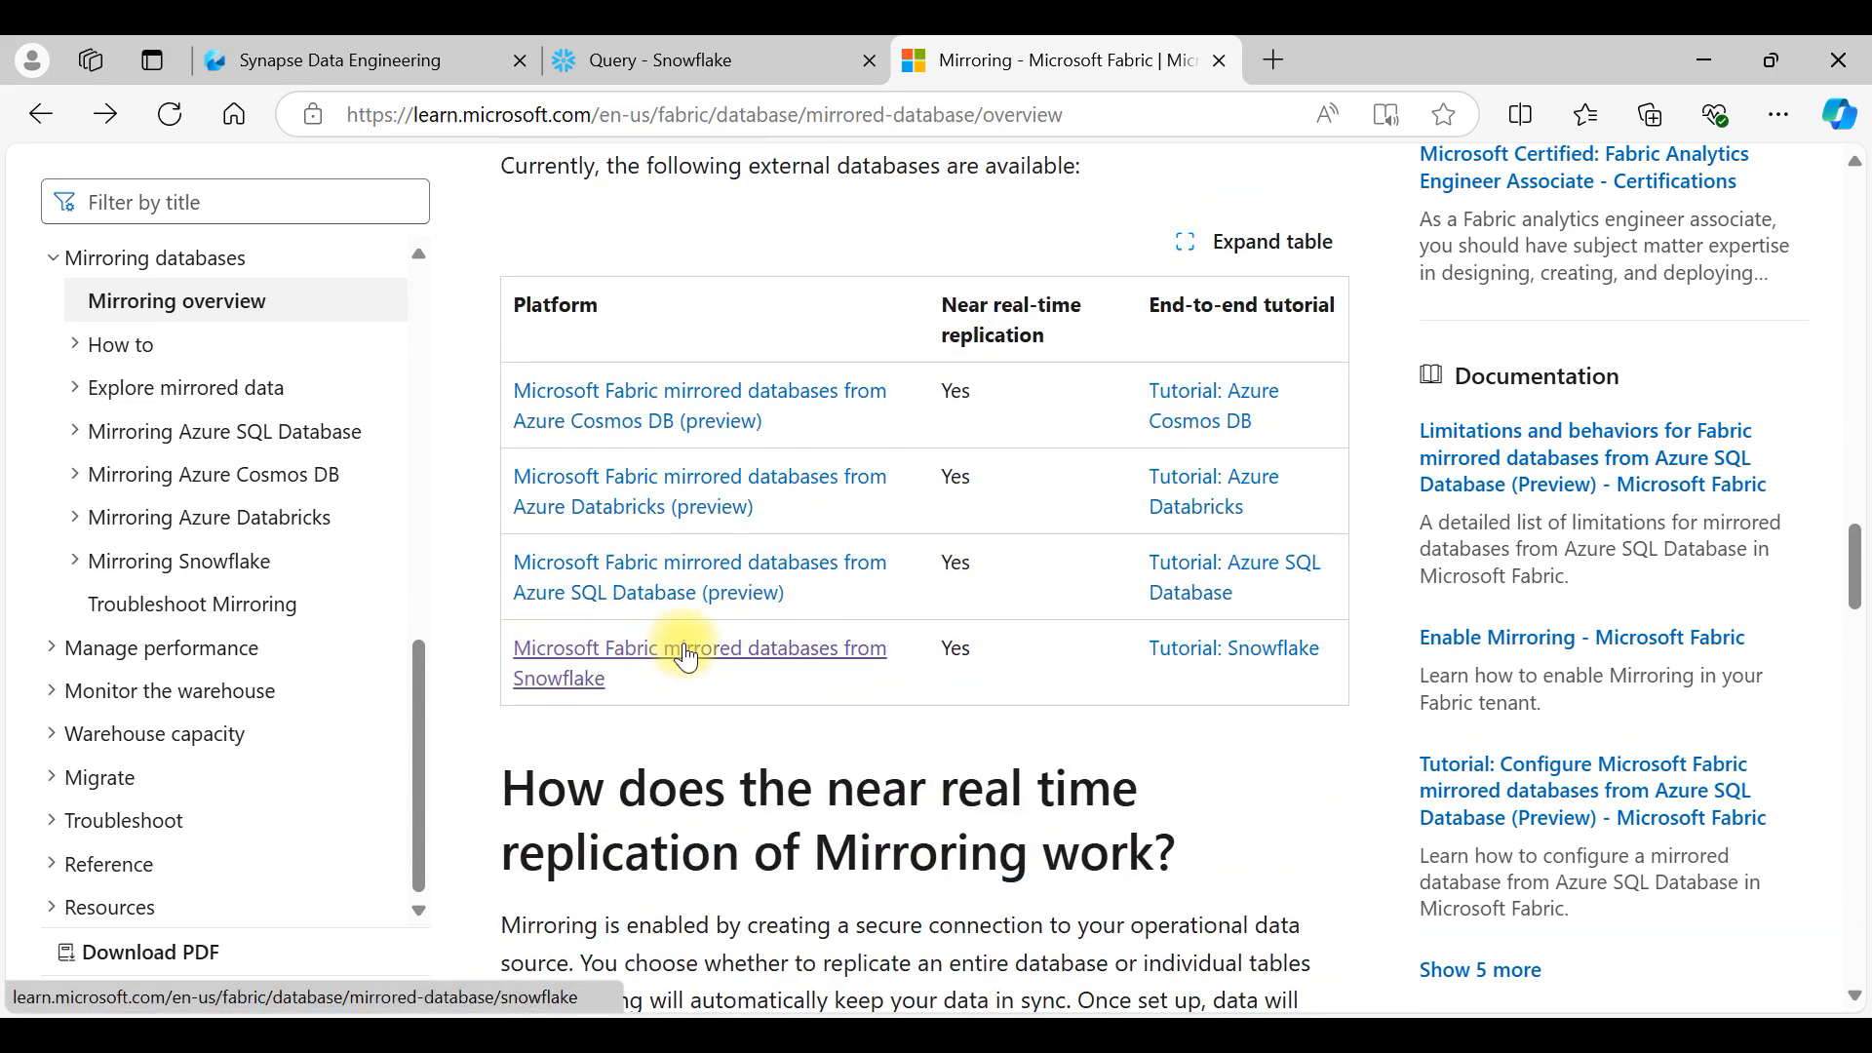
Step: Open the article on Microsoft Fabric mirrored databases from Snowflake and look through its built-in analytics experiences section
{"action": "left_click", "coordinate": [779, 659]}
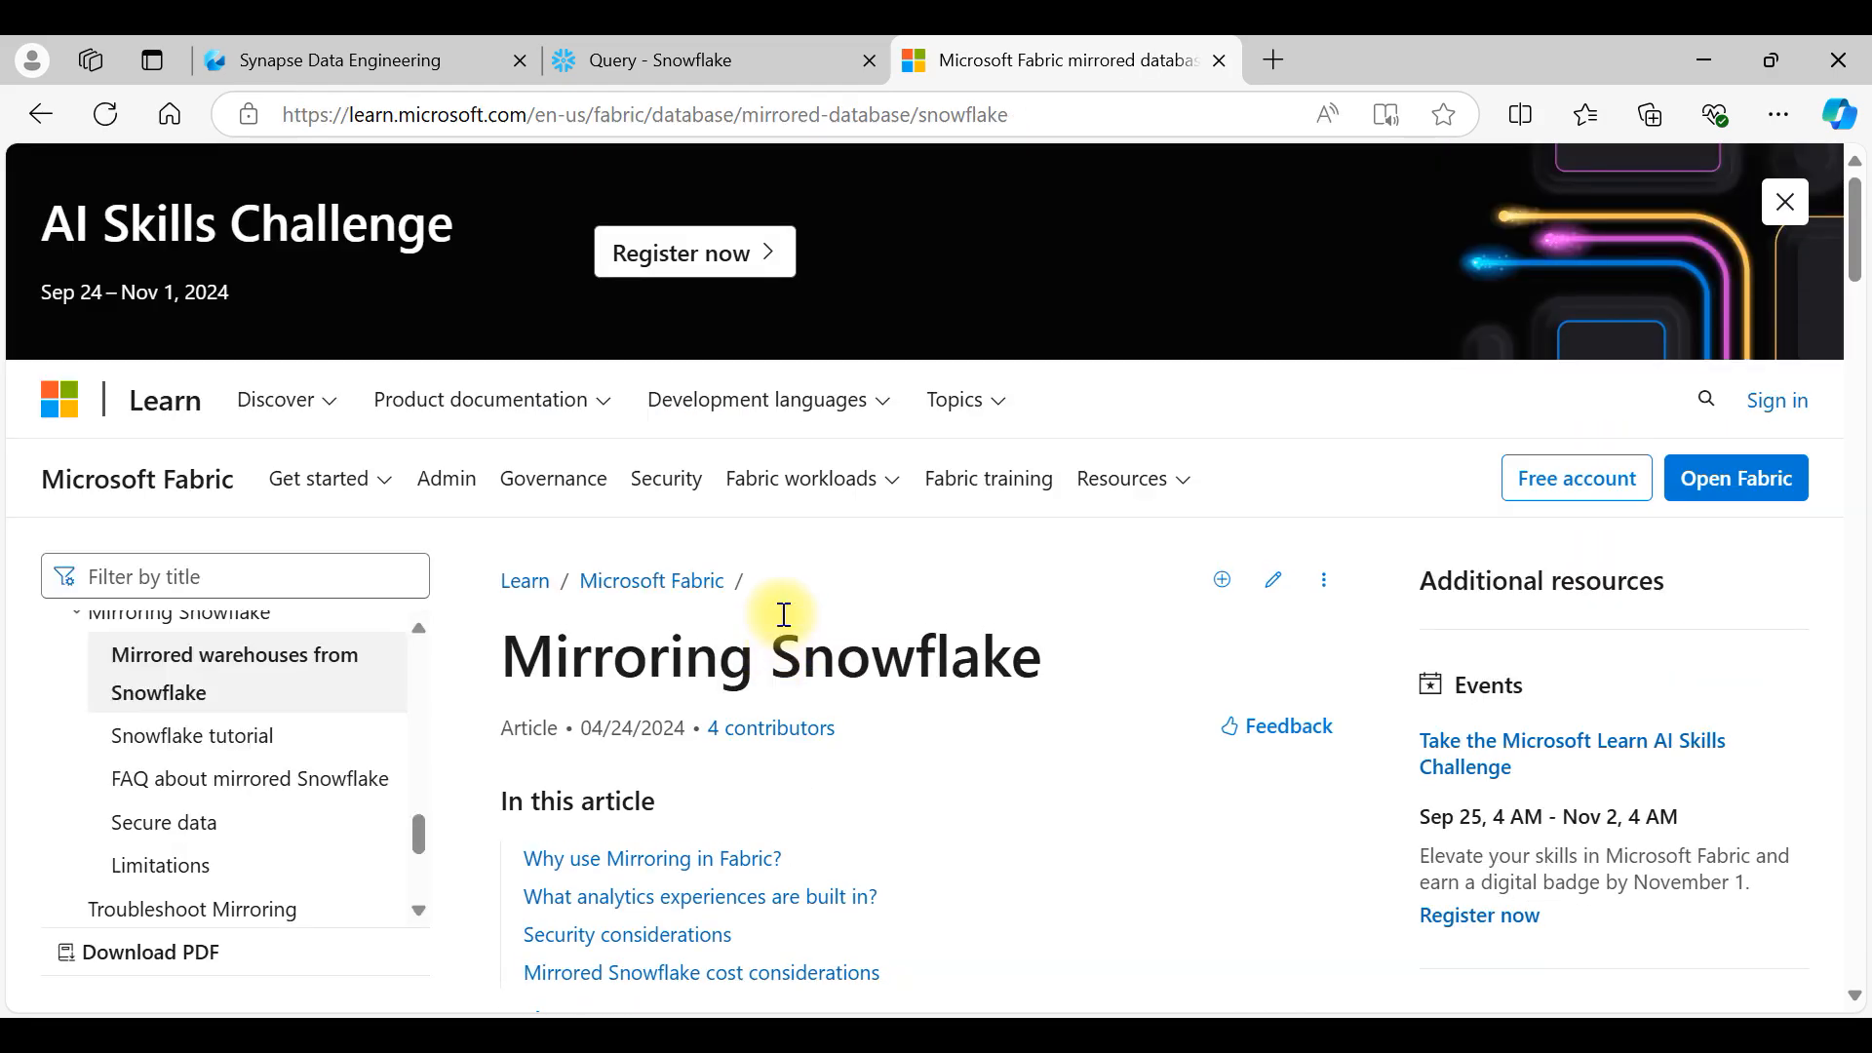
{"action": "scroll", "coordinate": [881, 642], "scroll_direction": "down", "scroll_amount": 20}
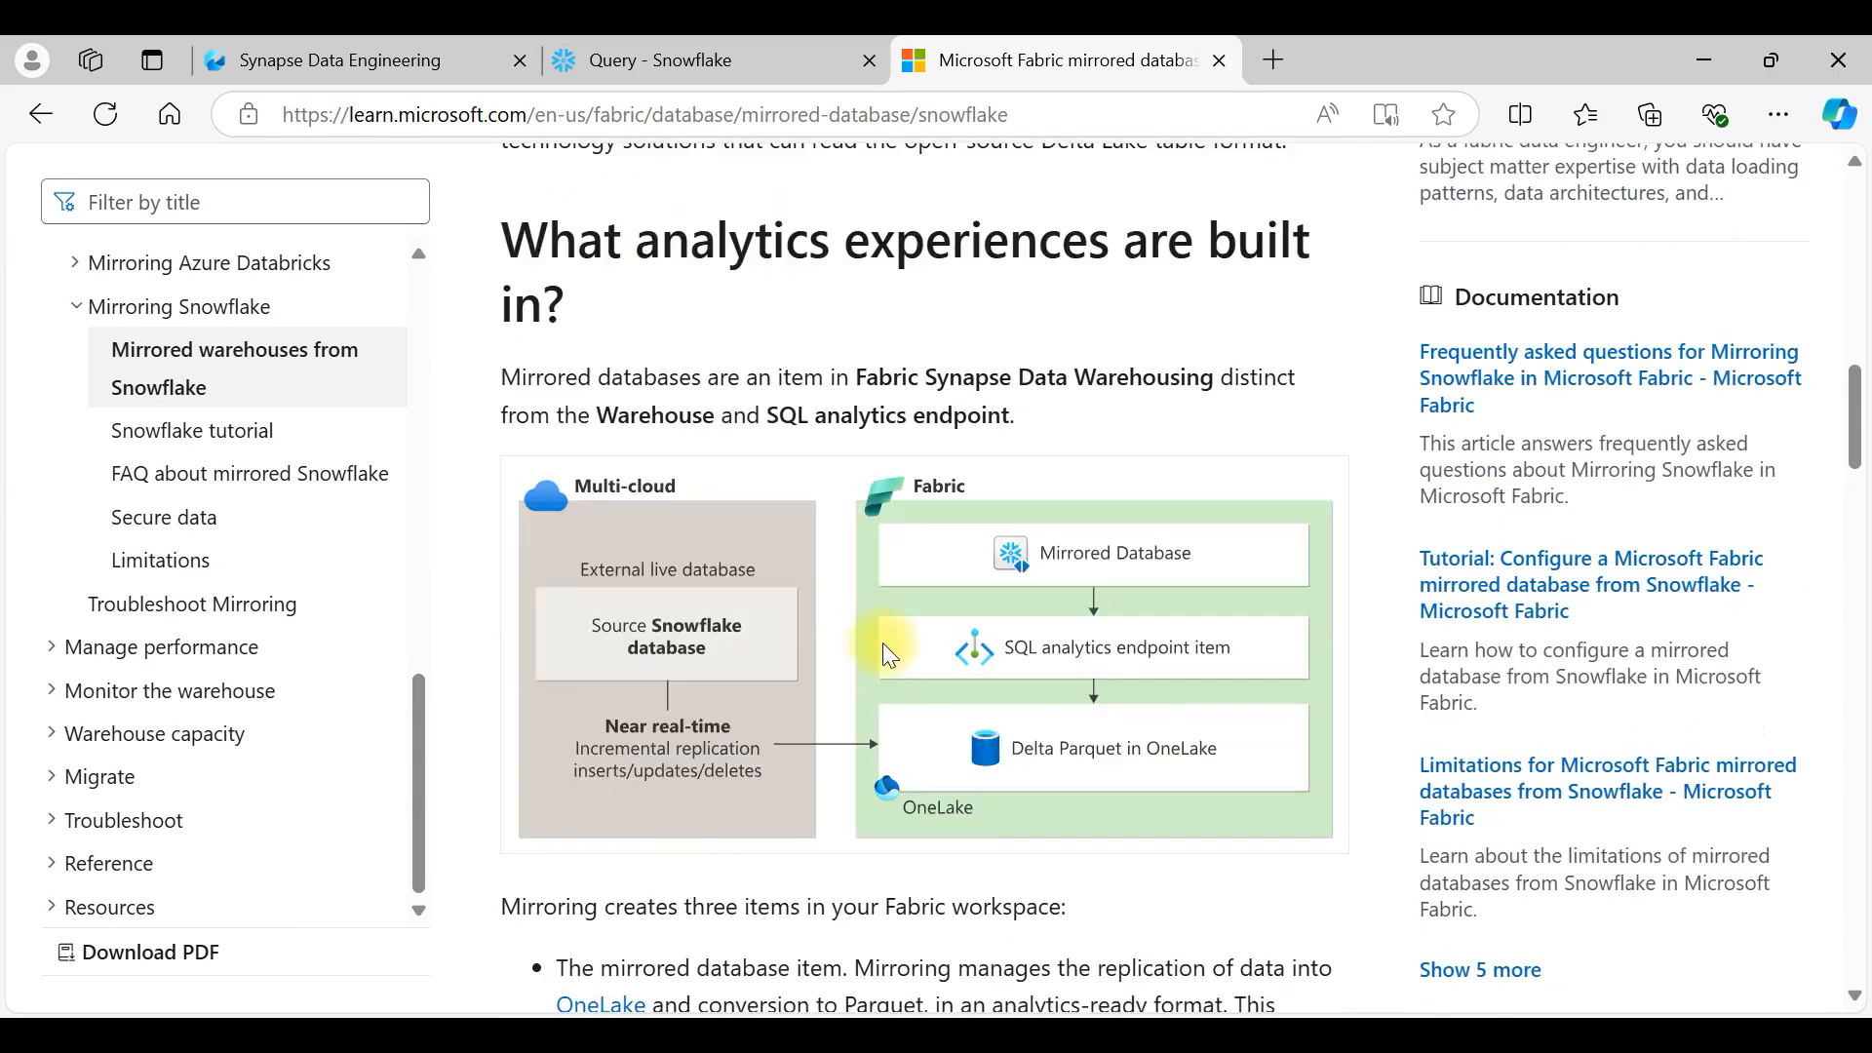
{"action": "scroll", "coordinate": [880, 644], "scroll_direction": "down", "scroll_amount": 10}
{"action": "scroll", "coordinate": [845, 595], "scroll_direction": "up", "scroll_amount": 15}
{"action": "scroll", "coordinate": [845, 589], "scroll_direction": "up", "scroll_amount": 10}
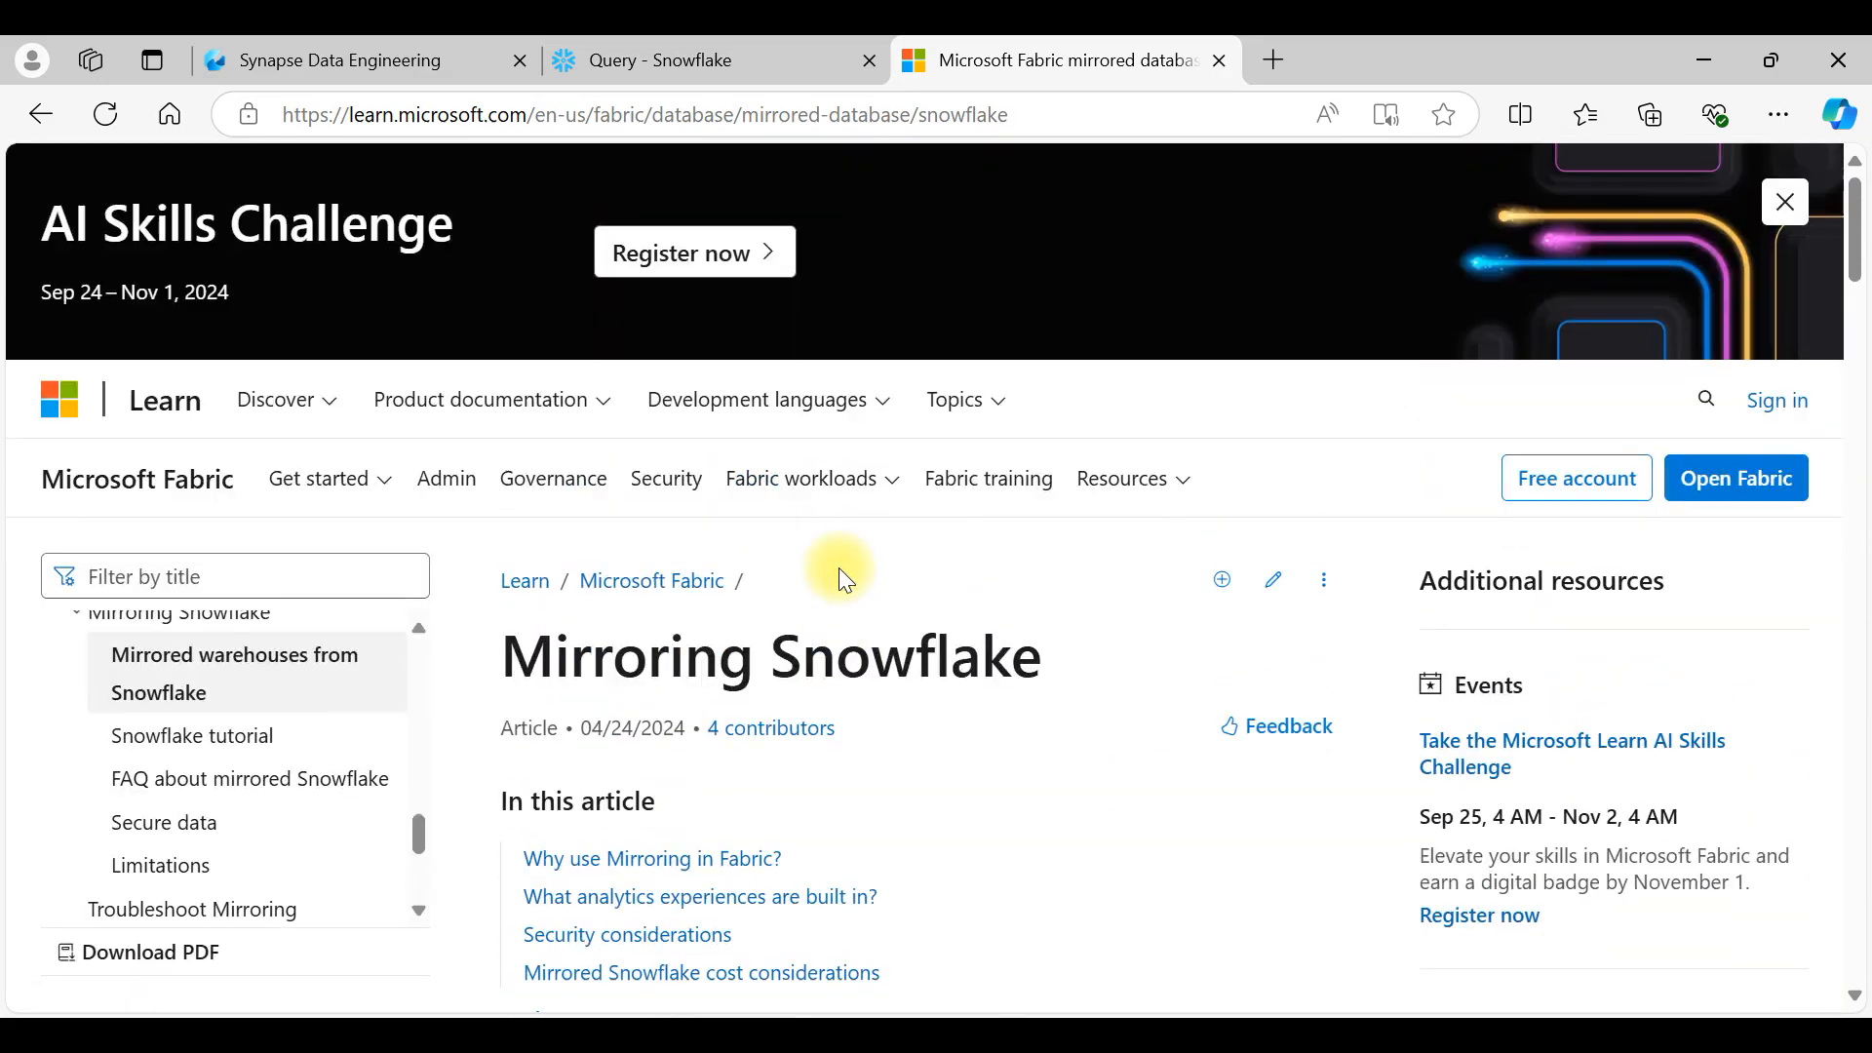
Step: Switch to Synapse Data Engineering in Fabric and start a new workspace named snowflakemirrorDB
{"action": "left_click", "coordinate": [669, 57]}
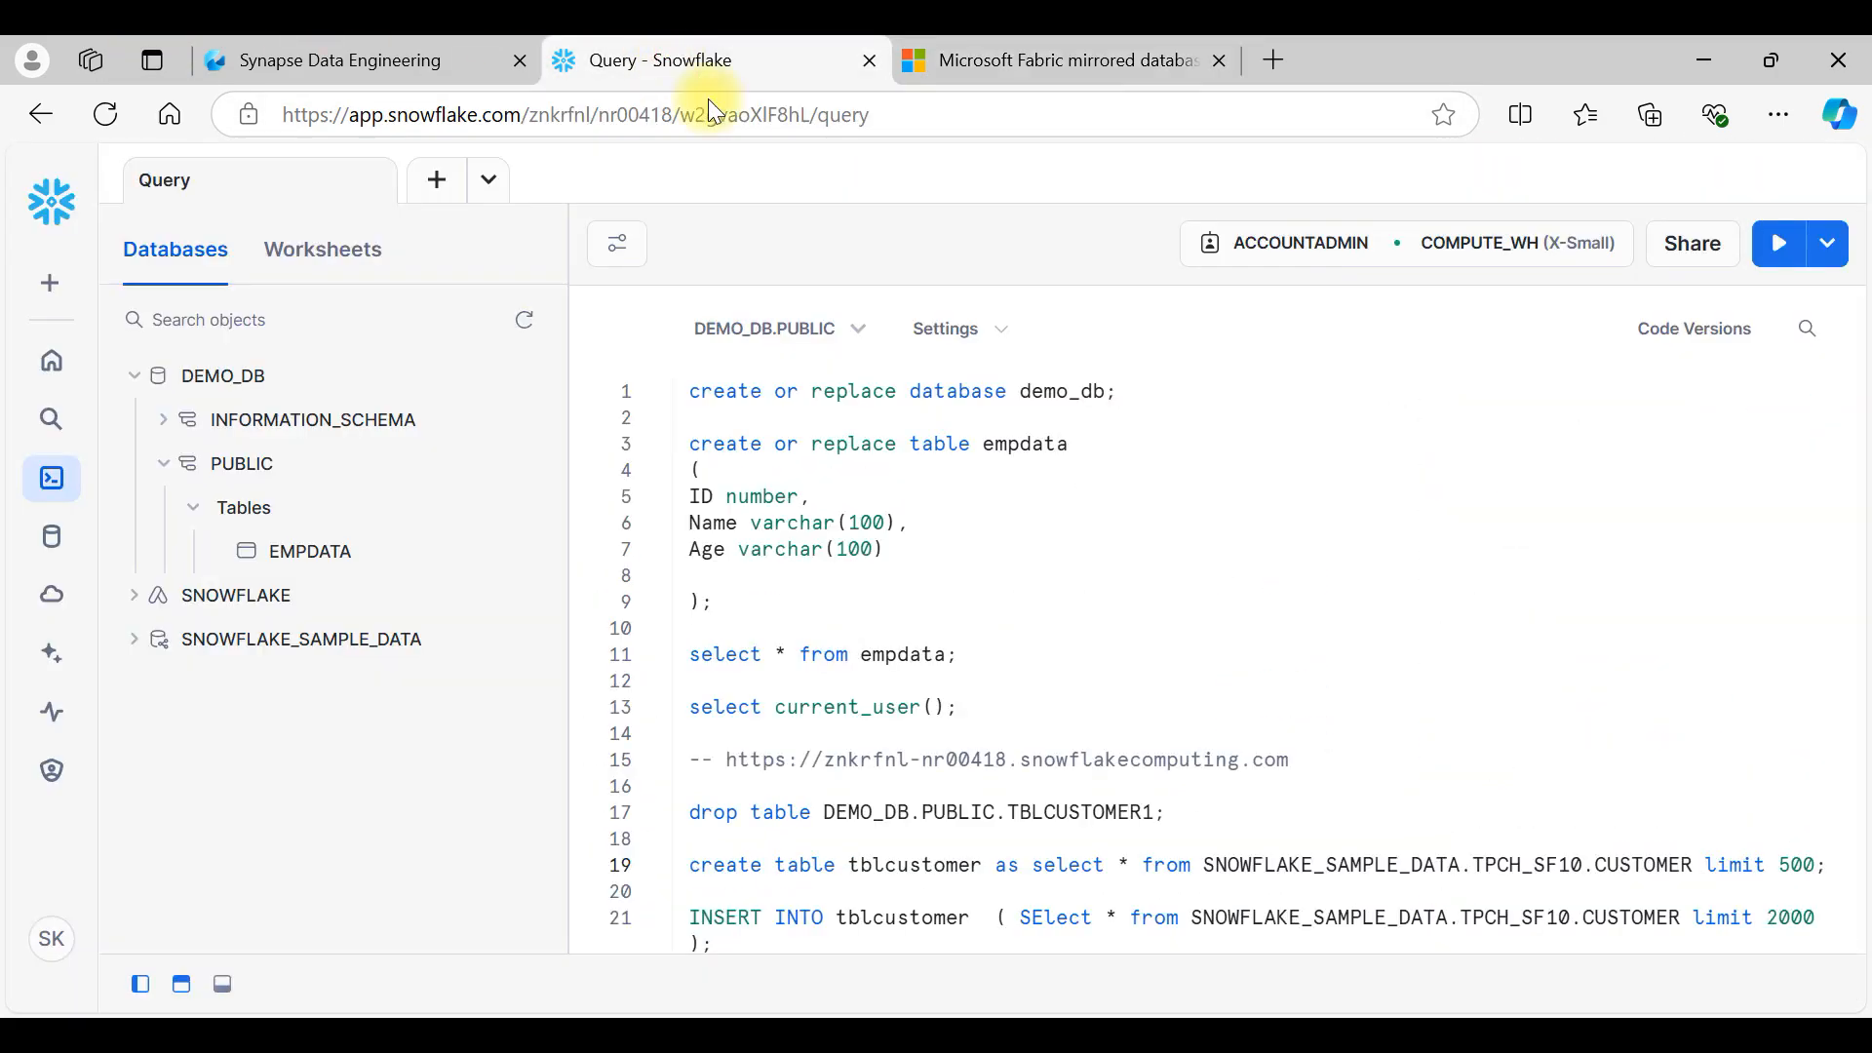
{"action": "left_click", "coordinate": [301, 49]}
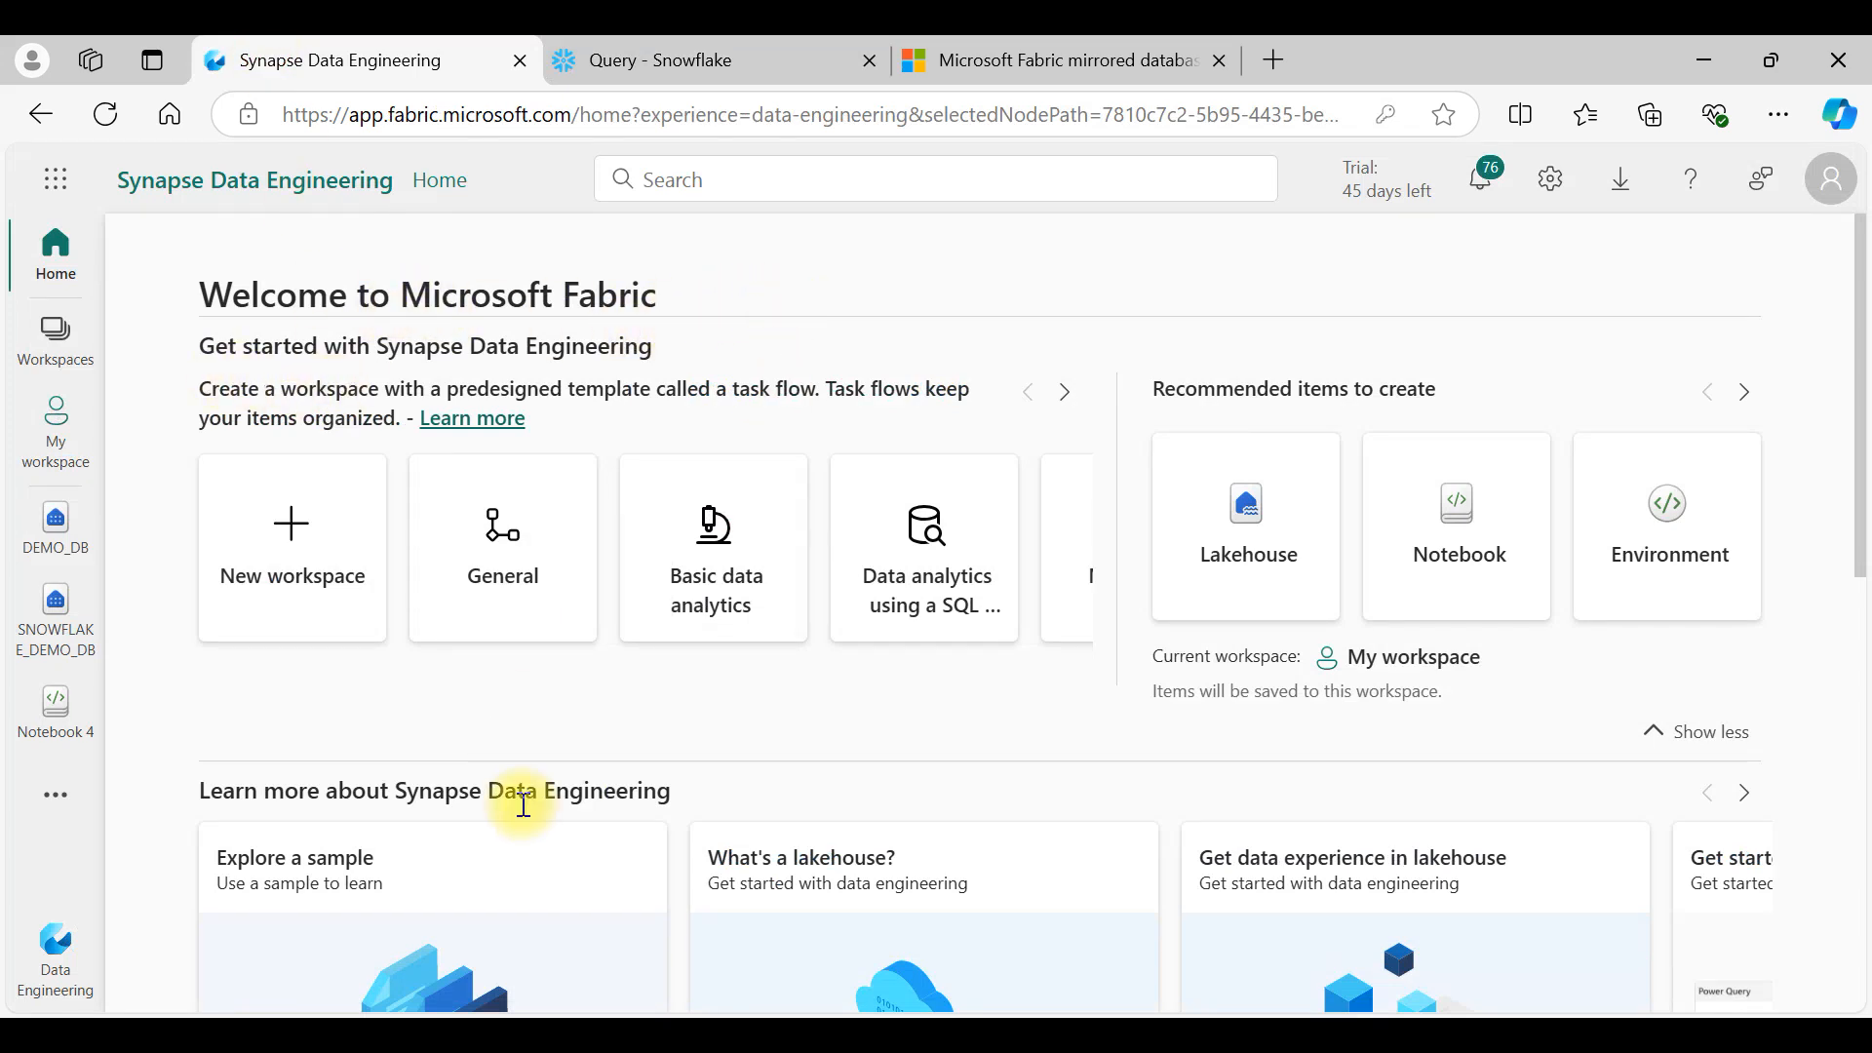
{"action": "left_click", "coordinate": [58, 341]}
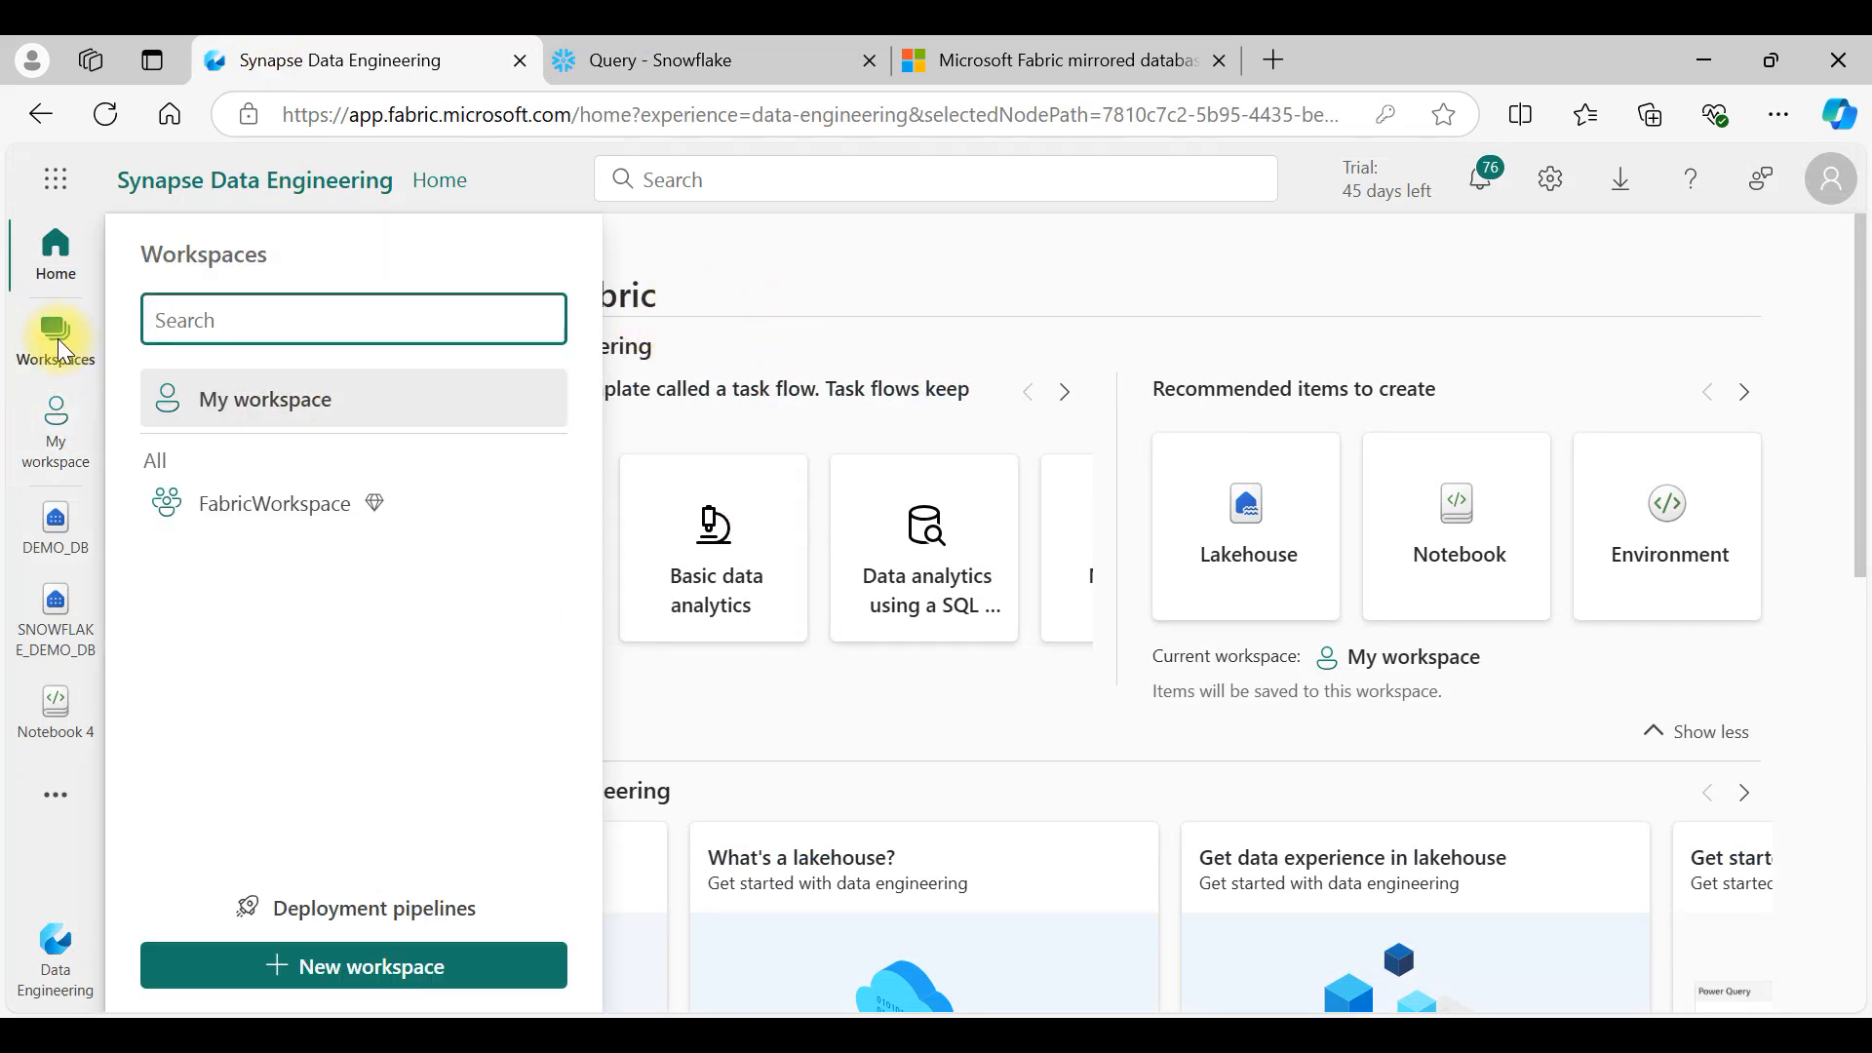
{"action": "left_click", "coordinate": [355, 967]}
{"action": "left_click", "coordinate": [1080, 363]}
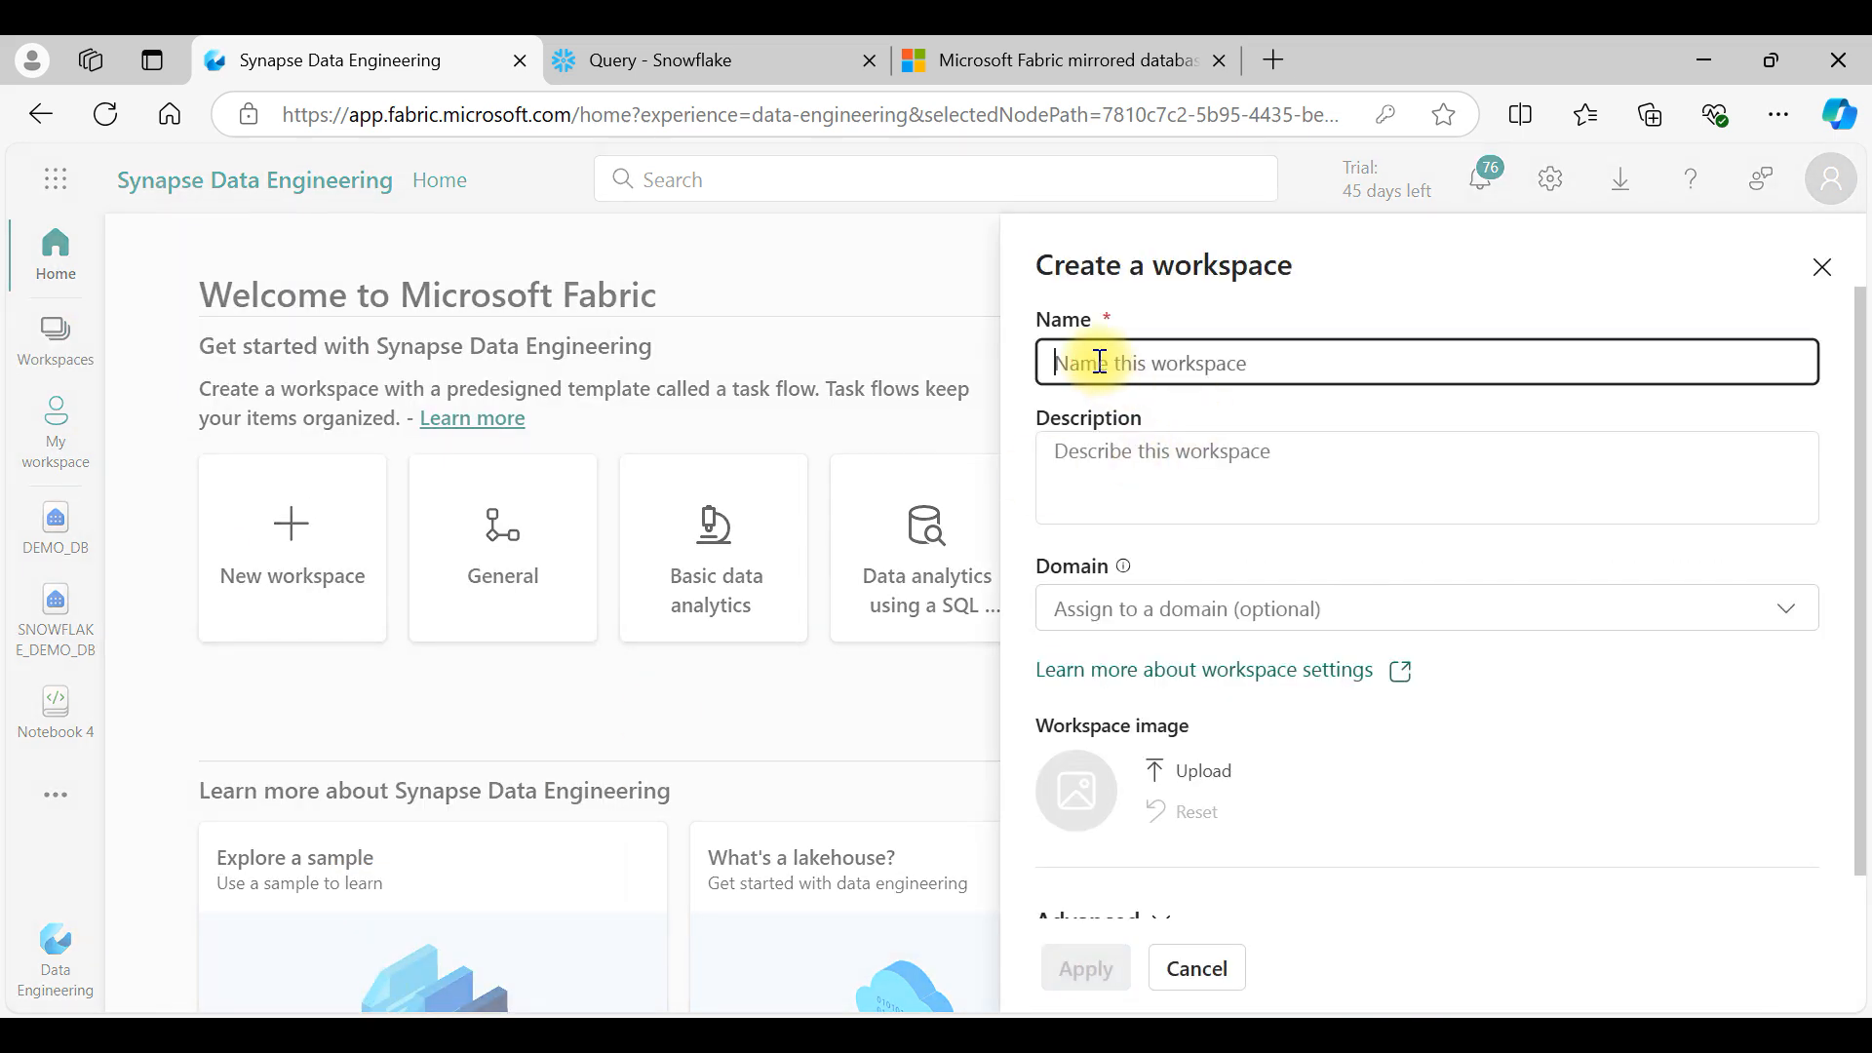
{"action": "type", "text": "snowflake"}
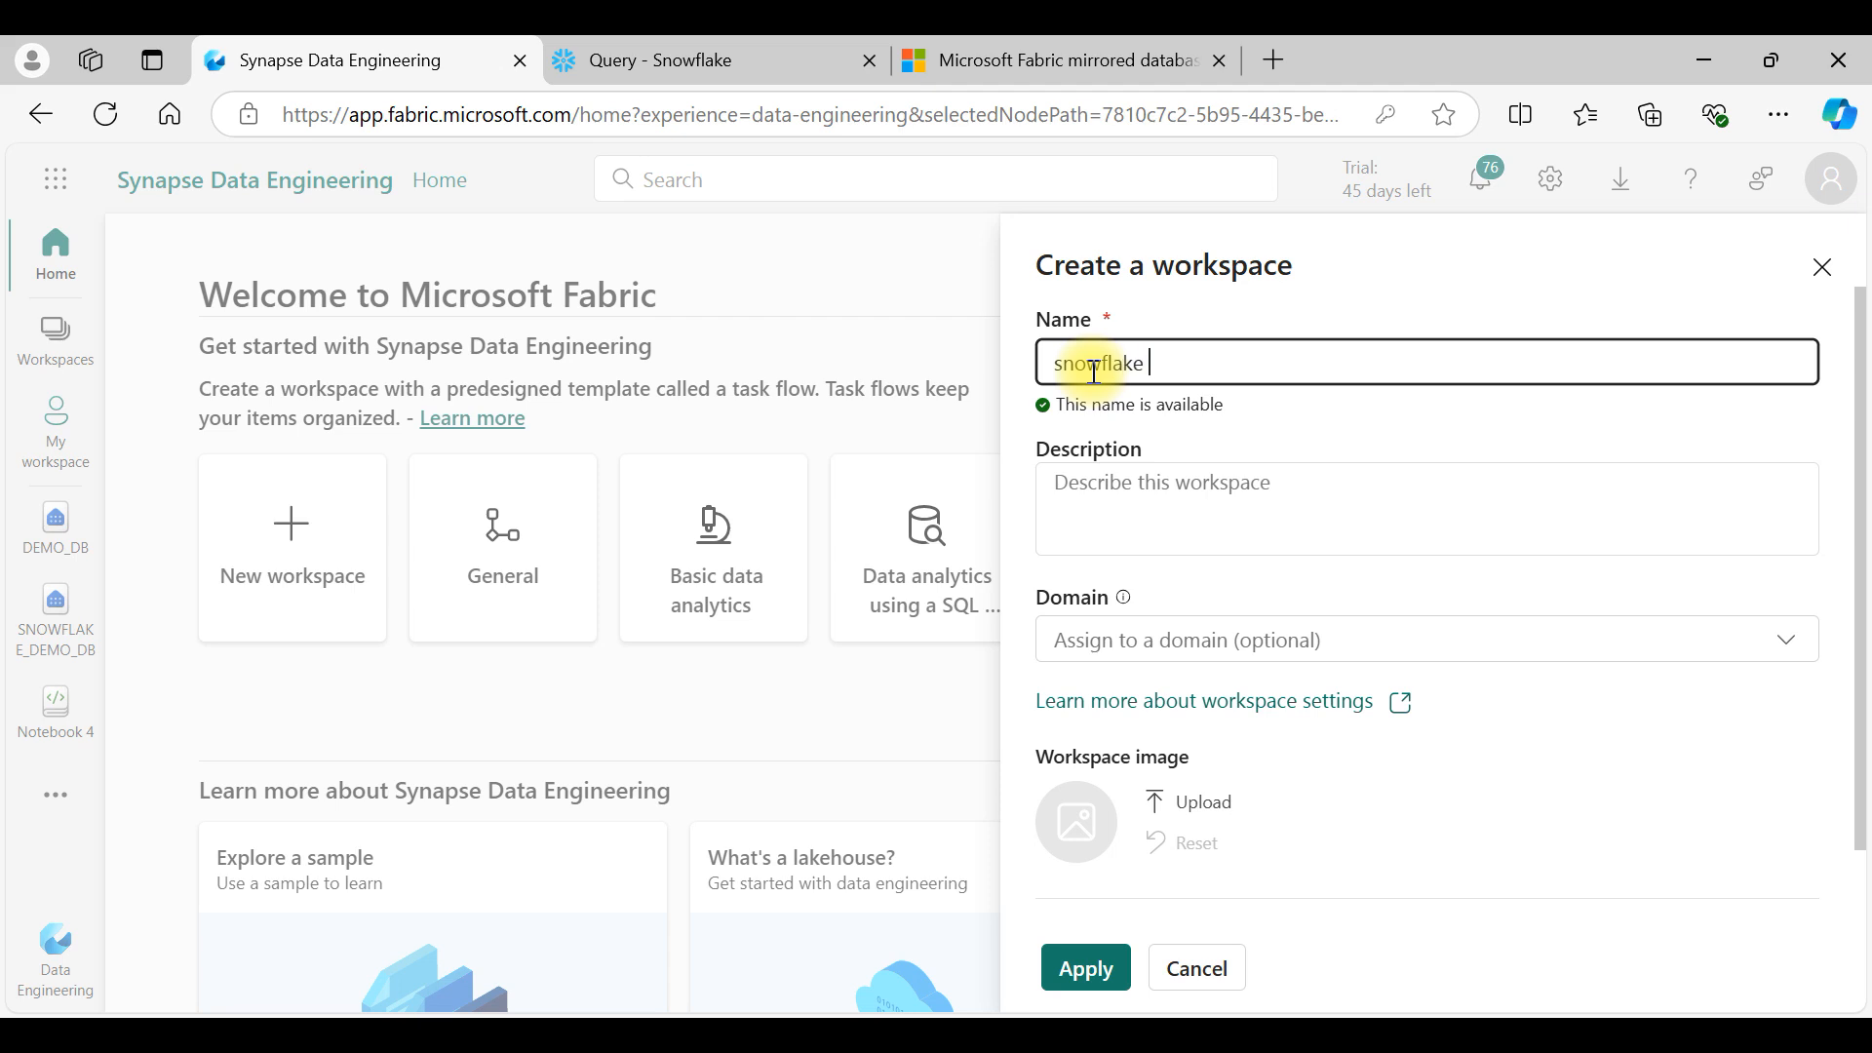
{"action": "type", "text": "emirrorDB"}
Step: Enter MIRROR as the workspace description and create the workspace
{"action": "left_click", "coordinate": [1099, 506]}
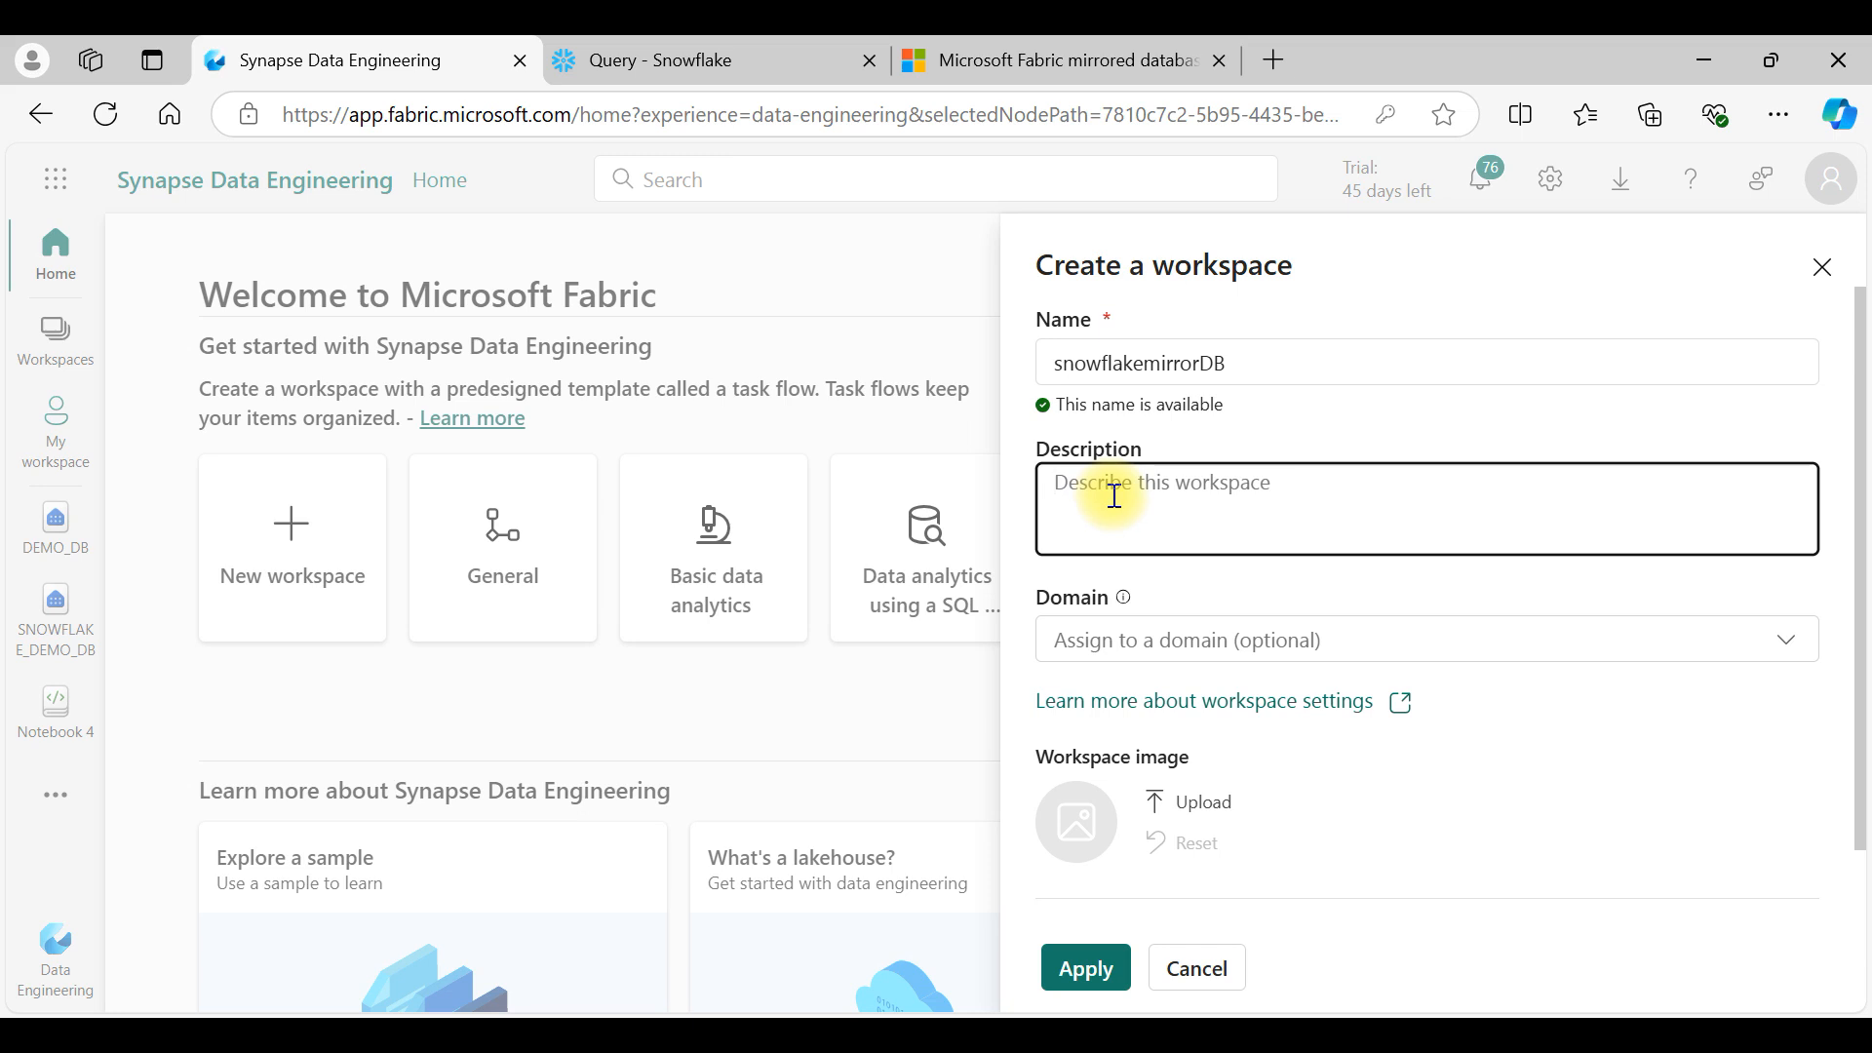
{"action": "type", "text": "MIRROR"}
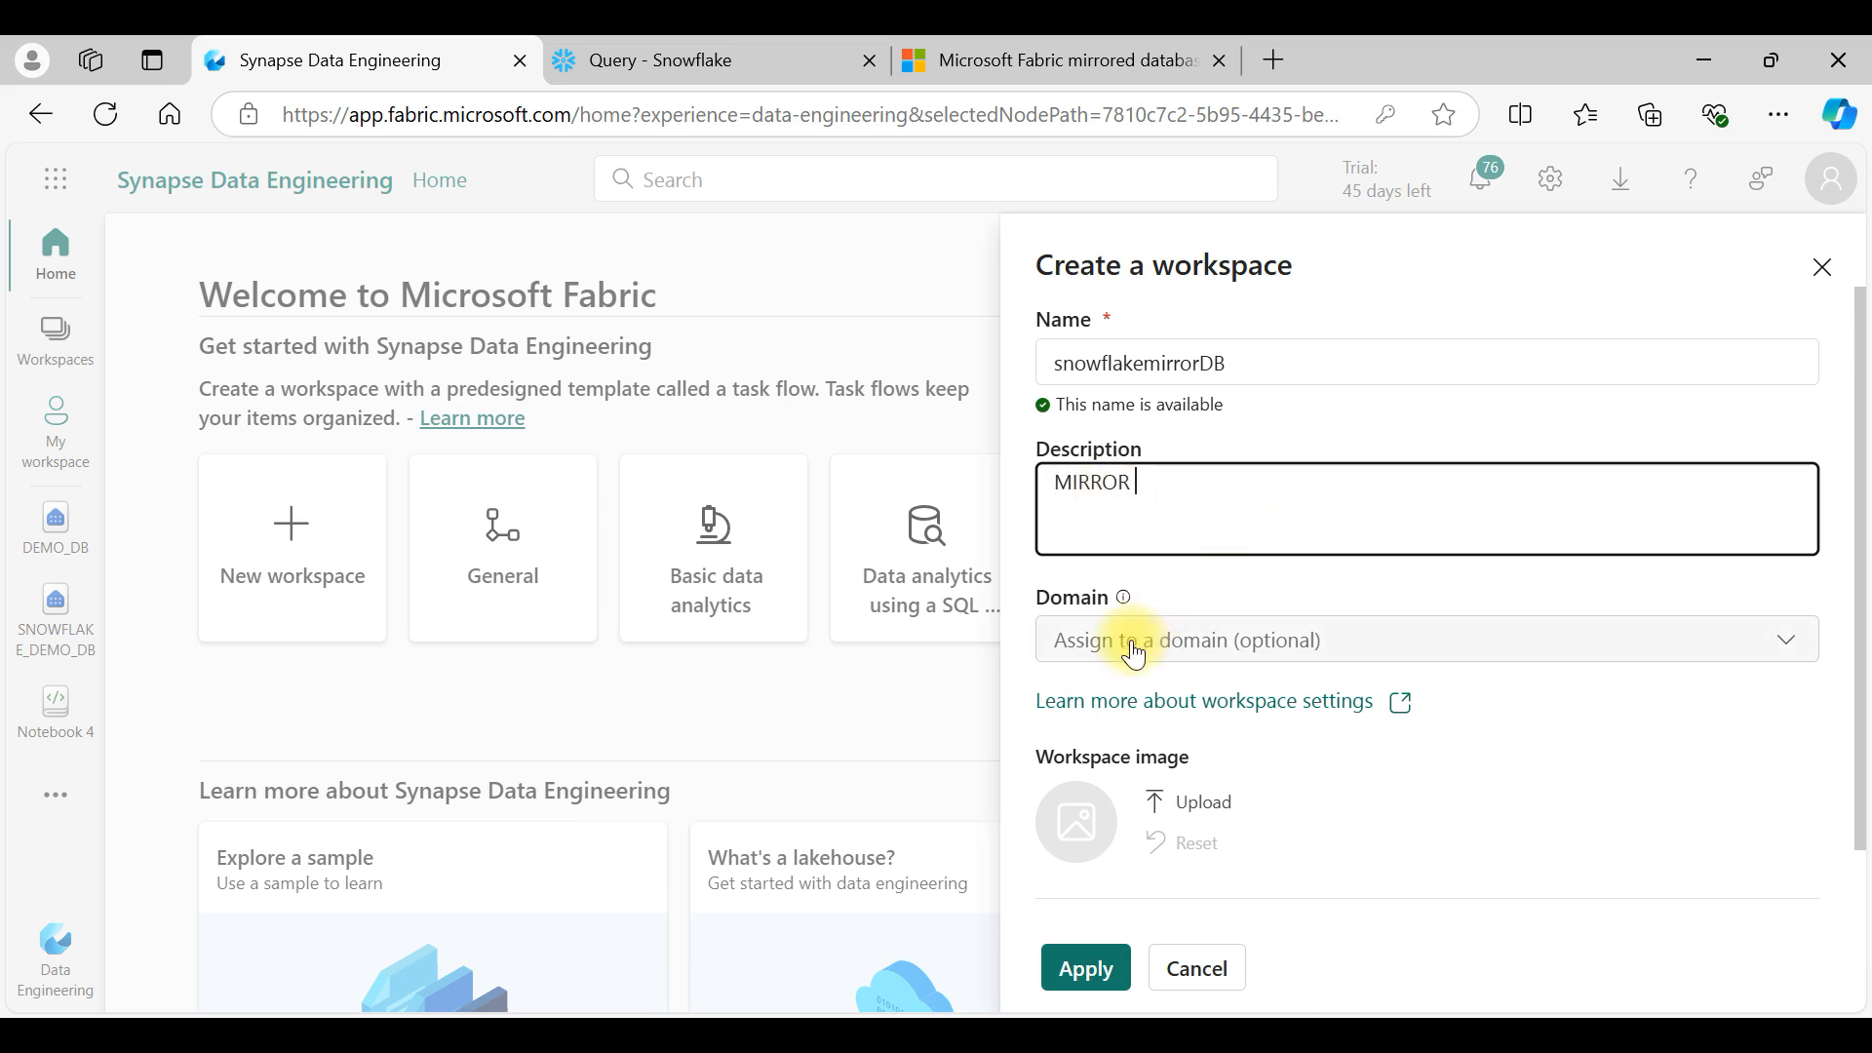
{"action": "scroll", "coordinate": [1083, 828], "scroll_direction": "down", "scroll_amount": 1}
{"action": "left_click", "coordinate": [1082, 971]}
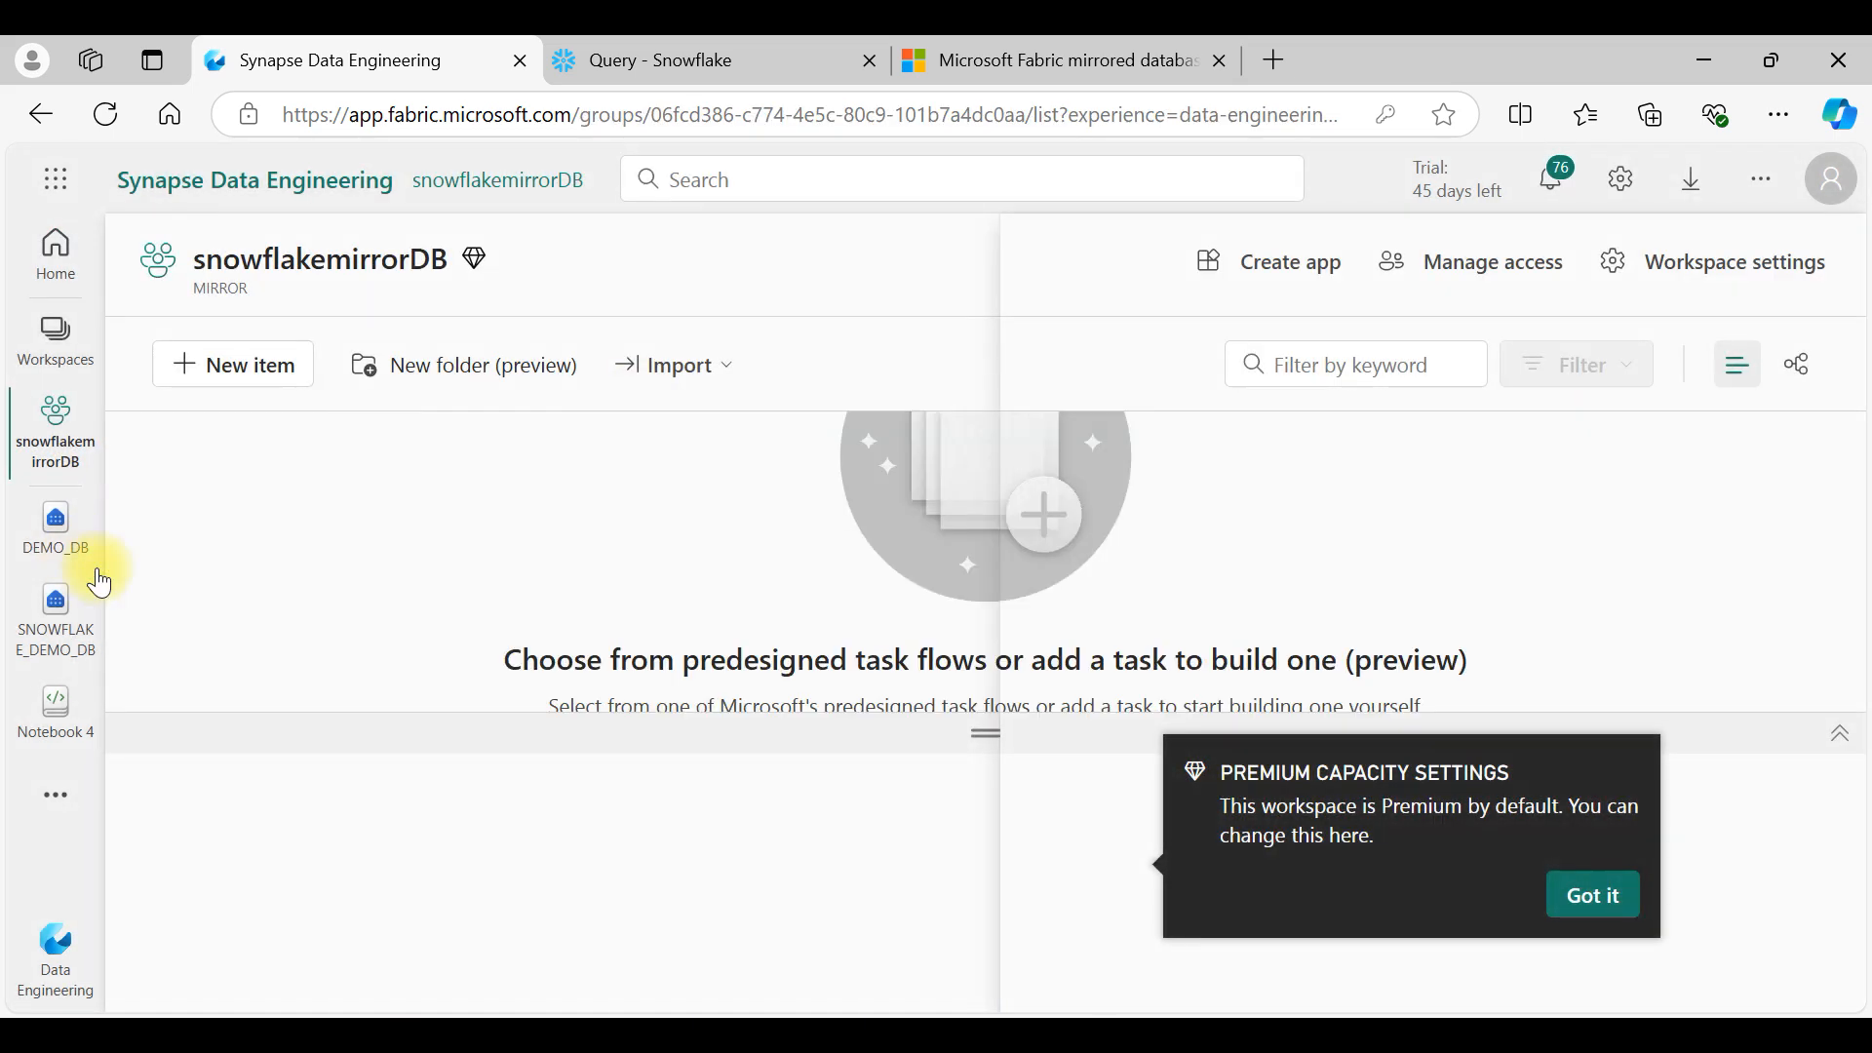
Step: Collapse the task flow area and add a Mirrored Snowflake item to the workspace, filtering the item types by MIR
{"action": "left_click_drag", "start_coordinate": [986, 733], "coordinate": [982, 497]}
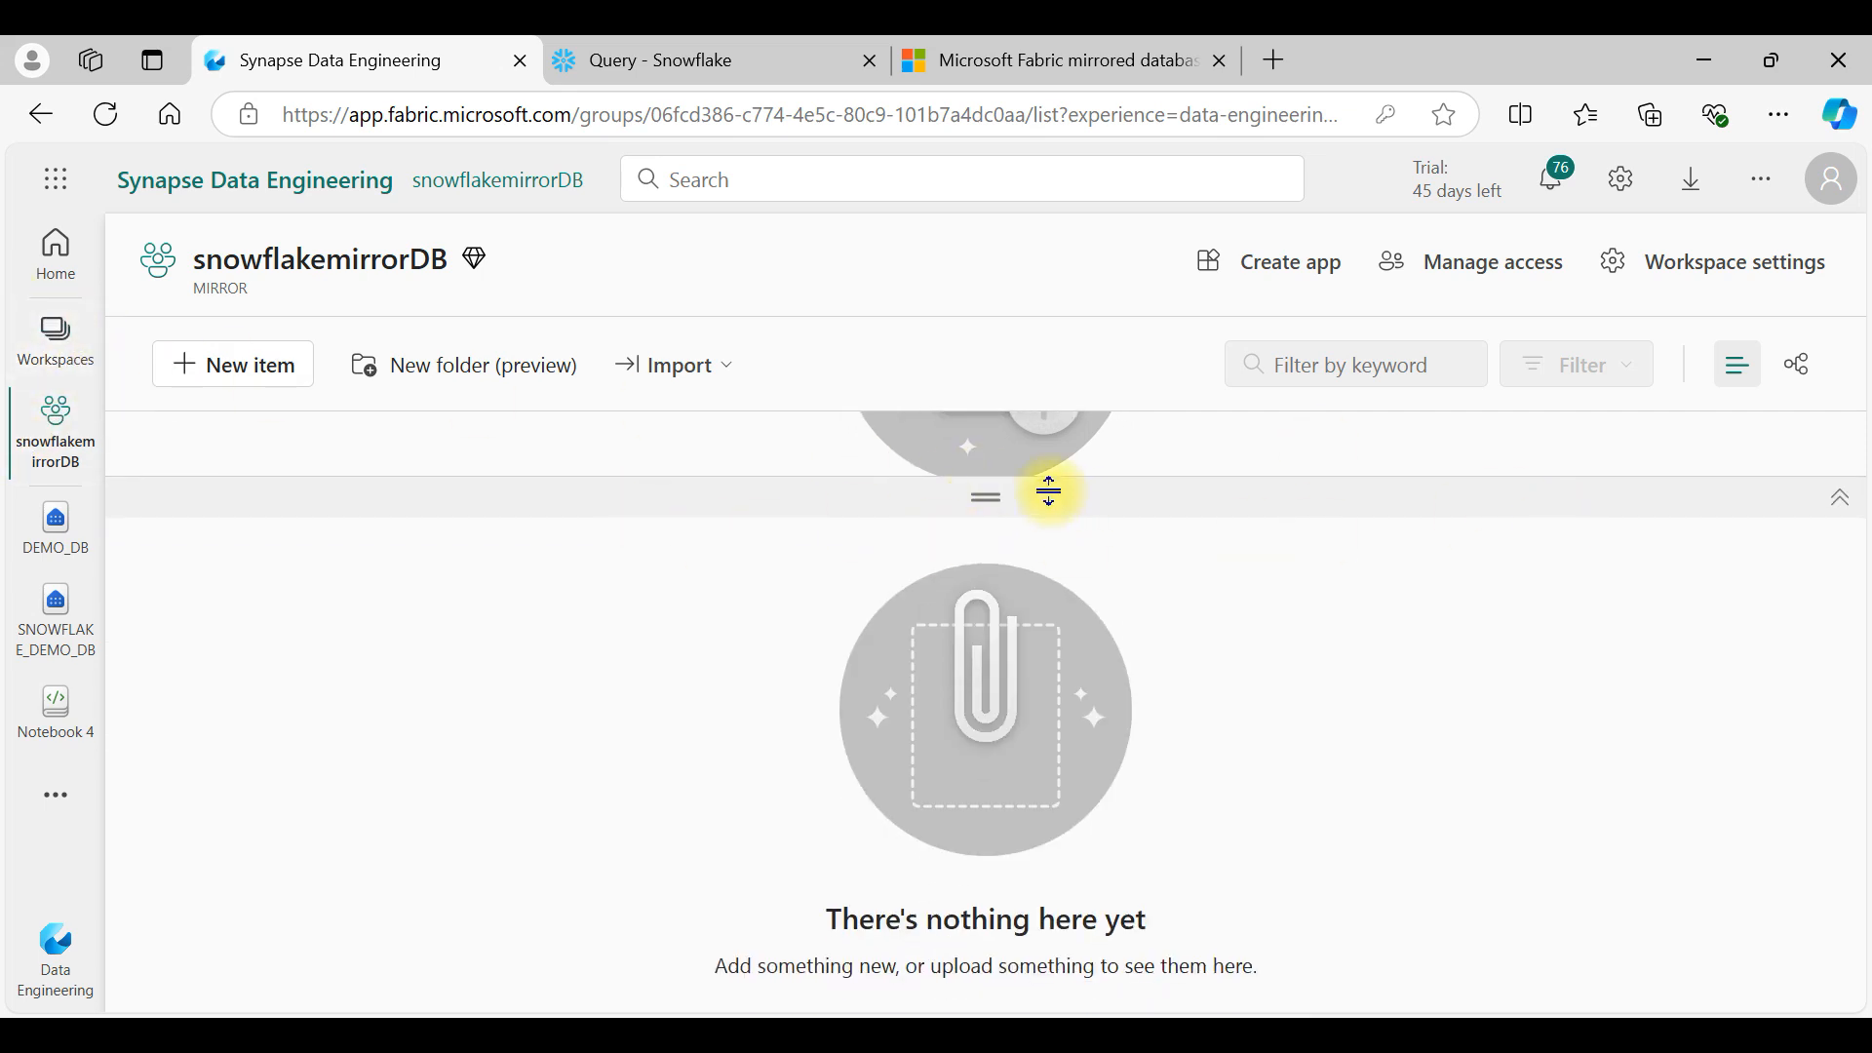
{"action": "left_click_drag", "start_coordinate": [986, 484], "coordinate": [990, 426]}
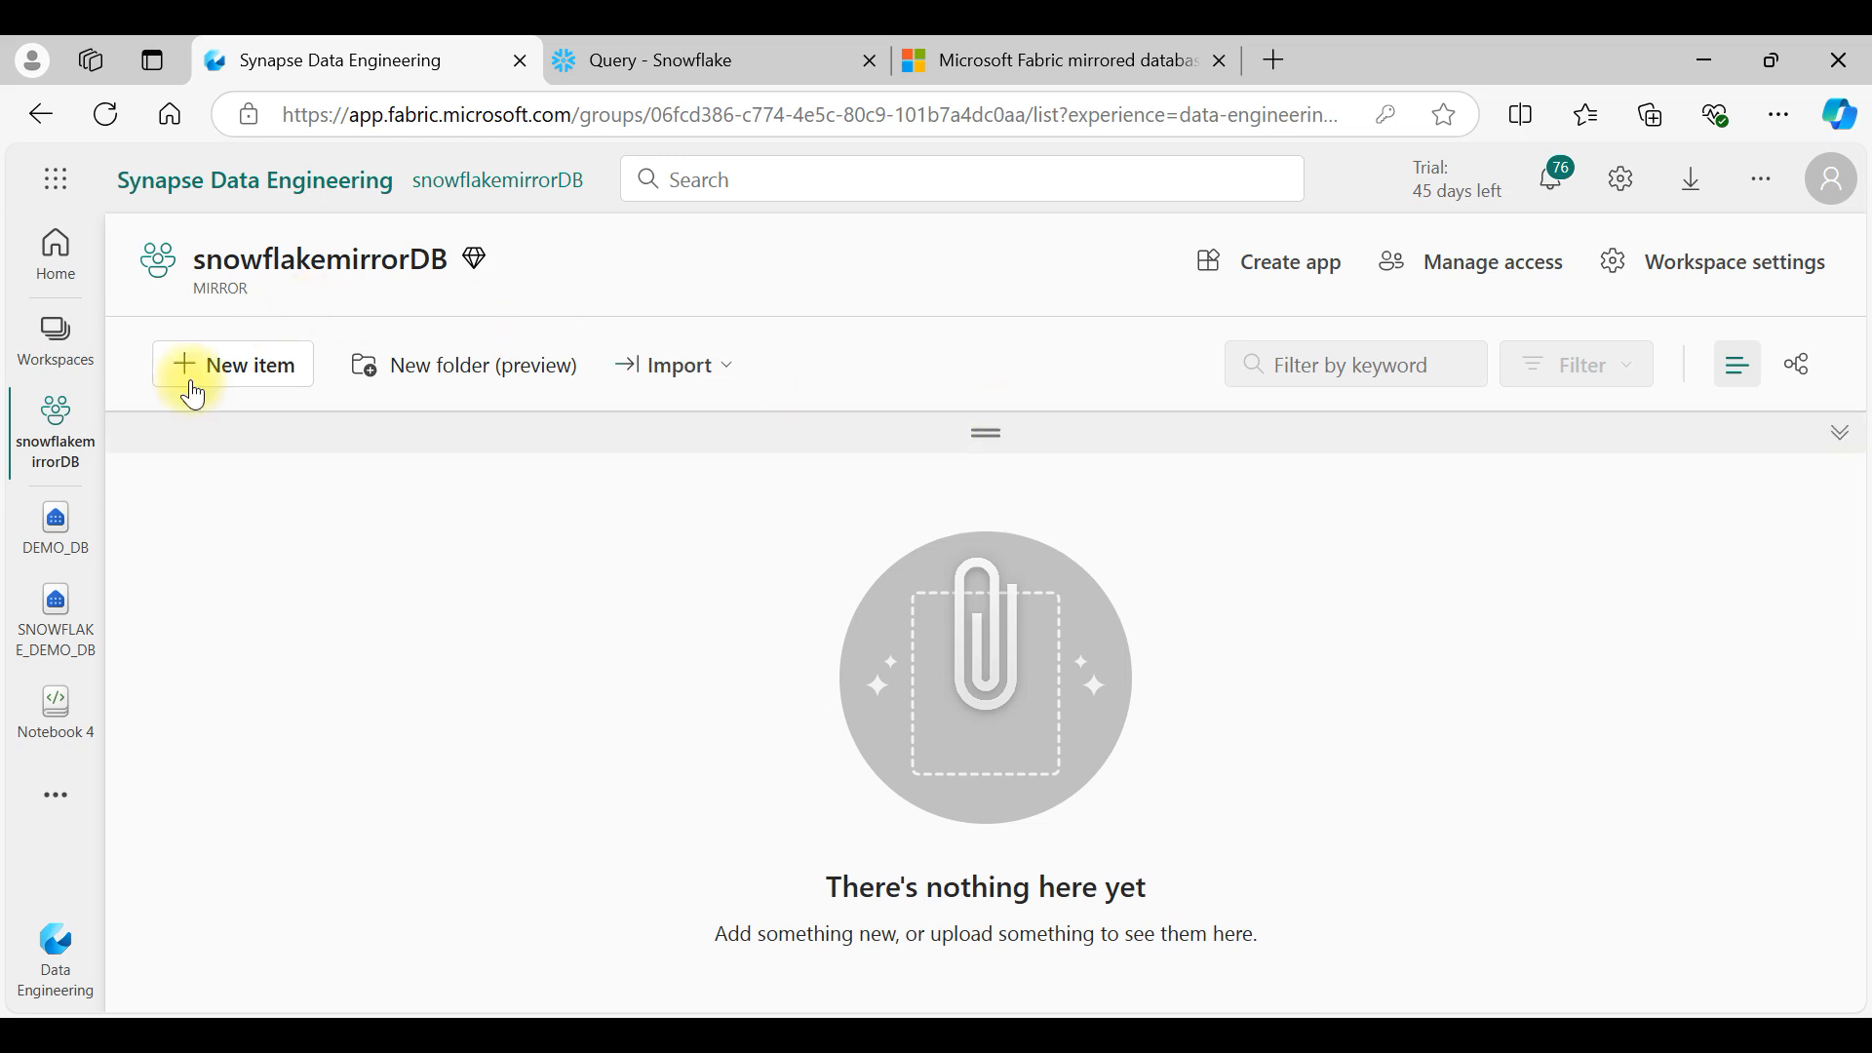
{"action": "left_click", "coordinate": [275, 373]}
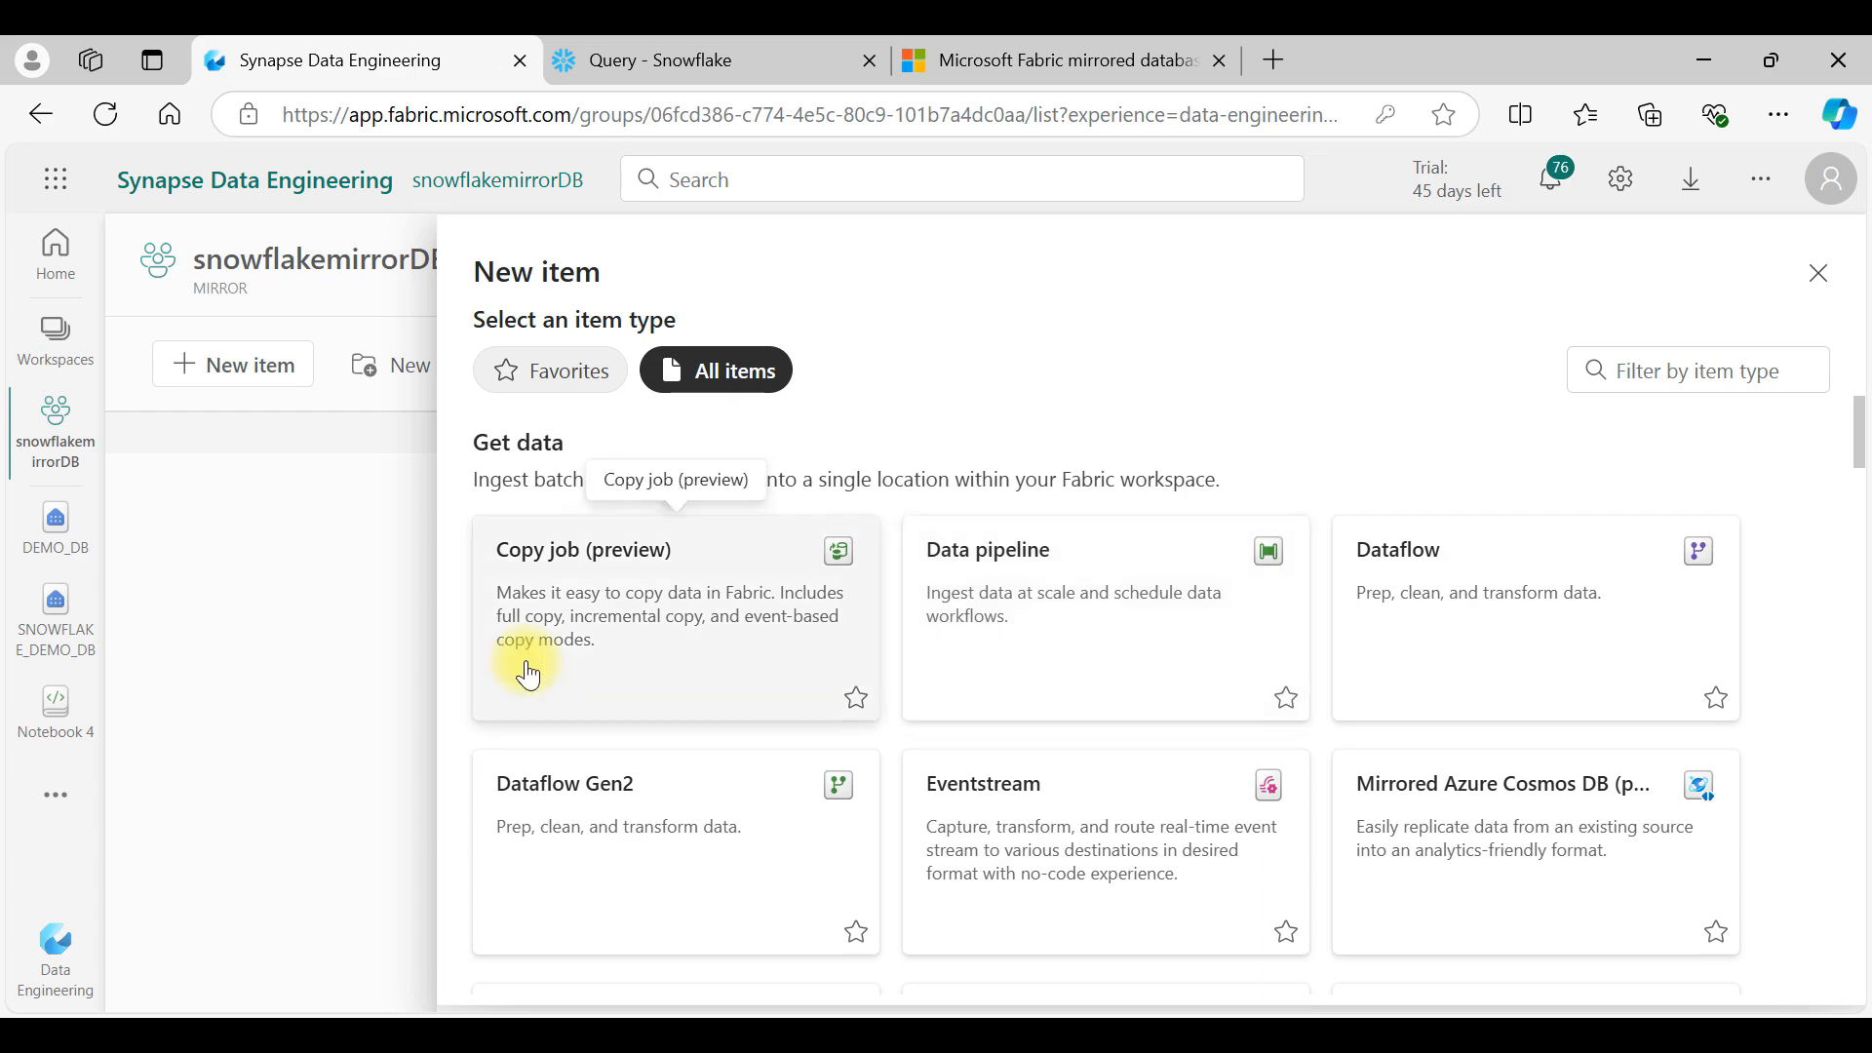
{"action": "scroll", "coordinate": [858, 648], "scroll_direction": "down", "scroll_amount": 15}
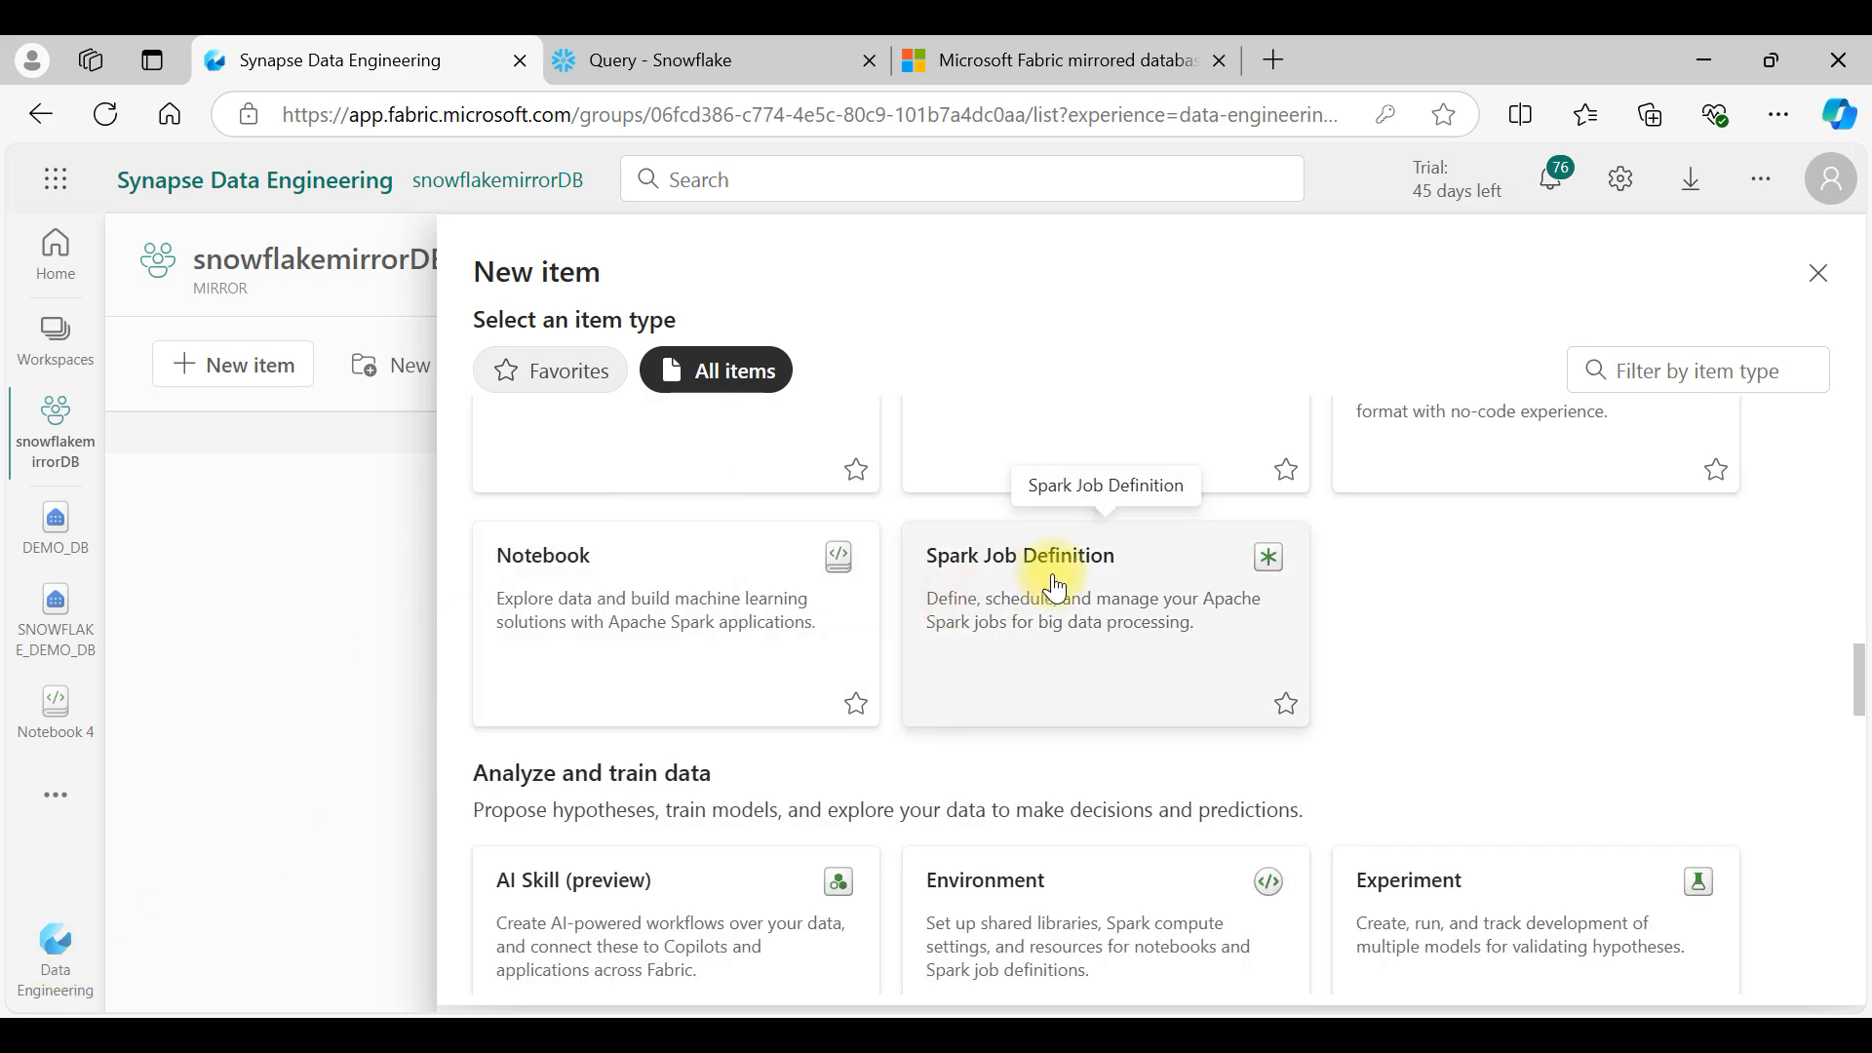
{"action": "scroll", "coordinate": [1073, 546], "scroll_direction": "up", "scroll_amount": 10}
{"action": "left_click", "coordinate": [1651, 371]}
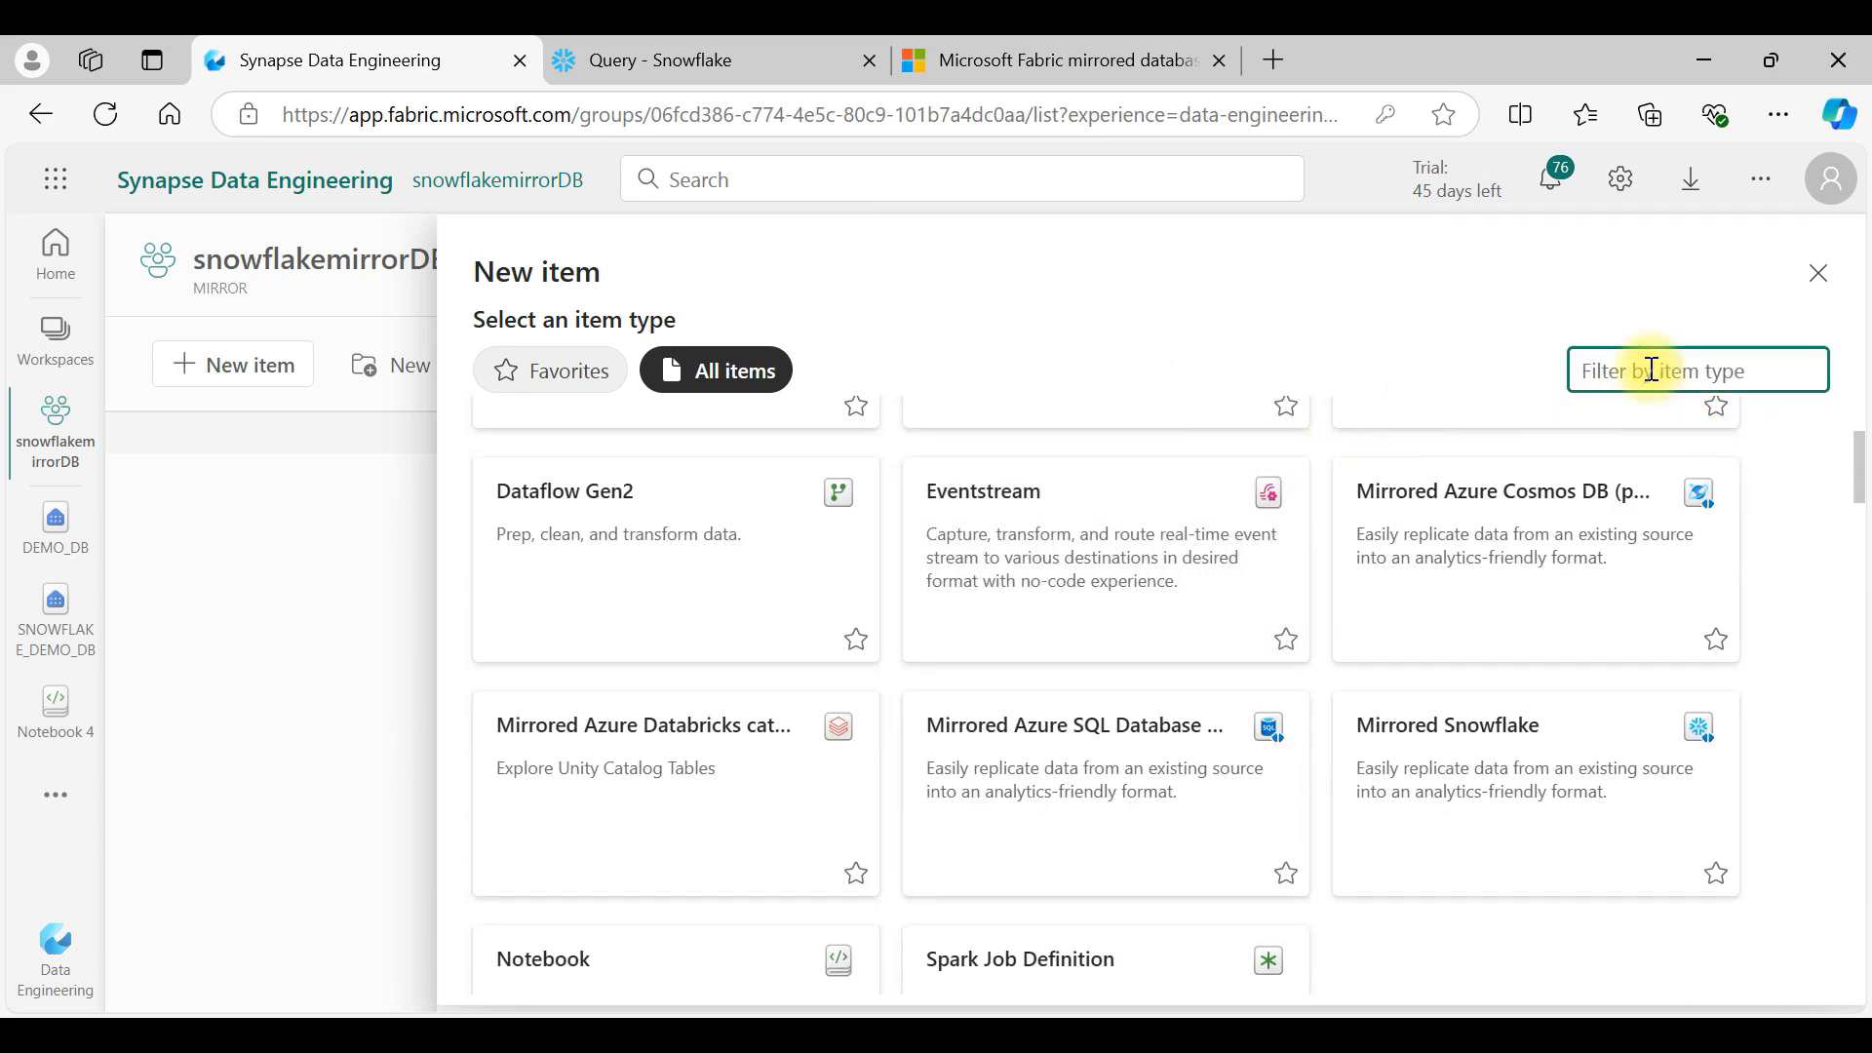
{"action": "type", "text": "MRROR"}
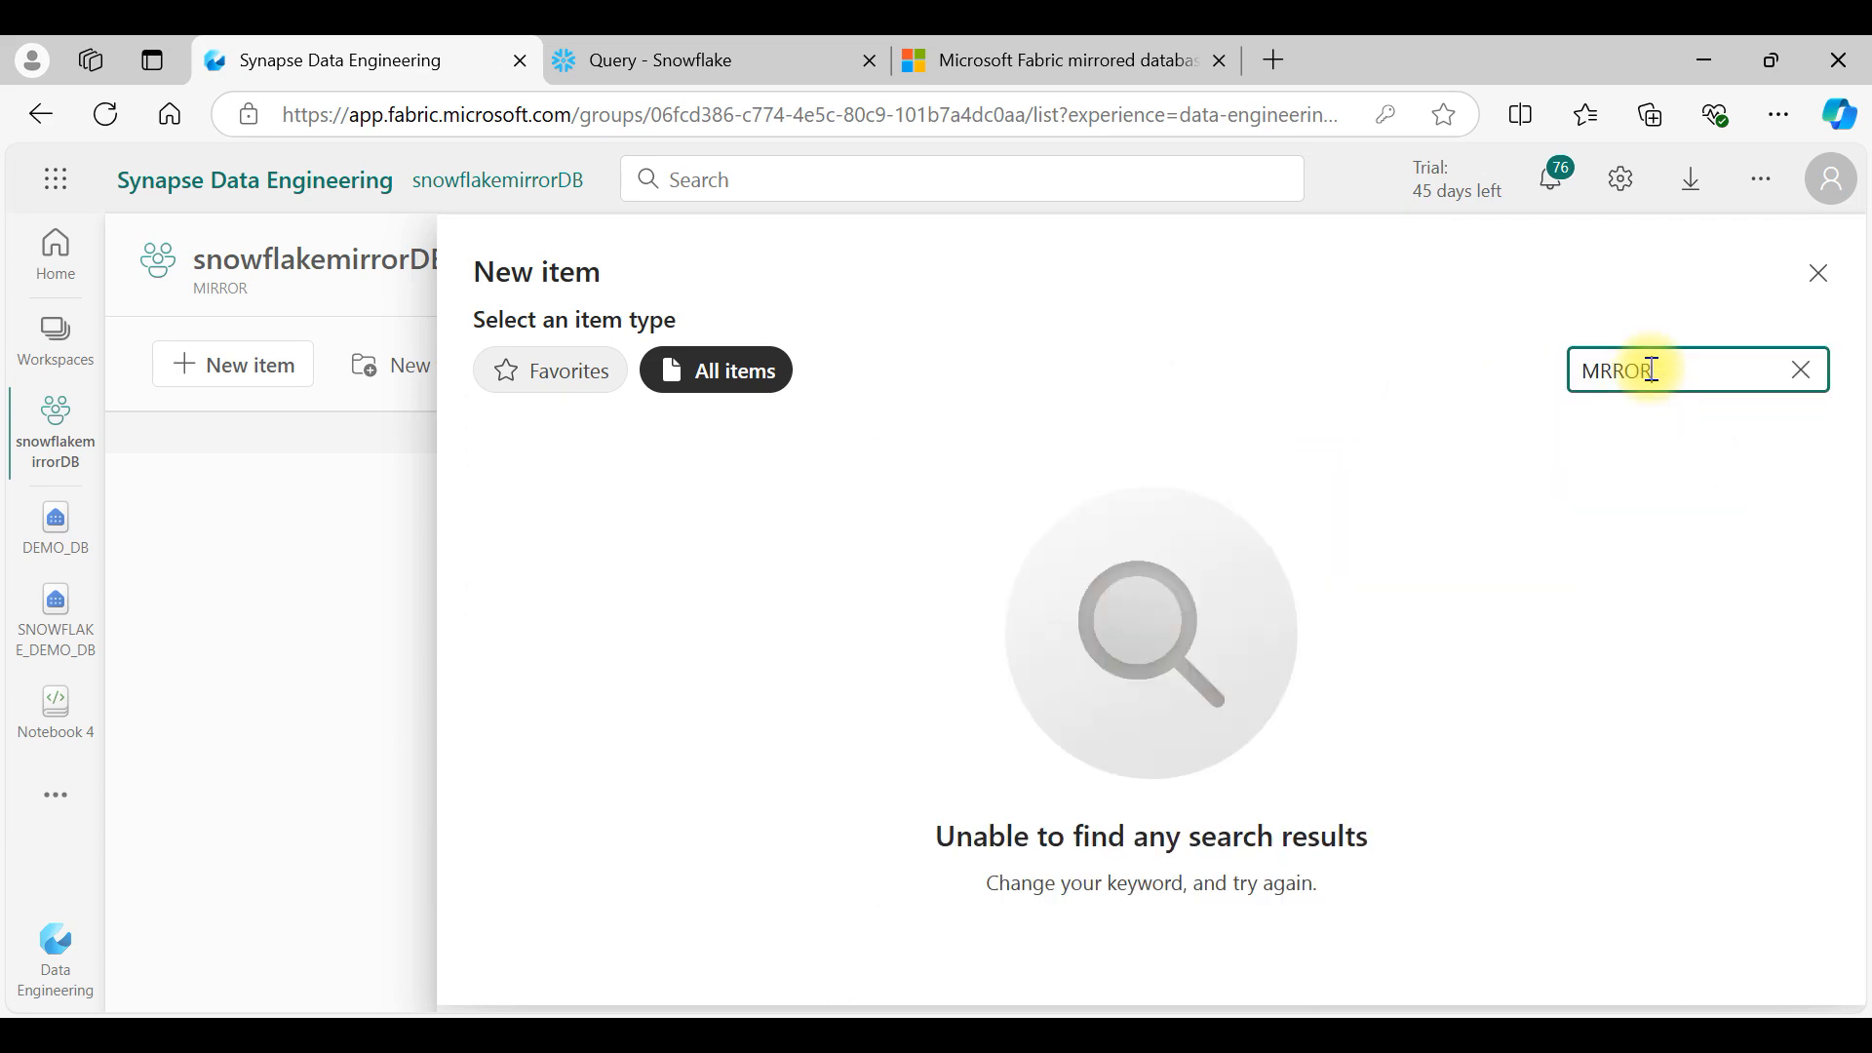
{"action": "key", "text": "BackSpace"}
{"action": "key", "text": "BackSpace"}
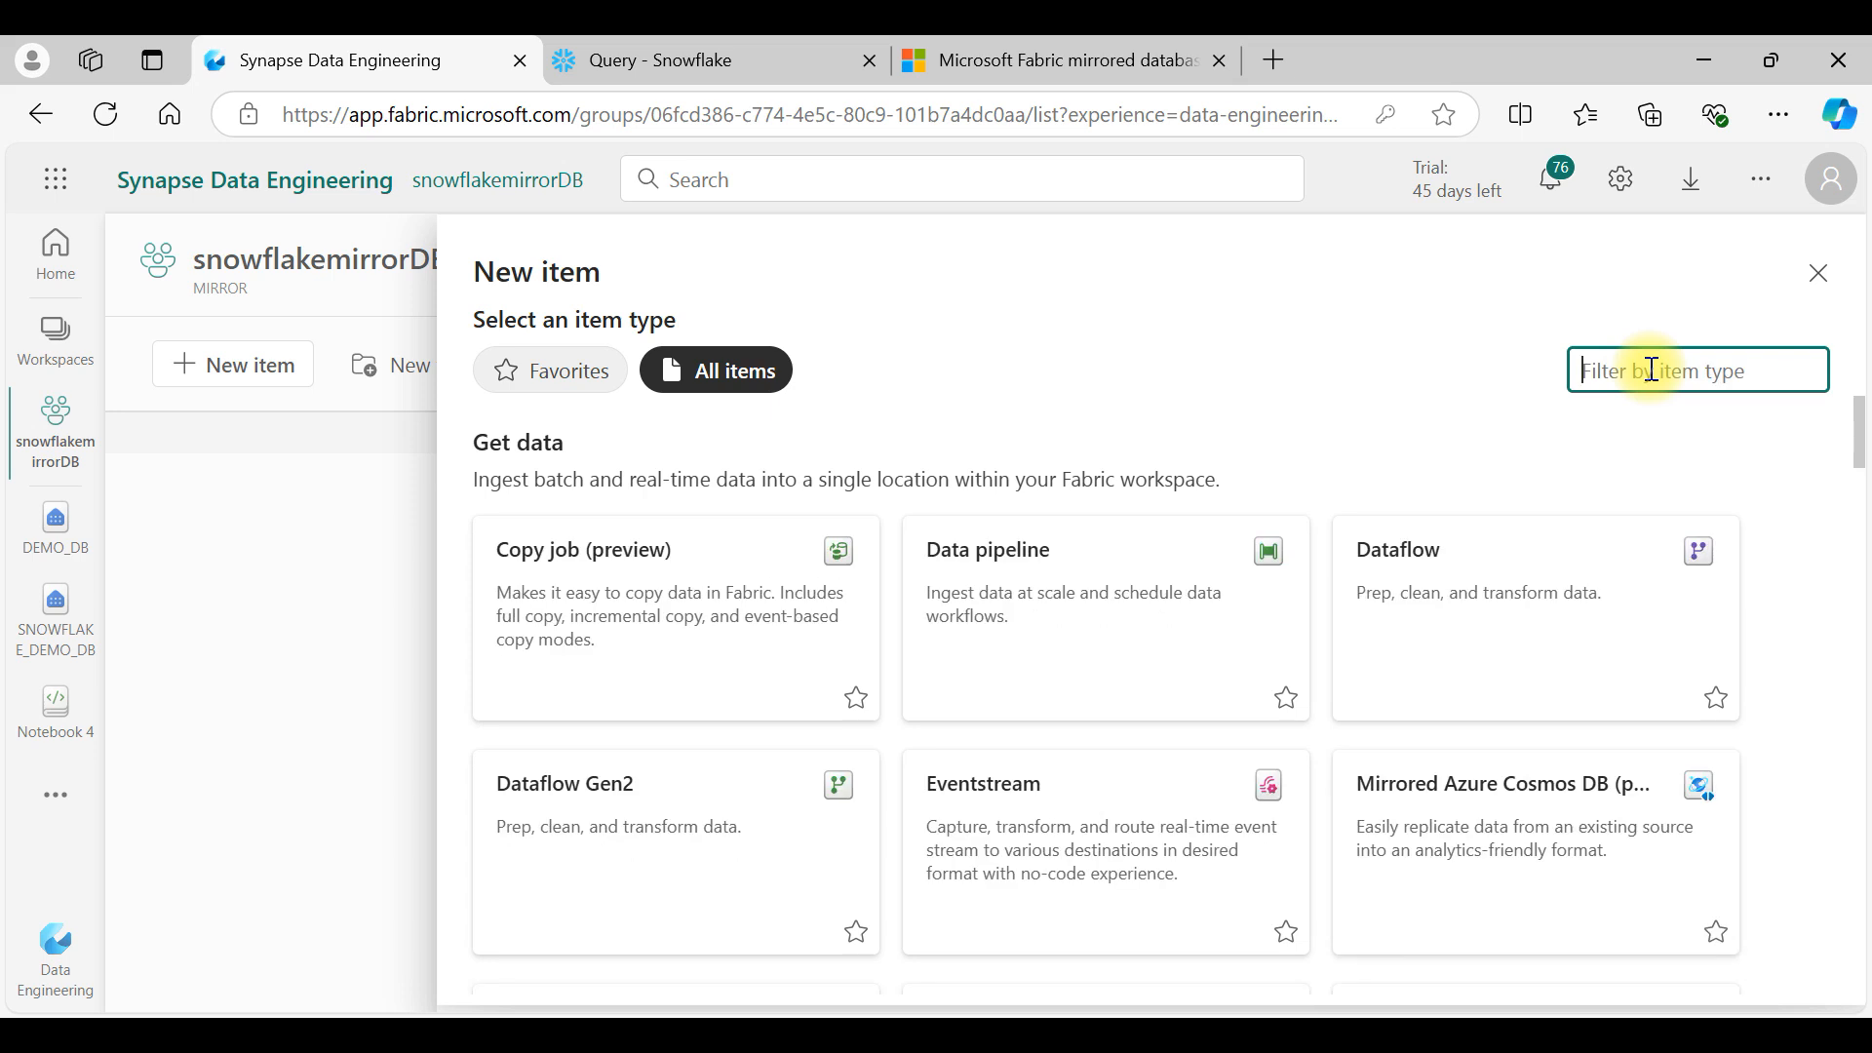
{"action": "type", "text": "MIR"}
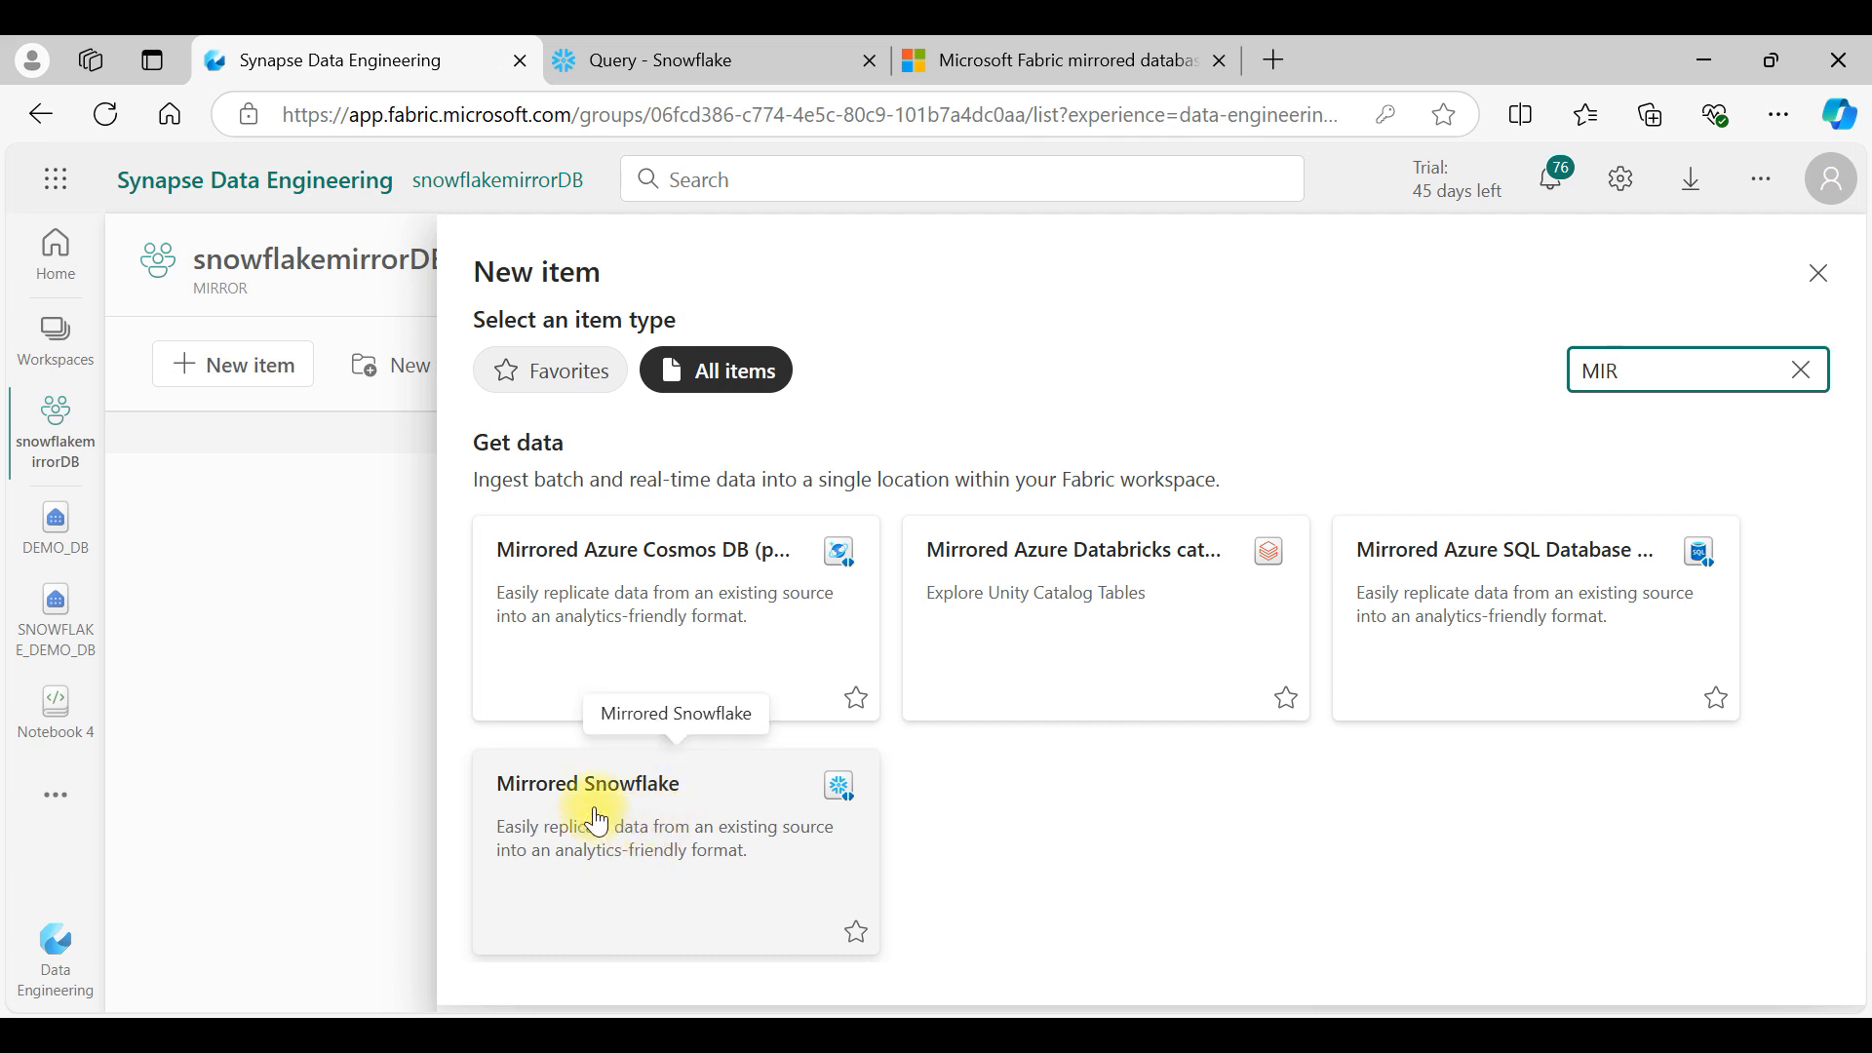
{"action": "left_click", "coordinate": [759, 813]}
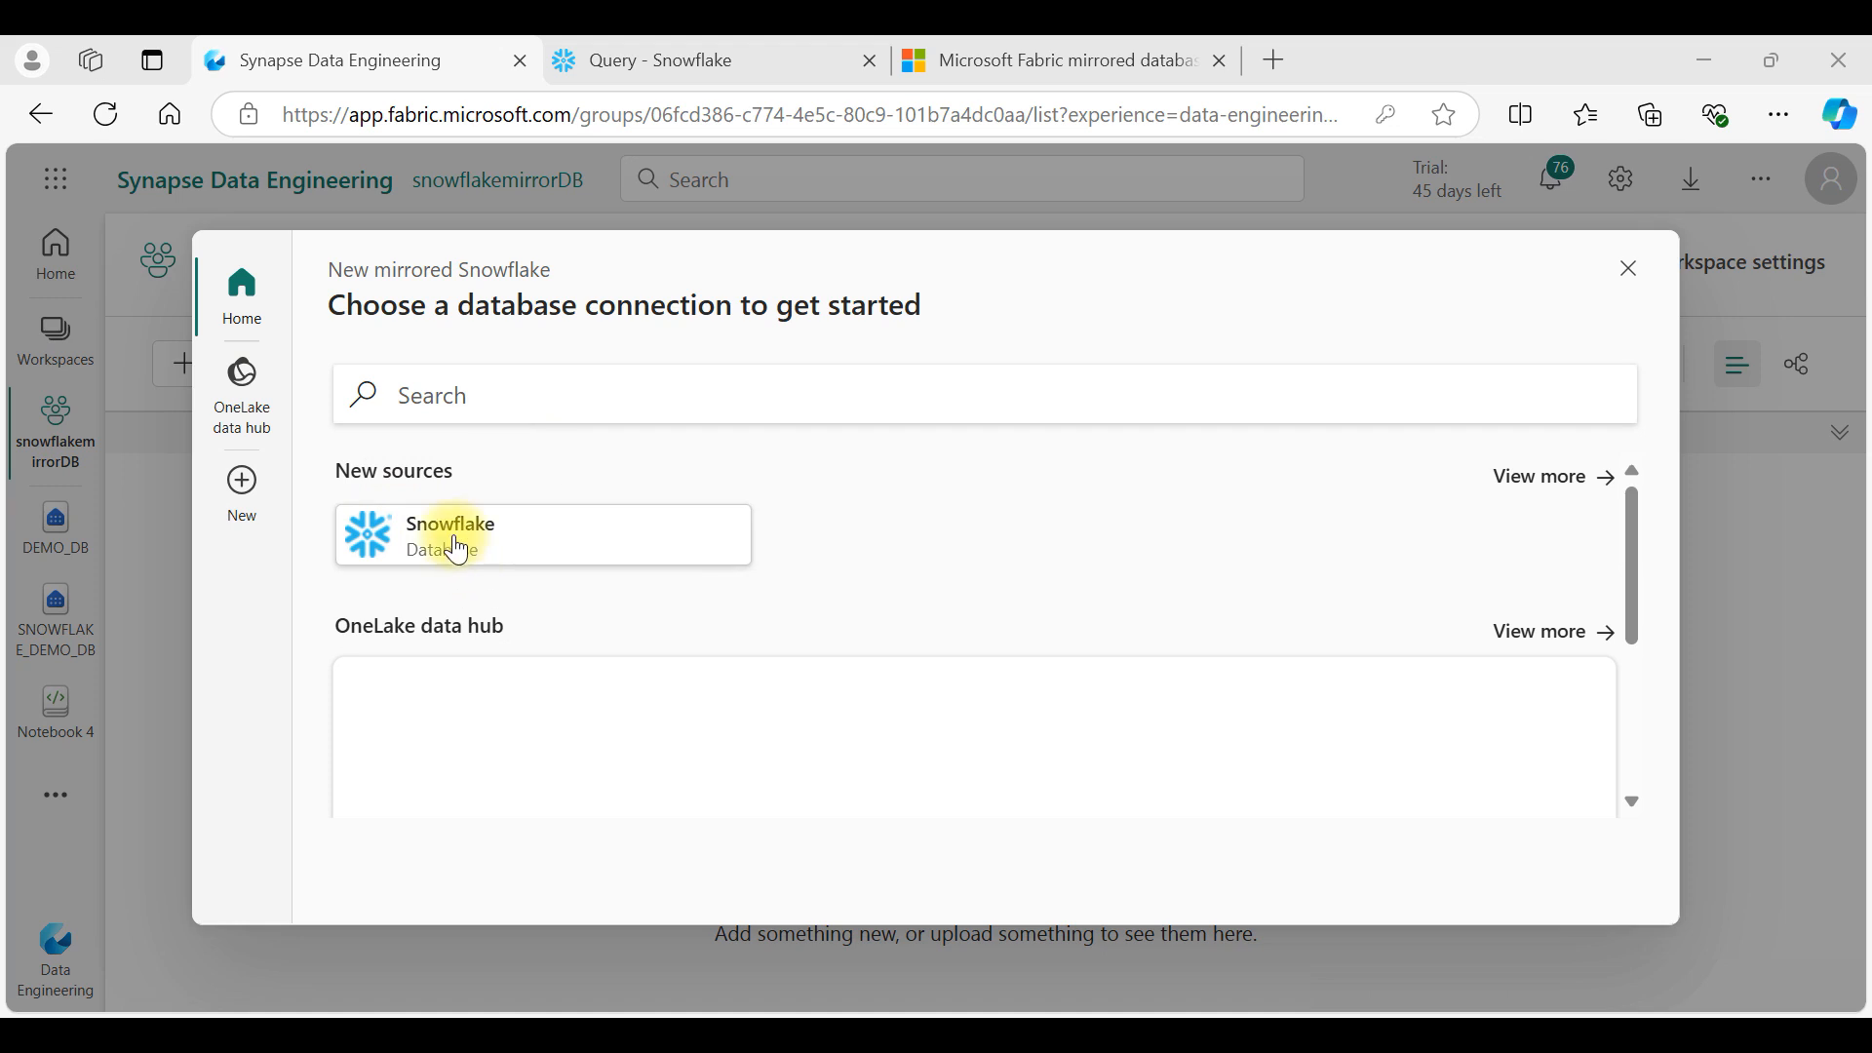
Step: Choose Snowflake as the new source database and review the required connection settings and credentials
{"action": "left_click", "coordinate": [459, 542]}
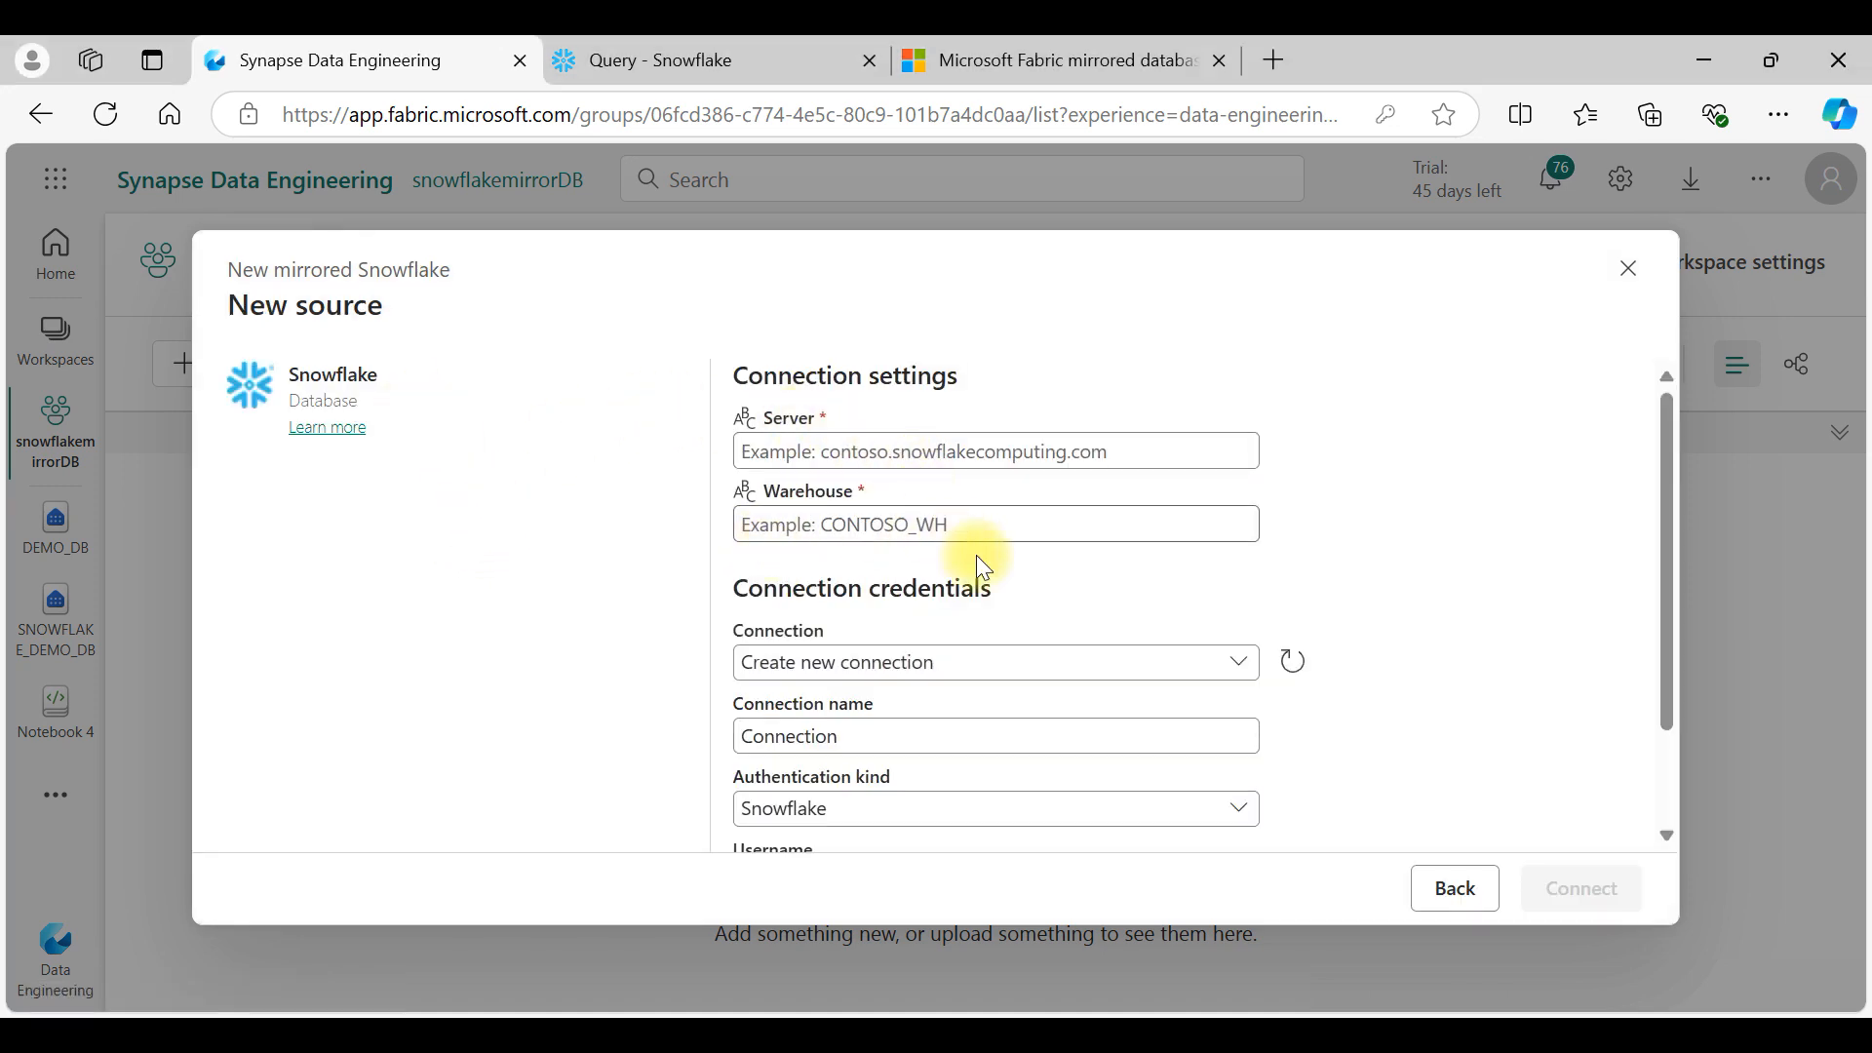
{"action": "scroll", "coordinate": [810, 748], "scroll_direction": "down", "scroll_amount": 2}
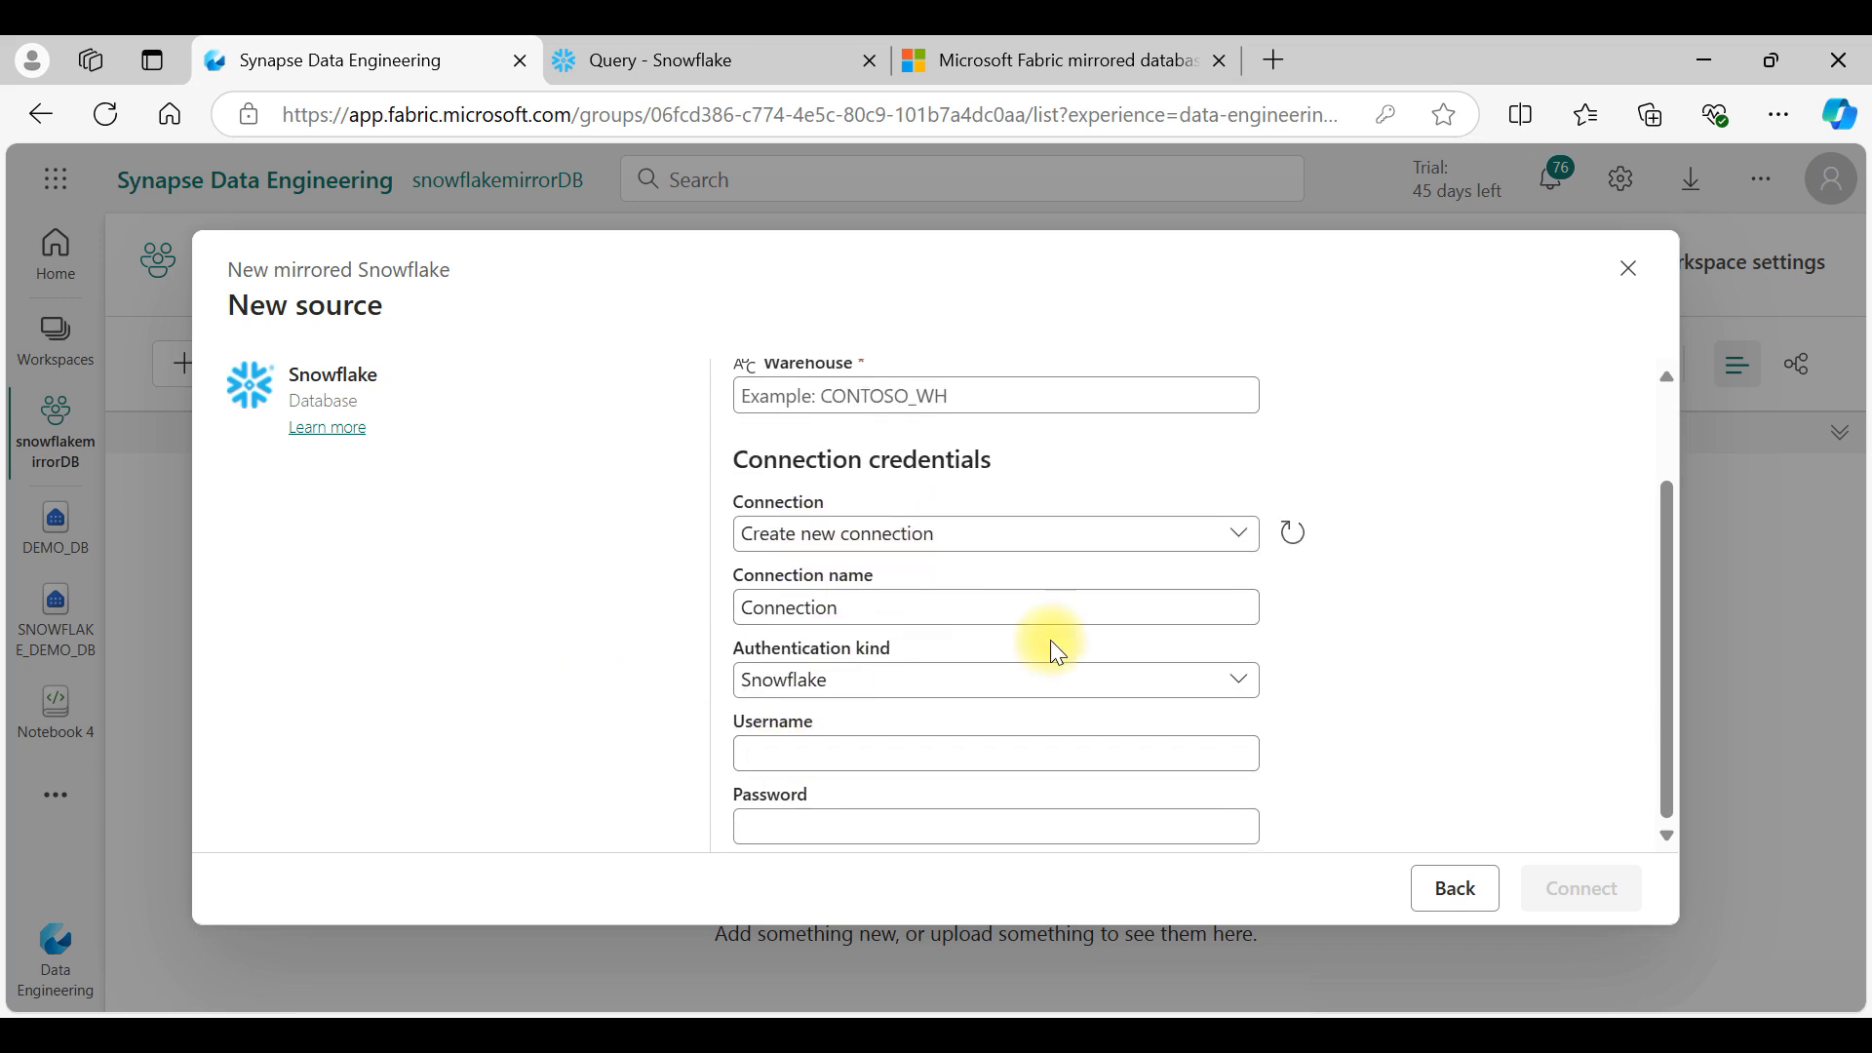
{"action": "scroll", "coordinate": [736, 604], "scroll_direction": "up", "scroll_amount": 2}
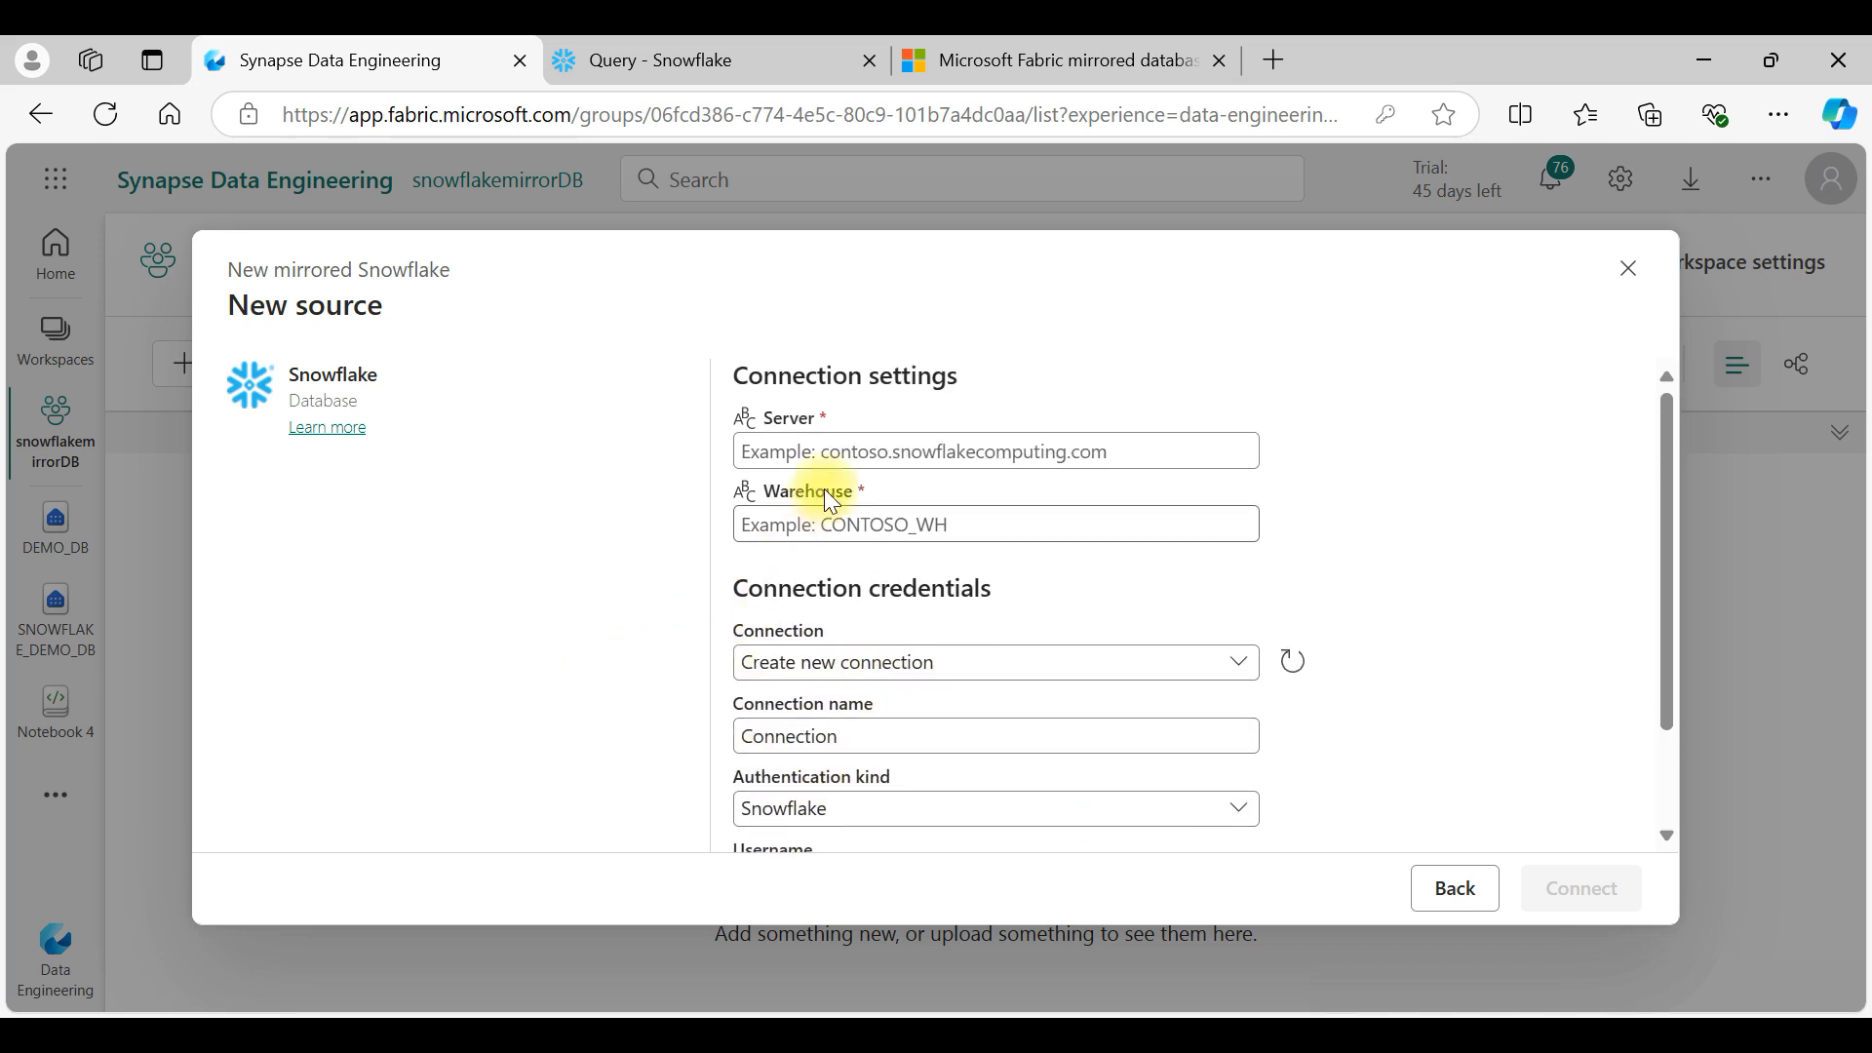
Step: Switch to Snowflake and run the query creating tblcustomer from SNOWFLAKE_SAMPLE_DATA.TPCH_SF10.CUSTOMER with a limit of 500 rows
{"action": "left_click", "coordinate": [648, 57]}
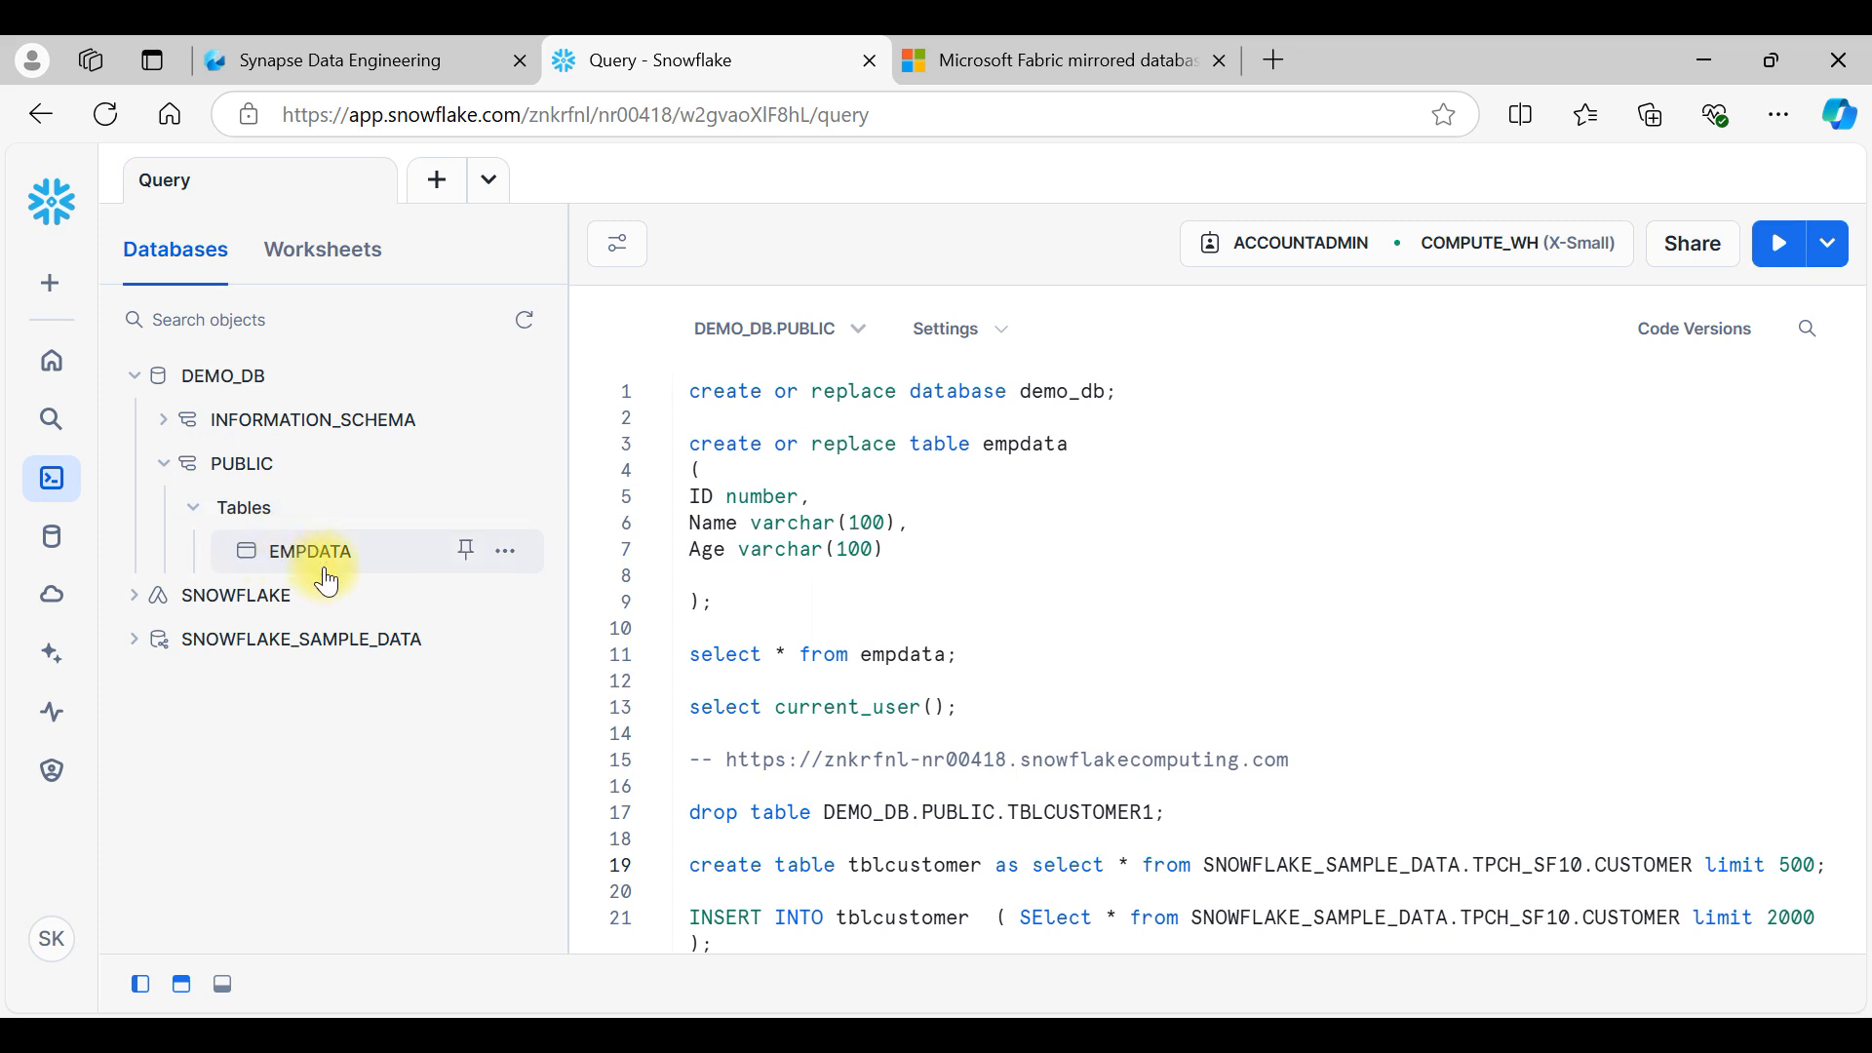
{"action": "scroll", "coordinate": [1054, 627], "scroll_direction": "down", "scroll_amount": 3}
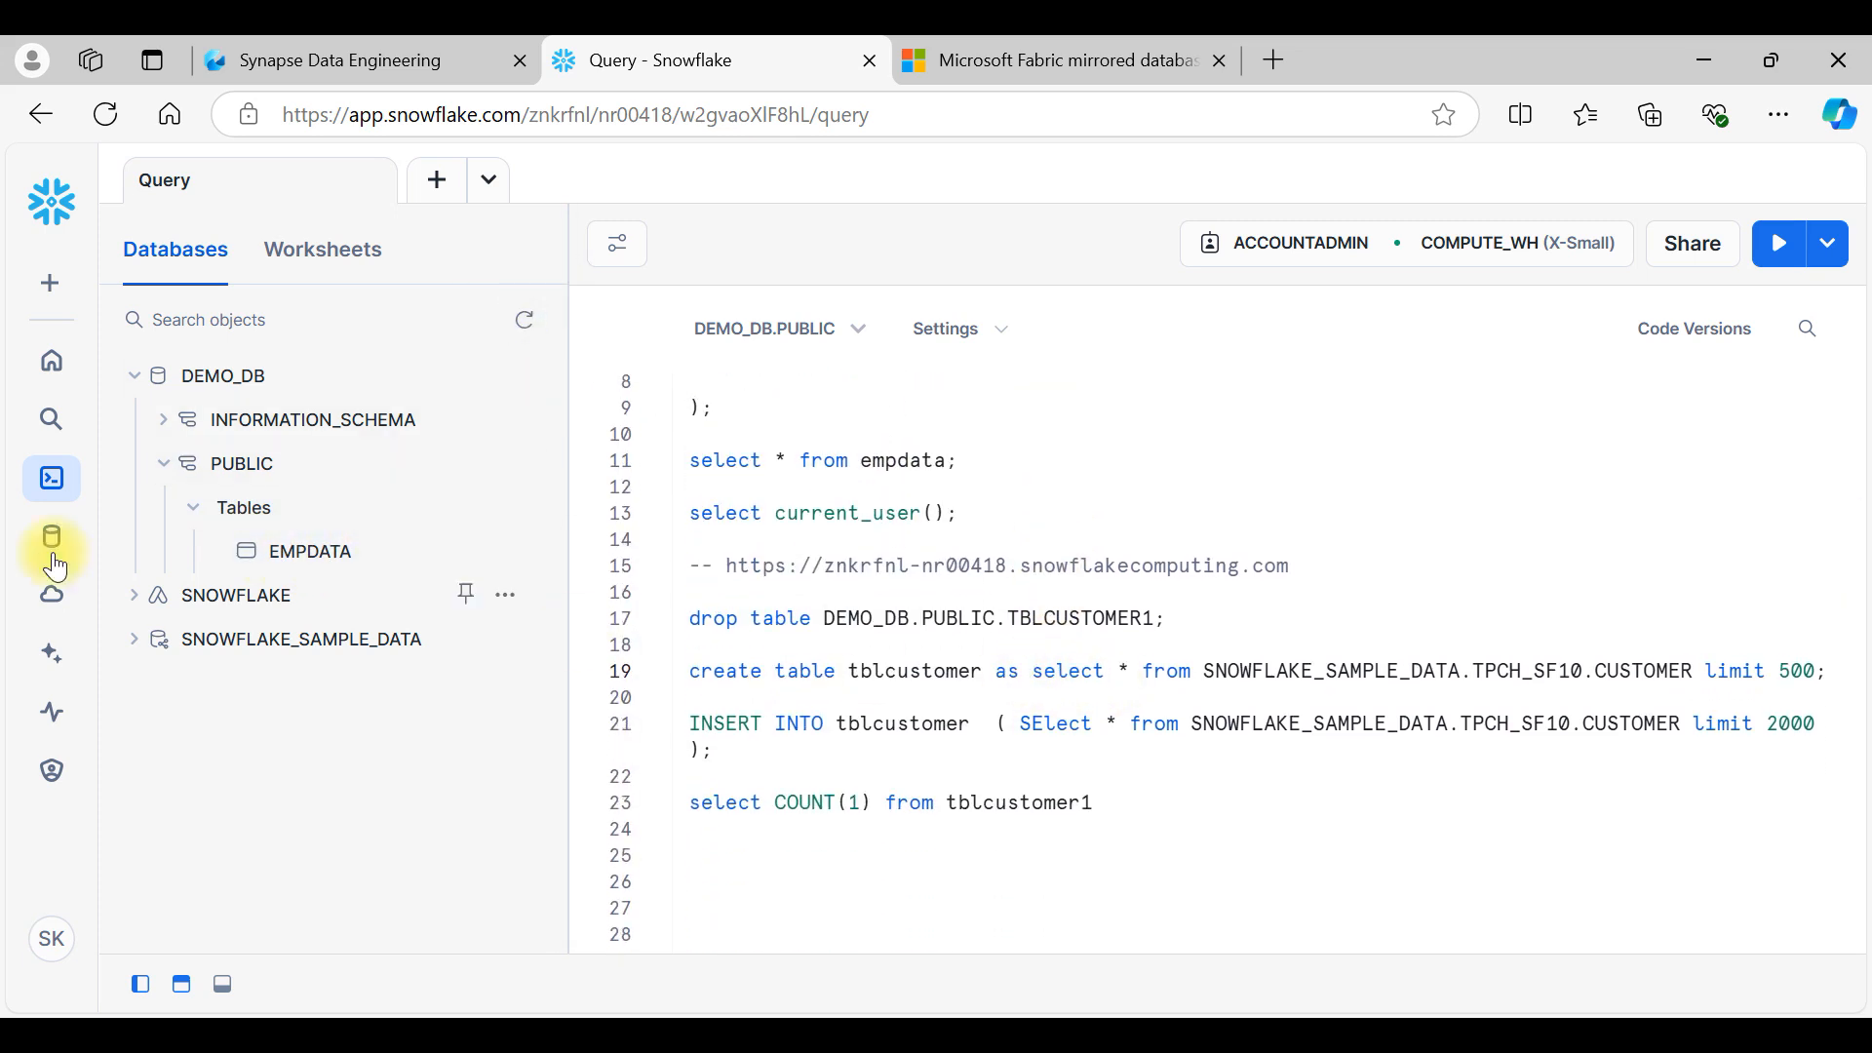
{"action": "left_click", "coordinate": [993, 671]}
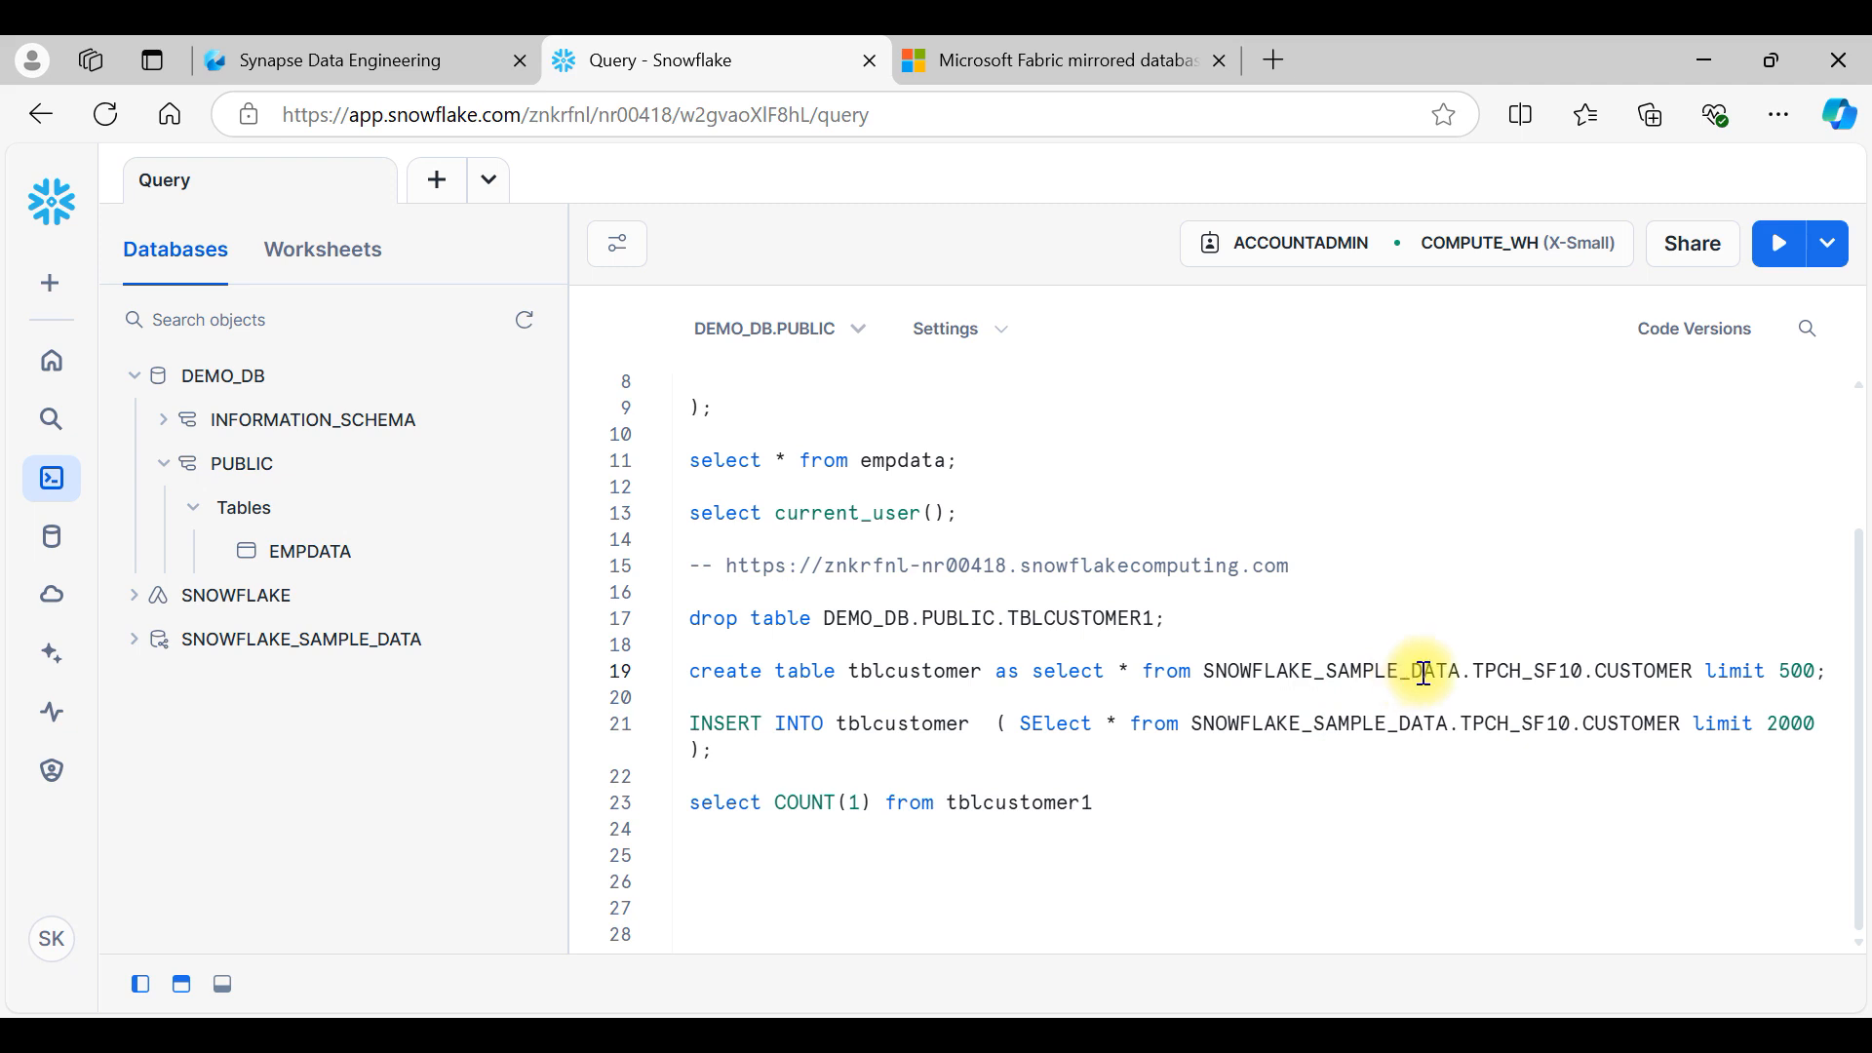
{"action": "mouse_move", "coordinate": [256, 668]}
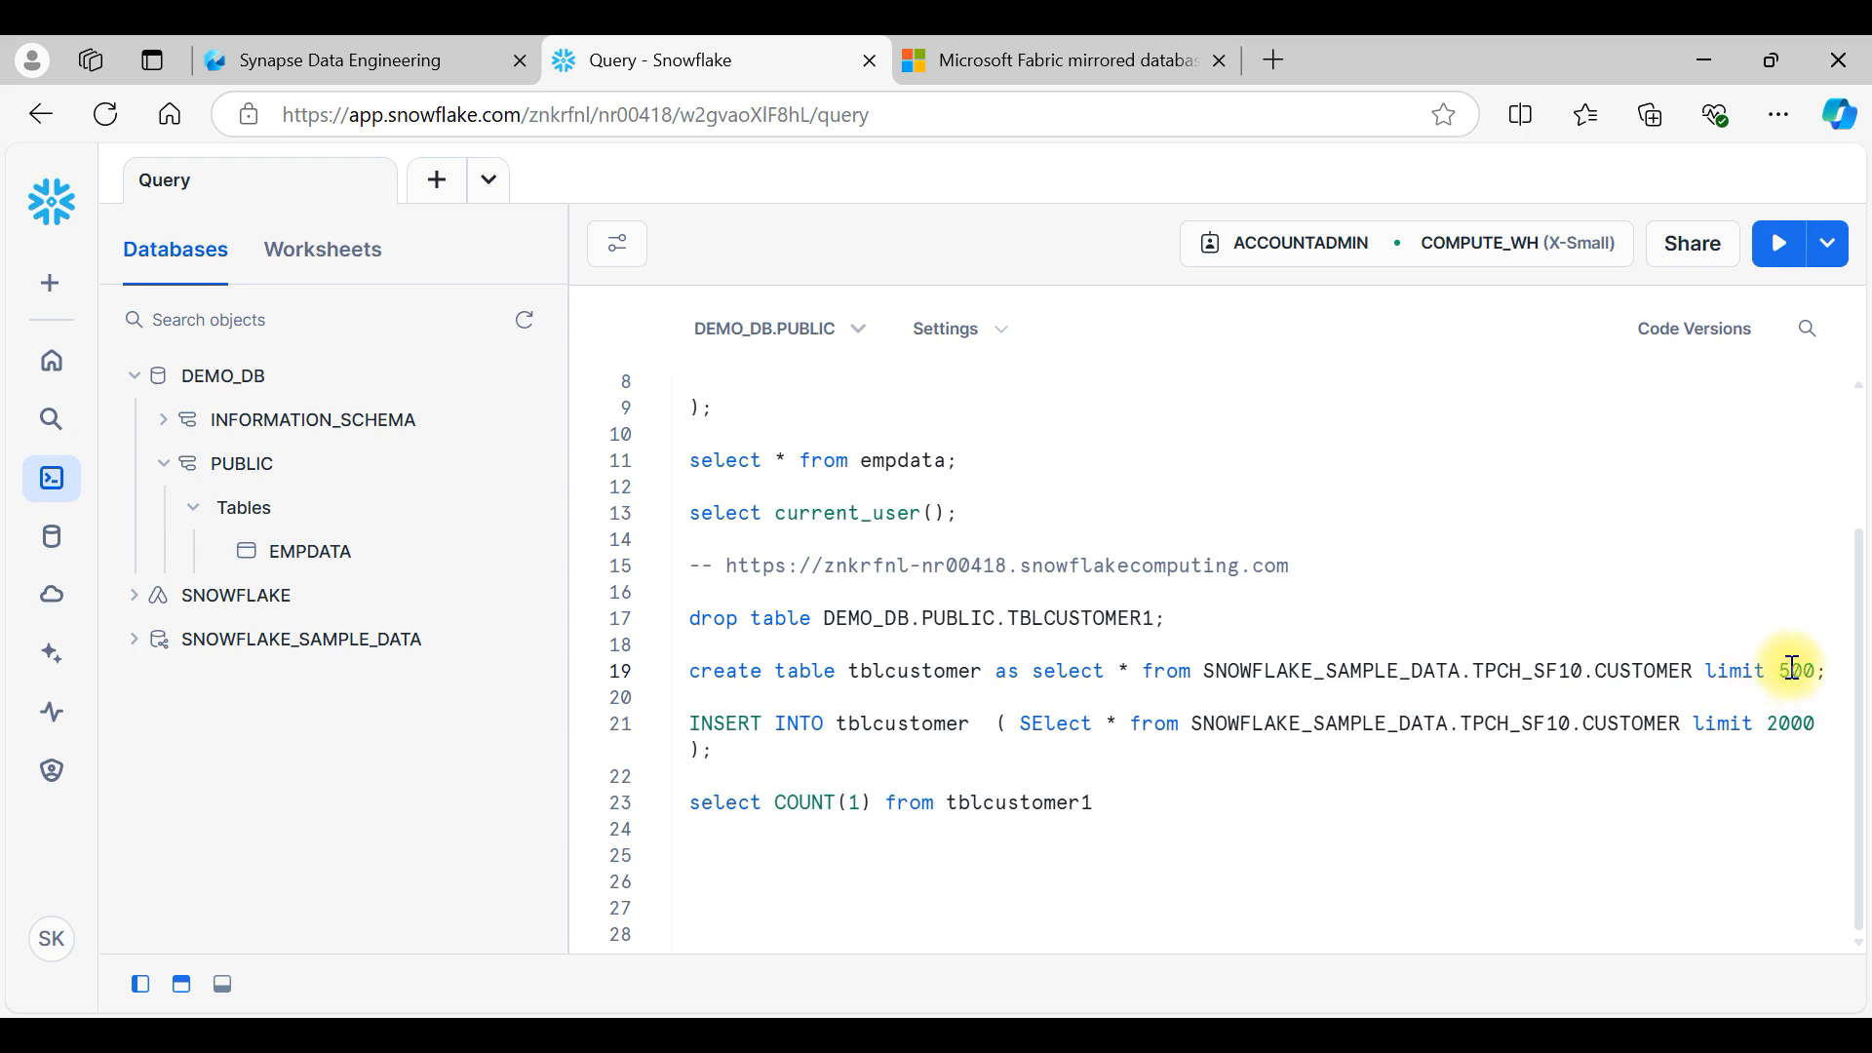
{"action": "left_click", "coordinate": [1585, 671]}
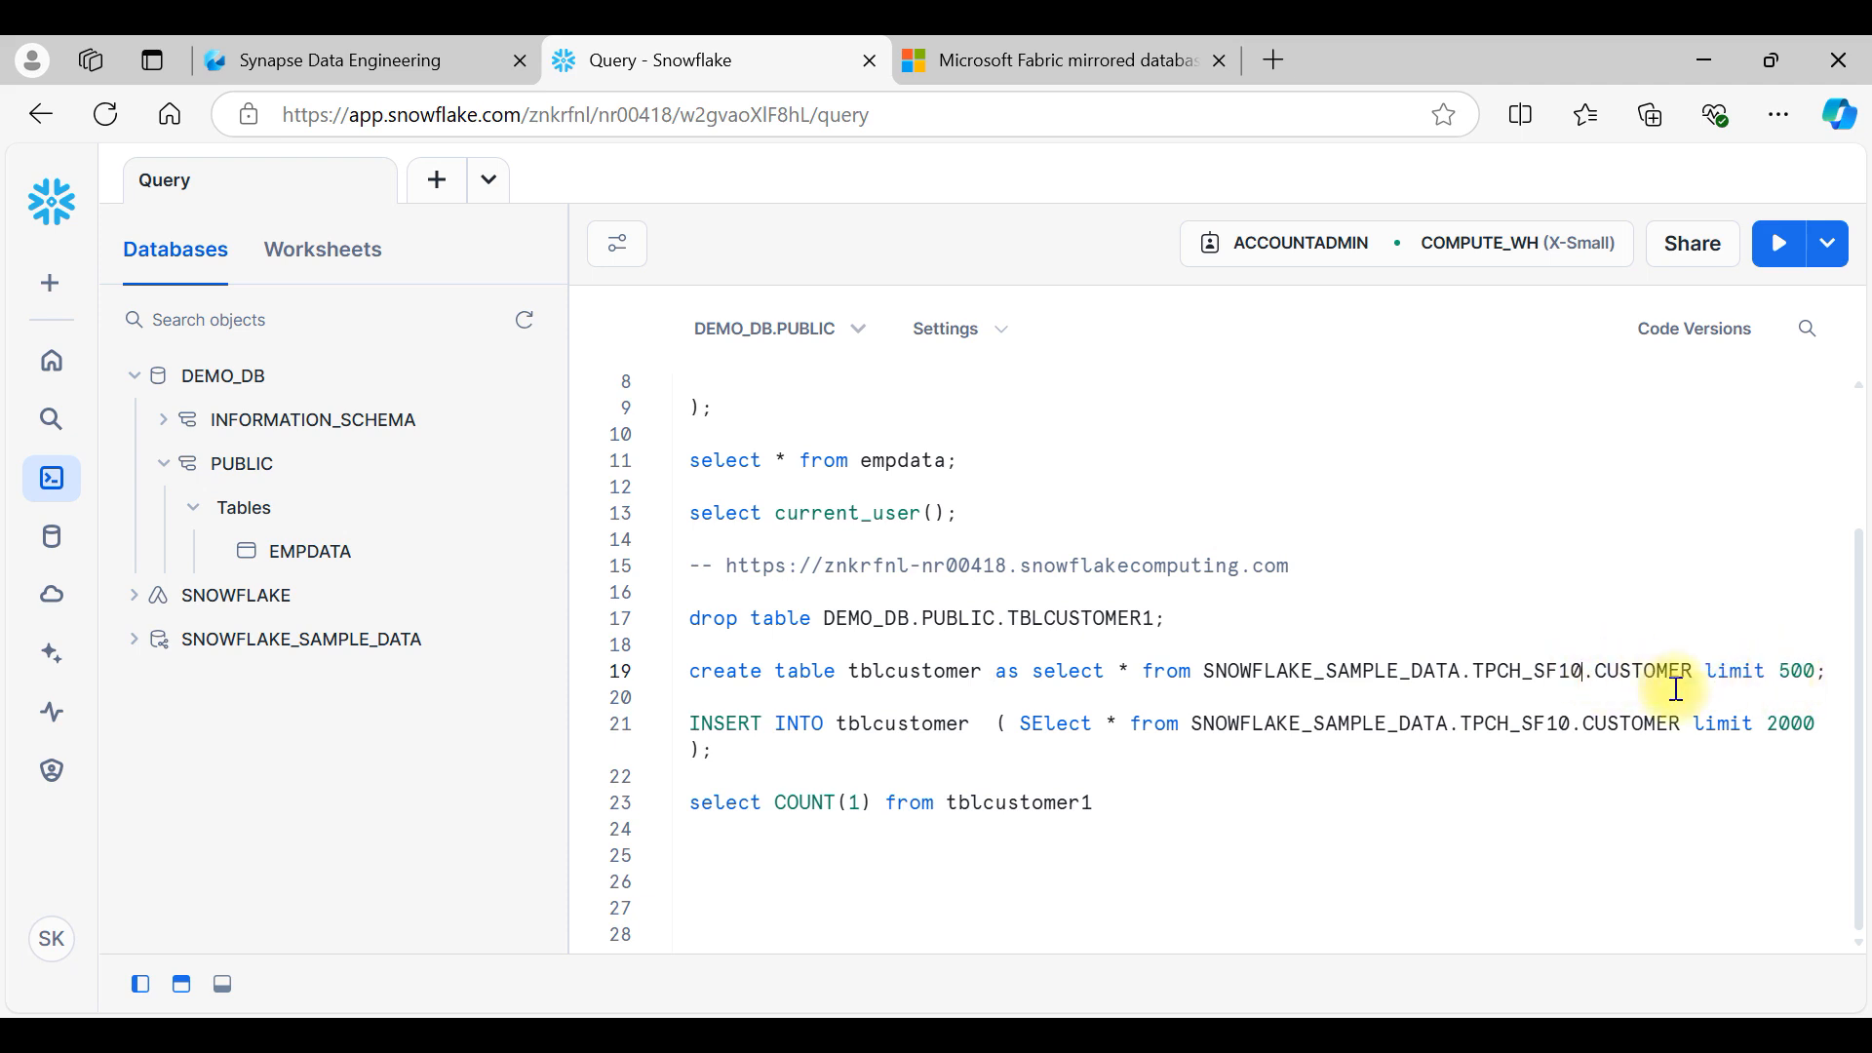
{"action": "key", "text": "ctrl+Return"}
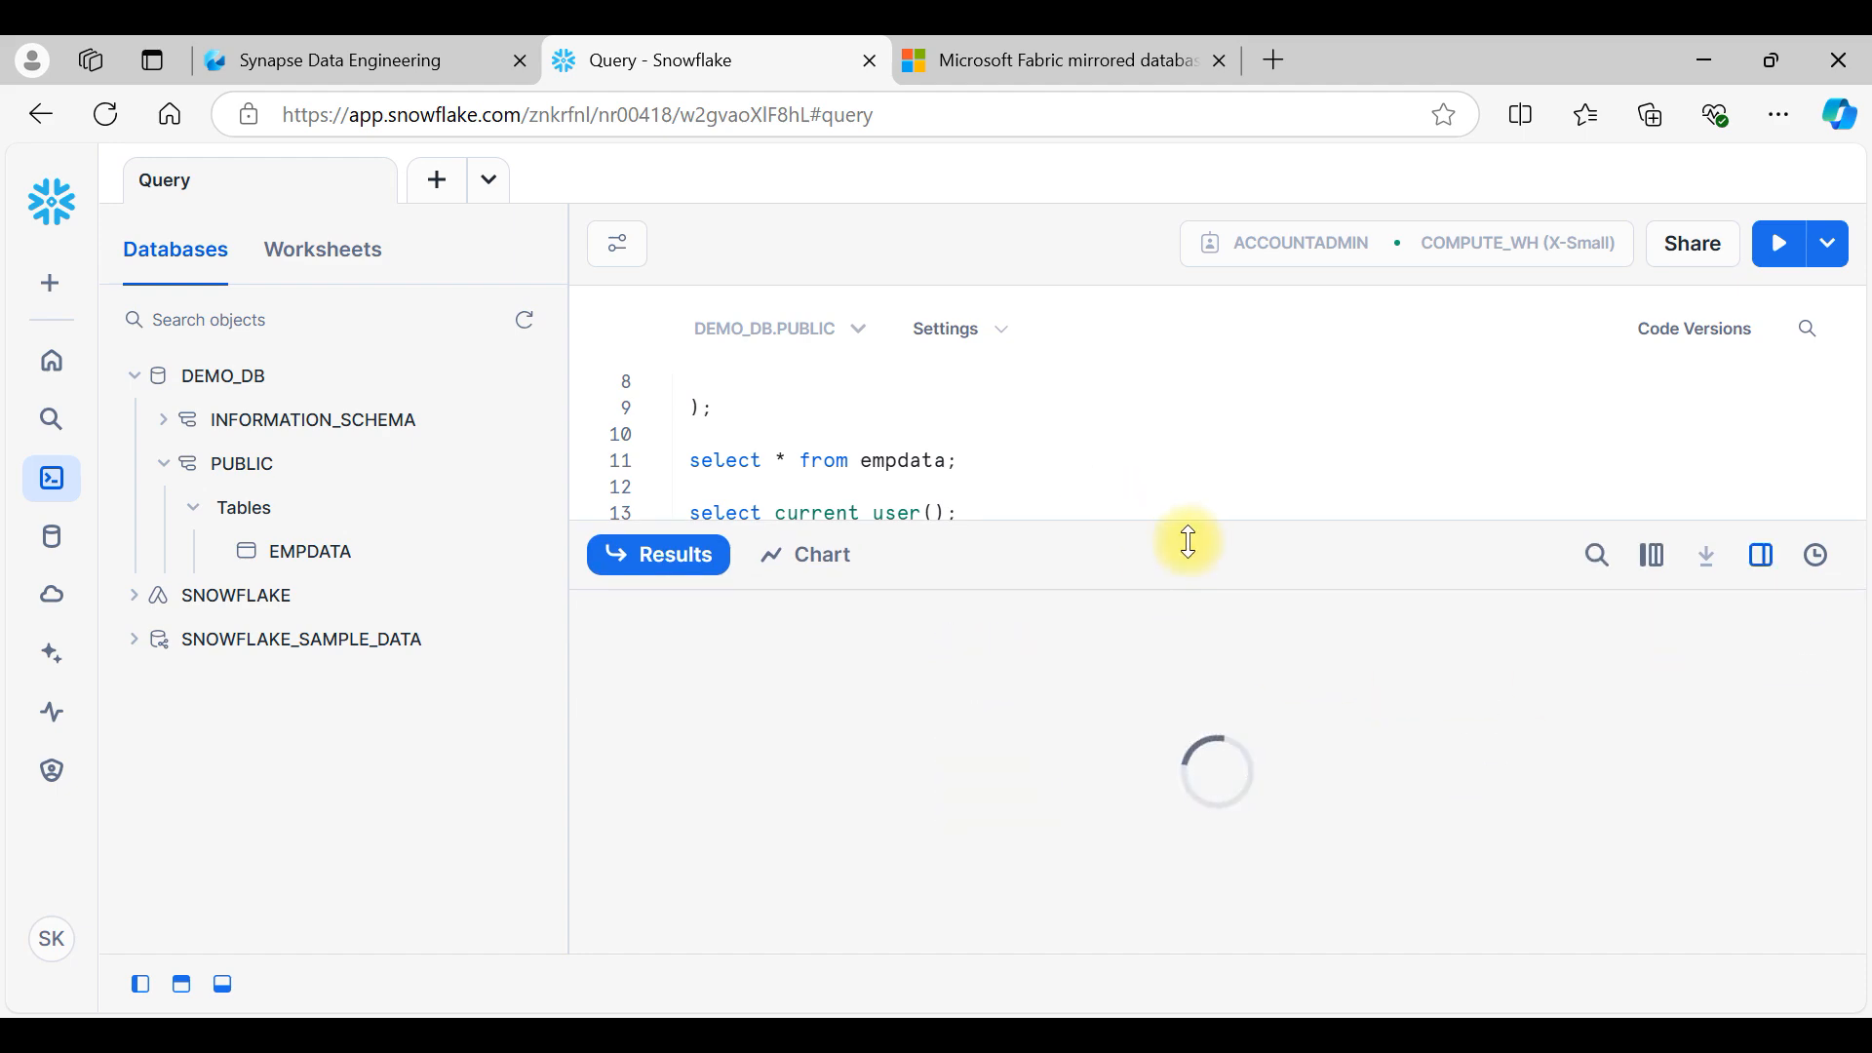
Step: Correct the table name in the COUNT(1) query to tblcustomer, end it with a semicolon, and run it
{"action": "left_click_drag", "start_coordinate": [1188, 542], "coordinate": [1170, 740]}
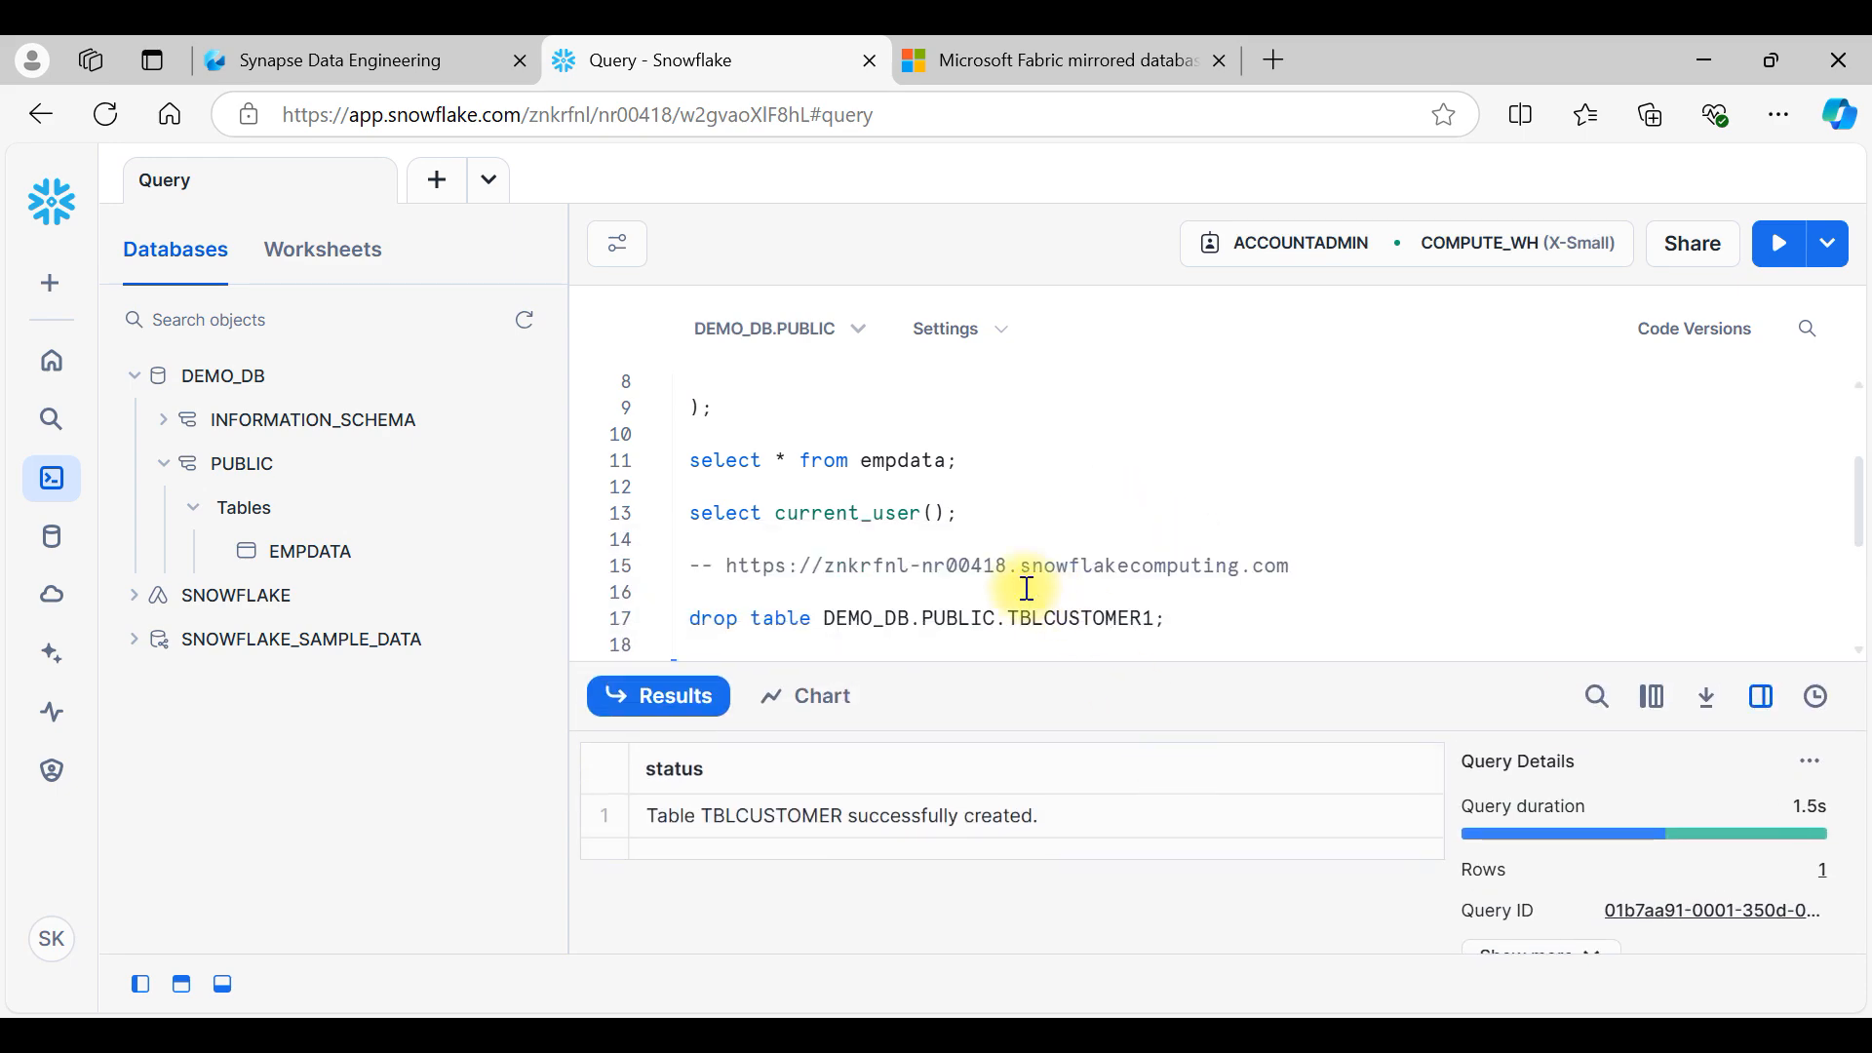
{"action": "scroll", "coordinate": [1014, 575], "scroll_direction": "down", "scroll_amount": 3}
{"action": "left_click", "coordinate": [1005, 518]}
{"action": "left_click", "coordinate": [1108, 510]}
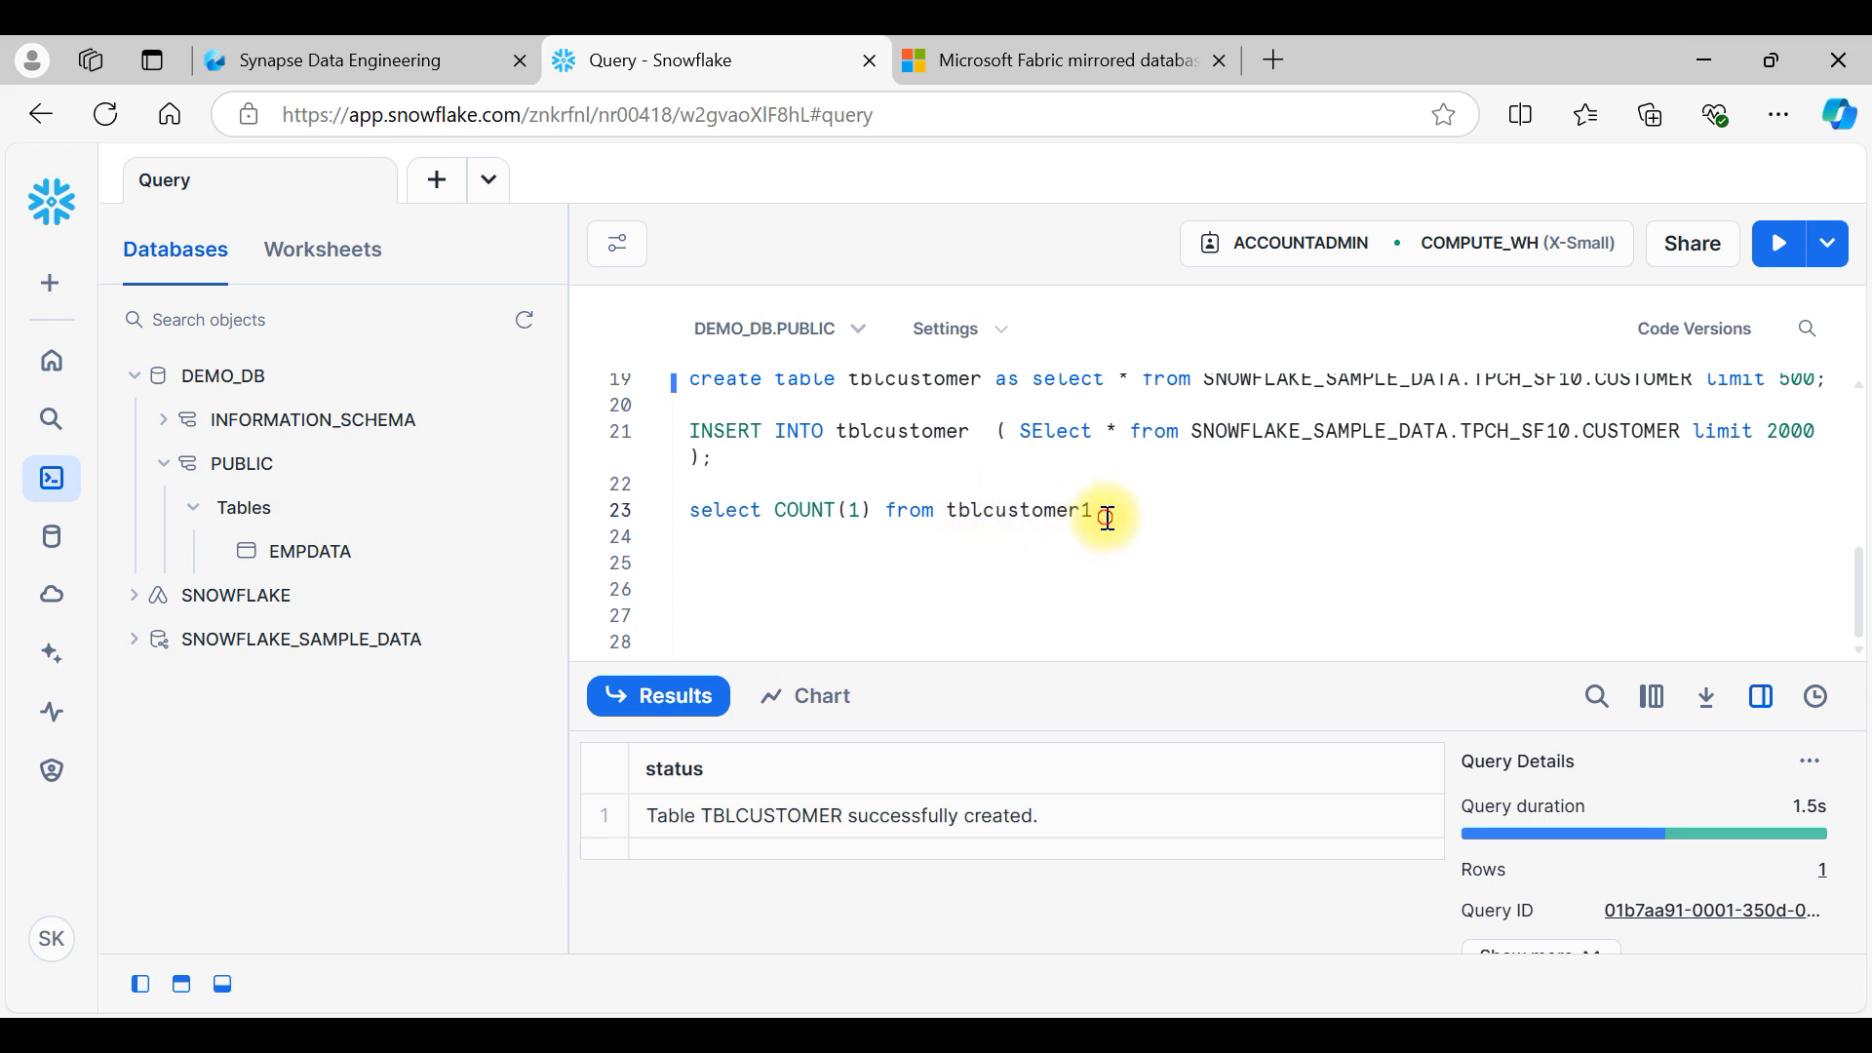
{"action": "key", "text": "ctrl+Return"}
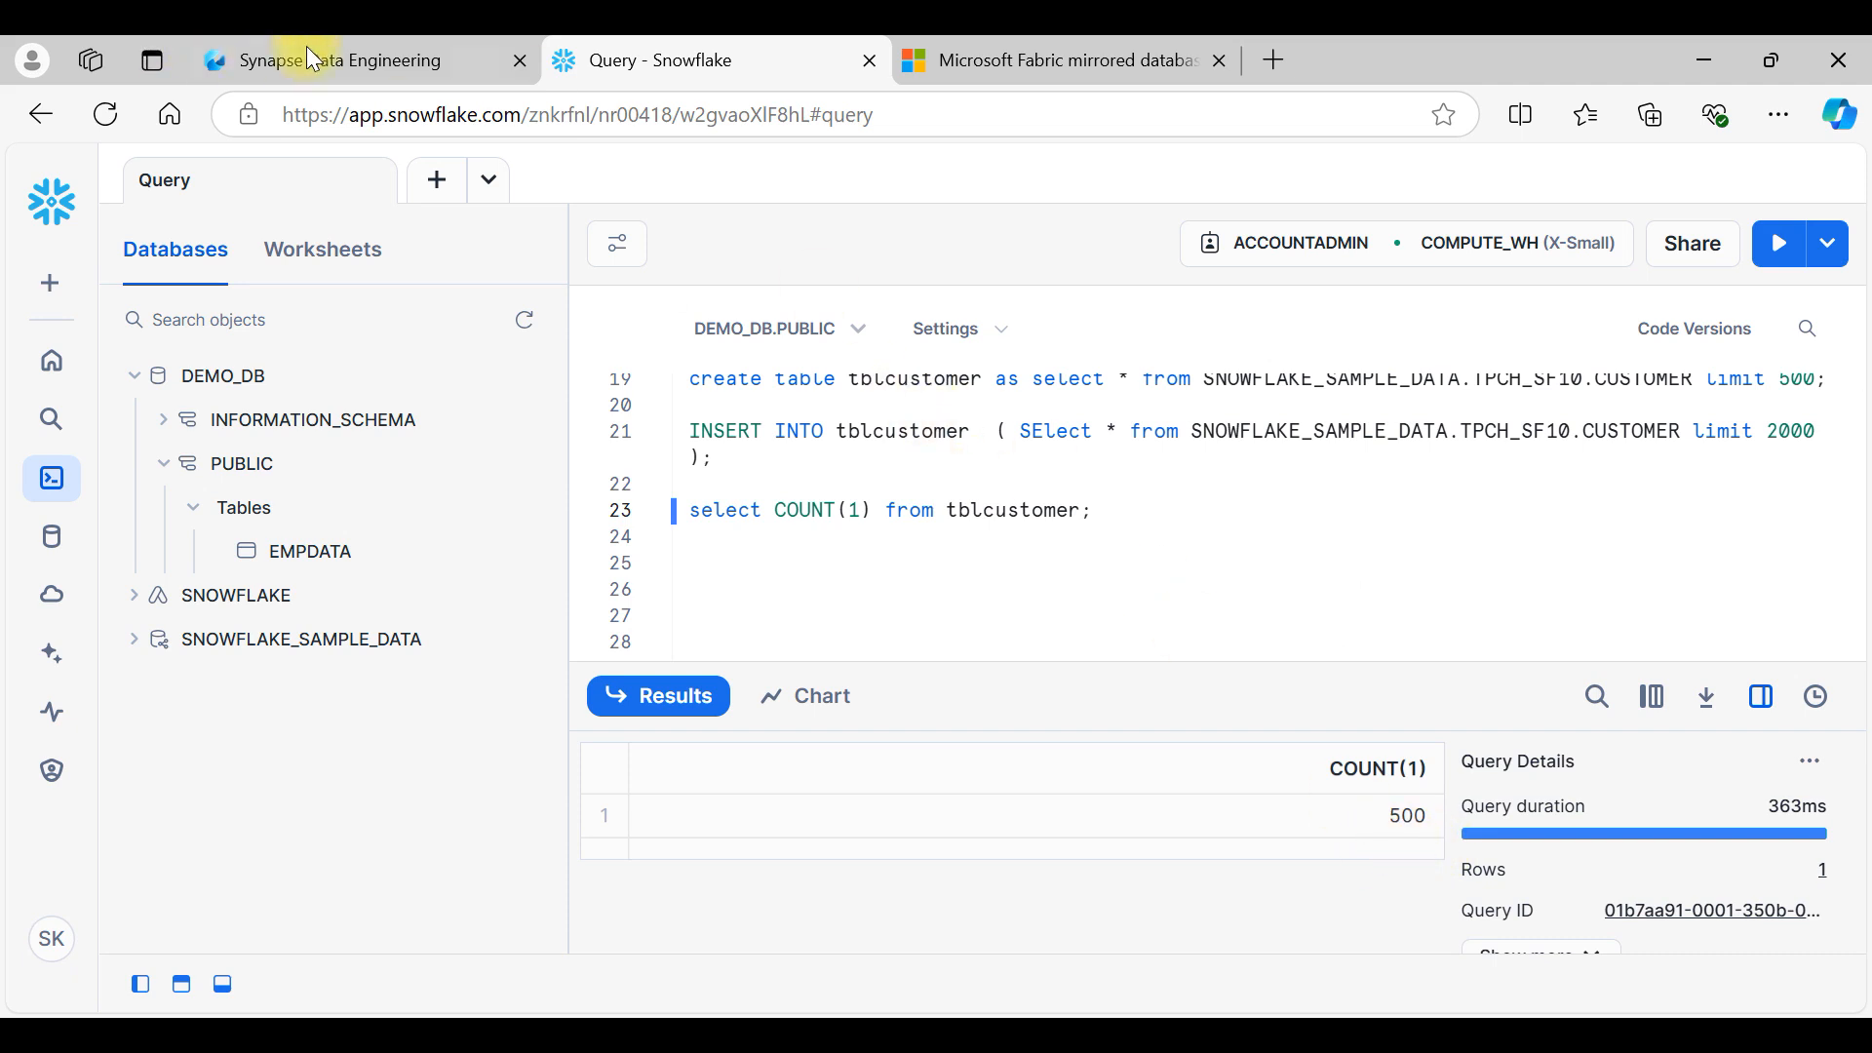
Step: Copy the current Snowflake account's URL and paste it as the server in Fabric's mirrored Snowflake connection settings
{"action": "left_click", "coordinate": [46, 943]}
{"action": "mouse_move", "coordinate": [230, 434]}
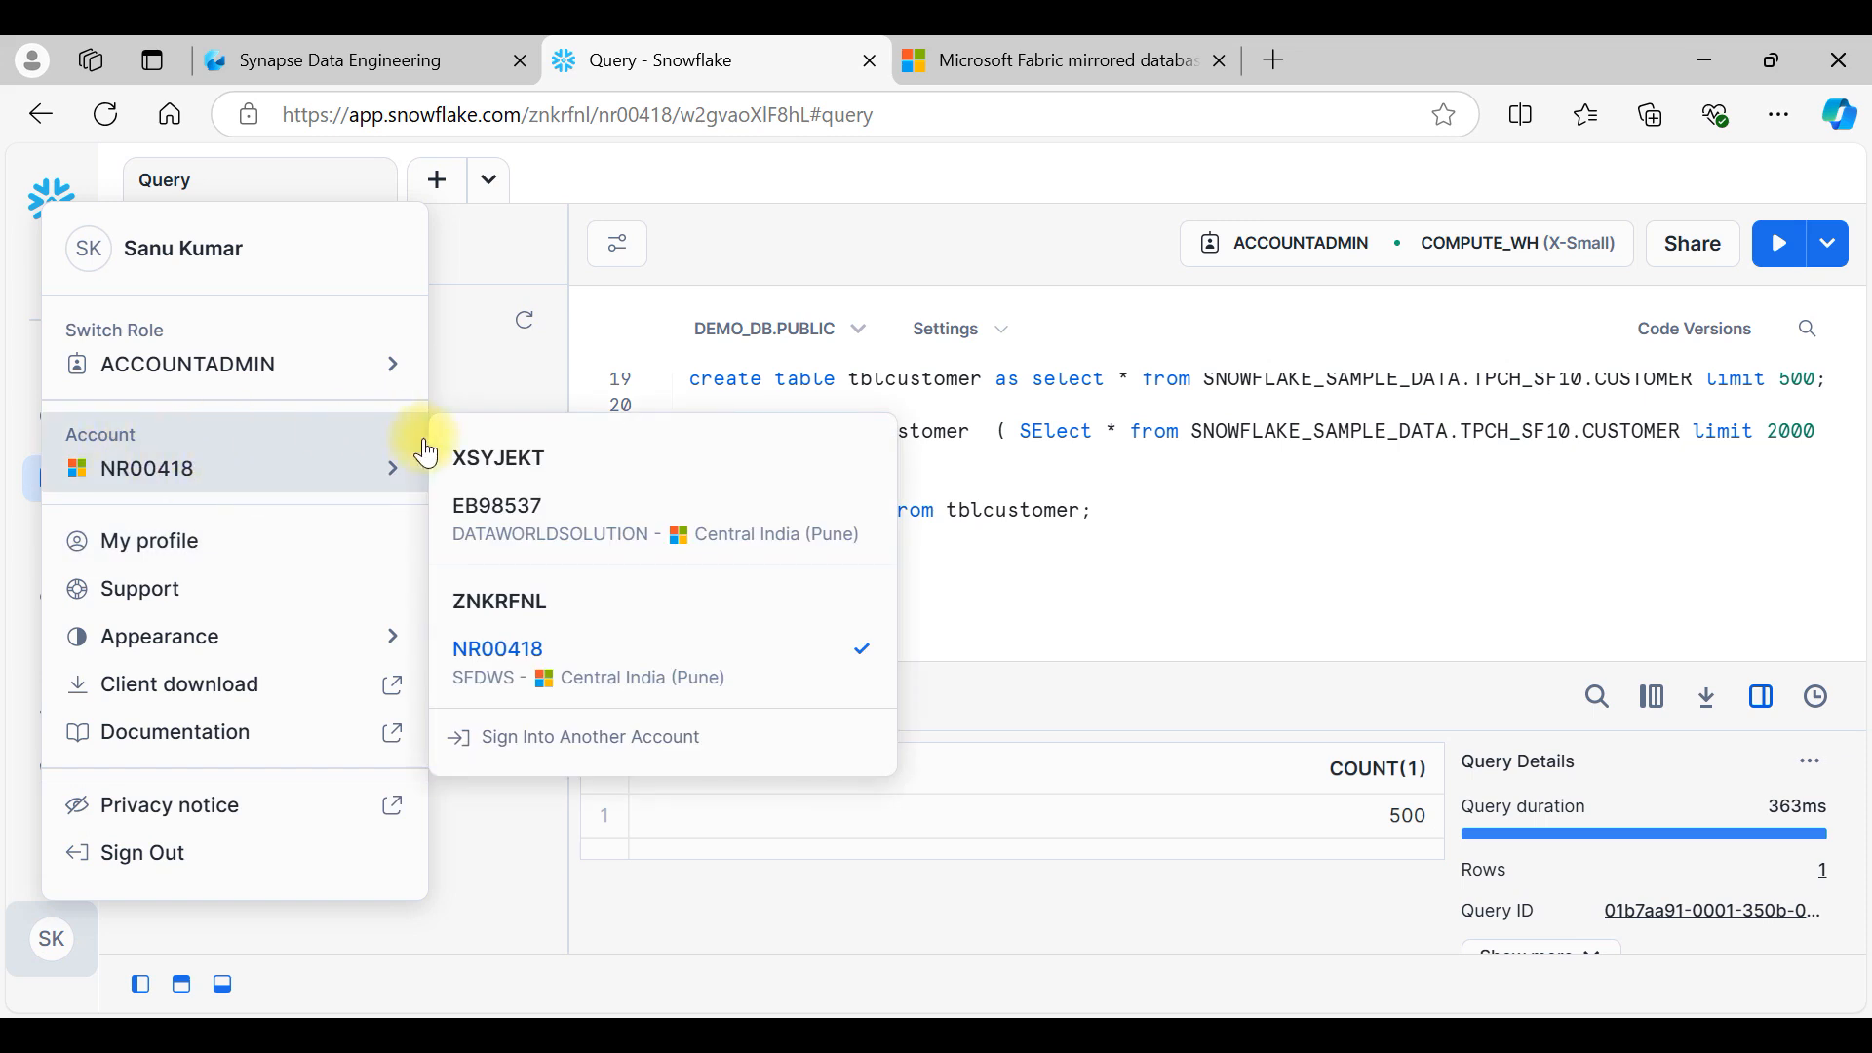
{"action": "mouse_move", "coordinate": [576, 658]}
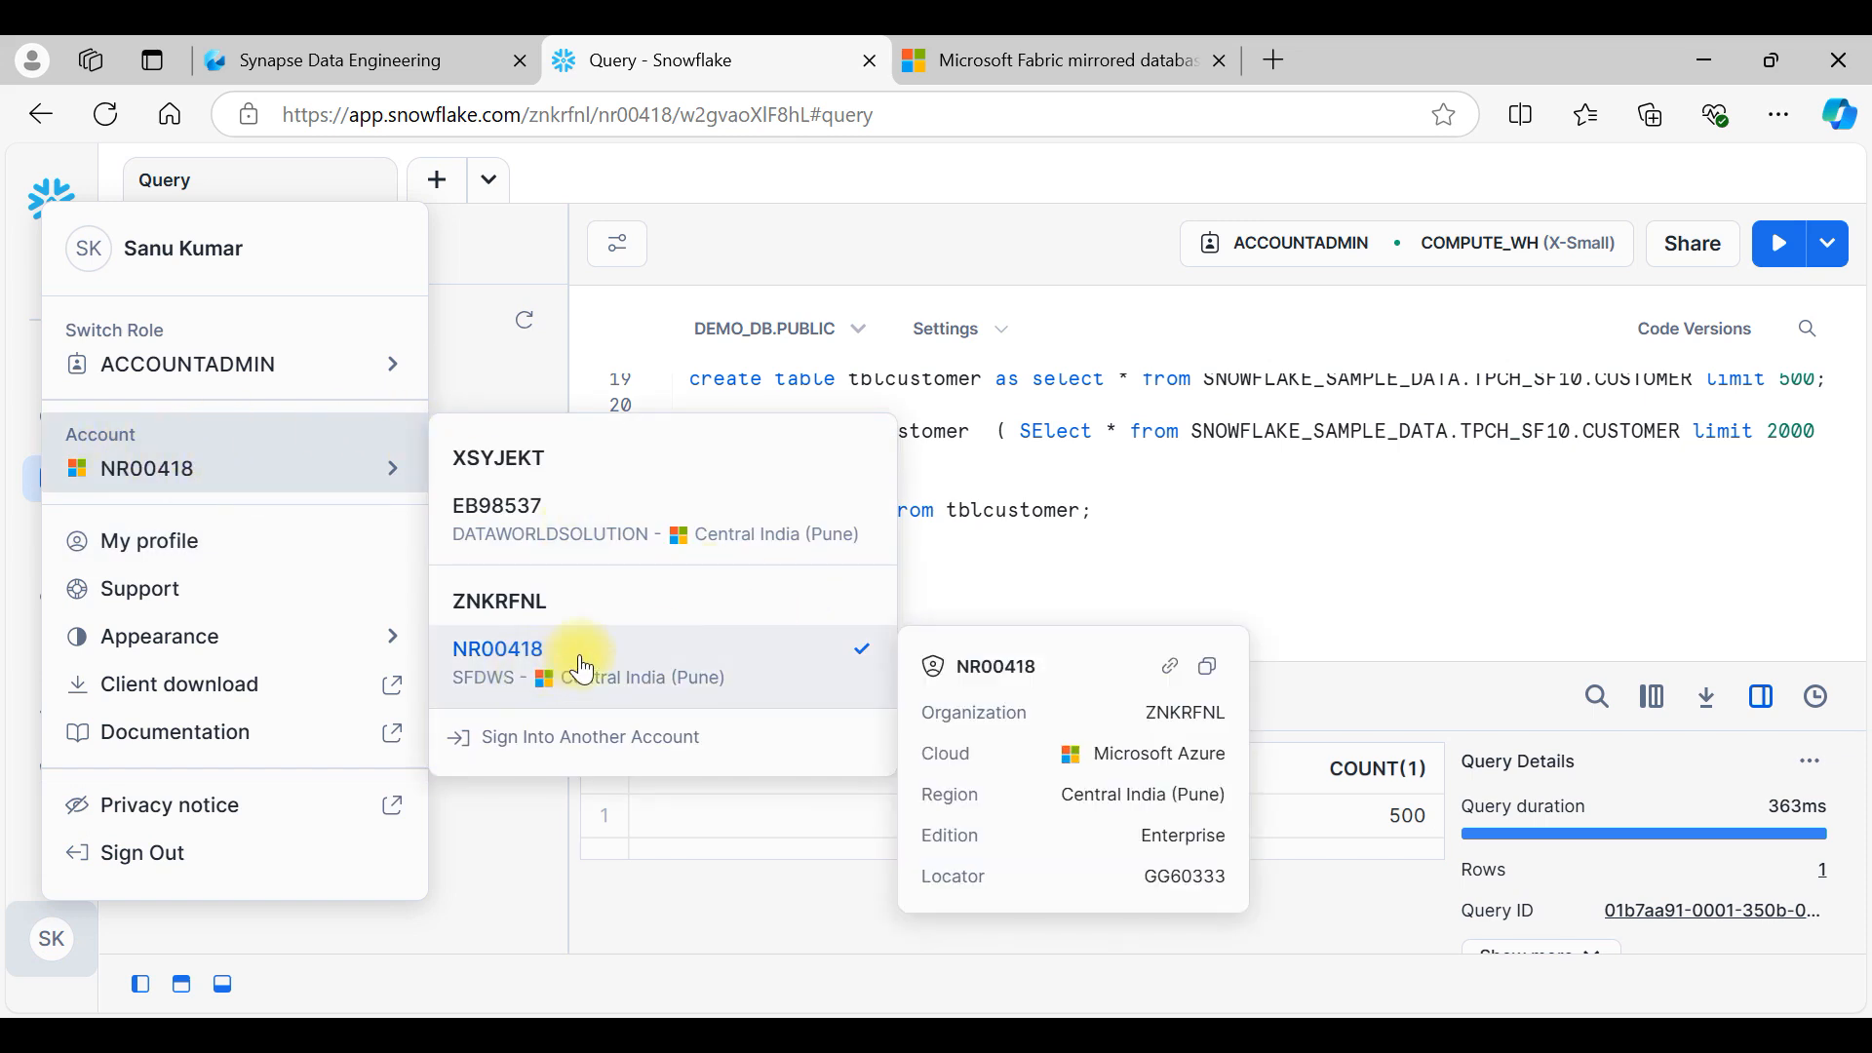
{"action": "left_click", "coordinate": [1173, 666]}
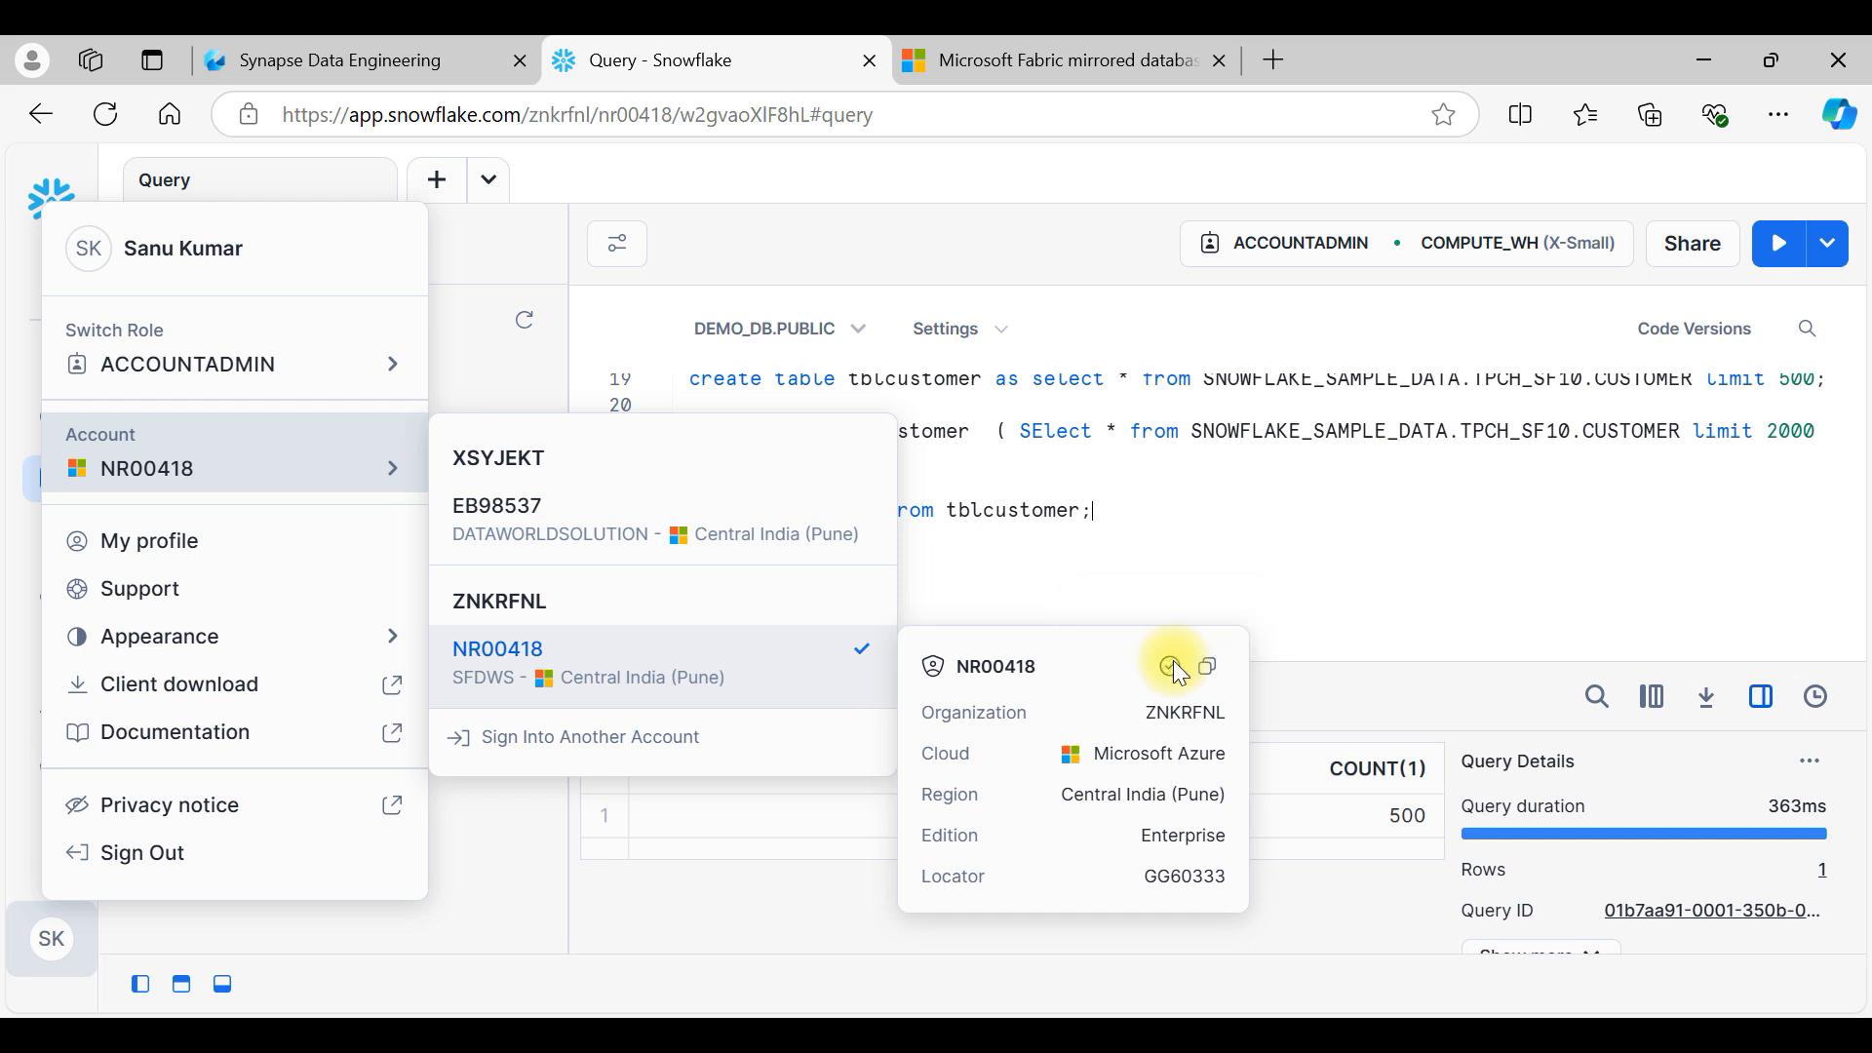
{"action": "left_click", "coordinate": [302, 57]}
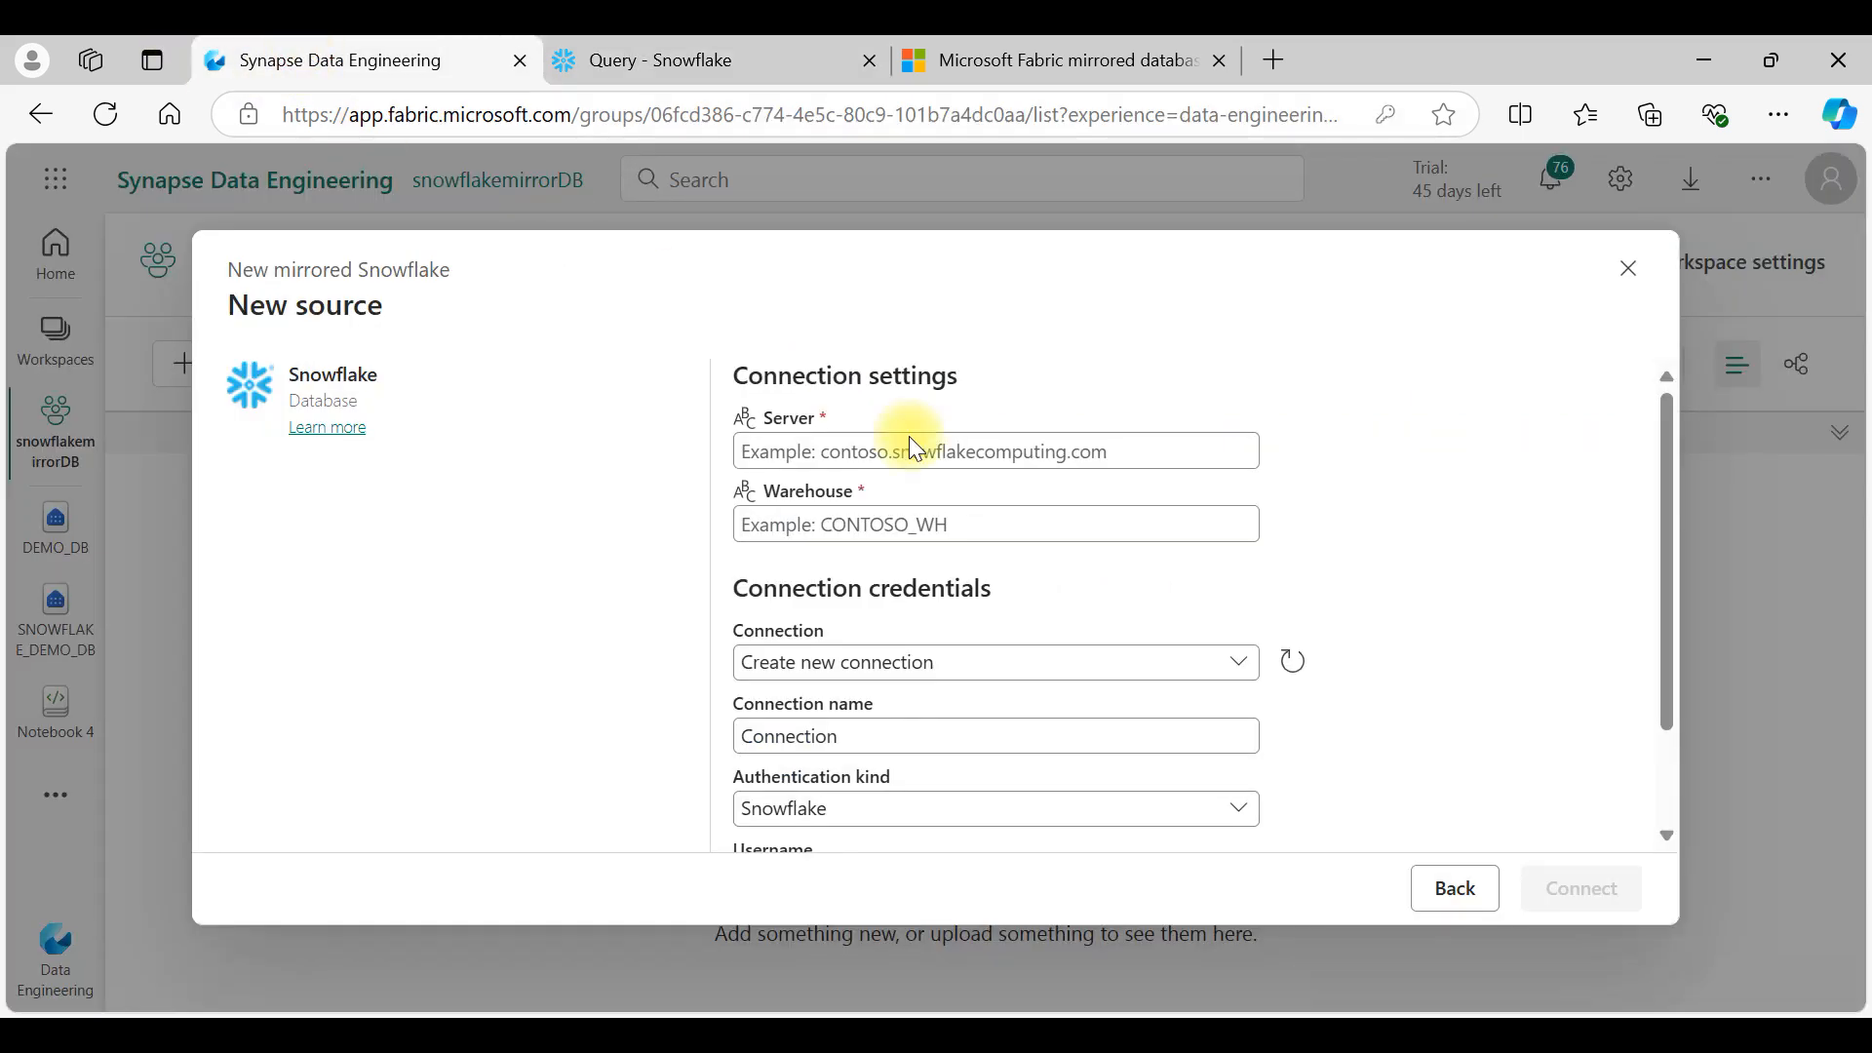
{"action": "left_click", "coordinate": [828, 447]}
{"action": "key", "text": "ctrl+v"}
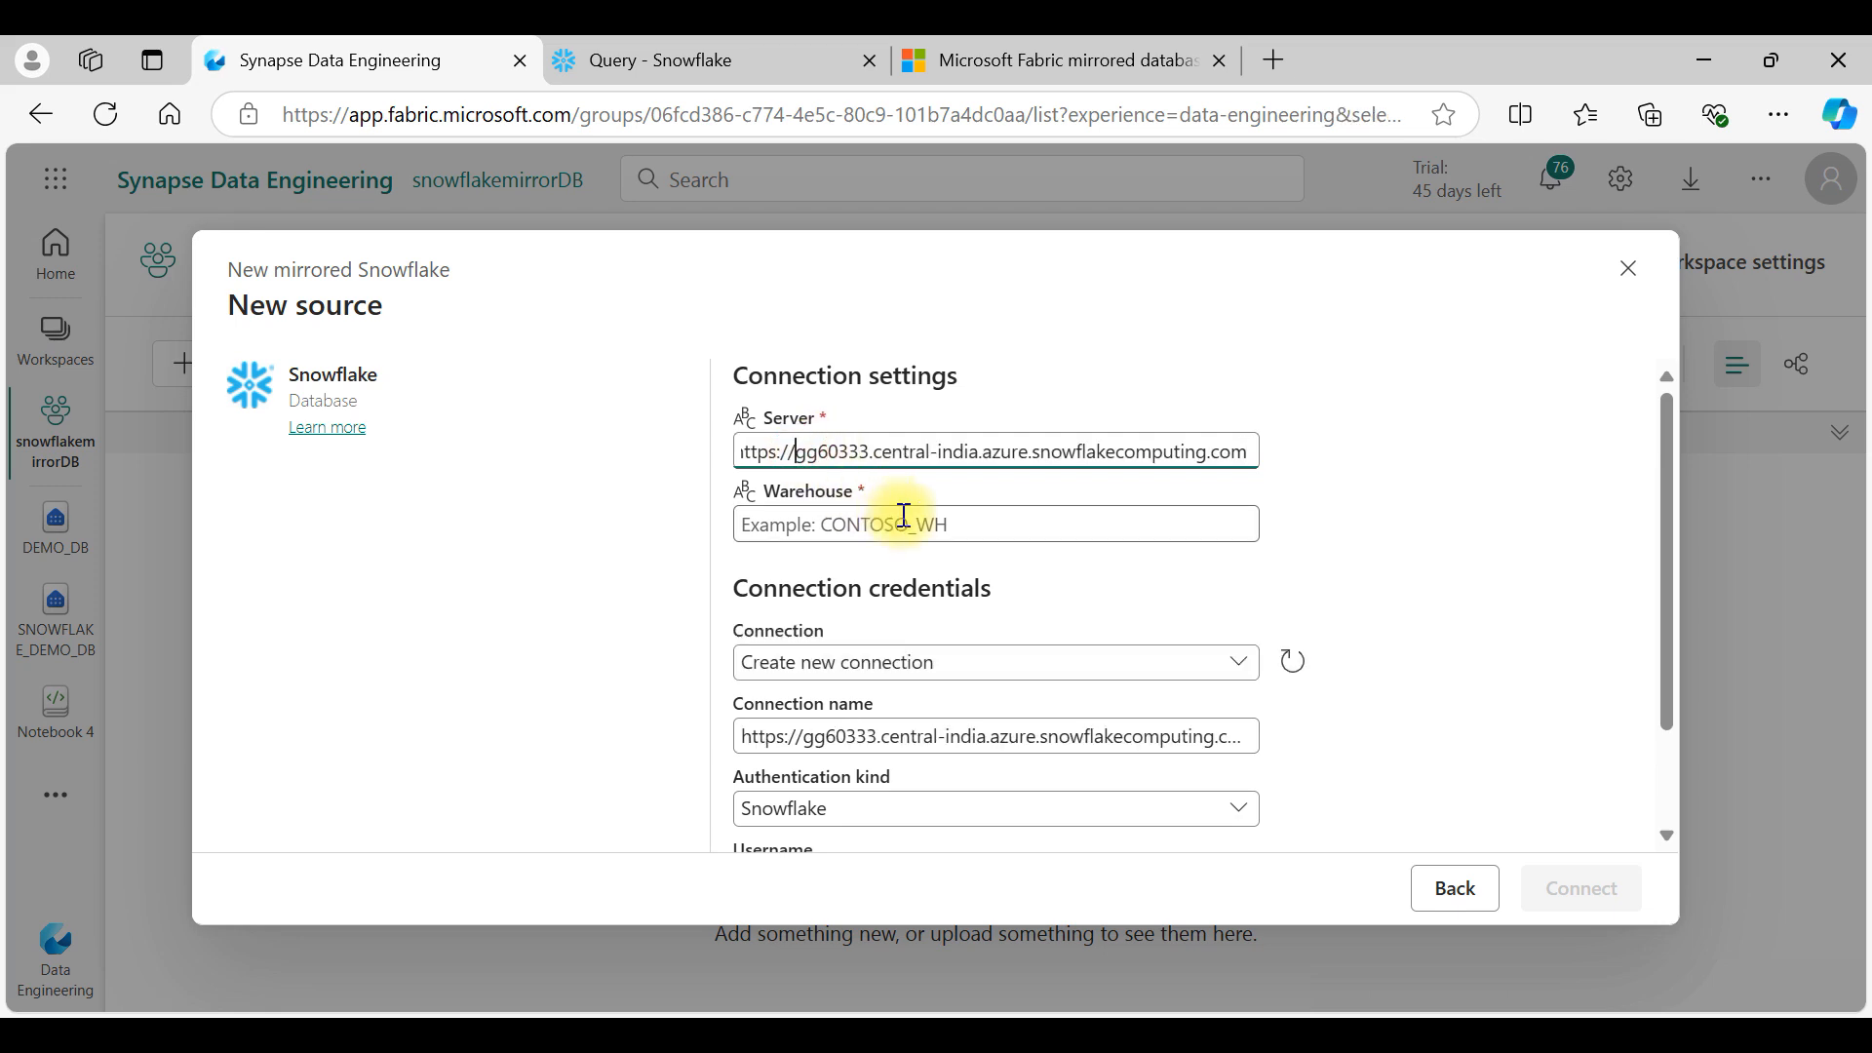
{"action": "key", "text": "Home"}
{"action": "key", "text": "Delete"}
{"action": "key", "text": "Delete"}
{"action": "key", "text": "Delete"}
{"action": "key", "text": "Delete"}
{"action": "key", "text": "Delete"}
{"action": "key", "text": "Delete"}
{"action": "key", "text": "Delete"}
{"action": "key", "text": "Delete"}
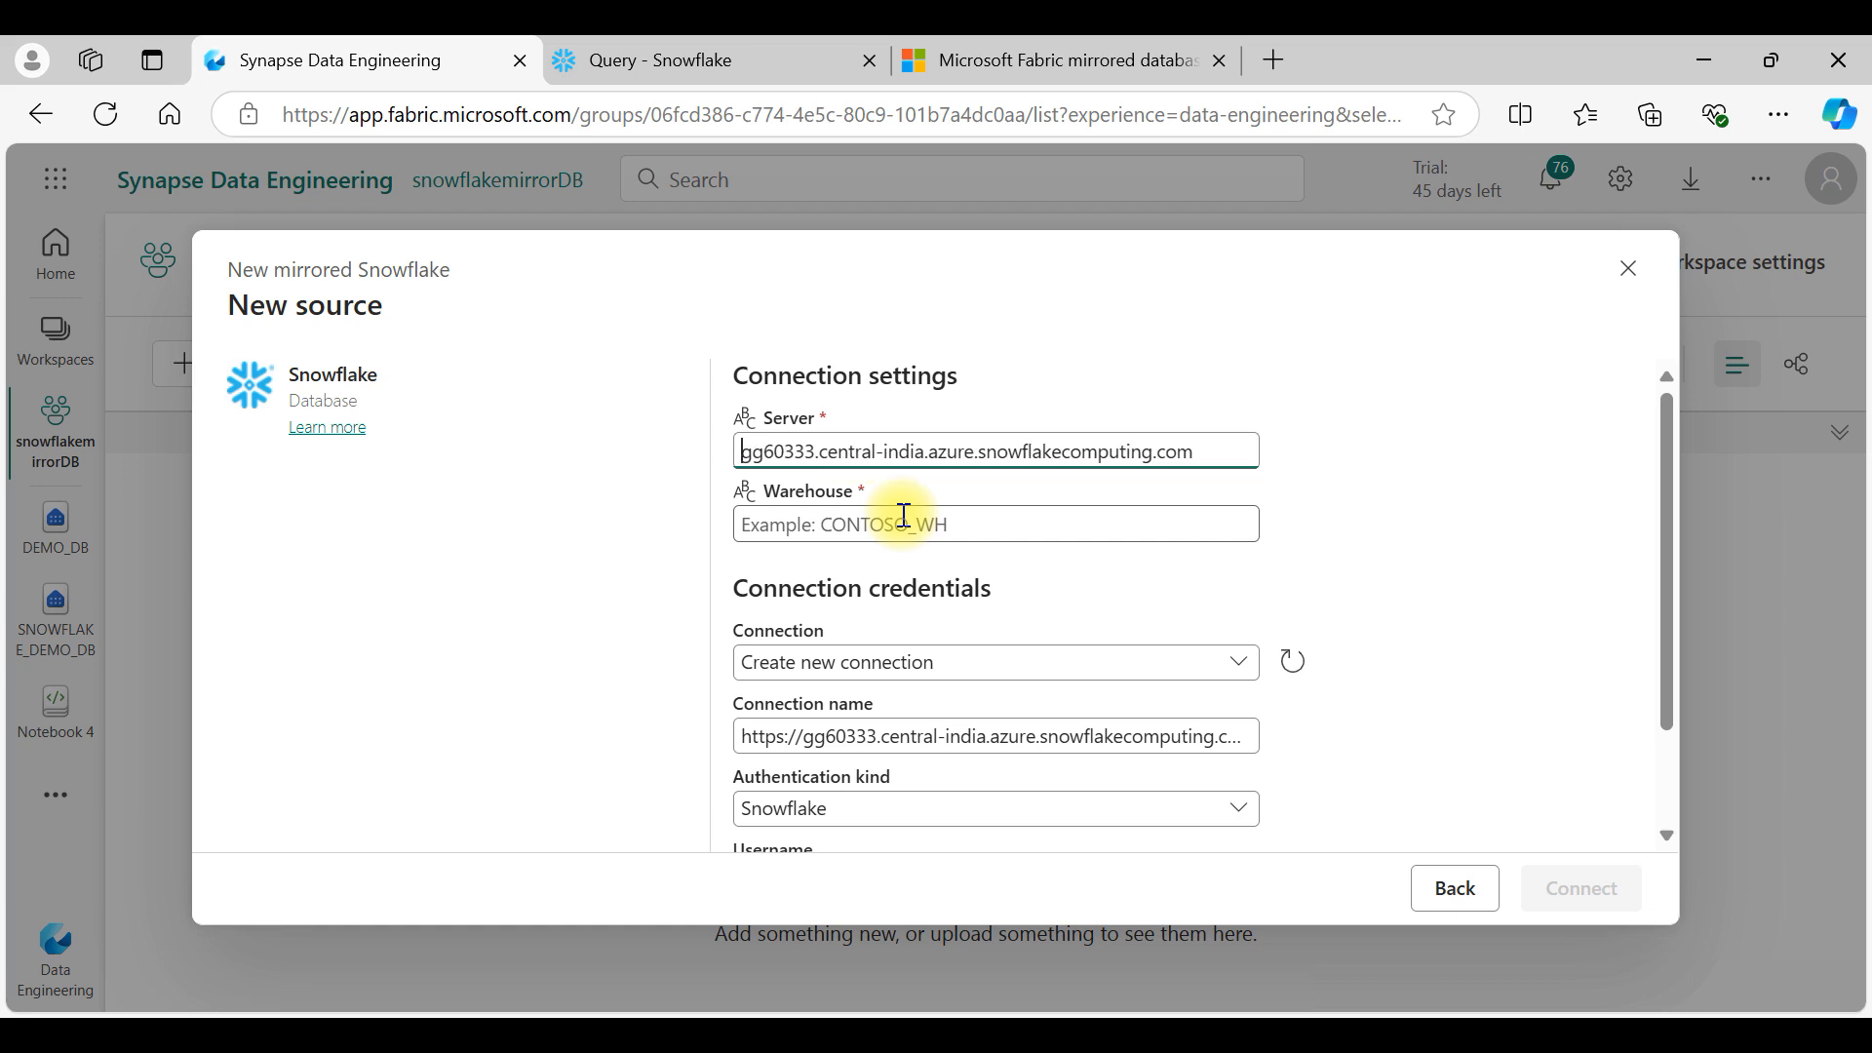
Step: Copy the warehouse name COMPUTE_WH from Snowflake's warehouse details and enter it as the warehouse in the Fabric connection settings
{"action": "left_click", "coordinate": [829, 526]}
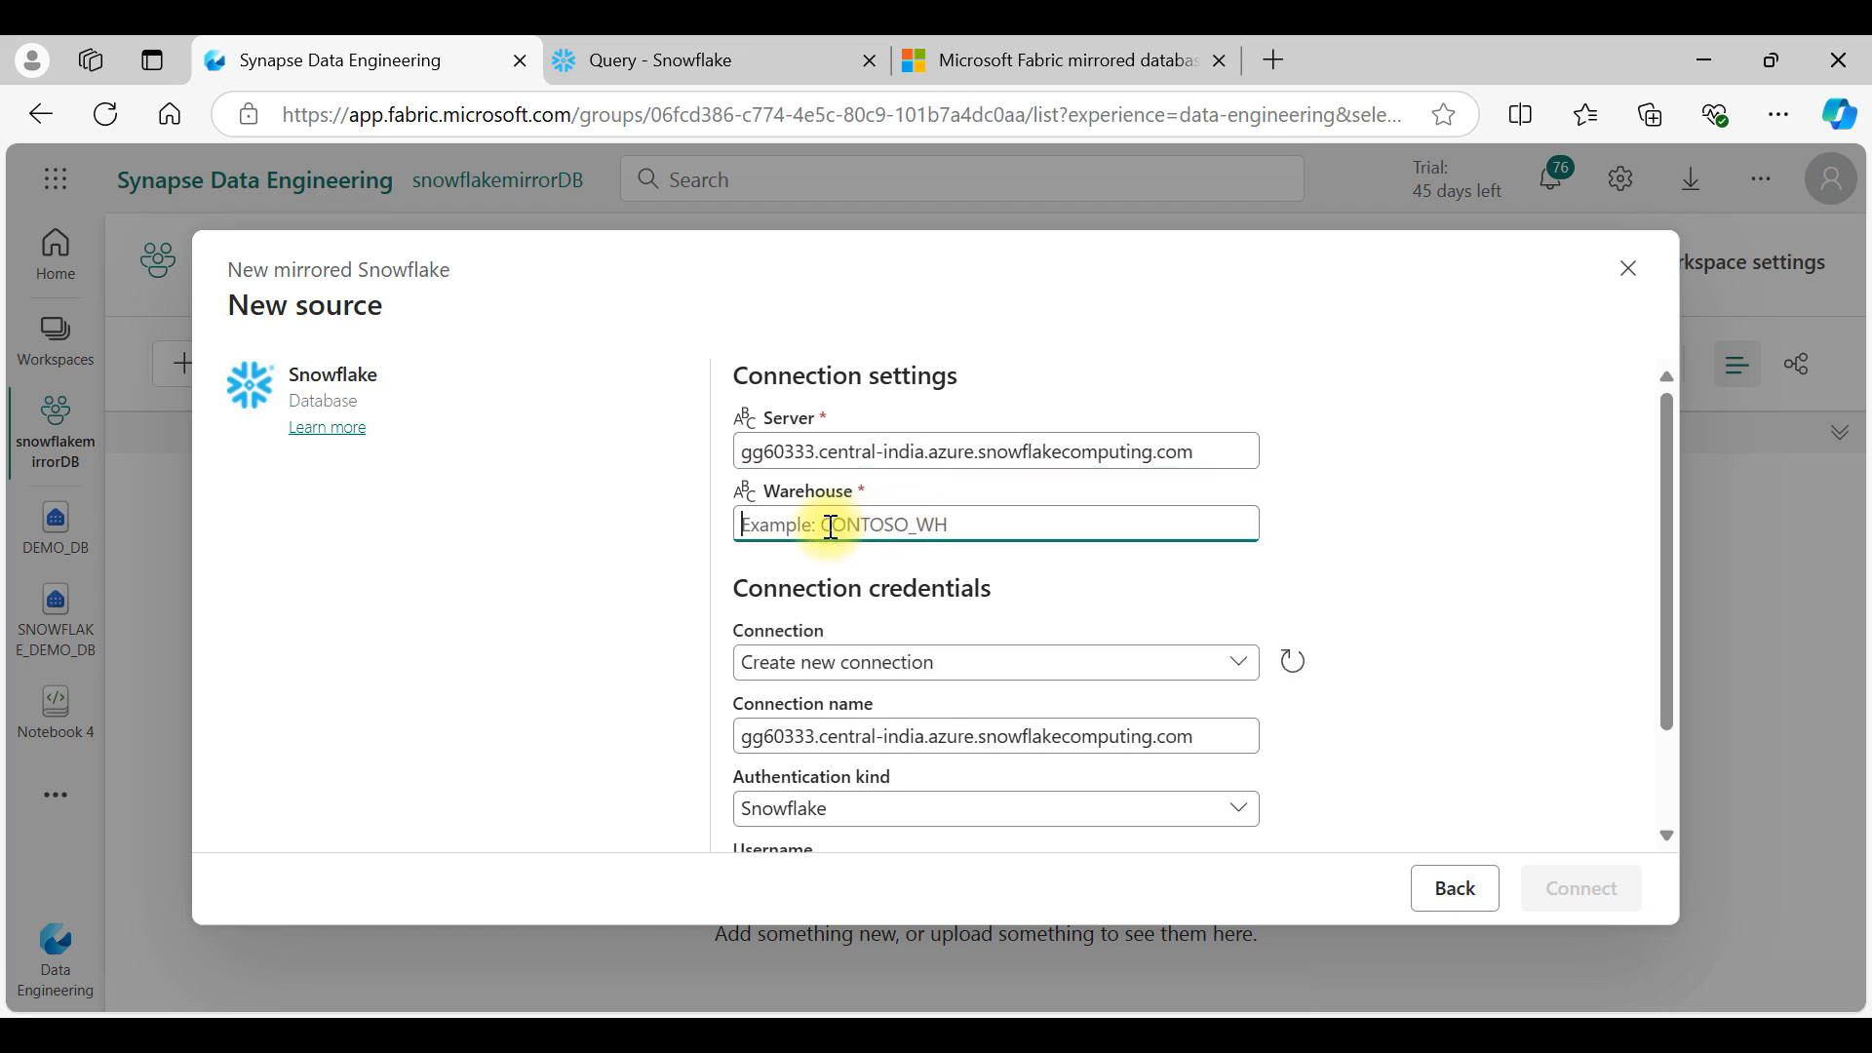
{"action": "left_click", "coordinate": [722, 58]}
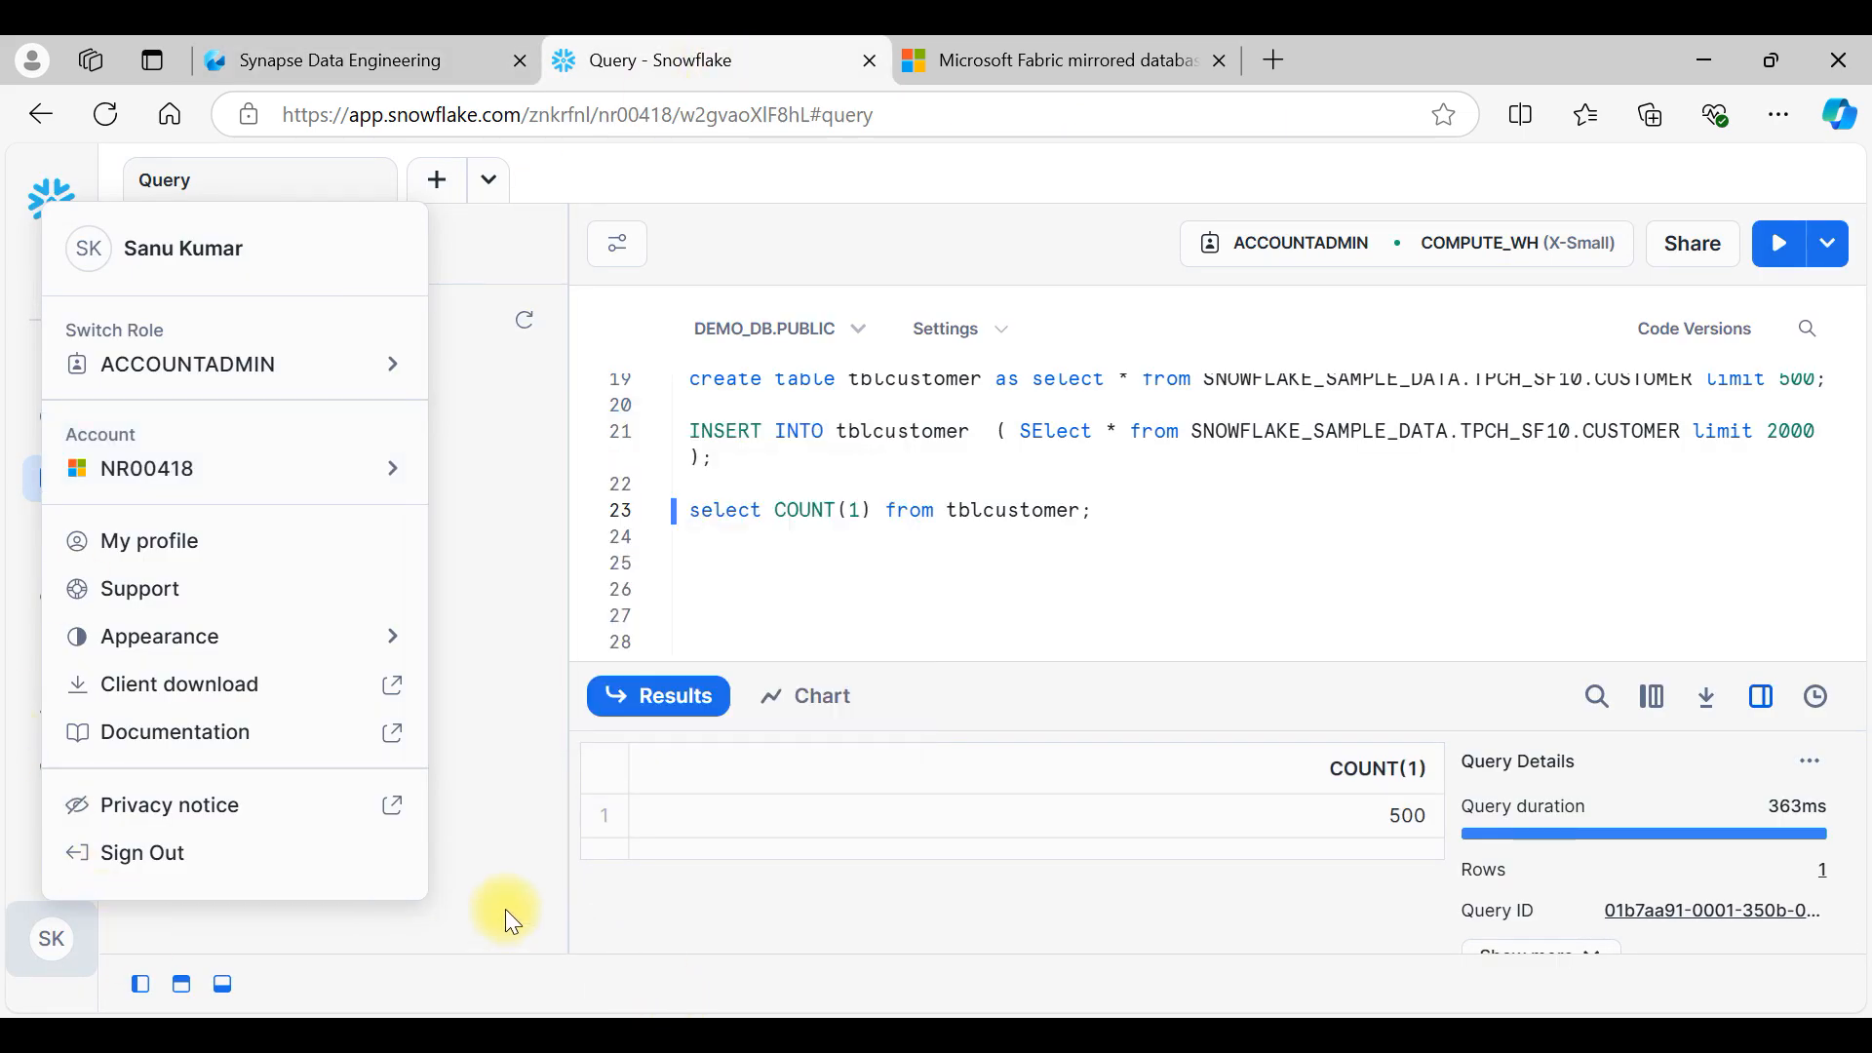
{"action": "left_click", "coordinate": [744, 583]}
{"action": "left_click", "coordinate": [44, 775]}
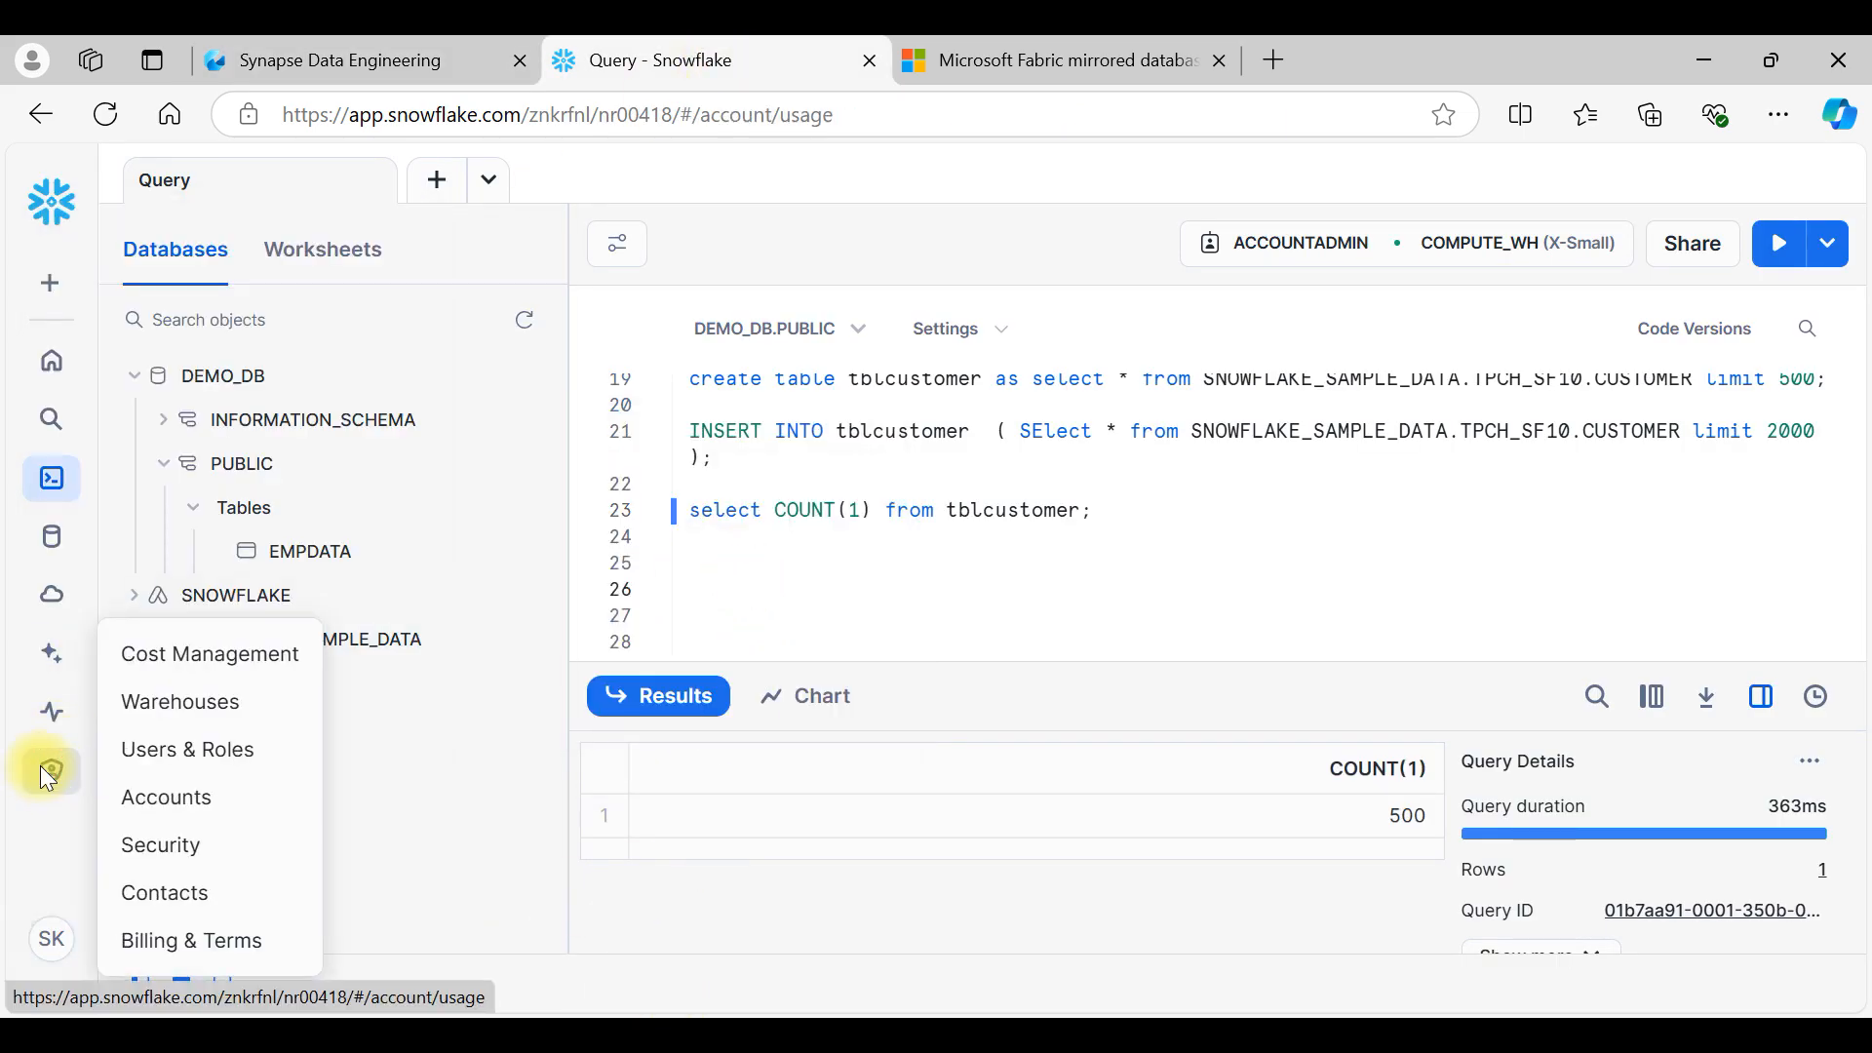
{"action": "left_click", "coordinate": [160, 880]}
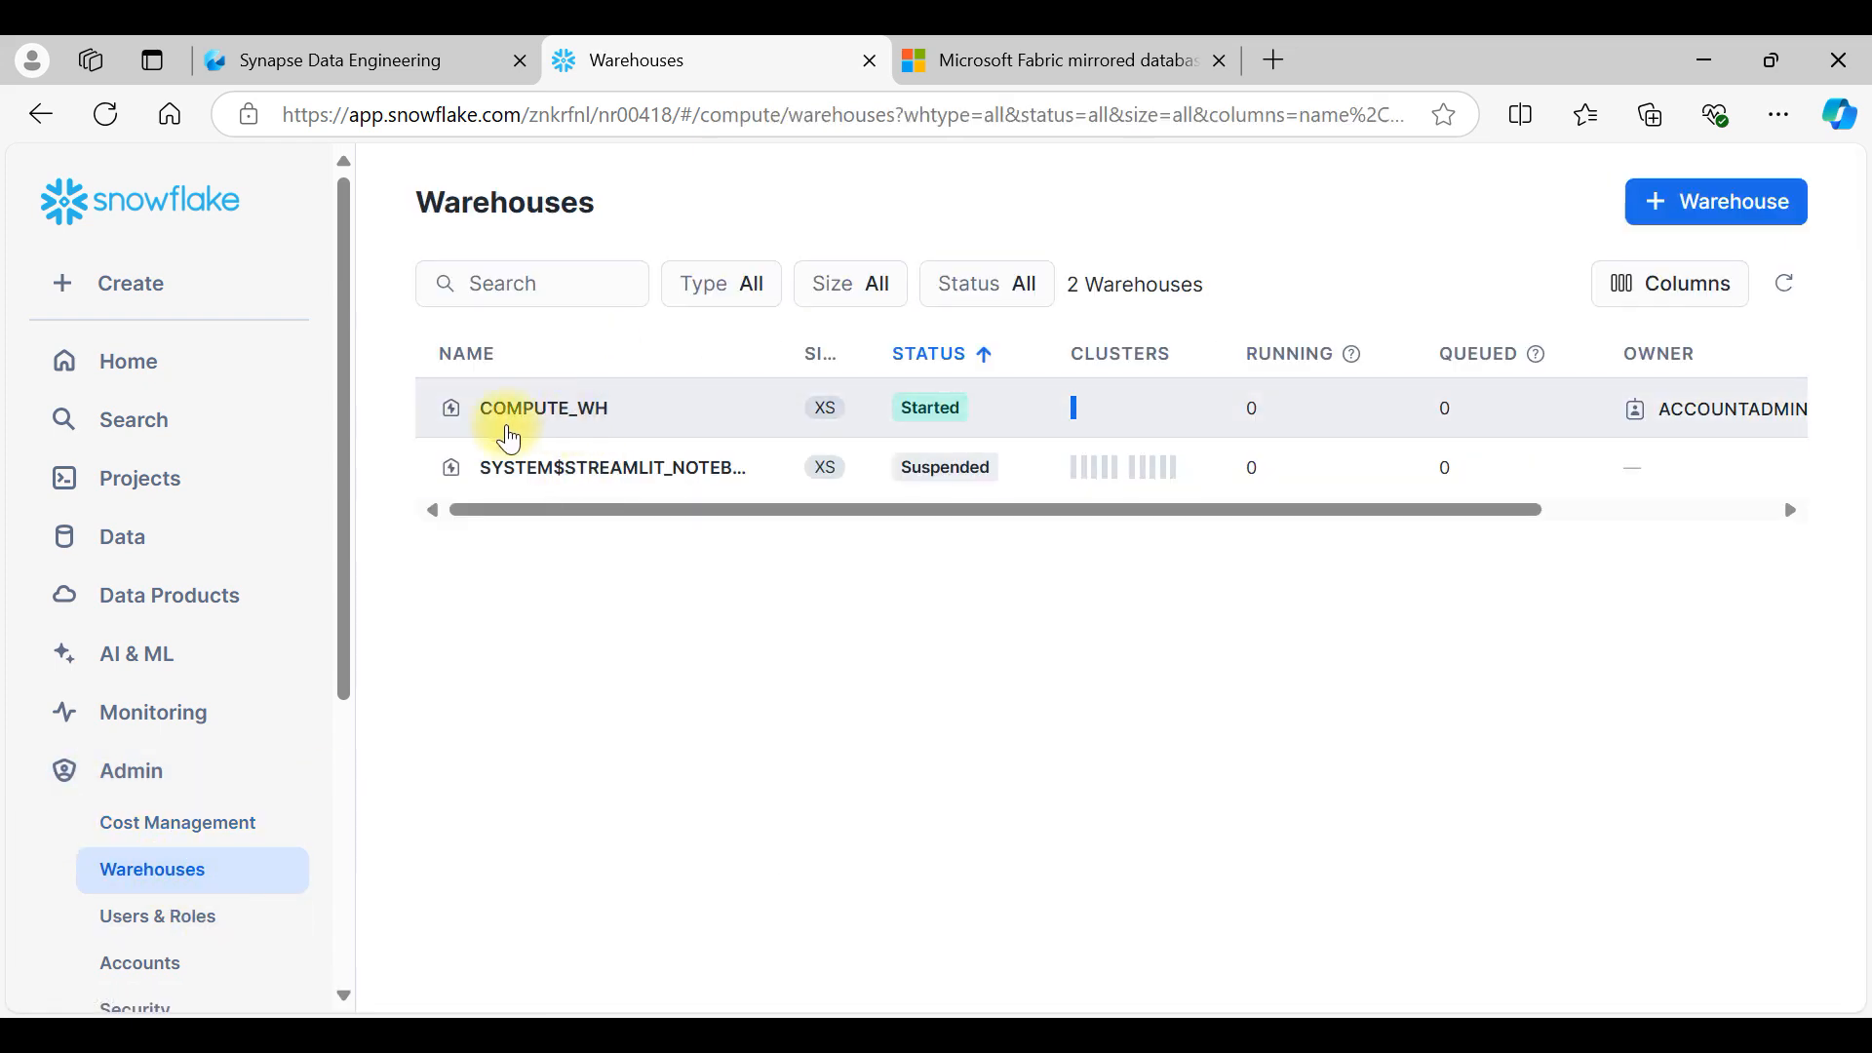
{"action": "left_click", "coordinate": [565, 406]}
{"action": "left_click_drag", "start_coordinate": [718, 207], "coordinate": [494, 207]}
{"action": "key", "text": "ctrl+c"}
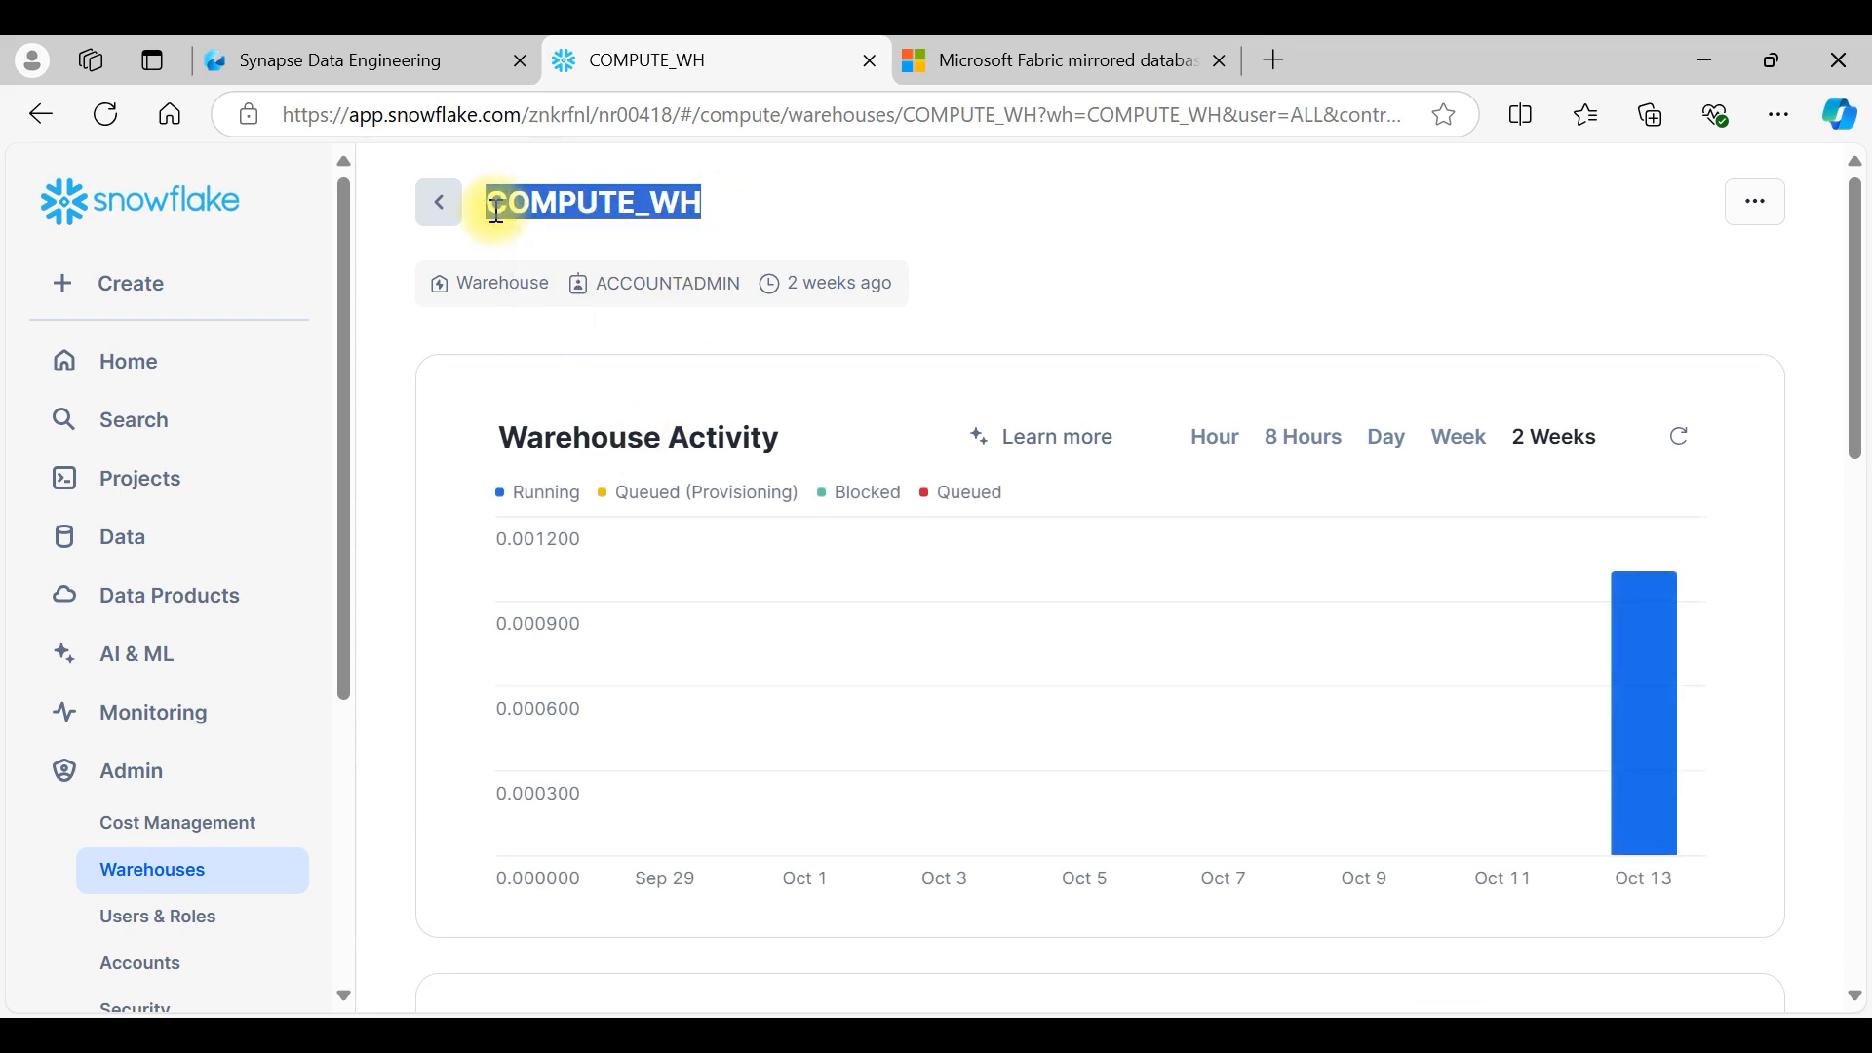
{"action": "left_click", "coordinate": [362, 44]}
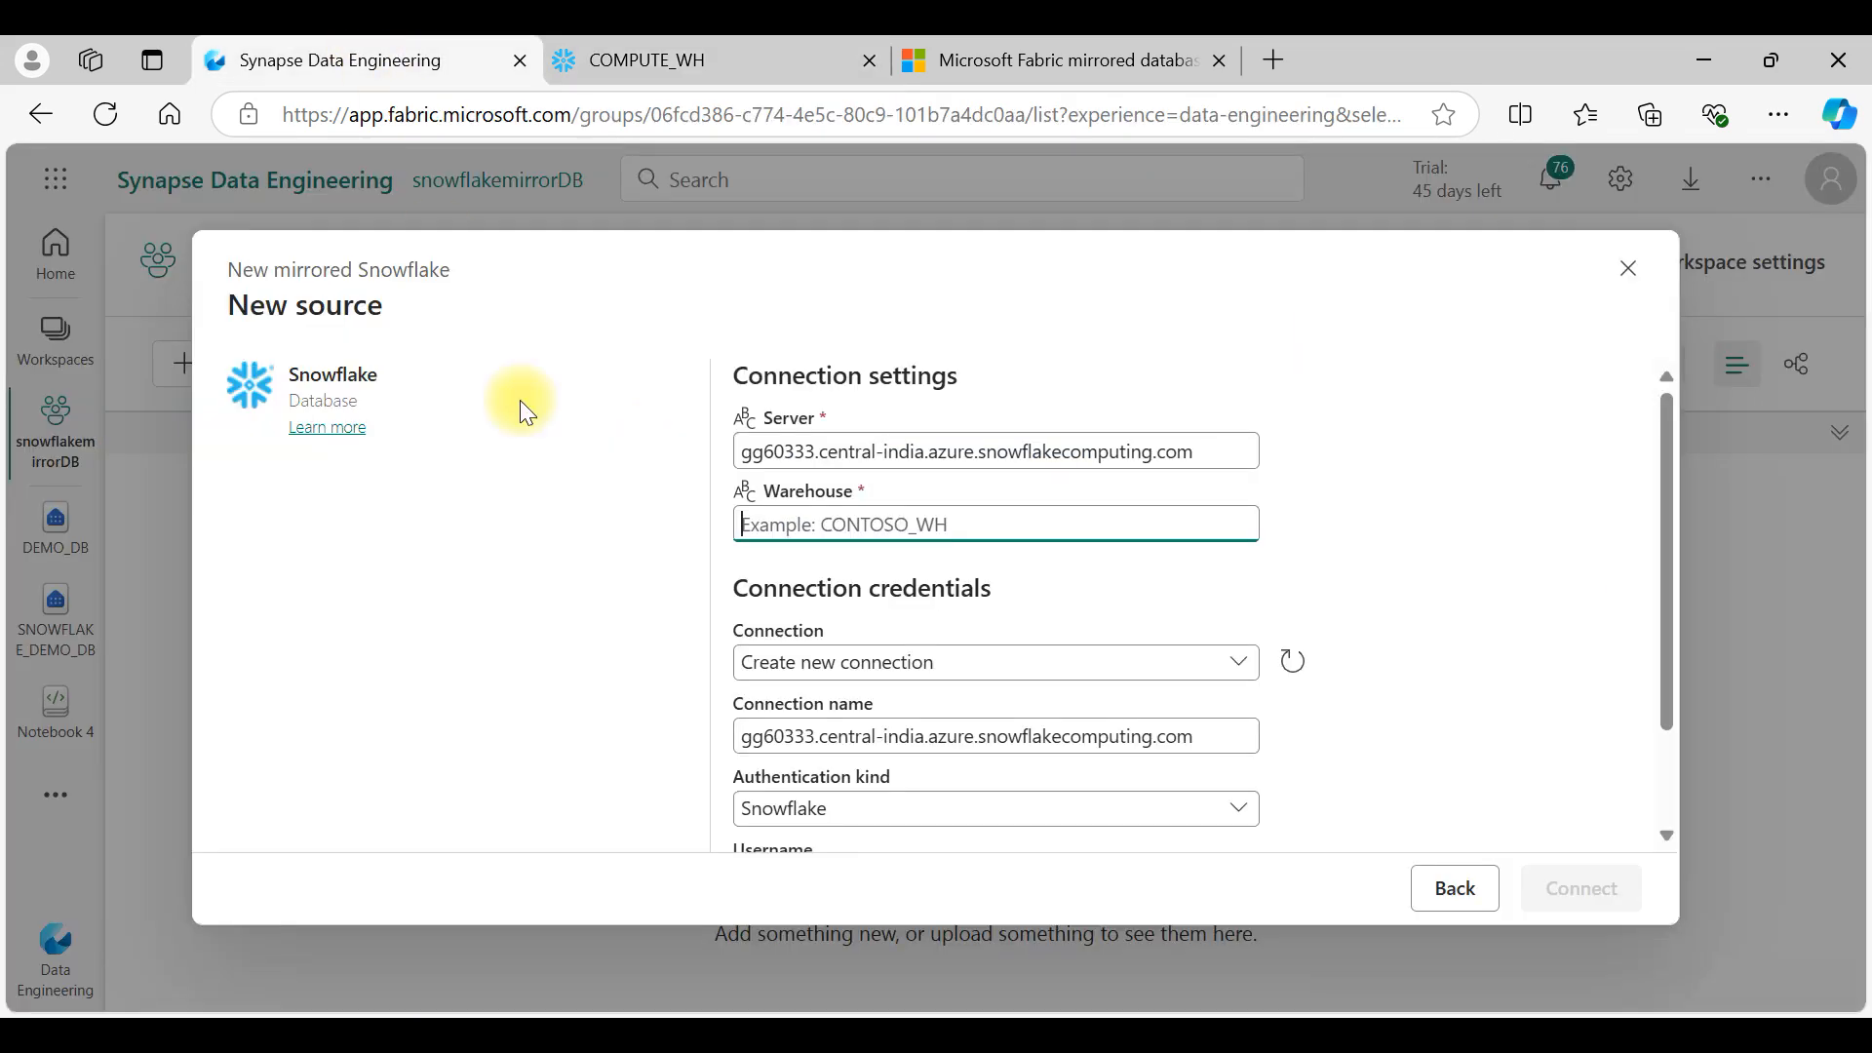
{"action": "left_click", "coordinate": [806, 524]}
{"action": "key", "text": "ctrl+v"}
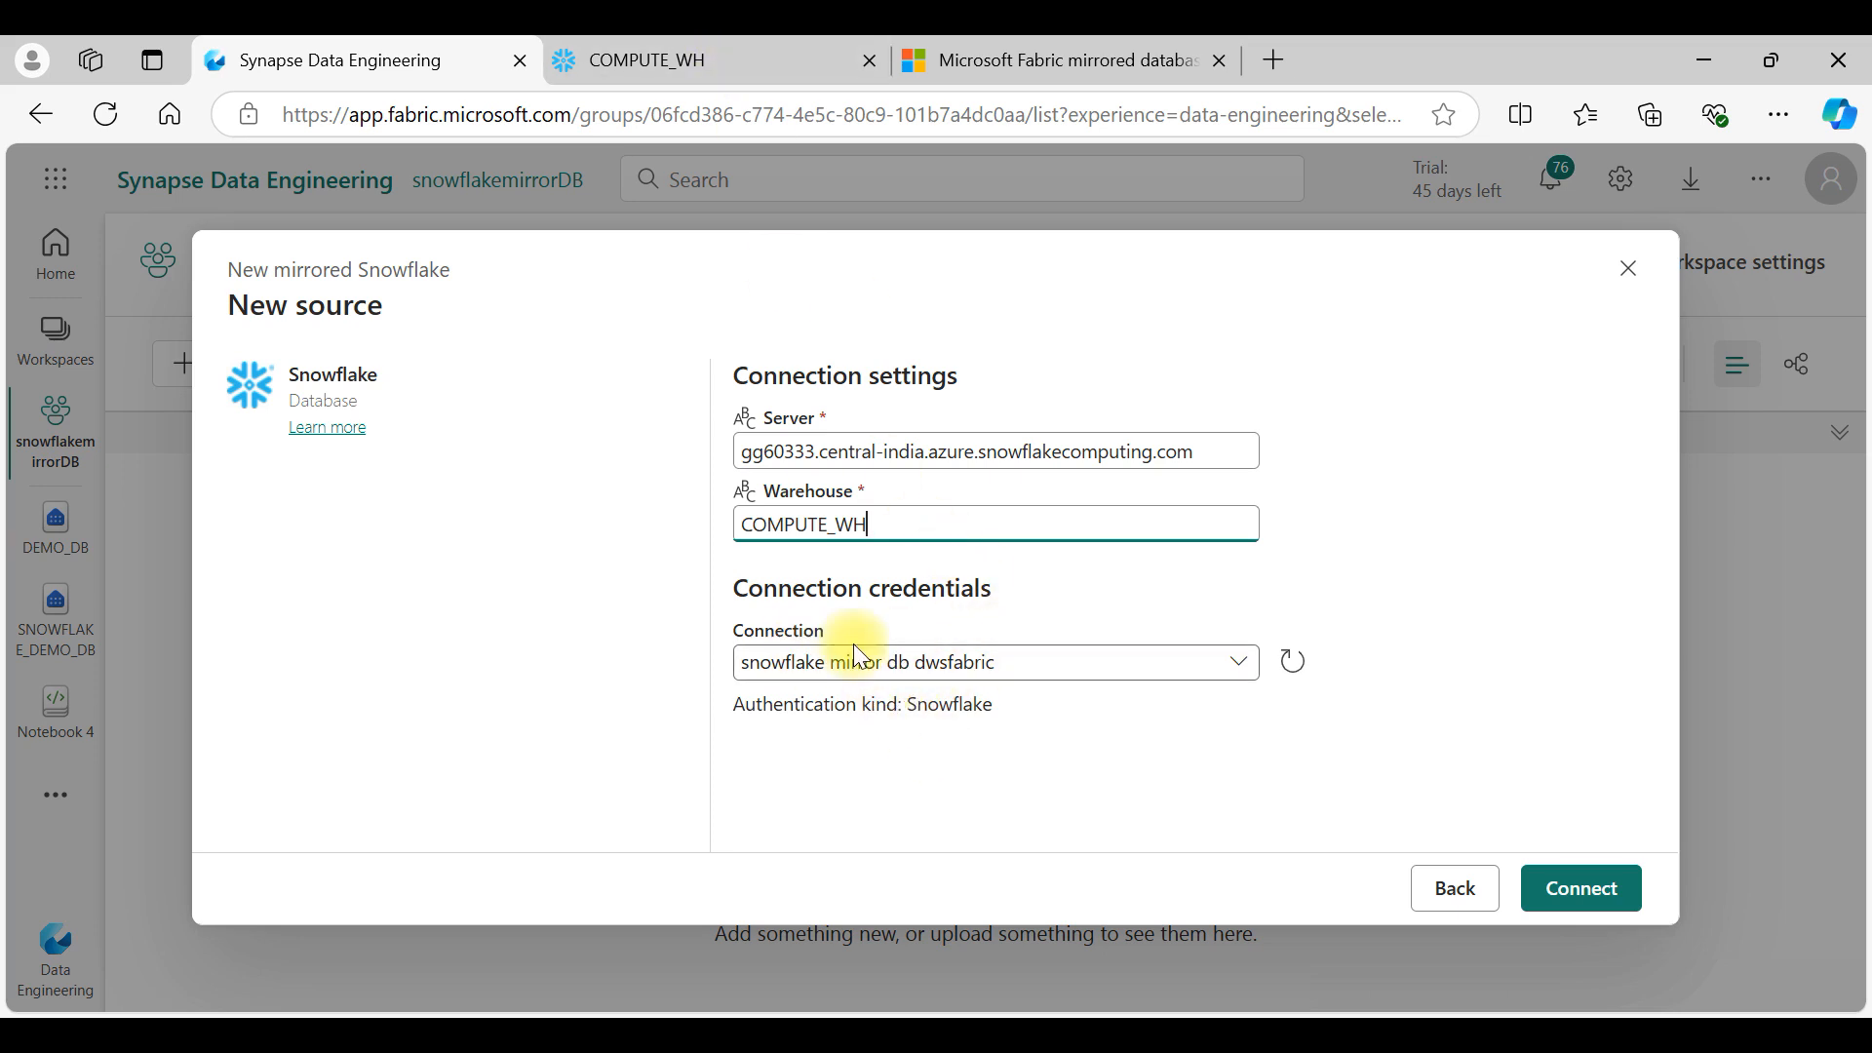
Step: Choose to create a new connection and name it SNOWFLAKE MIRROR DB
{"action": "left_click", "coordinate": [920, 662]}
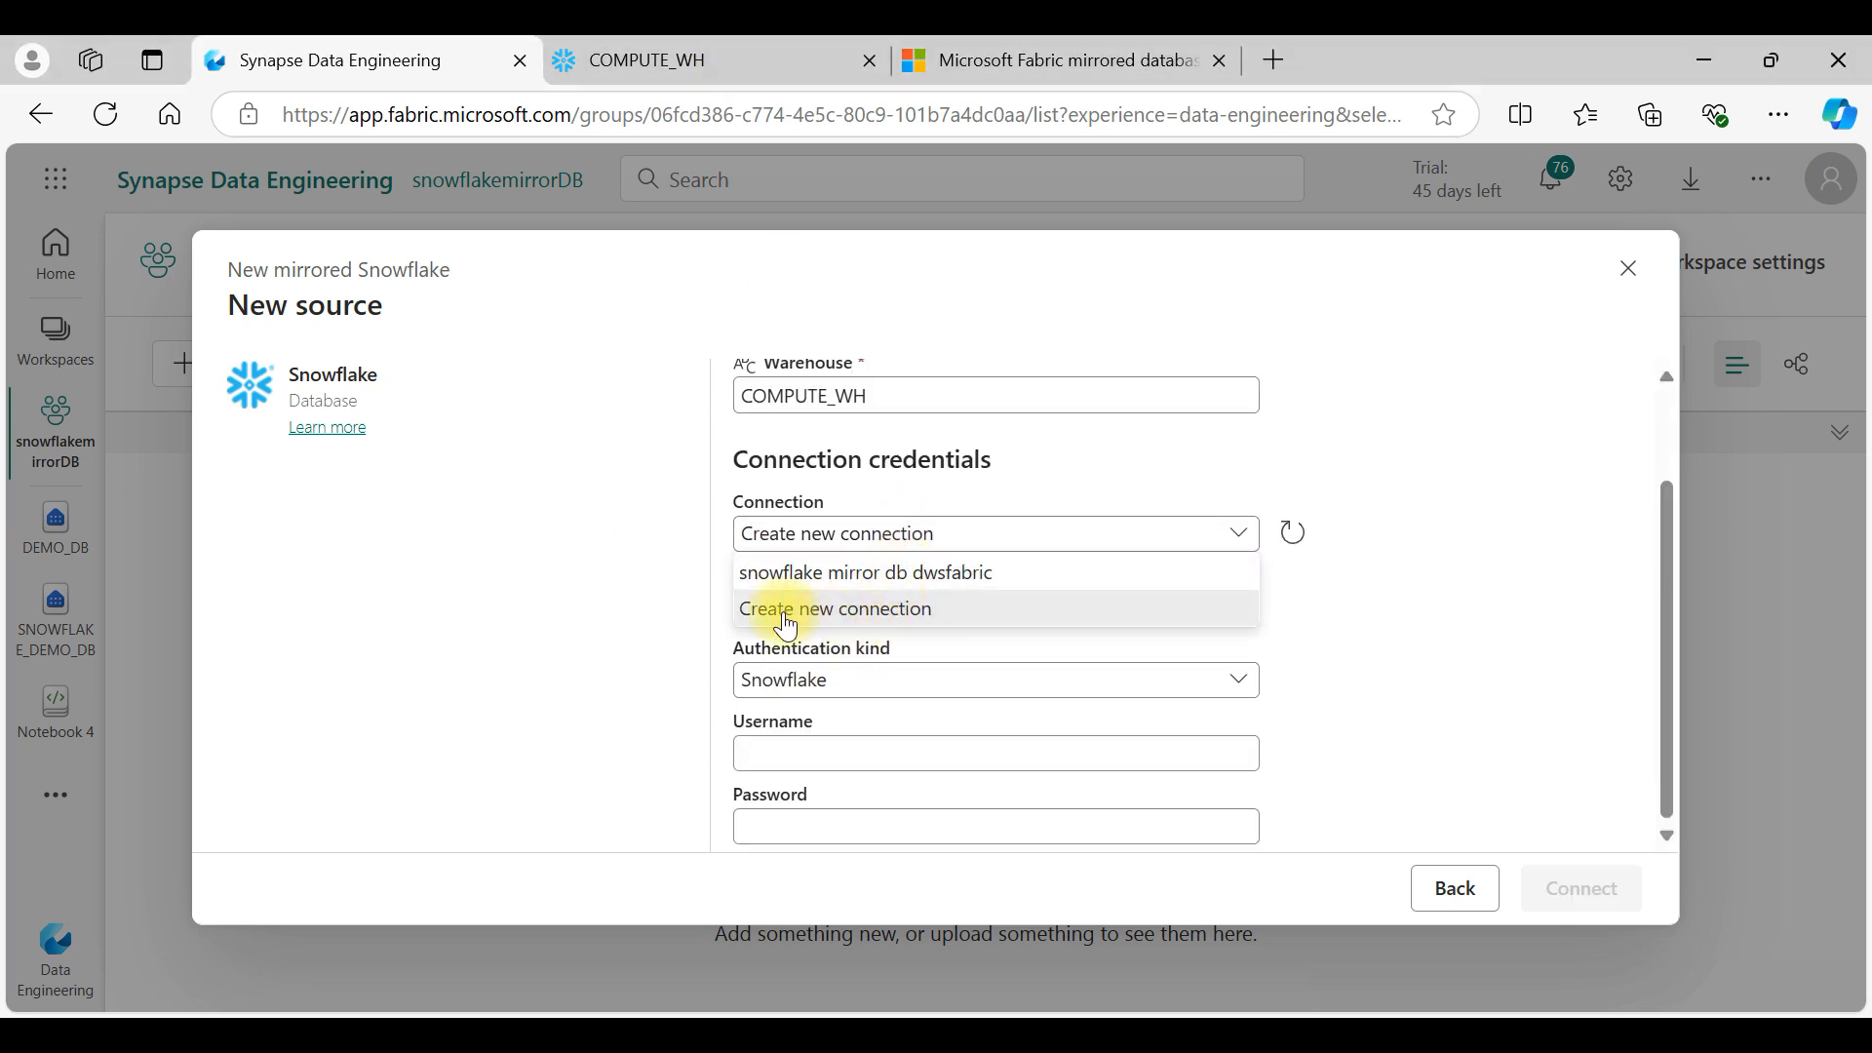
{"action": "left_click", "coordinate": [859, 609]}
{"action": "double_click", "coordinate": [873, 610]}
{"action": "triple_click", "coordinate": [872, 610]}
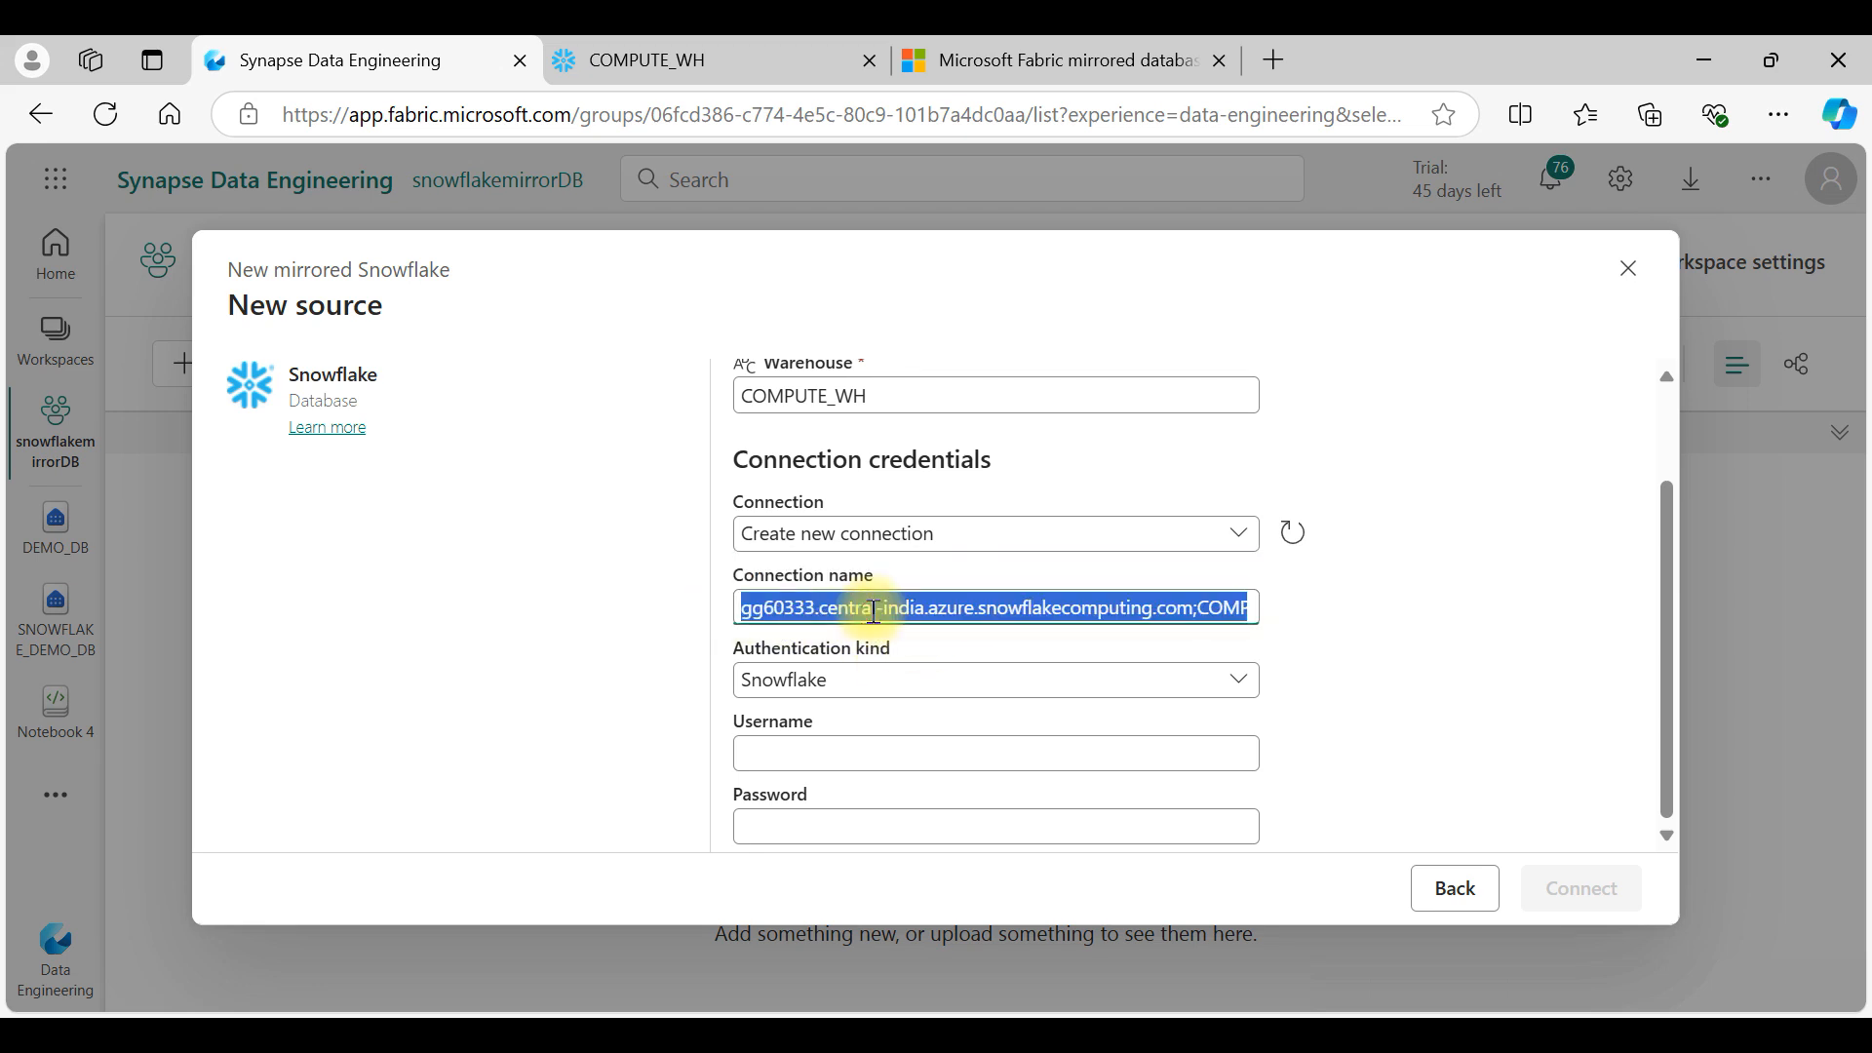
{"action": "type", "text": "SN"}
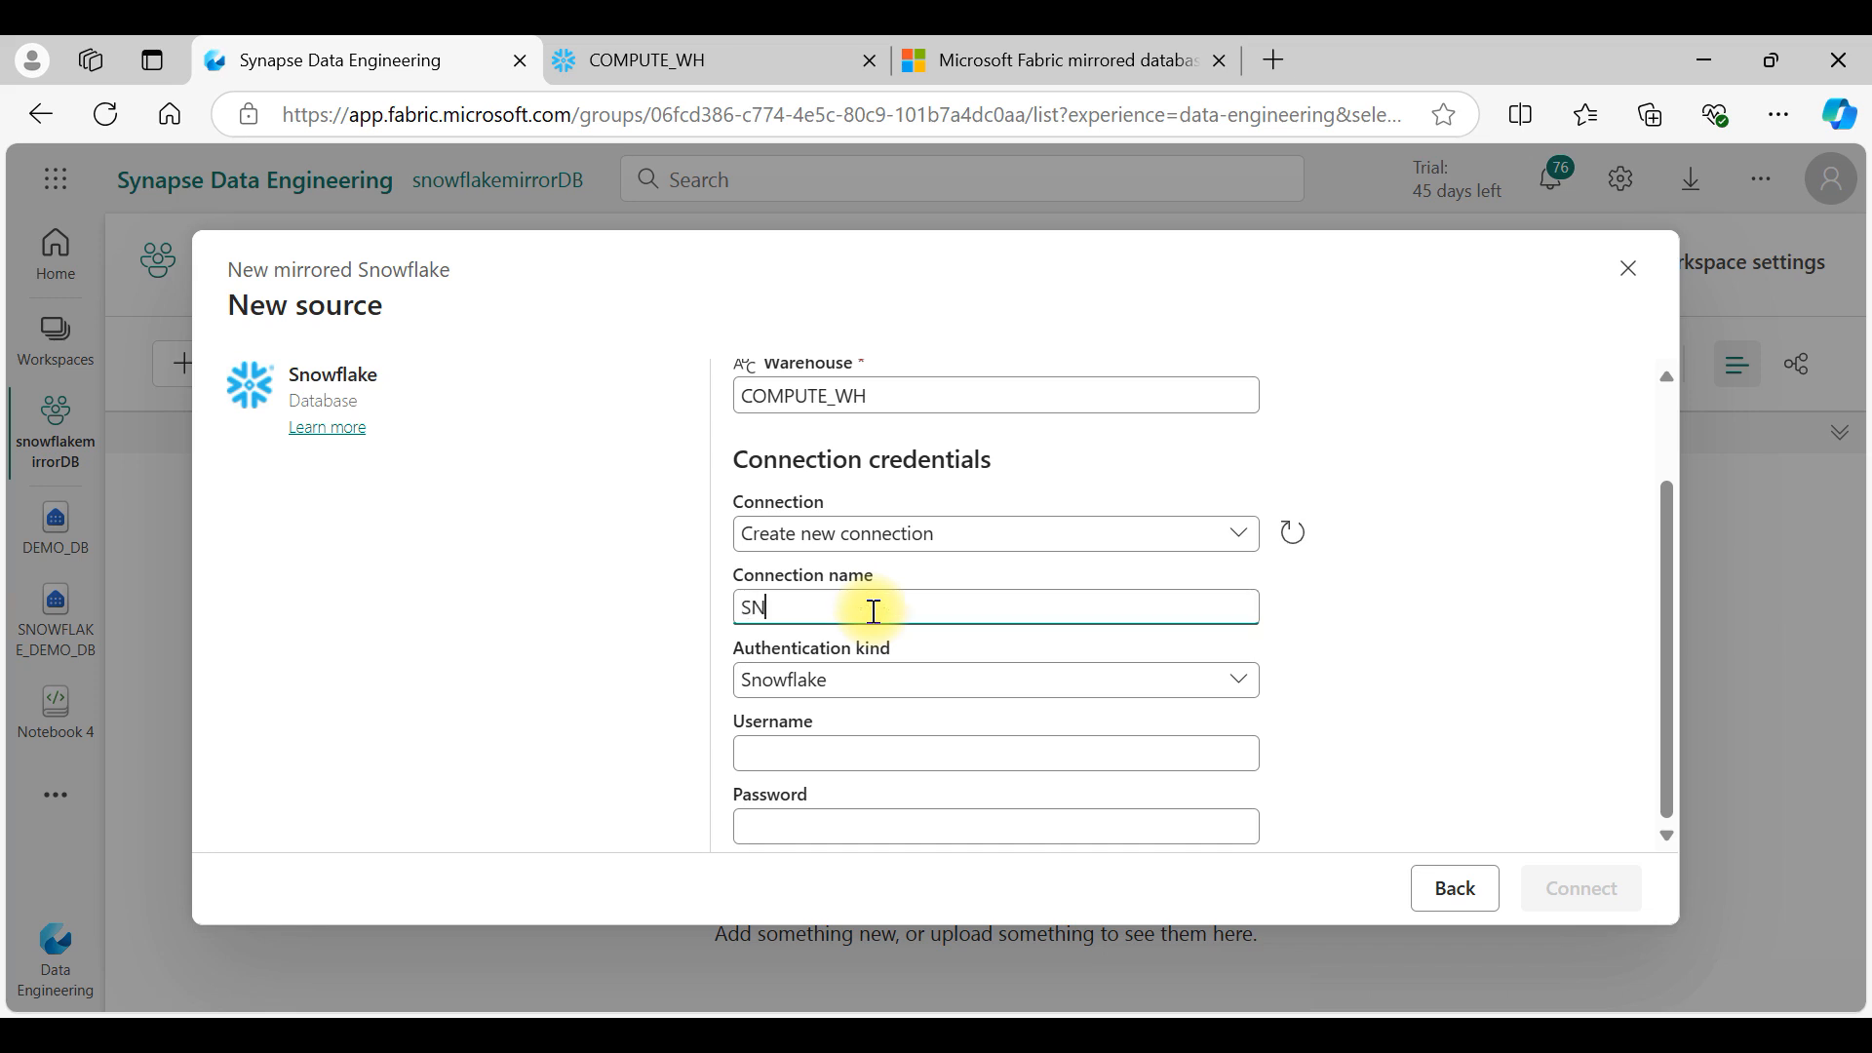
{"action": "type", "text": "OWFLAKE M"}
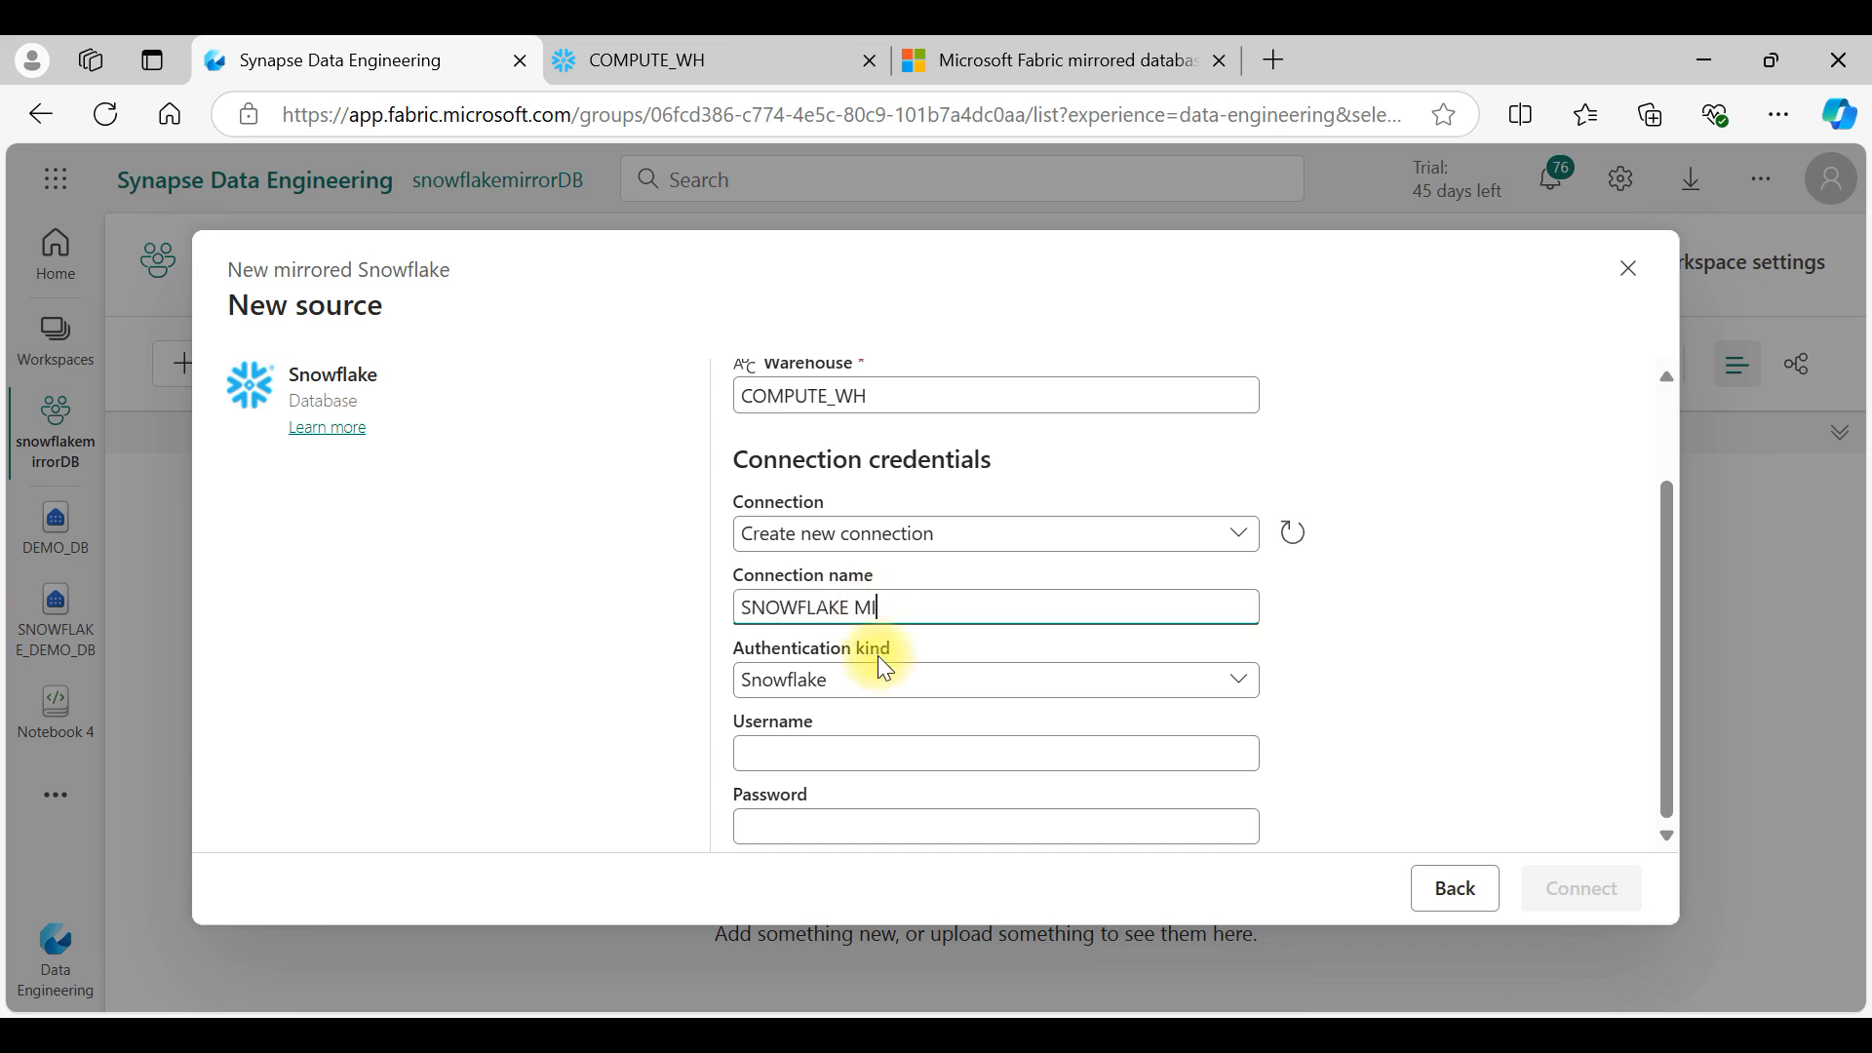
{"action": "type", "text": "IRROR DB"}
Step: Keep Snowflake as the authentication kind, enter the account username and password, and try to connect
{"action": "left_click", "coordinate": [846, 685]}
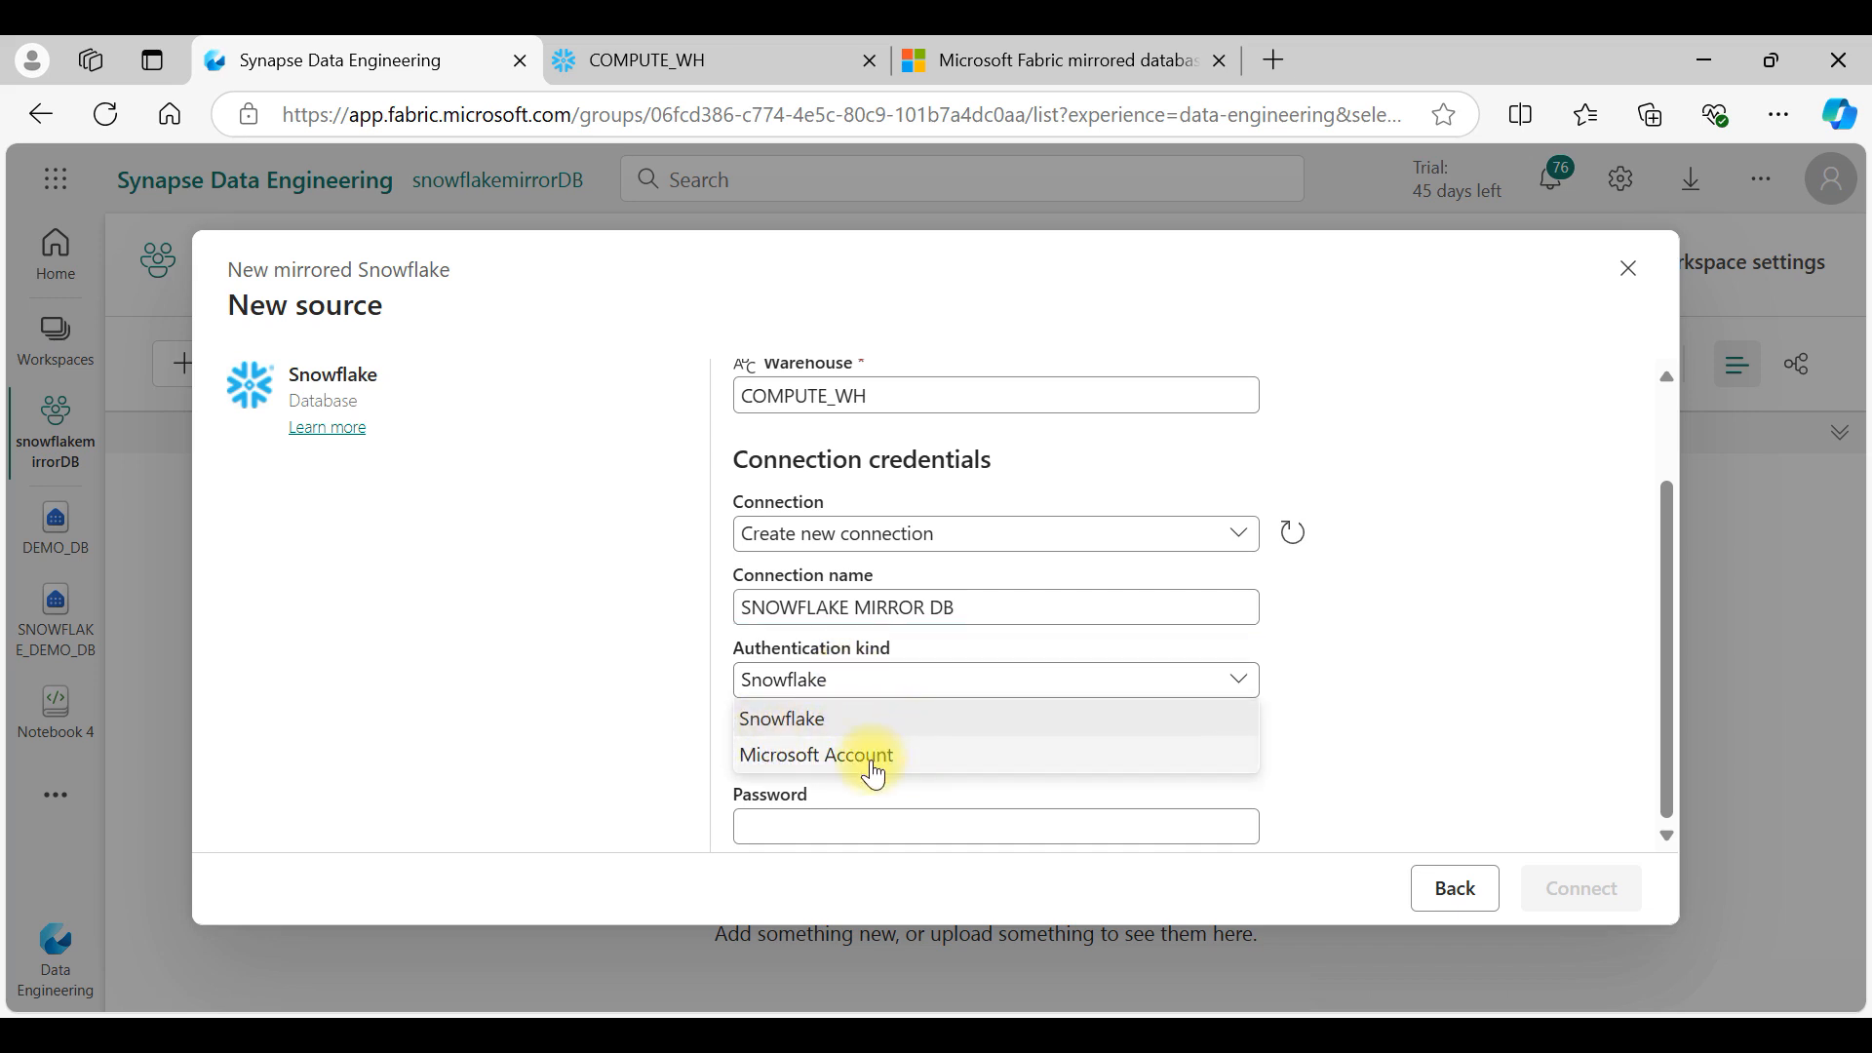
{"action": "left_click", "coordinate": [772, 723]}
{"action": "left_click", "coordinate": [785, 758]}
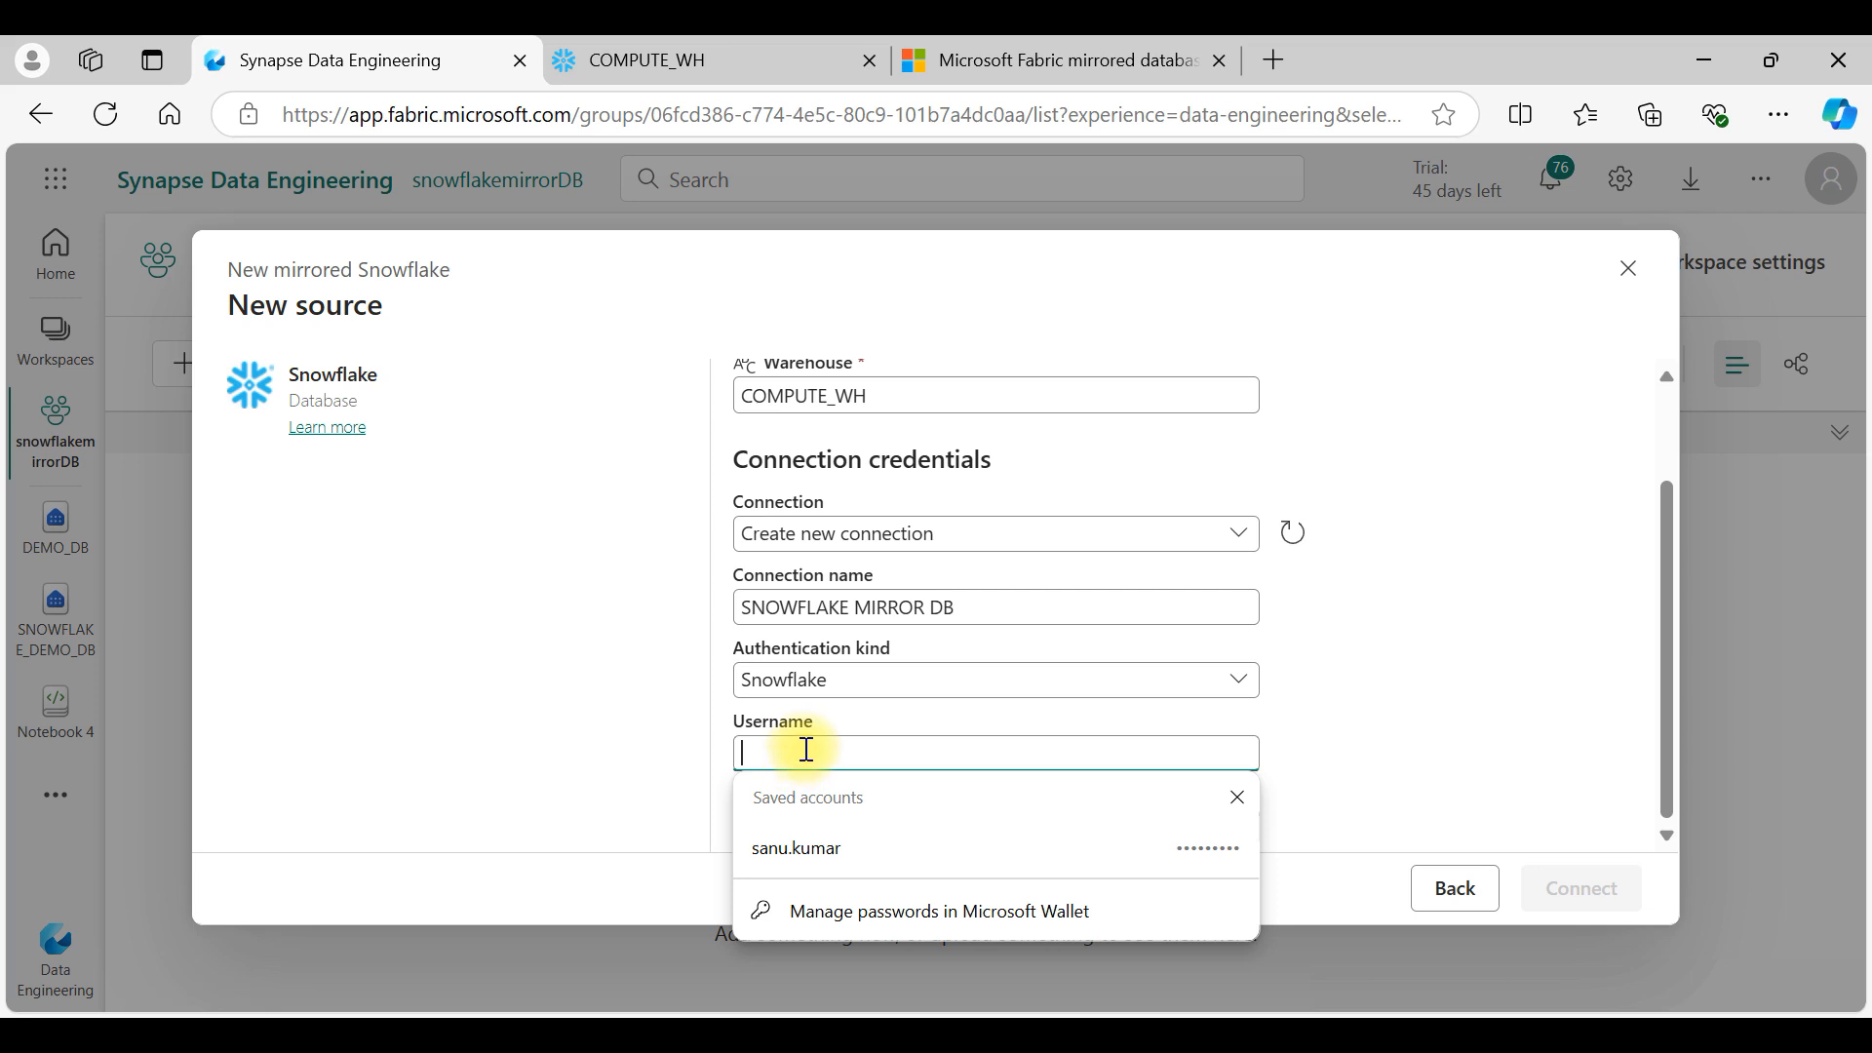
{"action": "type", "text": "sfdws"}
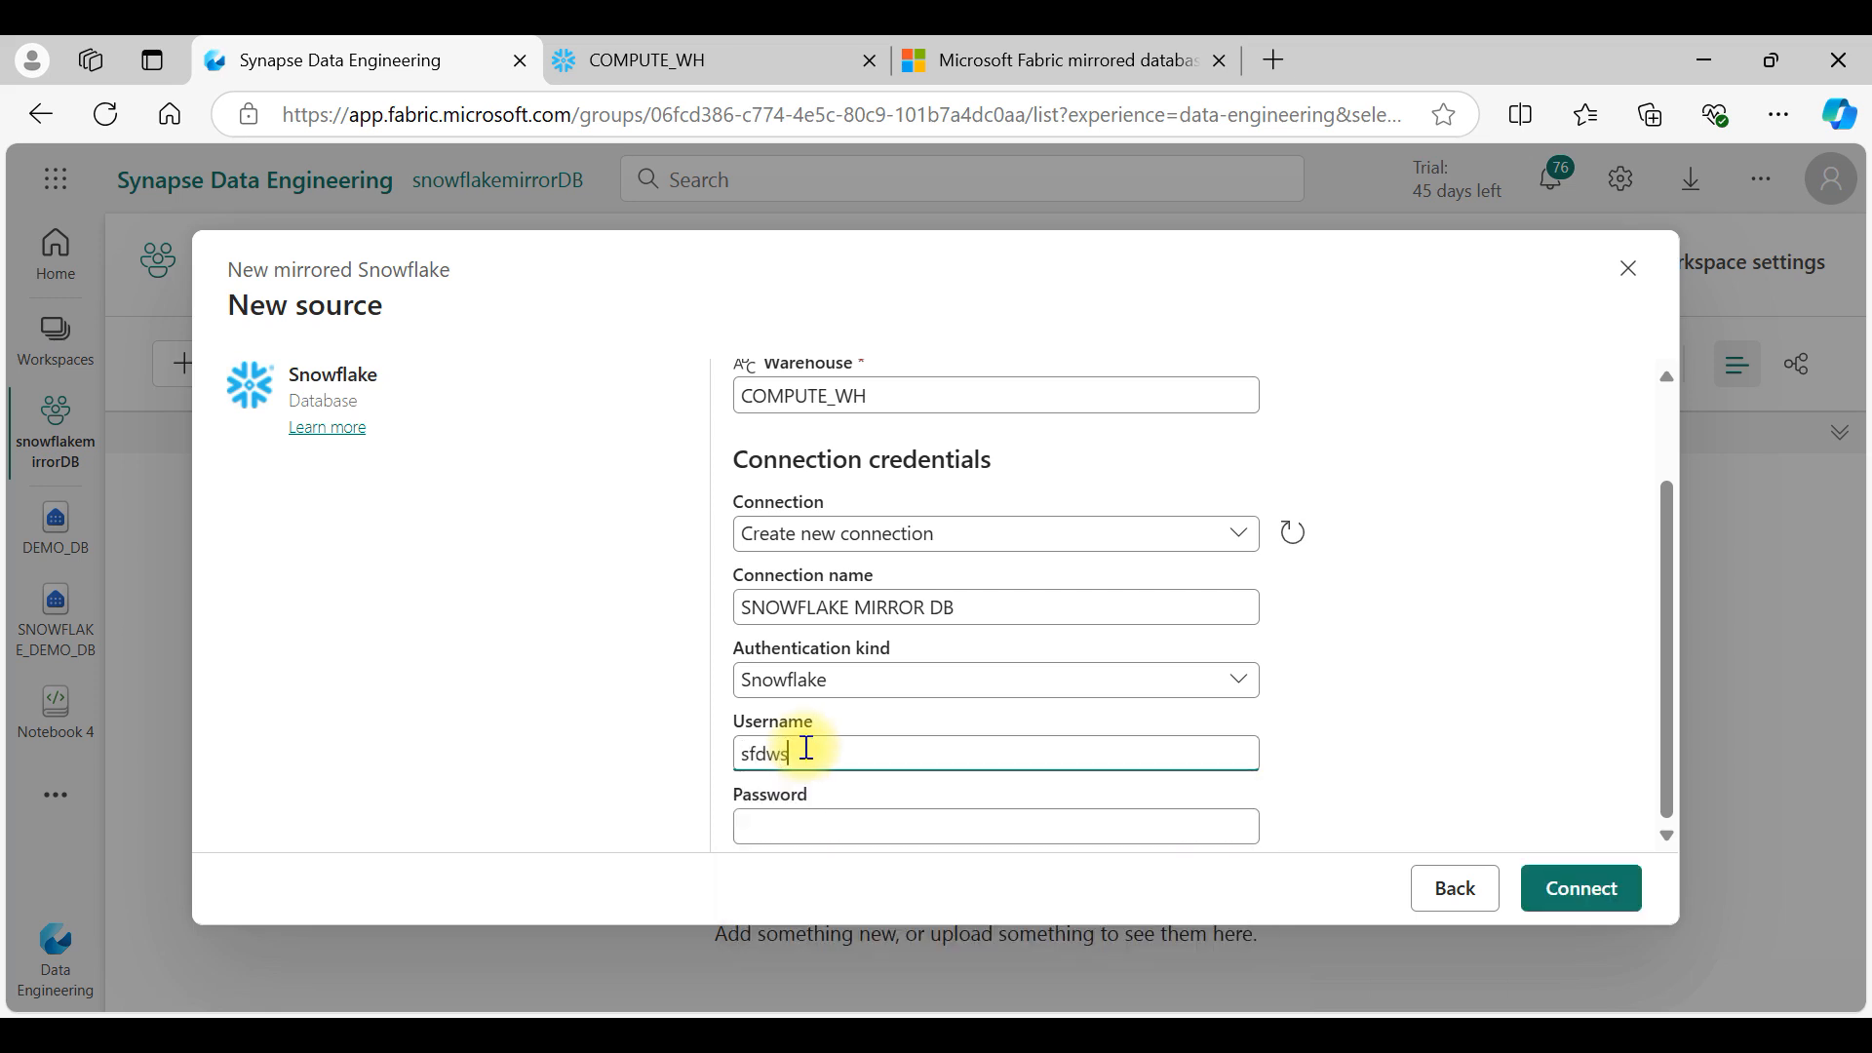
{"action": "left_click", "coordinate": [783, 831]}
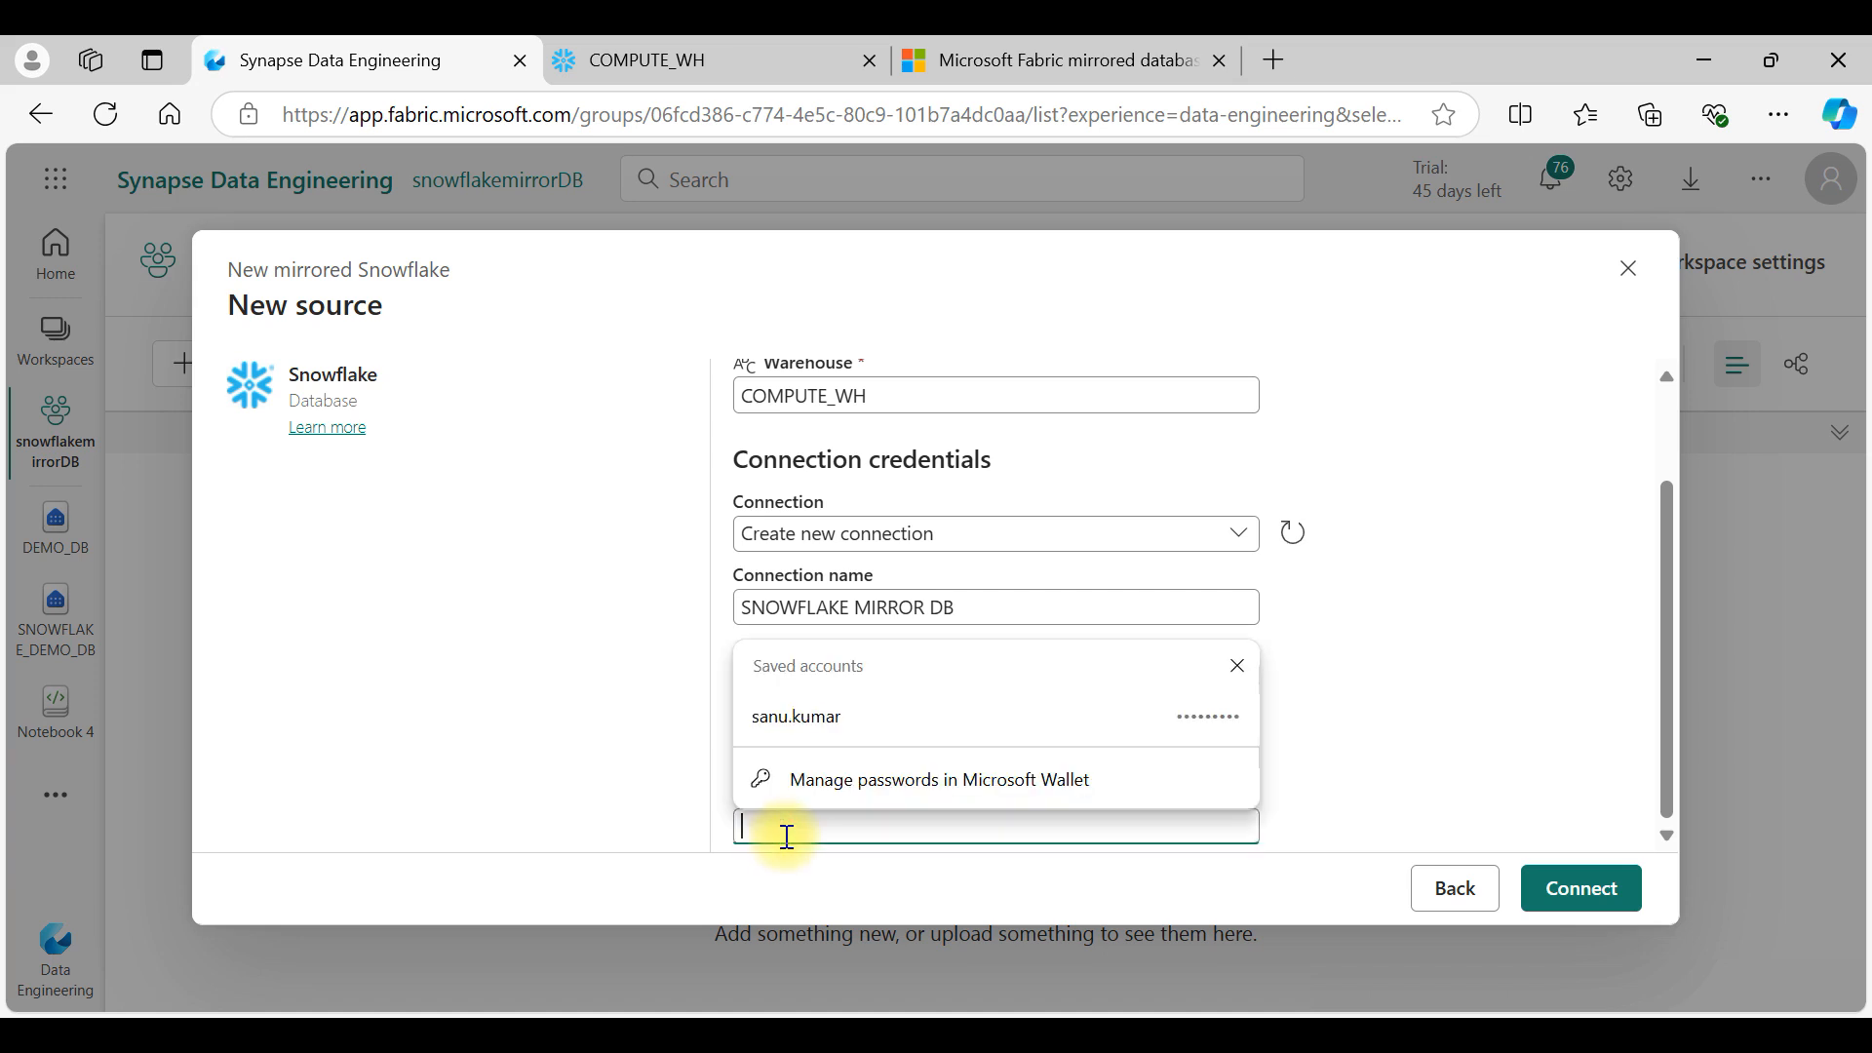
{"action": "type", "text": "*"}
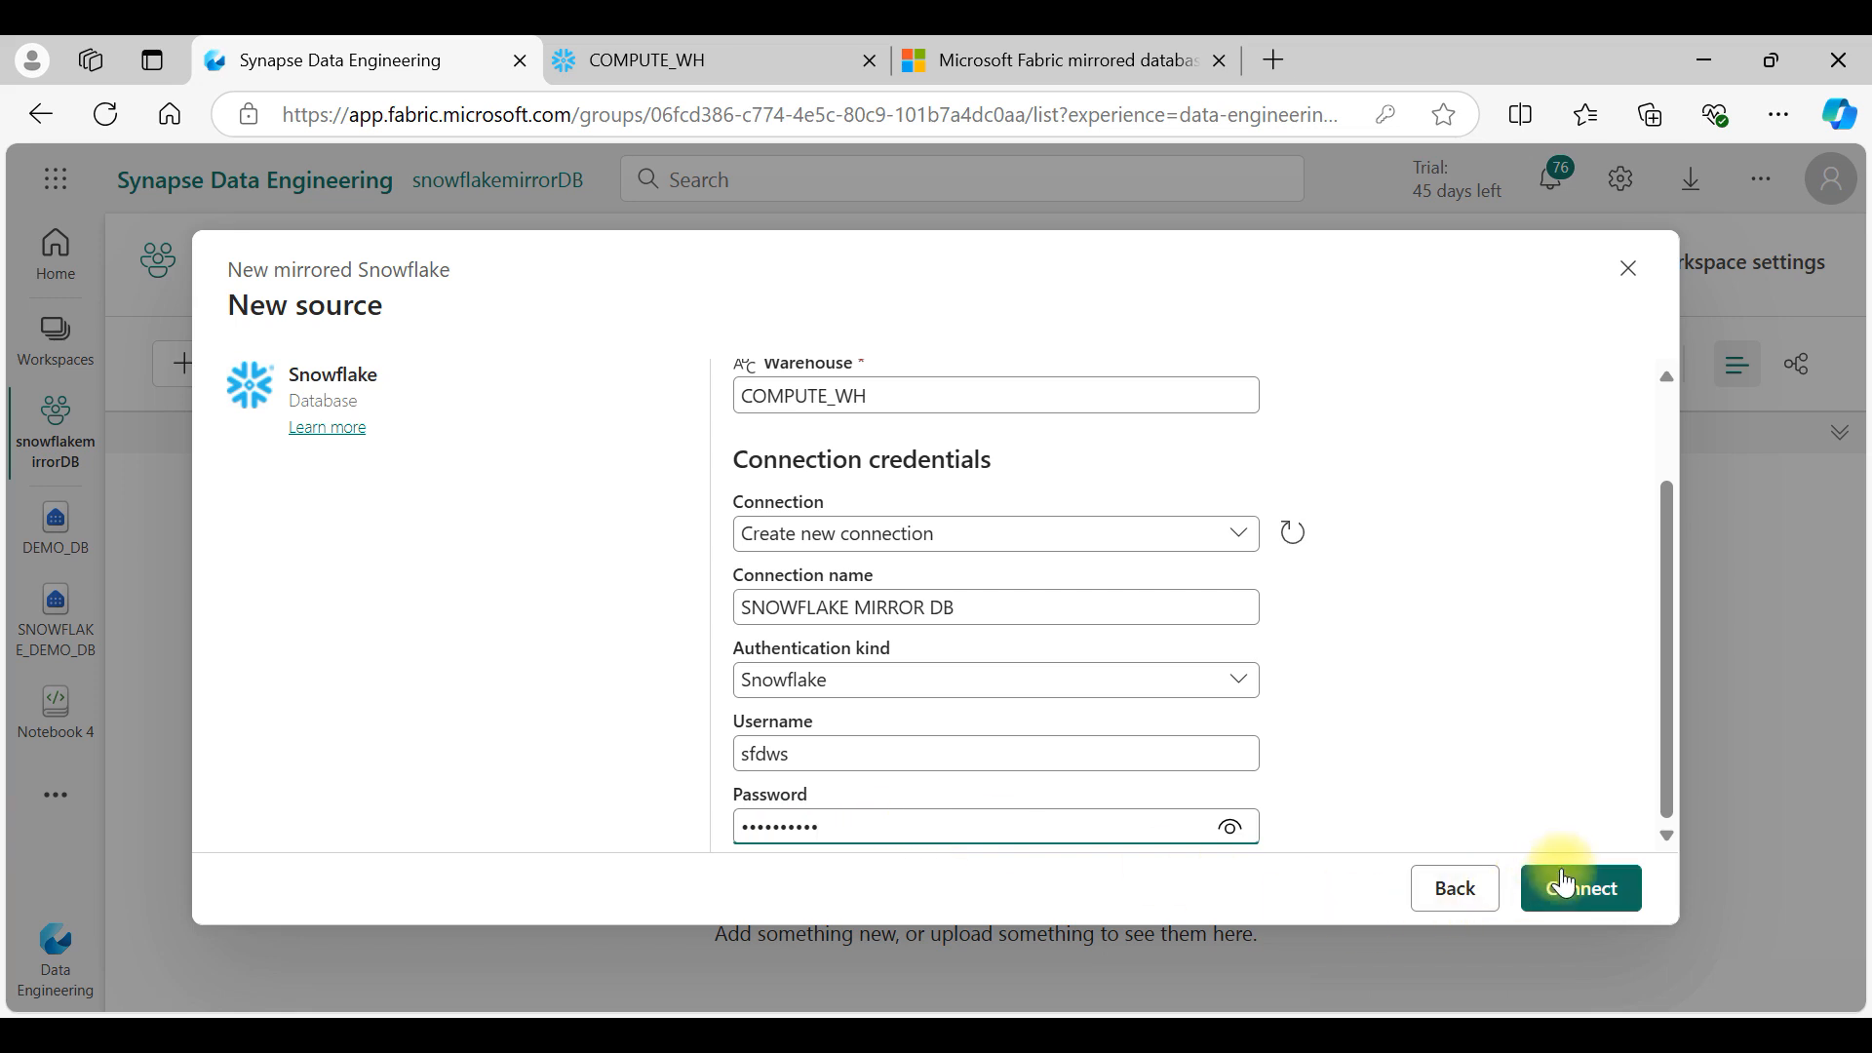
{"action": "left_click", "coordinate": [1586, 889]}
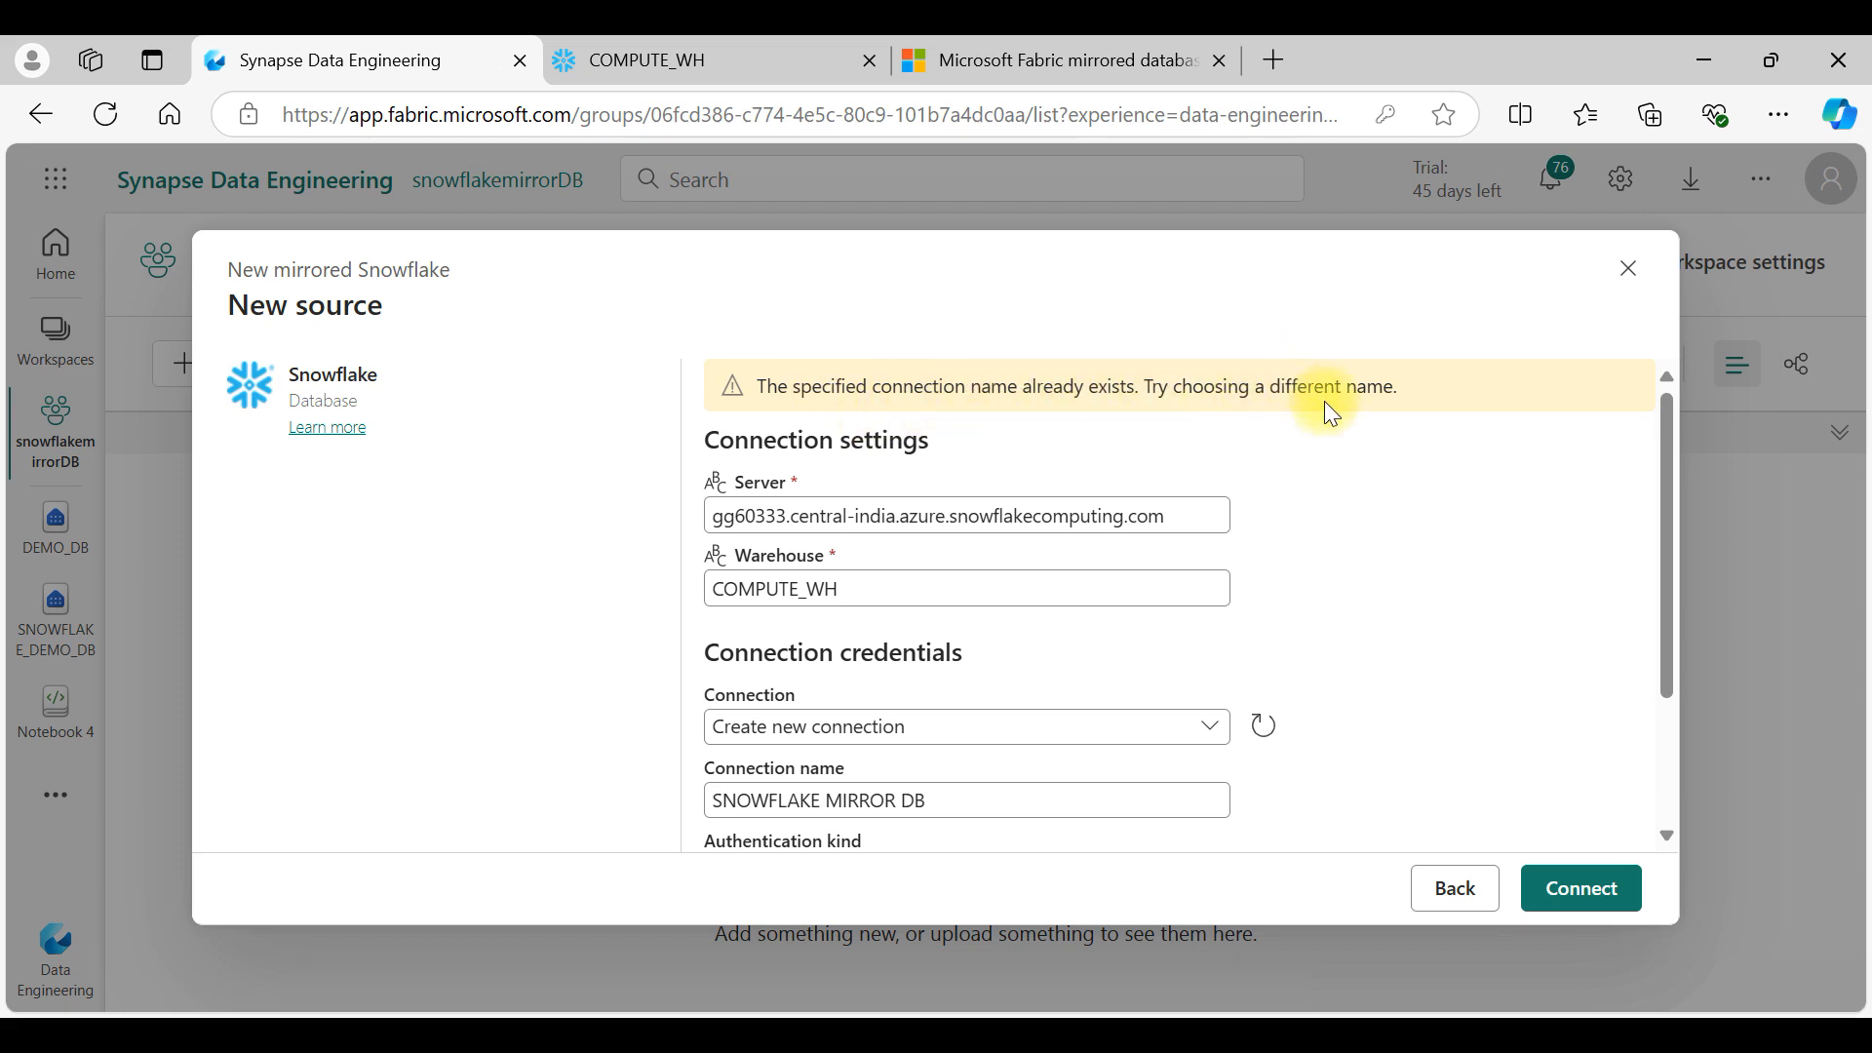
Step: Change the connection name to SNOWFLAKE MIRROR DB1 and connect to the Snowflake source
{"action": "scroll", "coordinate": [936, 735], "scroll_direction": "down", "scroll_amount": 2}
{"action": "left_click", "coordinate": [953, 612]}
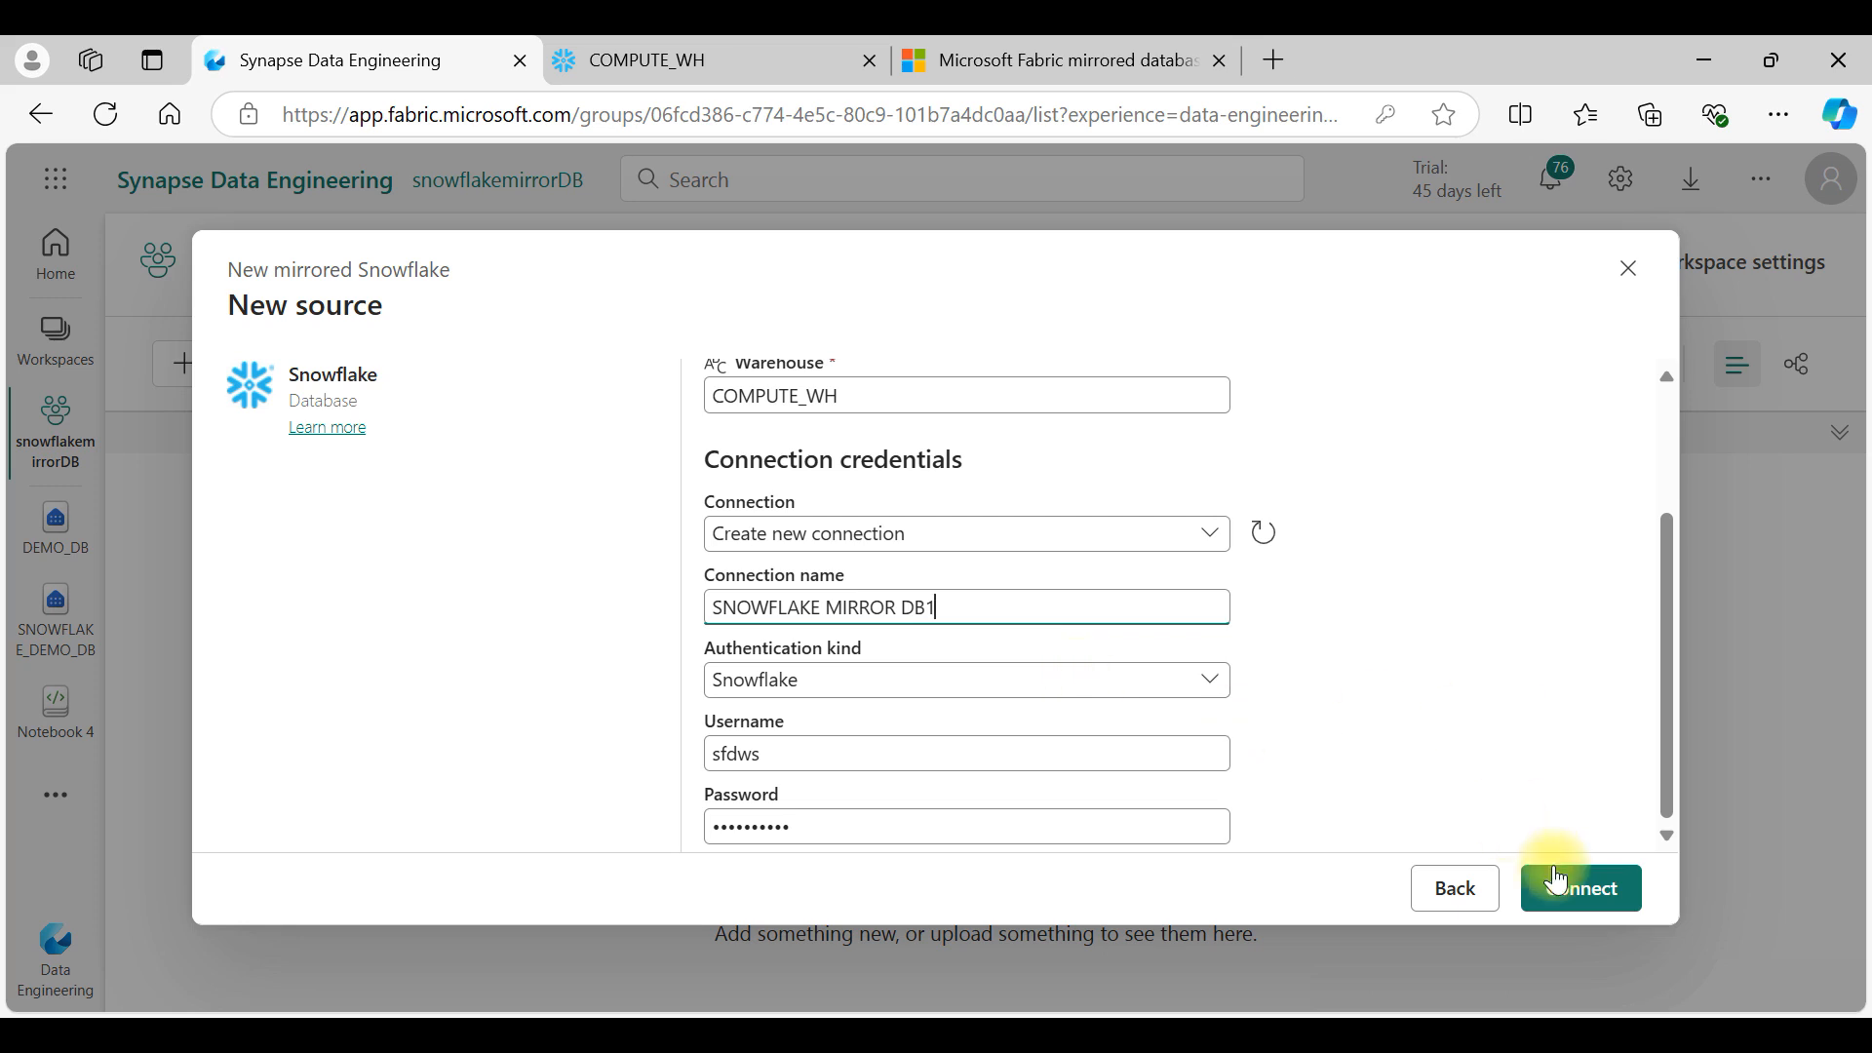
{"action": "left_click", "coordinate": [1583, 898]}
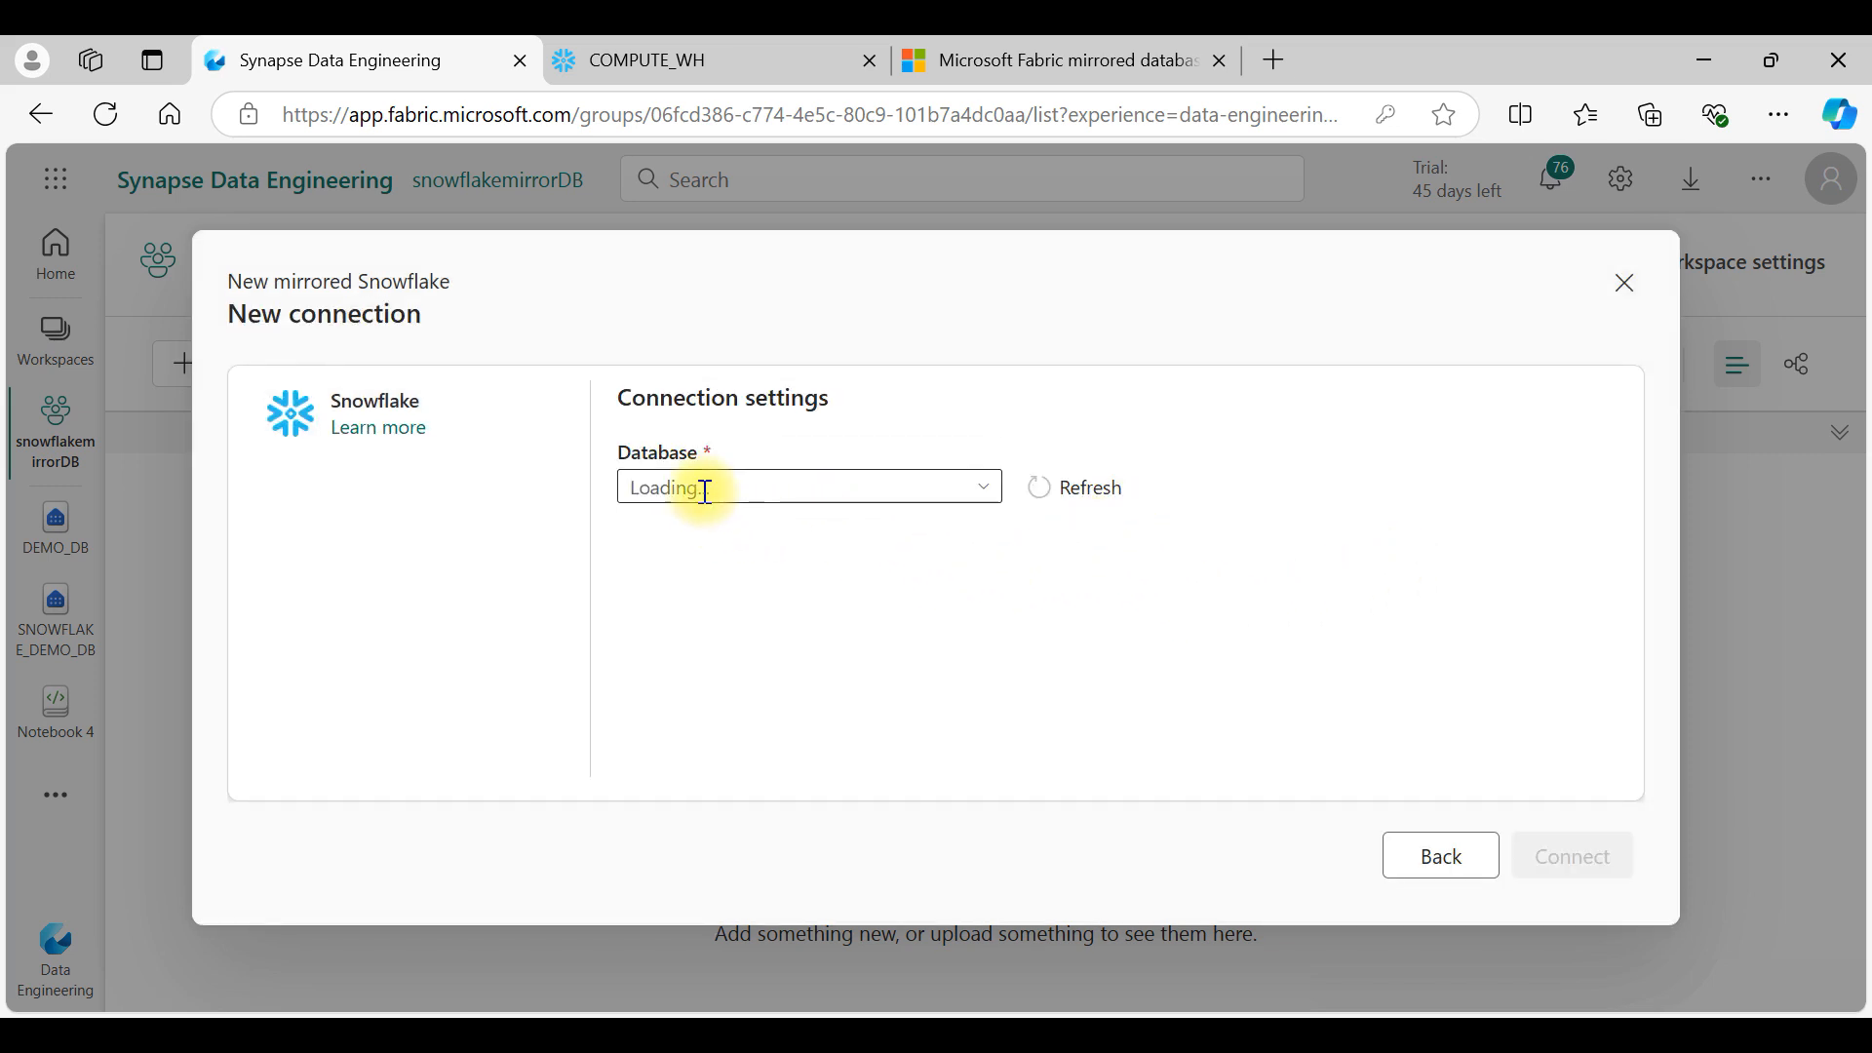
Step: Choose DEMO_DB as the Snowflake database to mirror and connect to it
{"action": "left_click", "coordinate": [979, 487]}
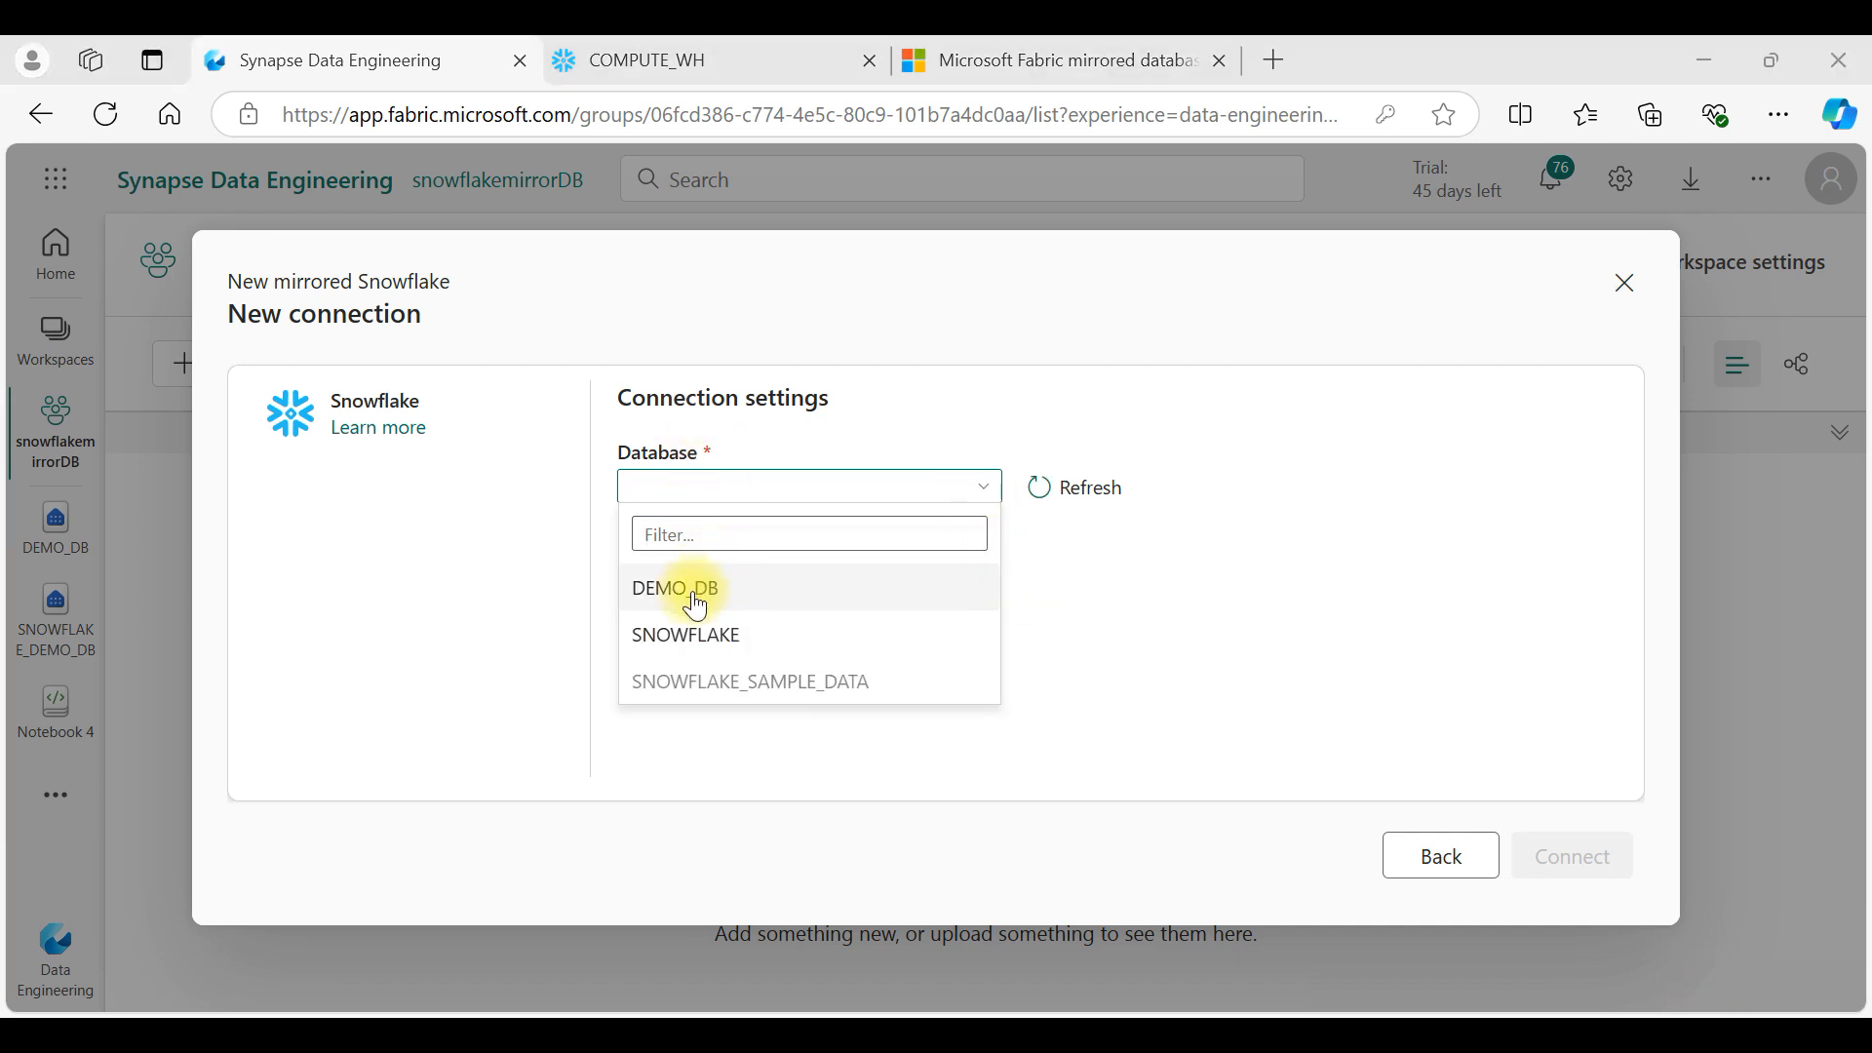
{"action": "left_click", "coordinate": [763, 603]}
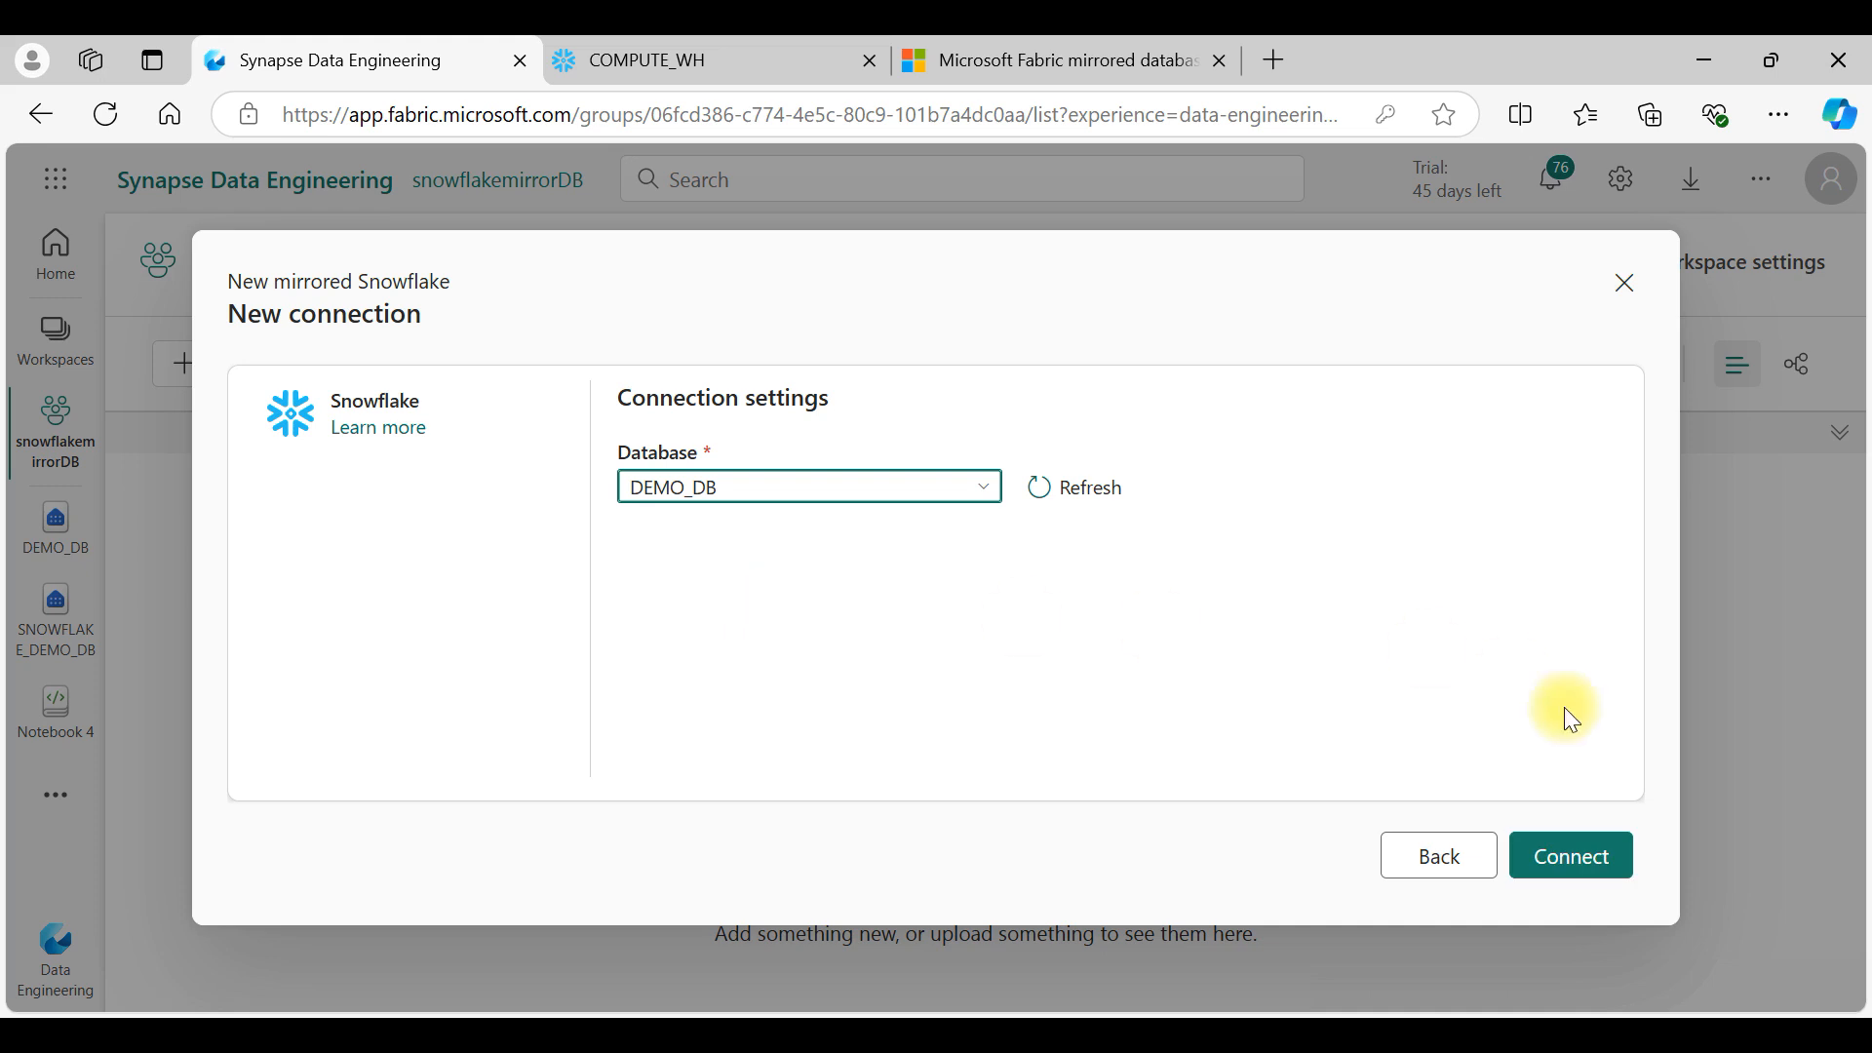
{"action": "left_click", "coordinate": [1599, 864]}
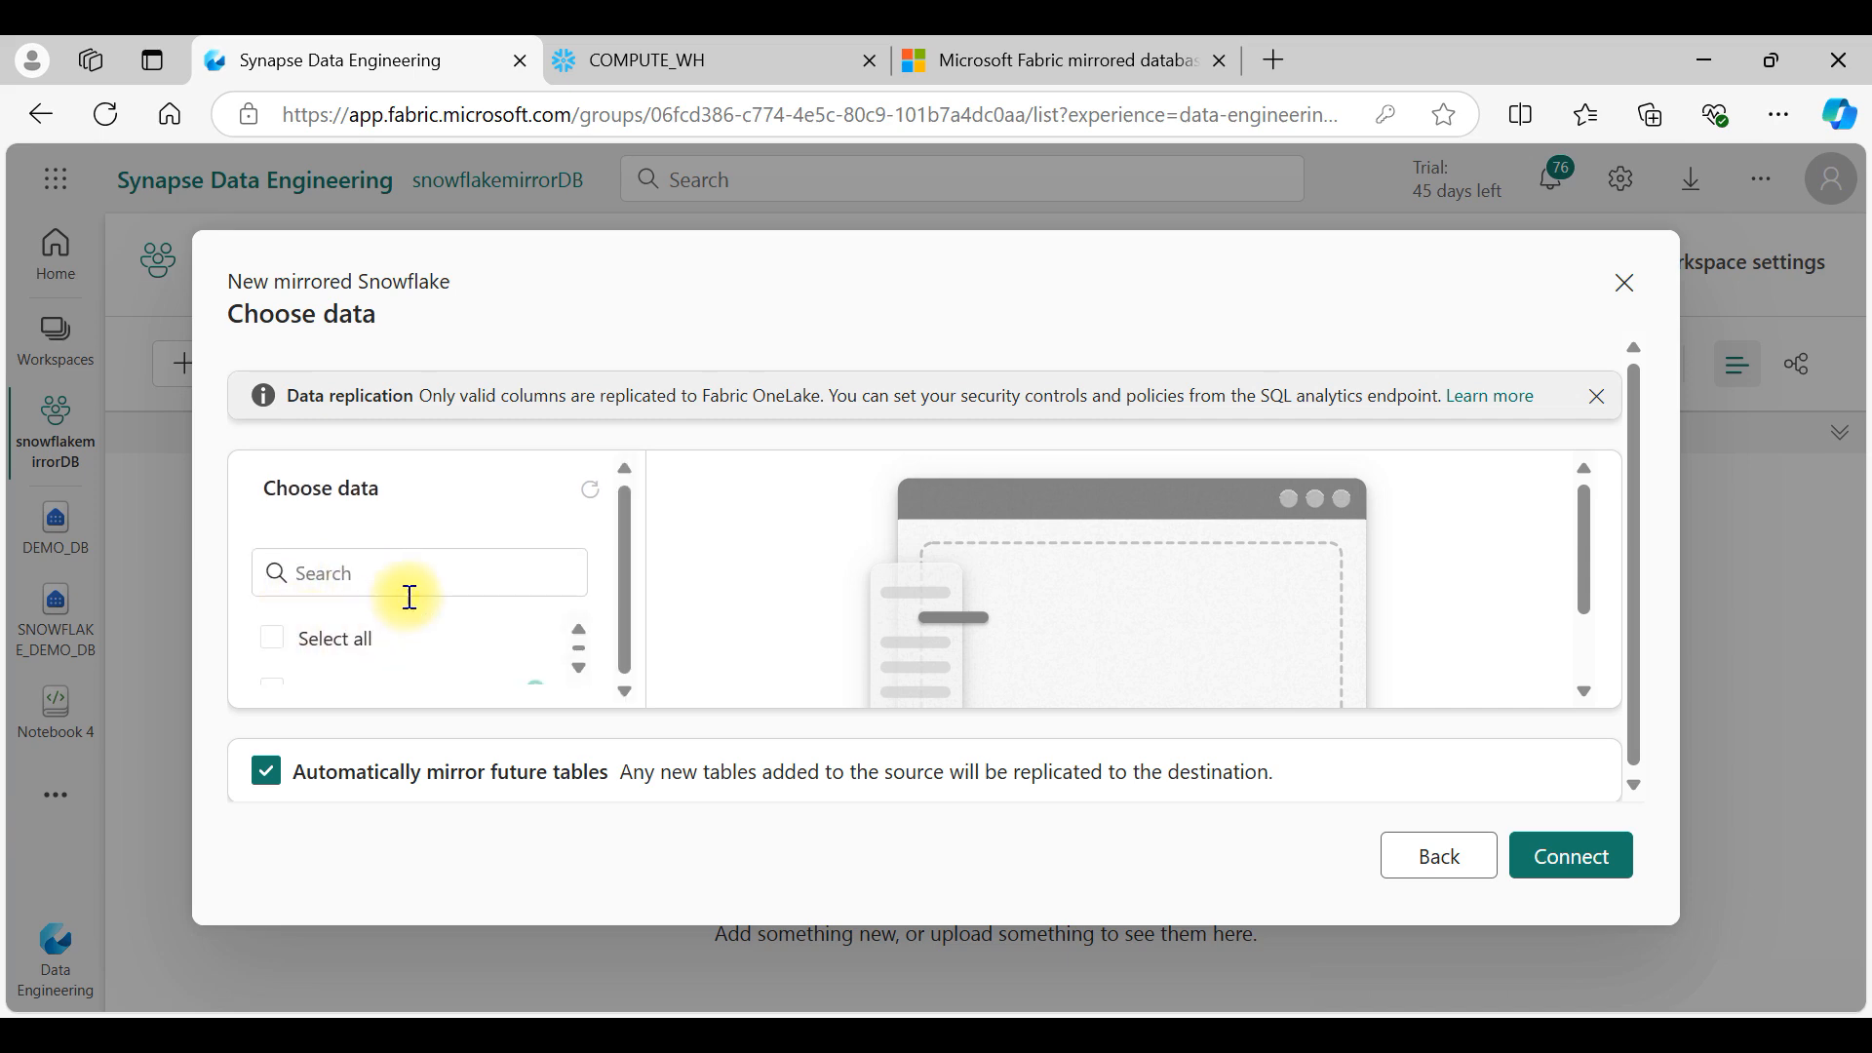
Step: Select all source tables, keep automatic mirroring of future tables enabled, and create the mirrored database with the destination name DEMO_DB
{"action": "scroll", "coordinate": [378, 658], "scroll_direction": "down", "scroll_amount": 3}
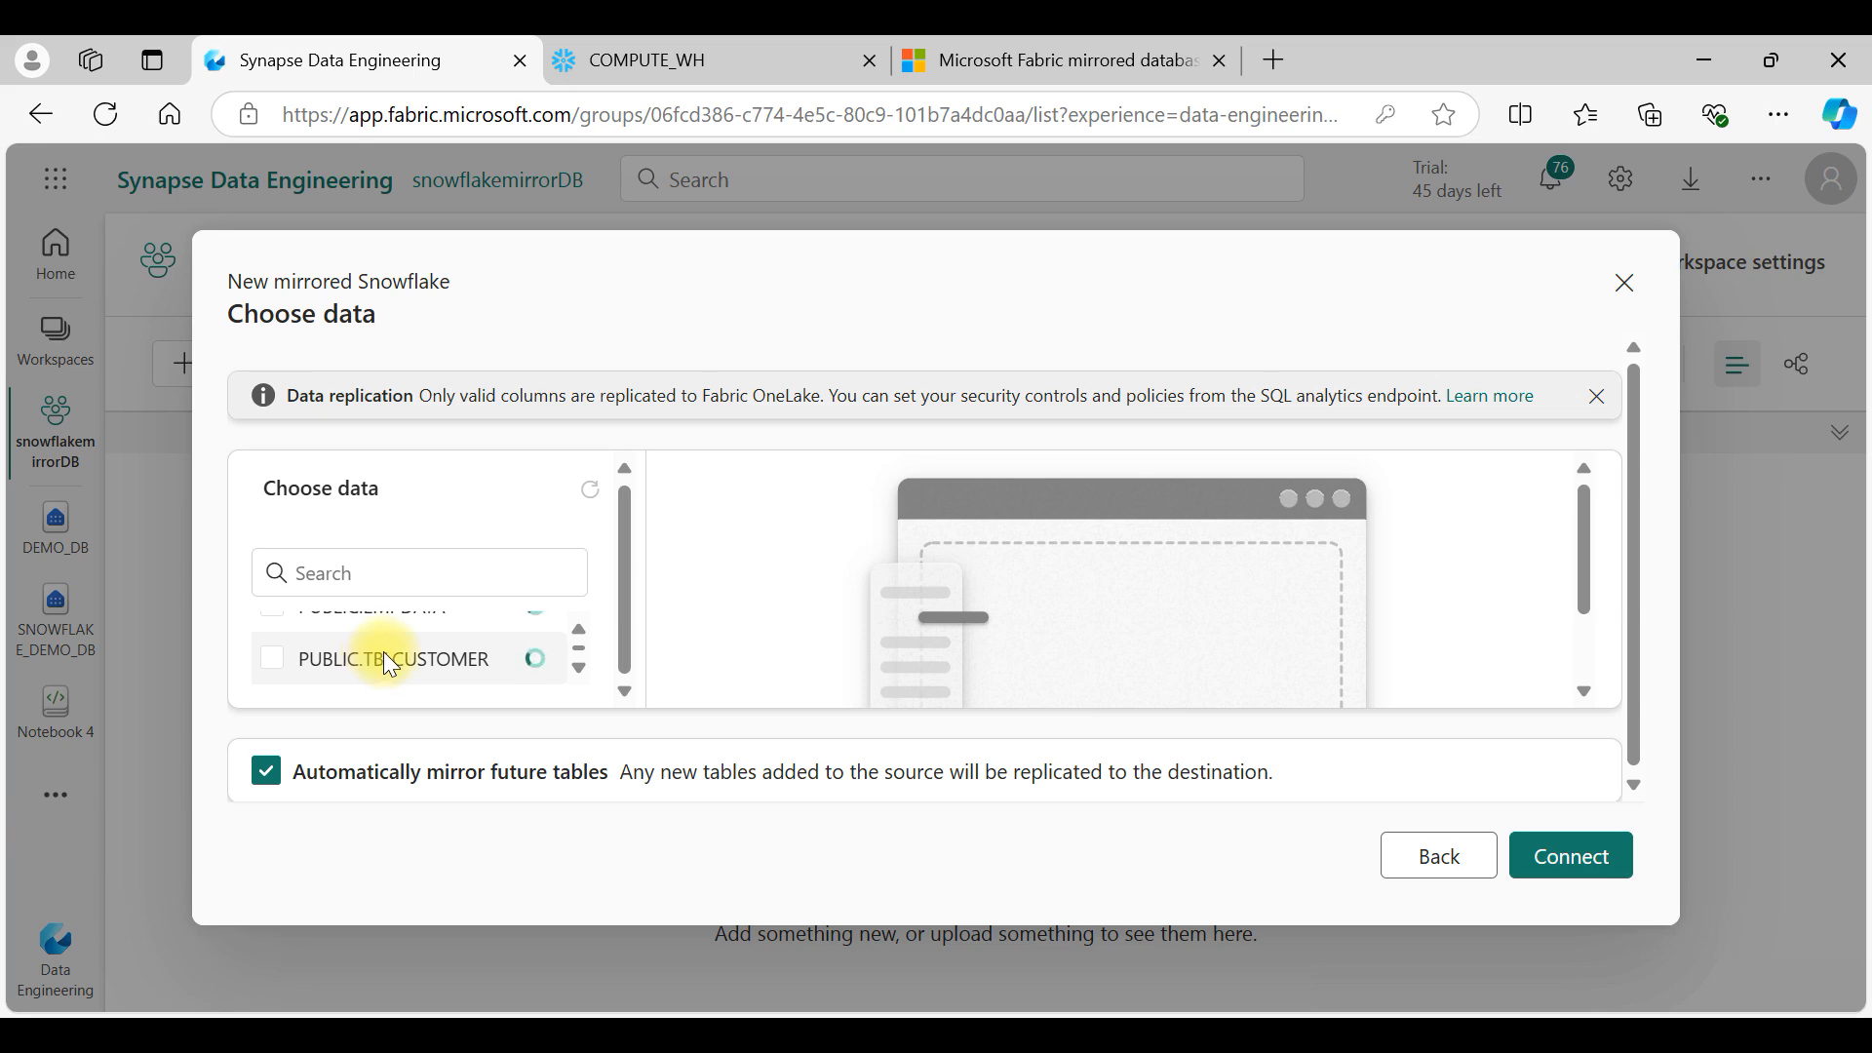
{"action": "scroll", "coordinate": [383, 651], "scroll_direction": "up", "scroll_amount": 3}
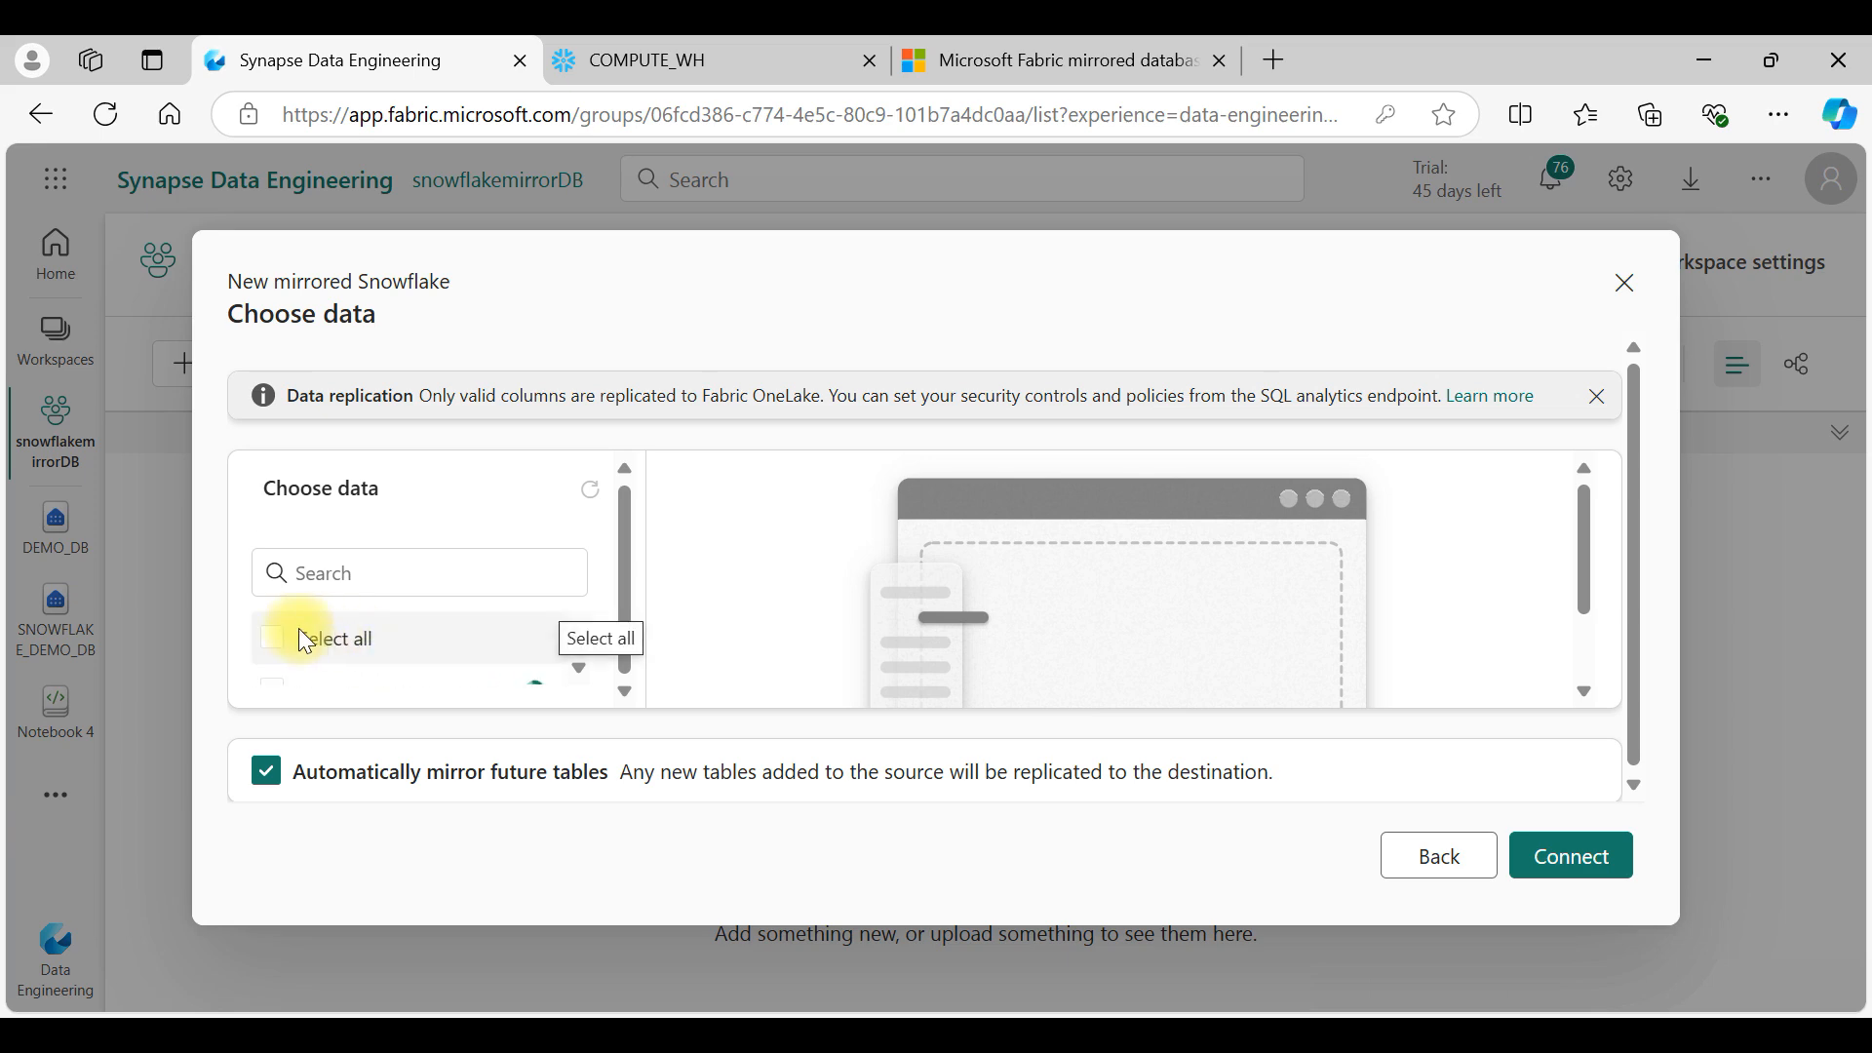
{"action": "left_click", "coordinate": [274, 636]}
{"action": "scroll", "coordinate": [306, 634], "scroll_direction": "down", "scroll_amount": 2}
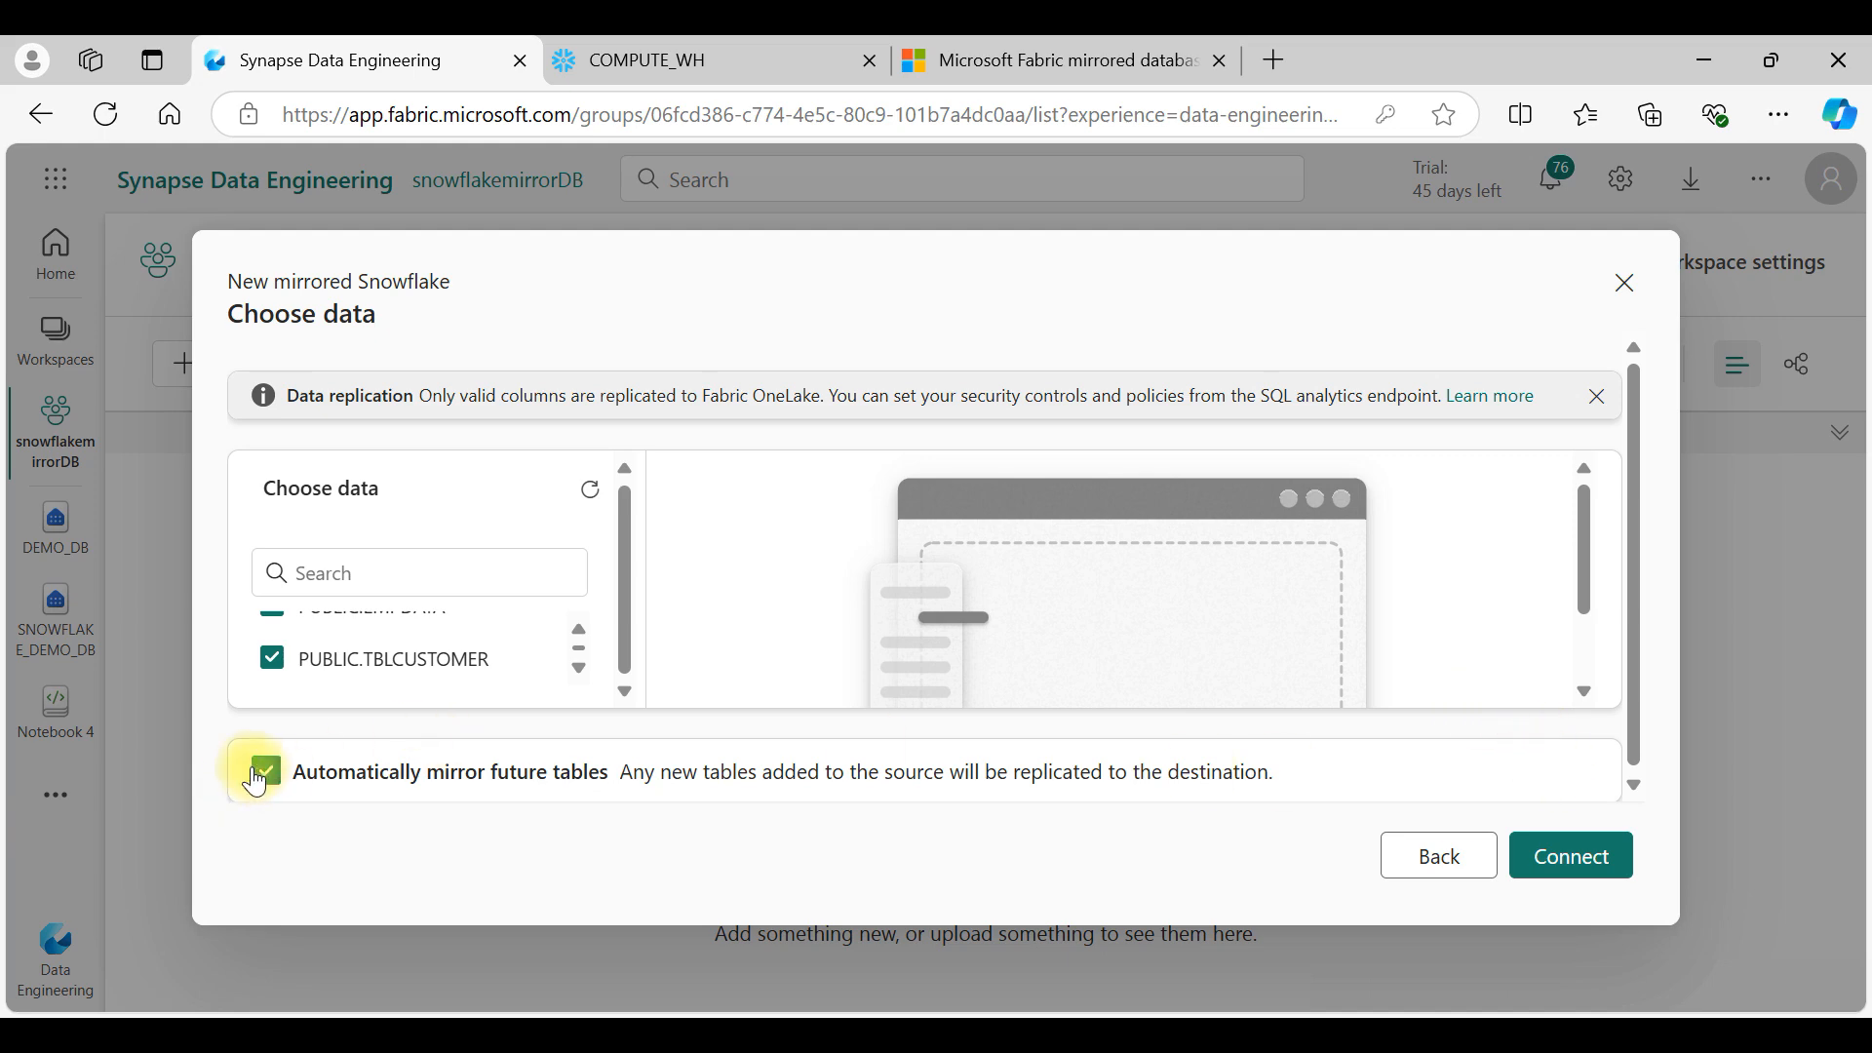
{"action": "left_click", "coordinate": [1572, 857]}
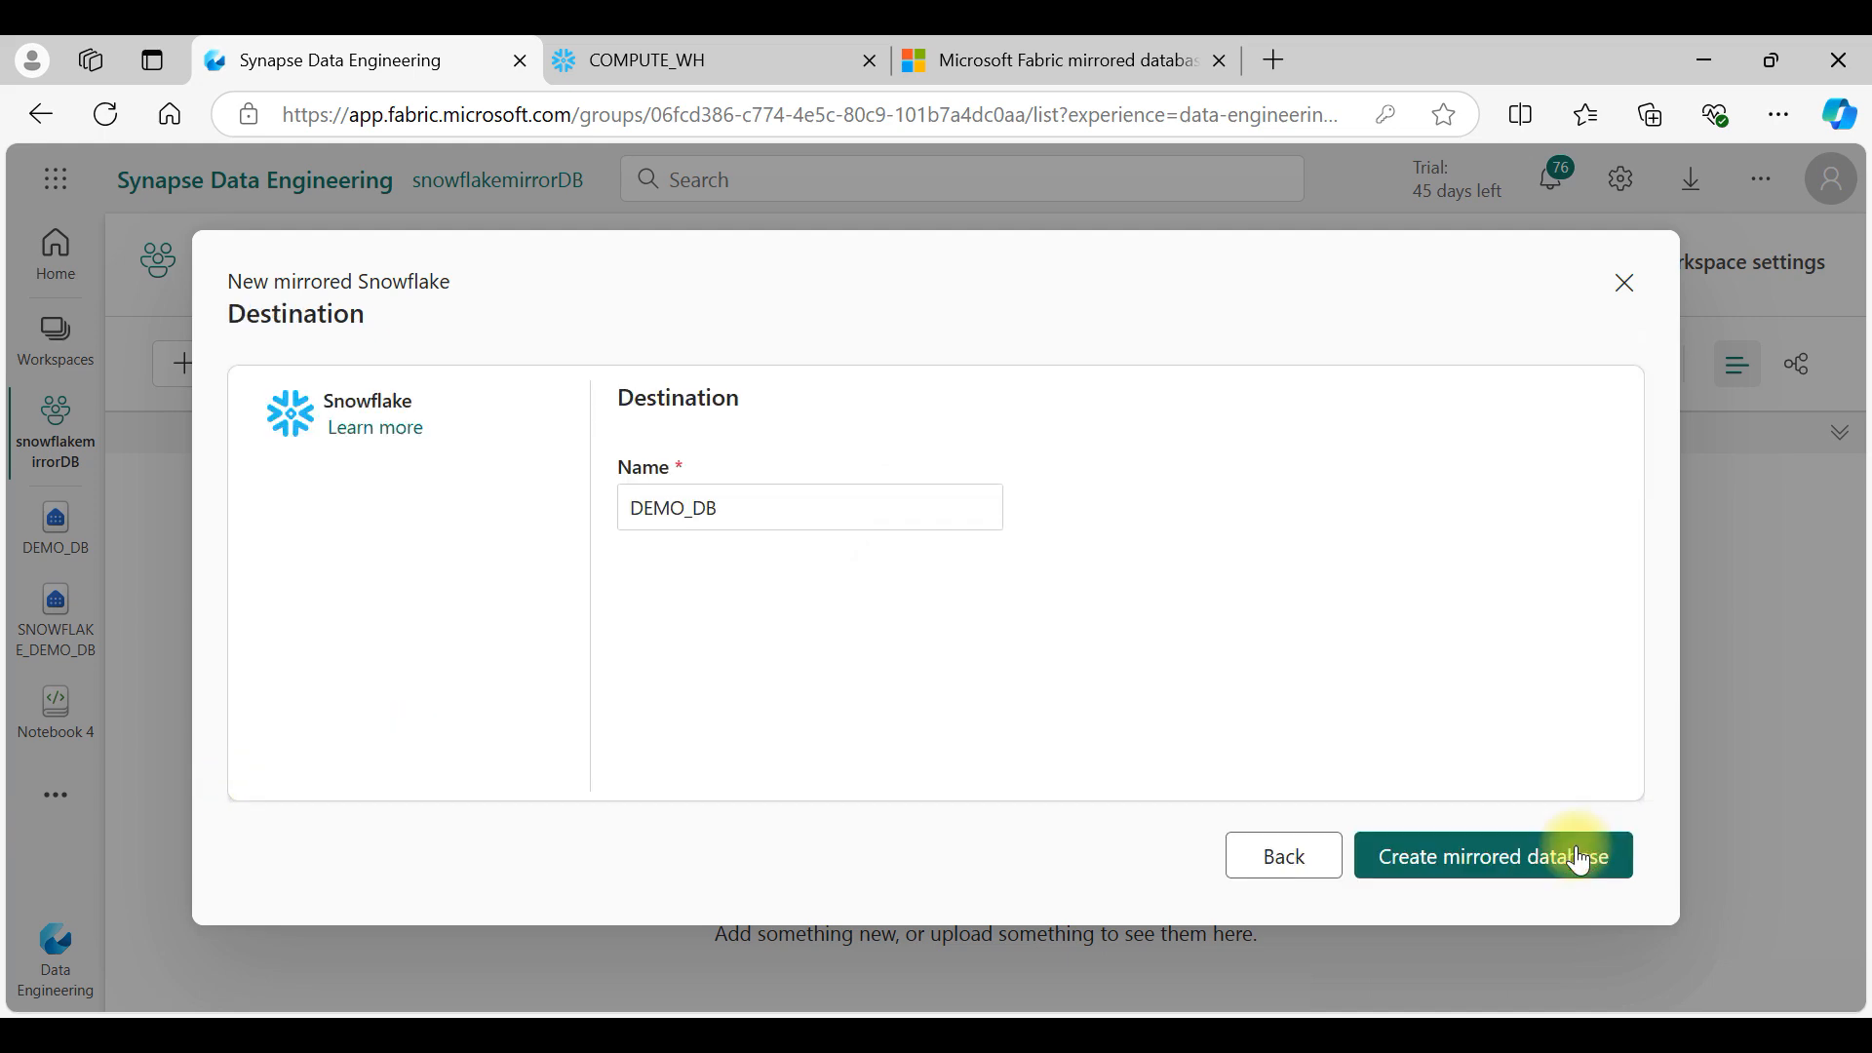
{"action": "left_click", "coordinate": [1421, 863]}
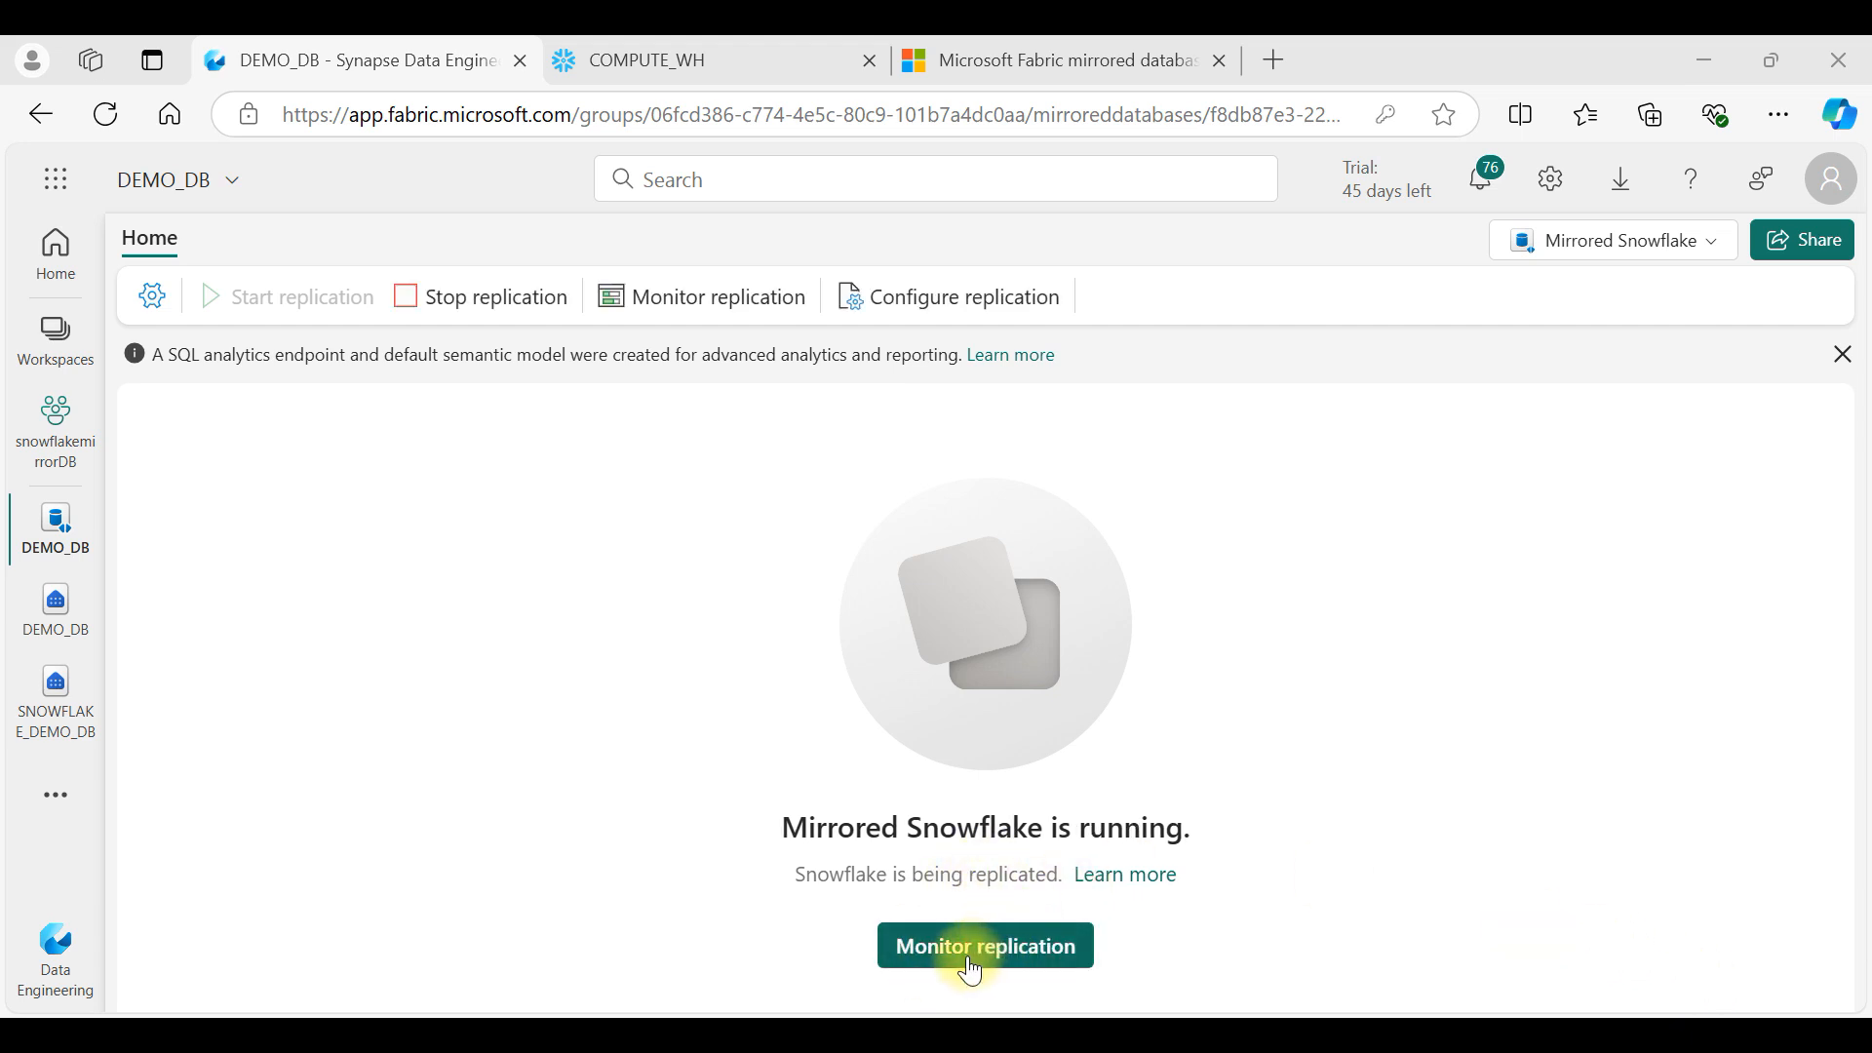
Step: Monitor the replication of DEMO_DB, refreshing the view to check the status and rows of the replicated tables
{"action": "left_click", "coordinate": [1029, 951]}
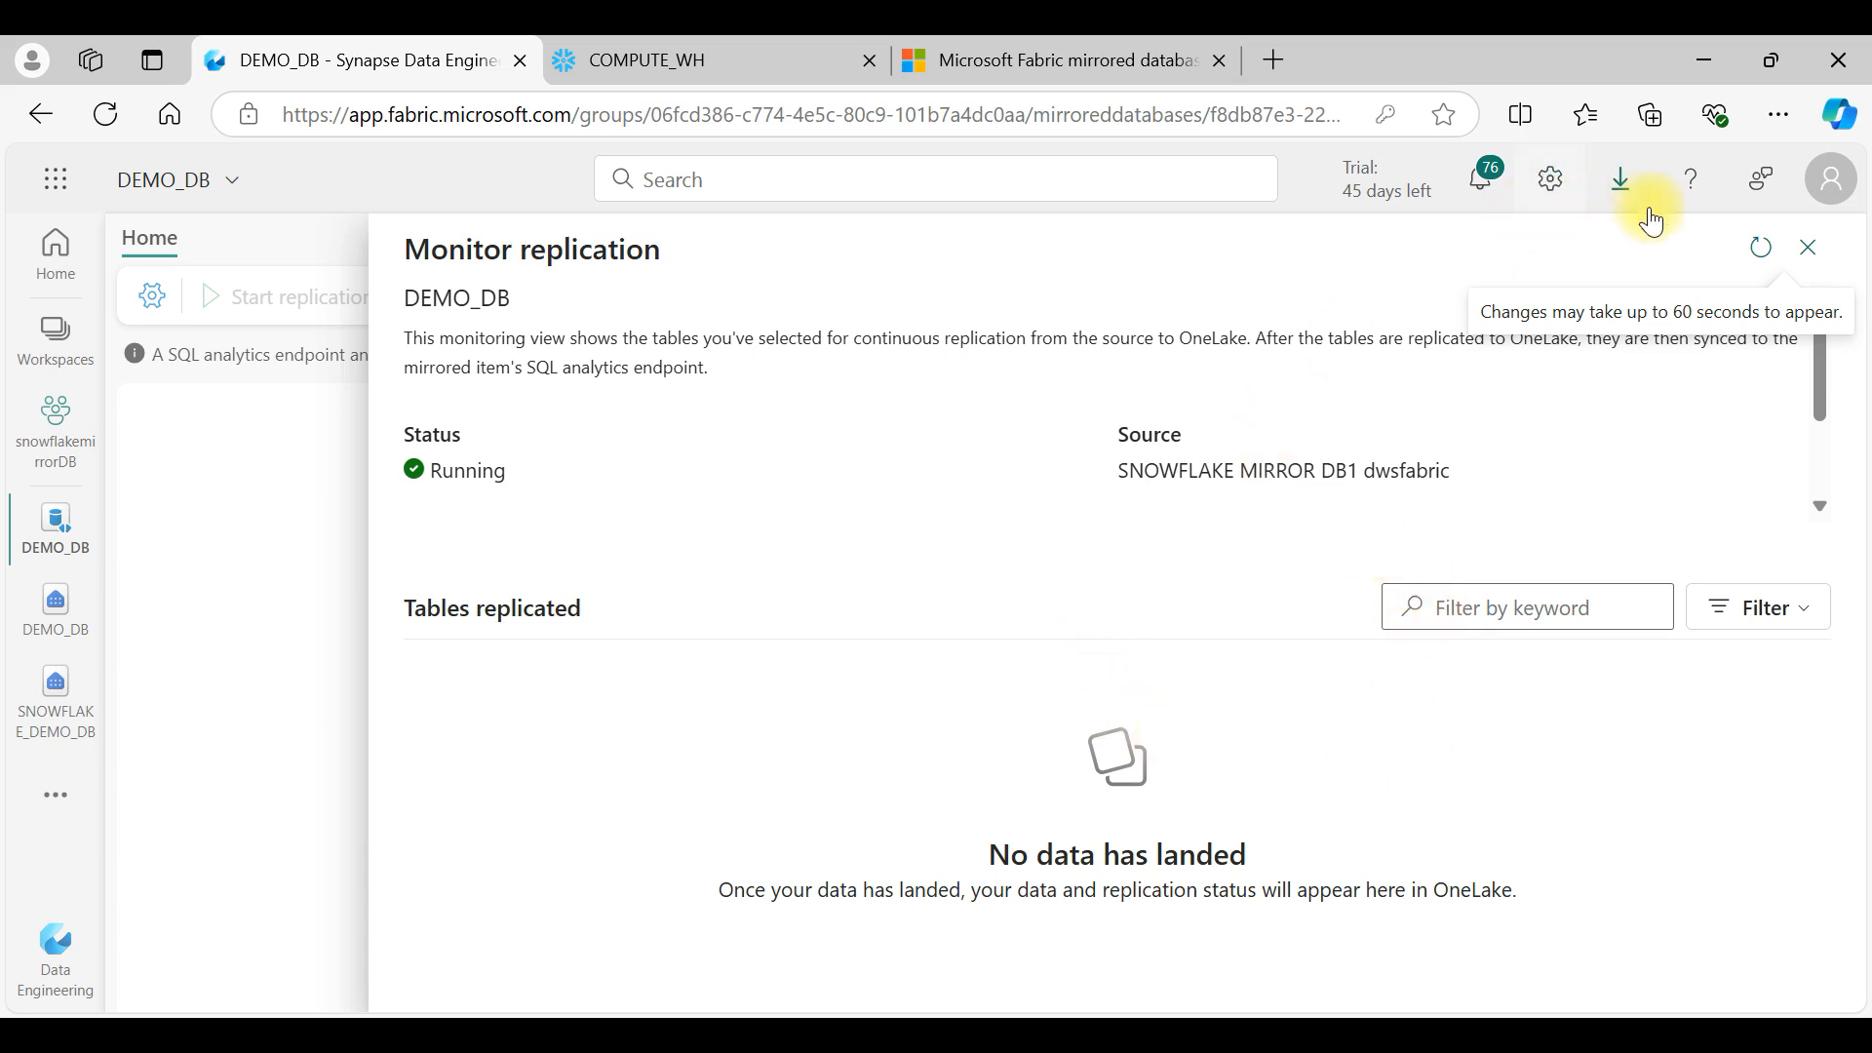
{"action": "left_click", "coordinate": [1766, 253]}
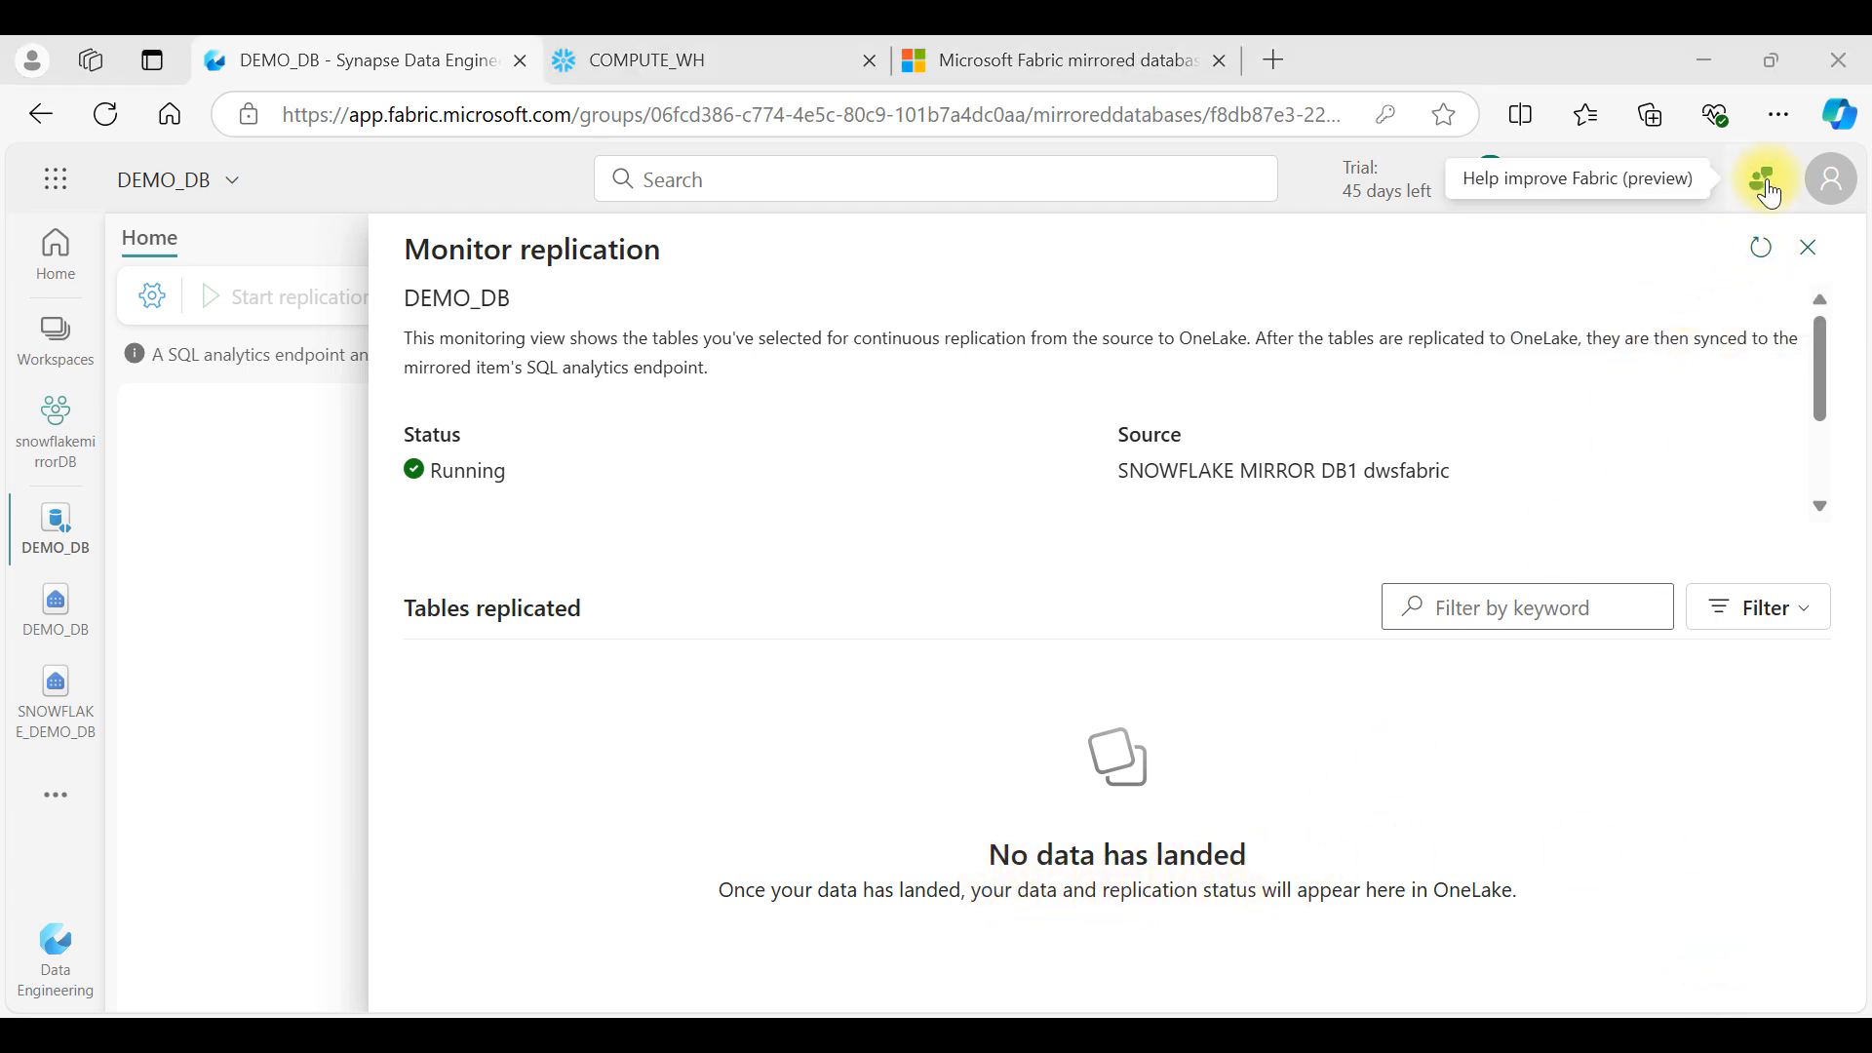
{"action": "left_click", "coordinate": [1758, 255]}
{"action": "left_click", "coordinate": [1759, 255]}
{"action": "left_click", "coordinate": [1759, 256]}
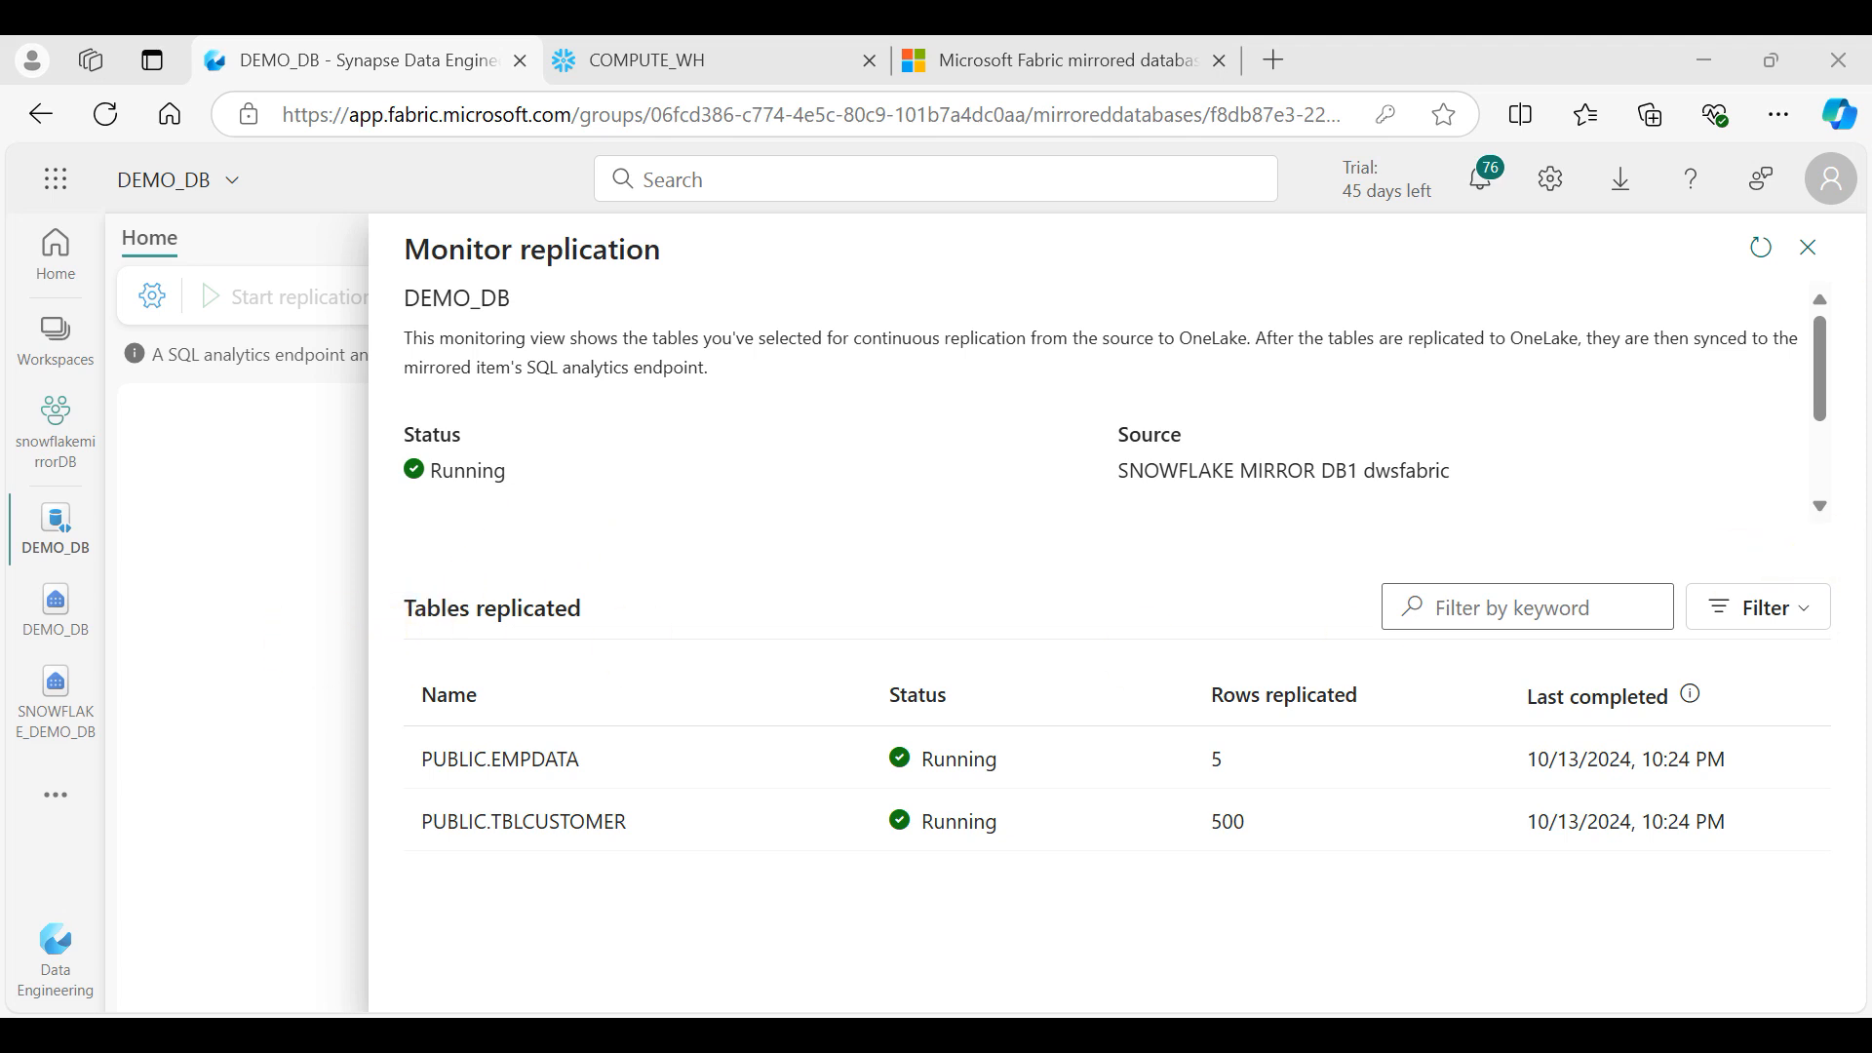
{"action": "left_click", "coordinate": [1807, 261]}
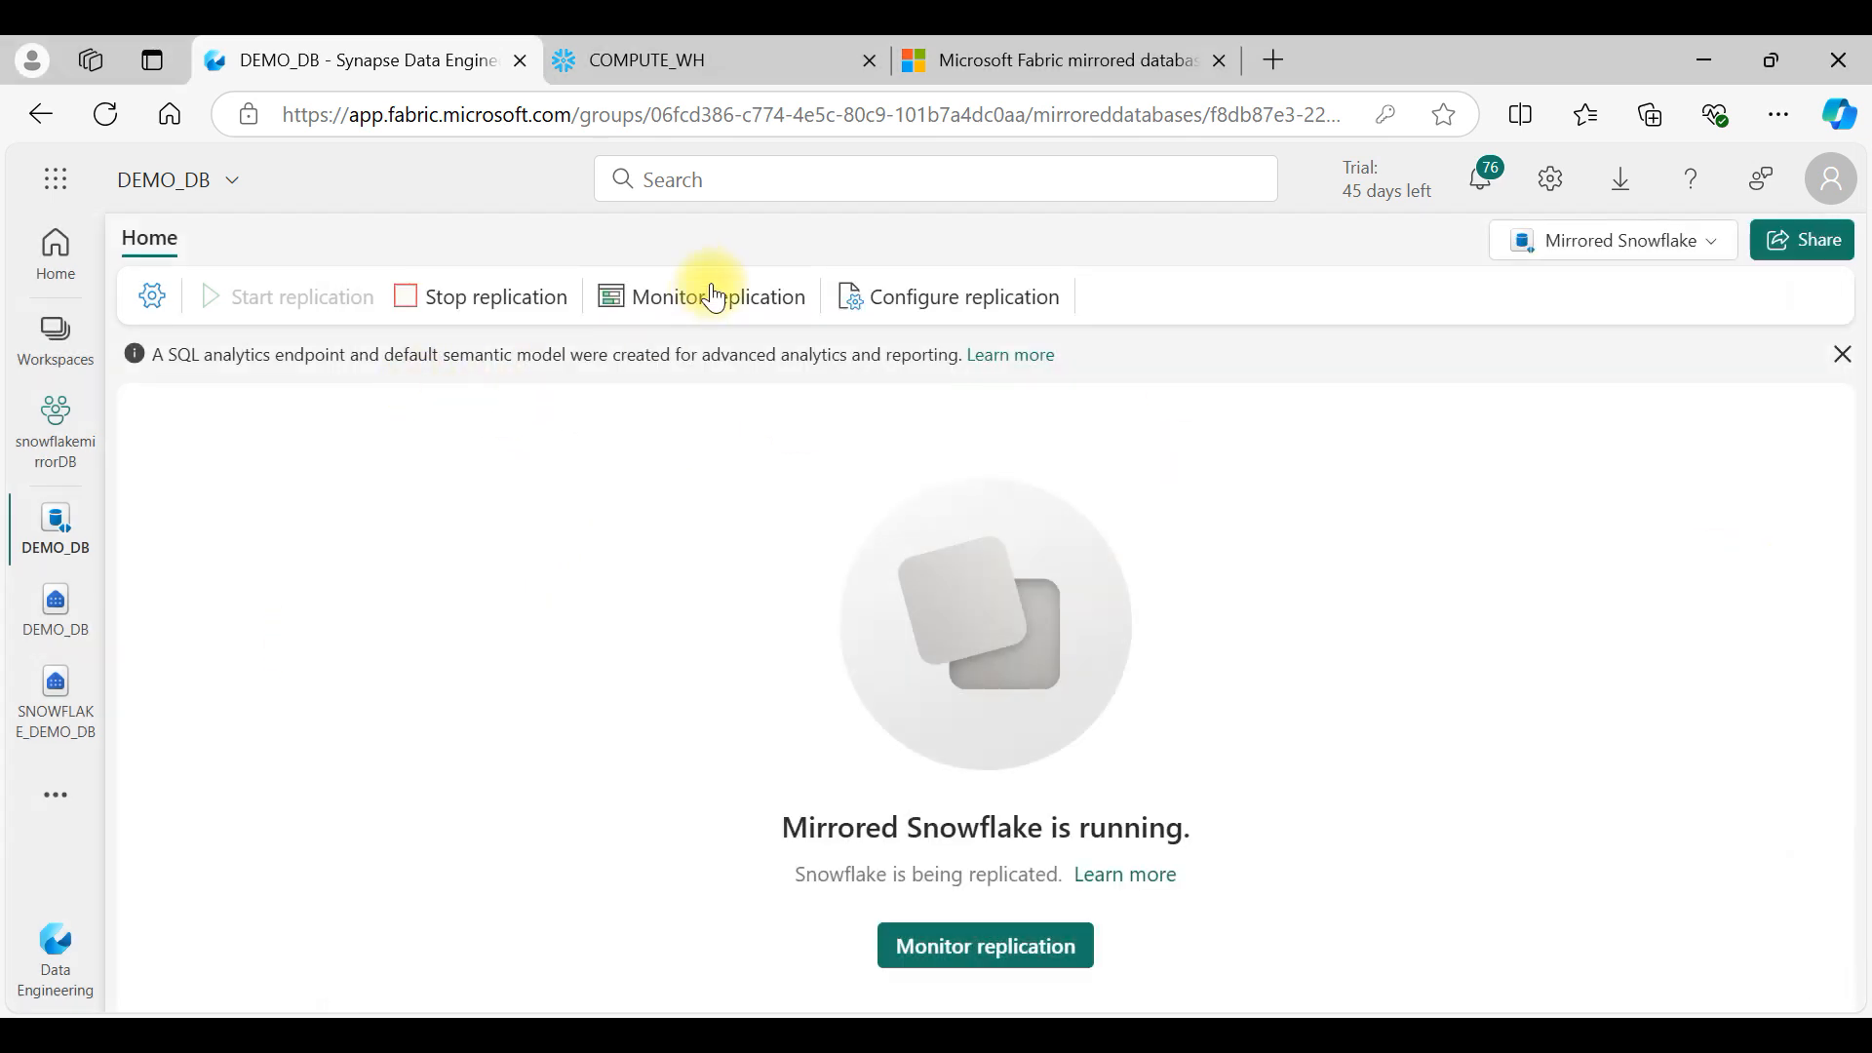
{"action": "left_click", "coordinate": [703, 314]}
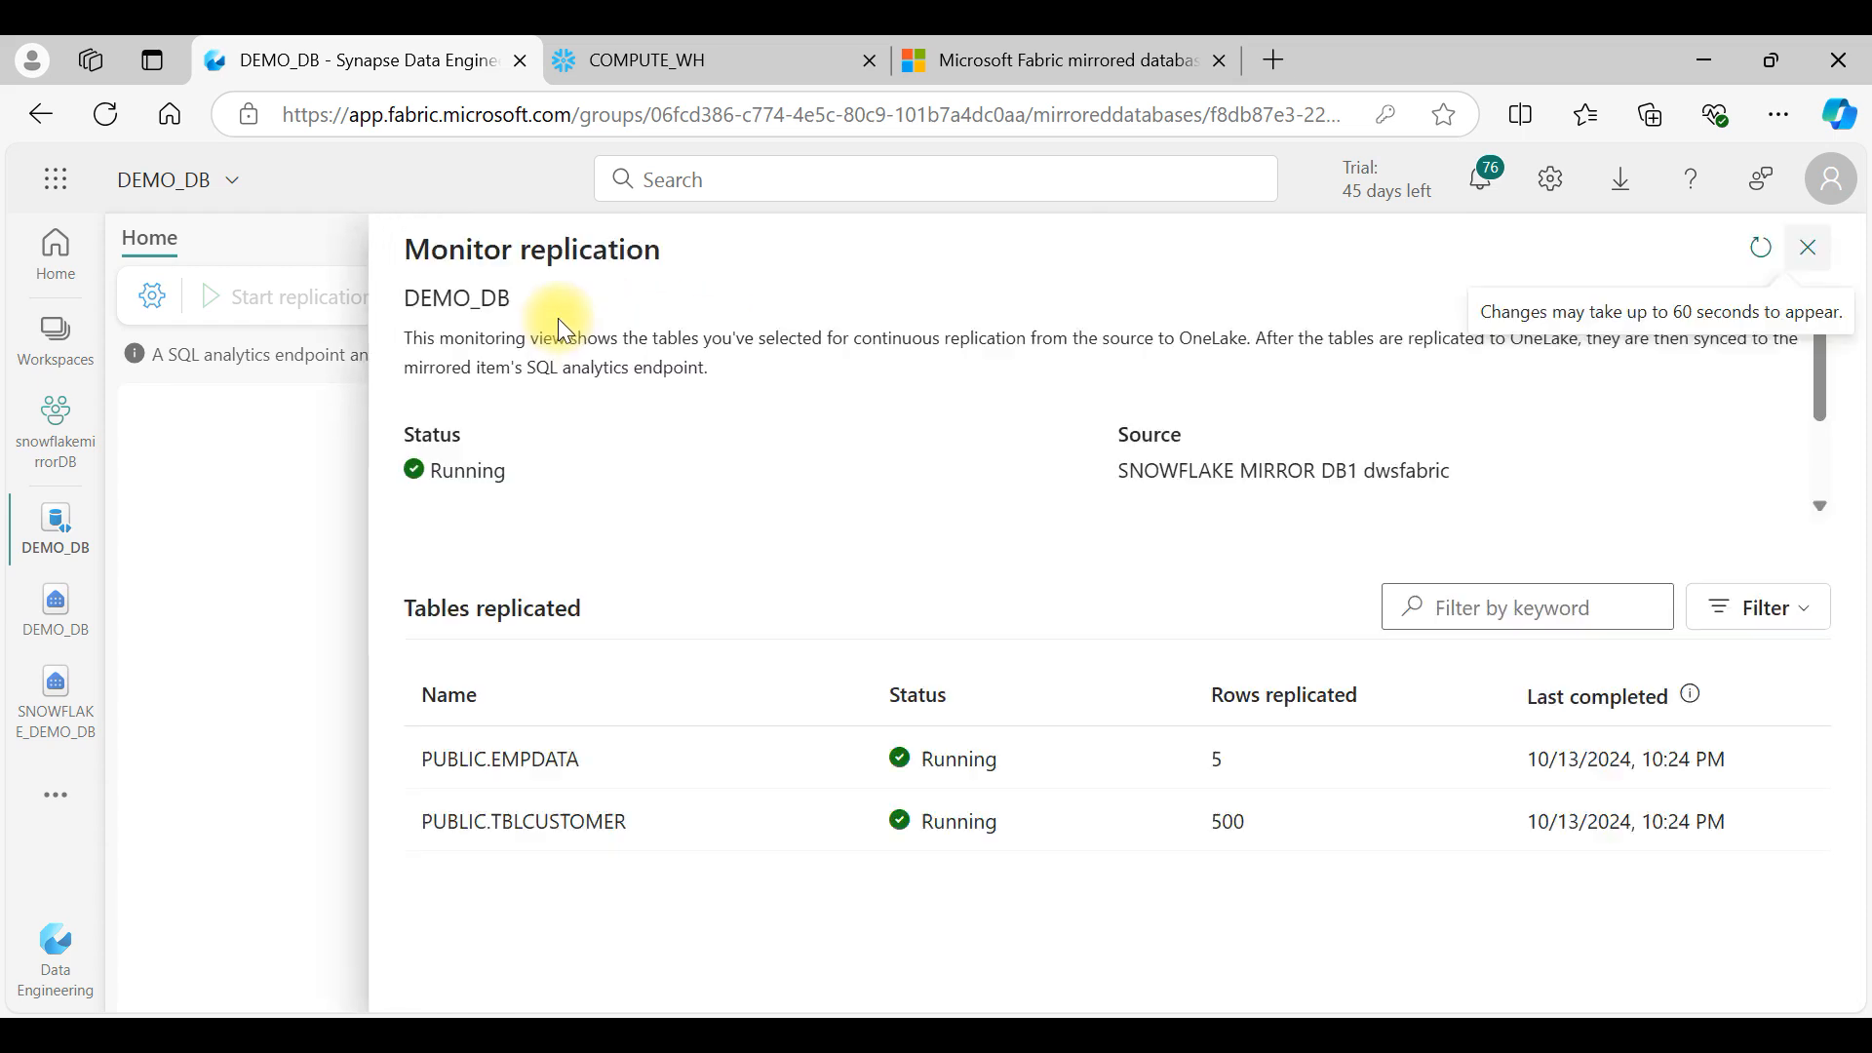
{"action": "left_click", "coordinate": [1809, 250]}
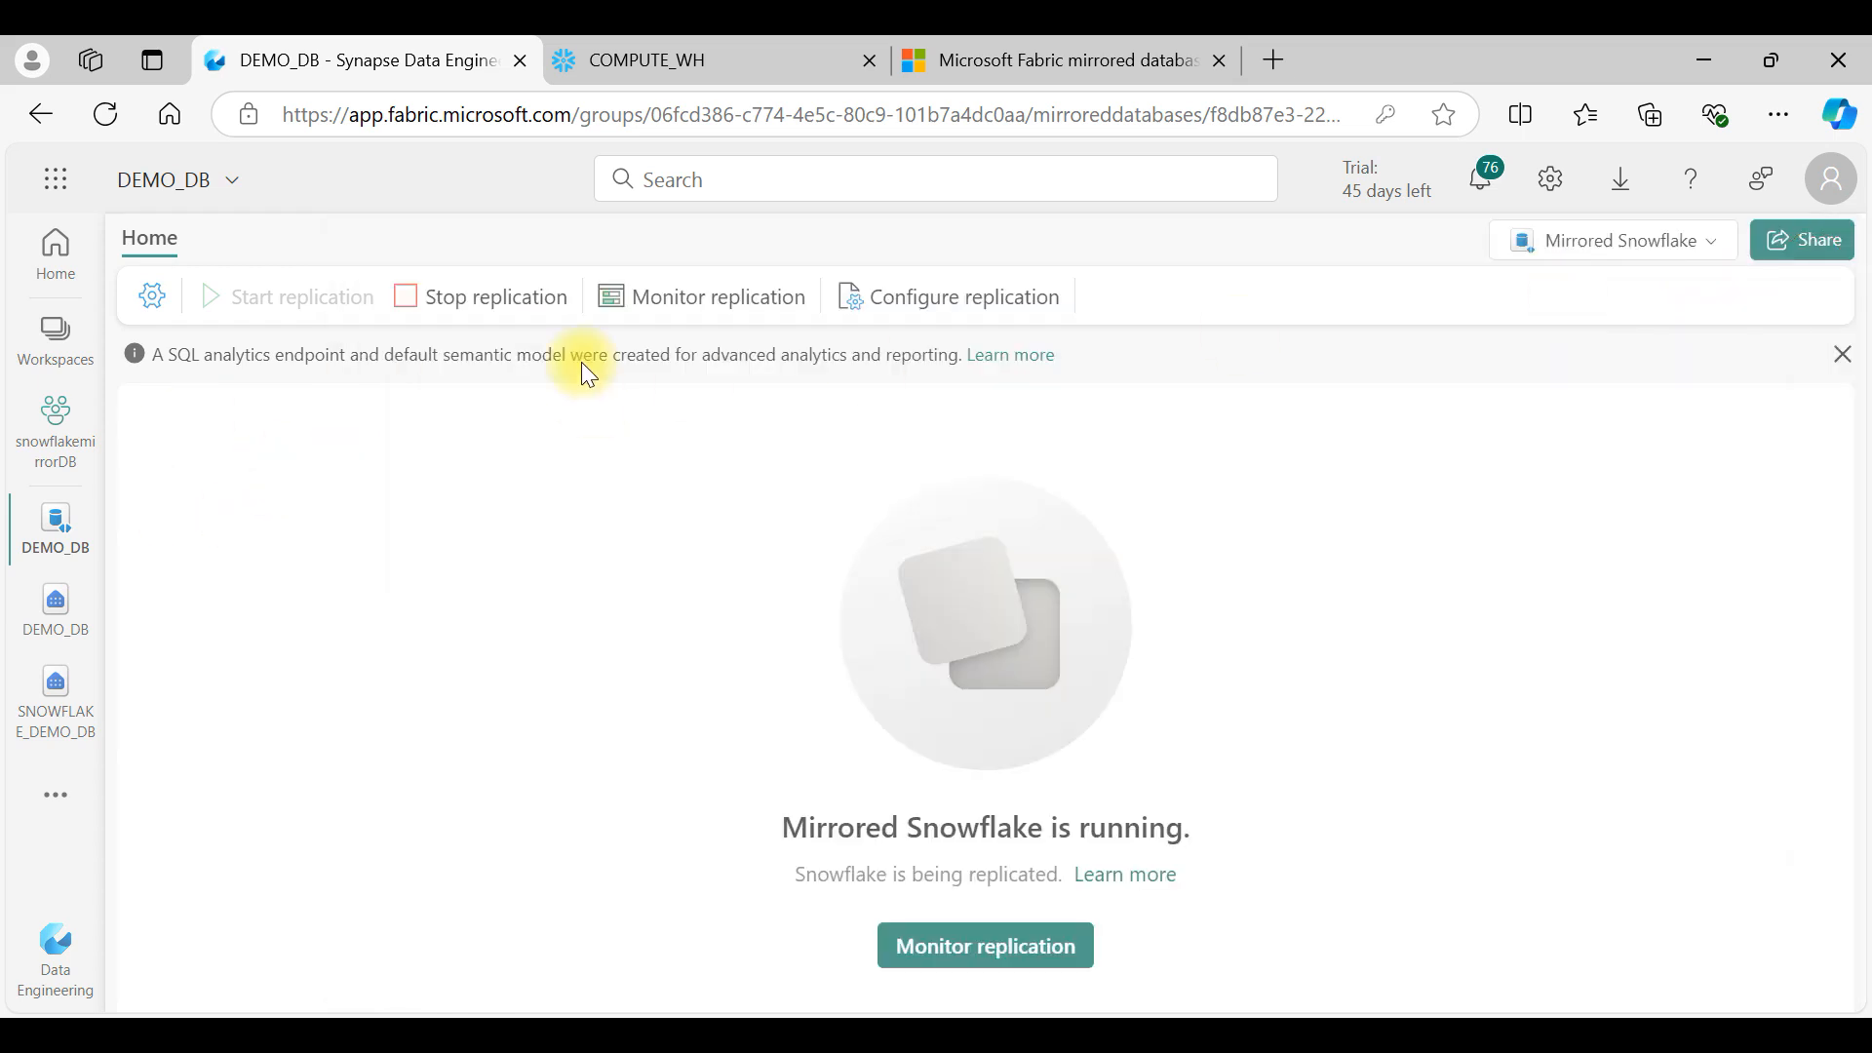
Step: Look at the mirroring configuration of DEMO_DB and close it without applying changes
{"action": "left_click", "coordinate": [966, 296]}
{"action": "scroll", "coordinate": [717, 640], "scroll_direction": "down", "scroll_amount": 1}
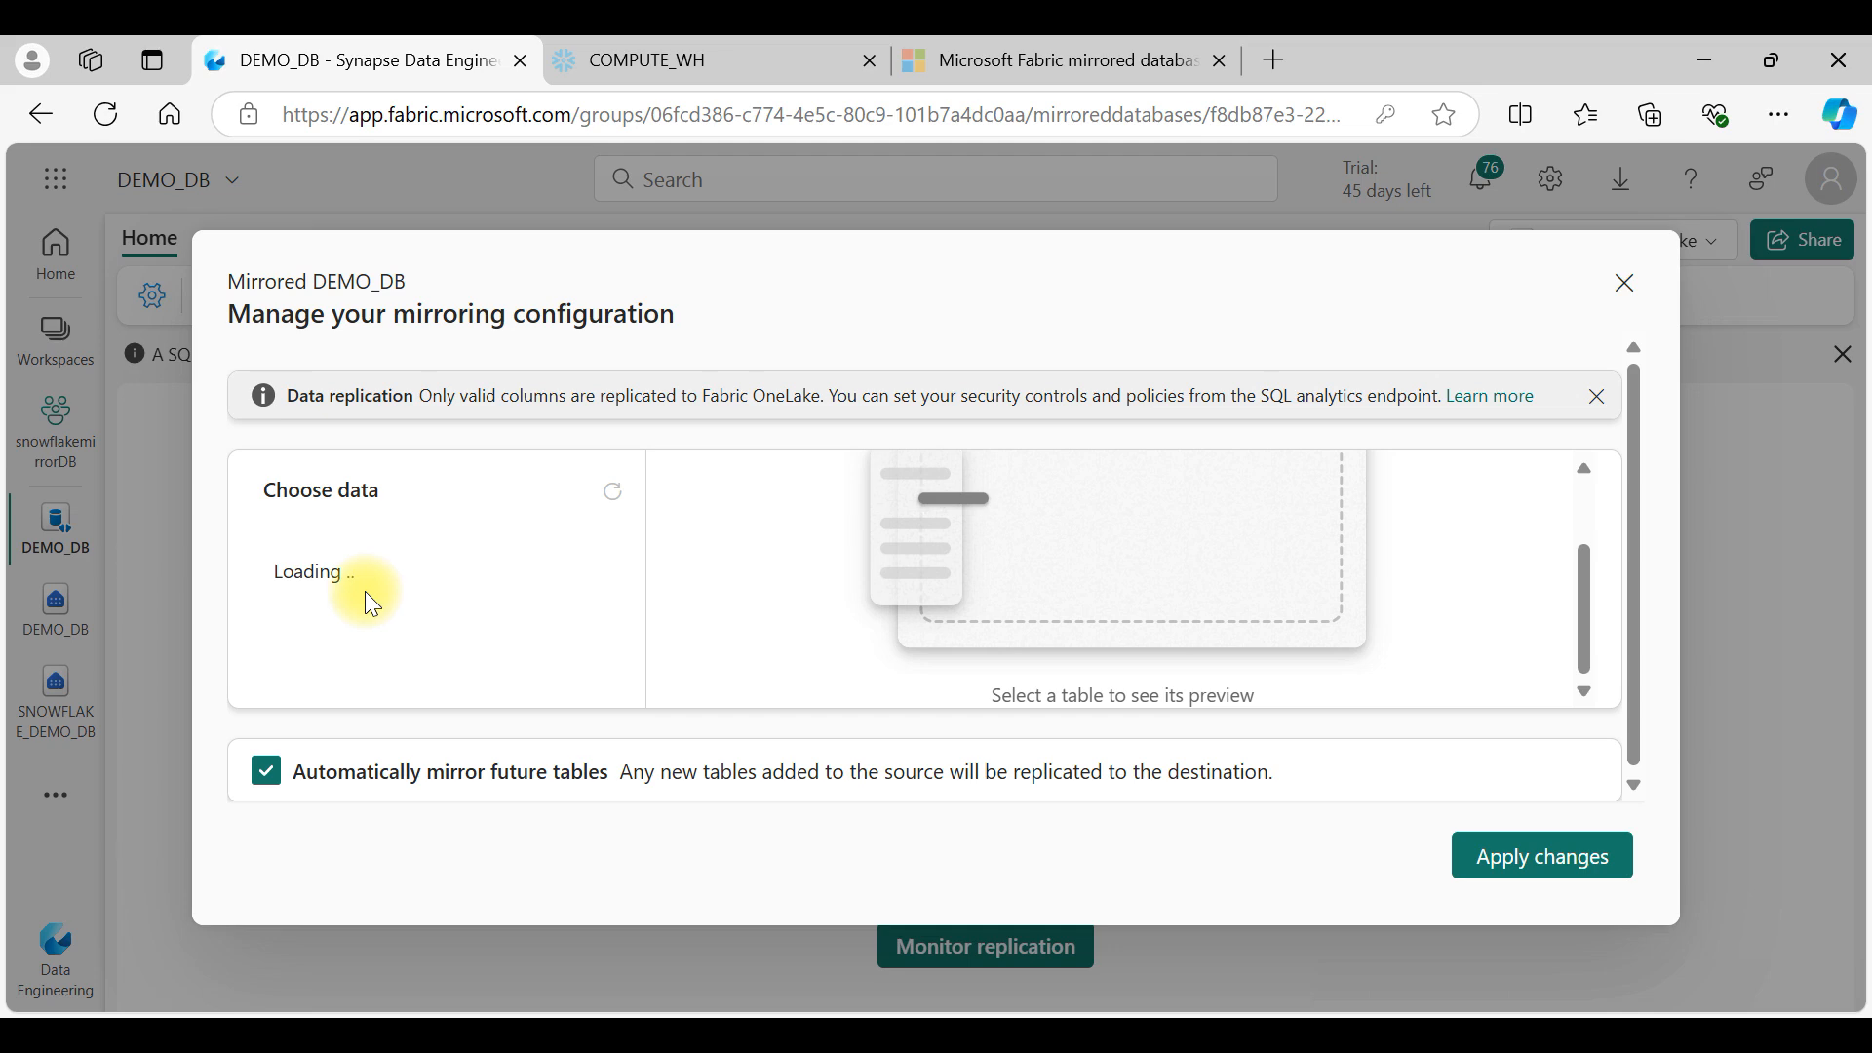
{"action": "left_click", "coordinate": [1625, 285]}
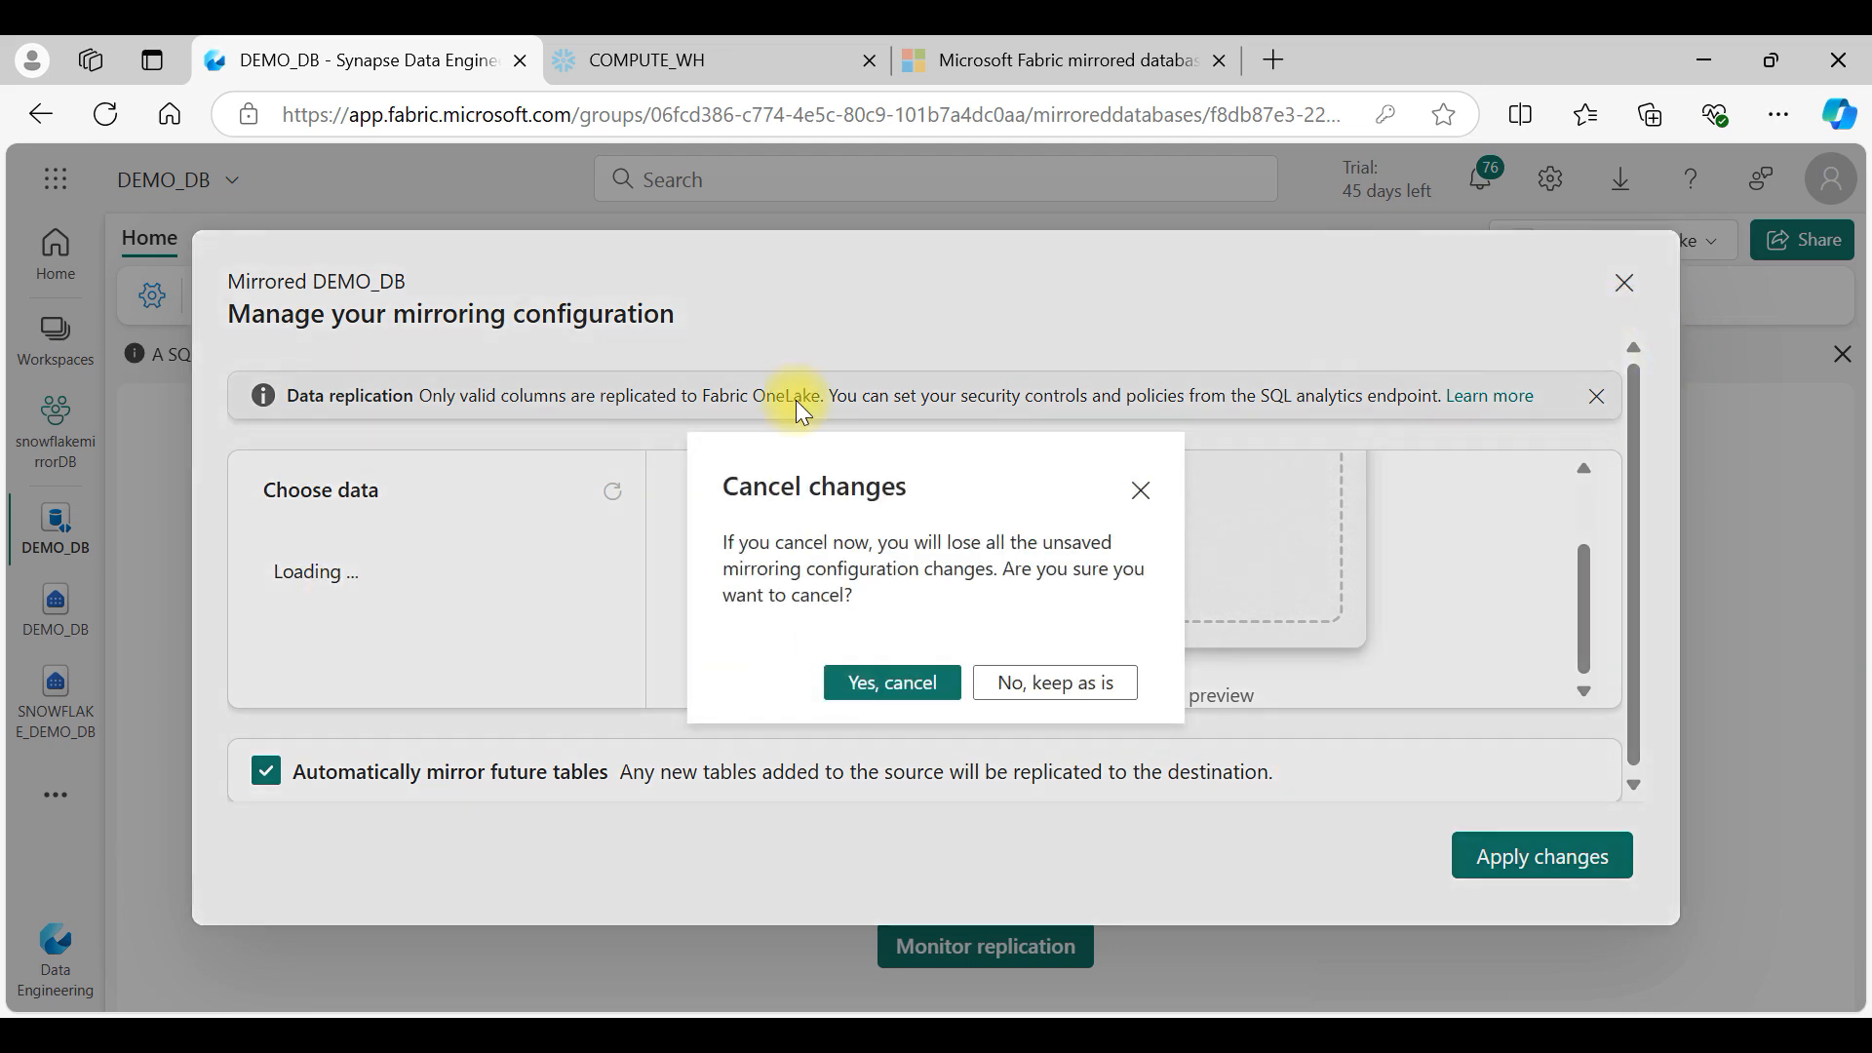
{"action": "left_click", "coordinate": [916, 686]}
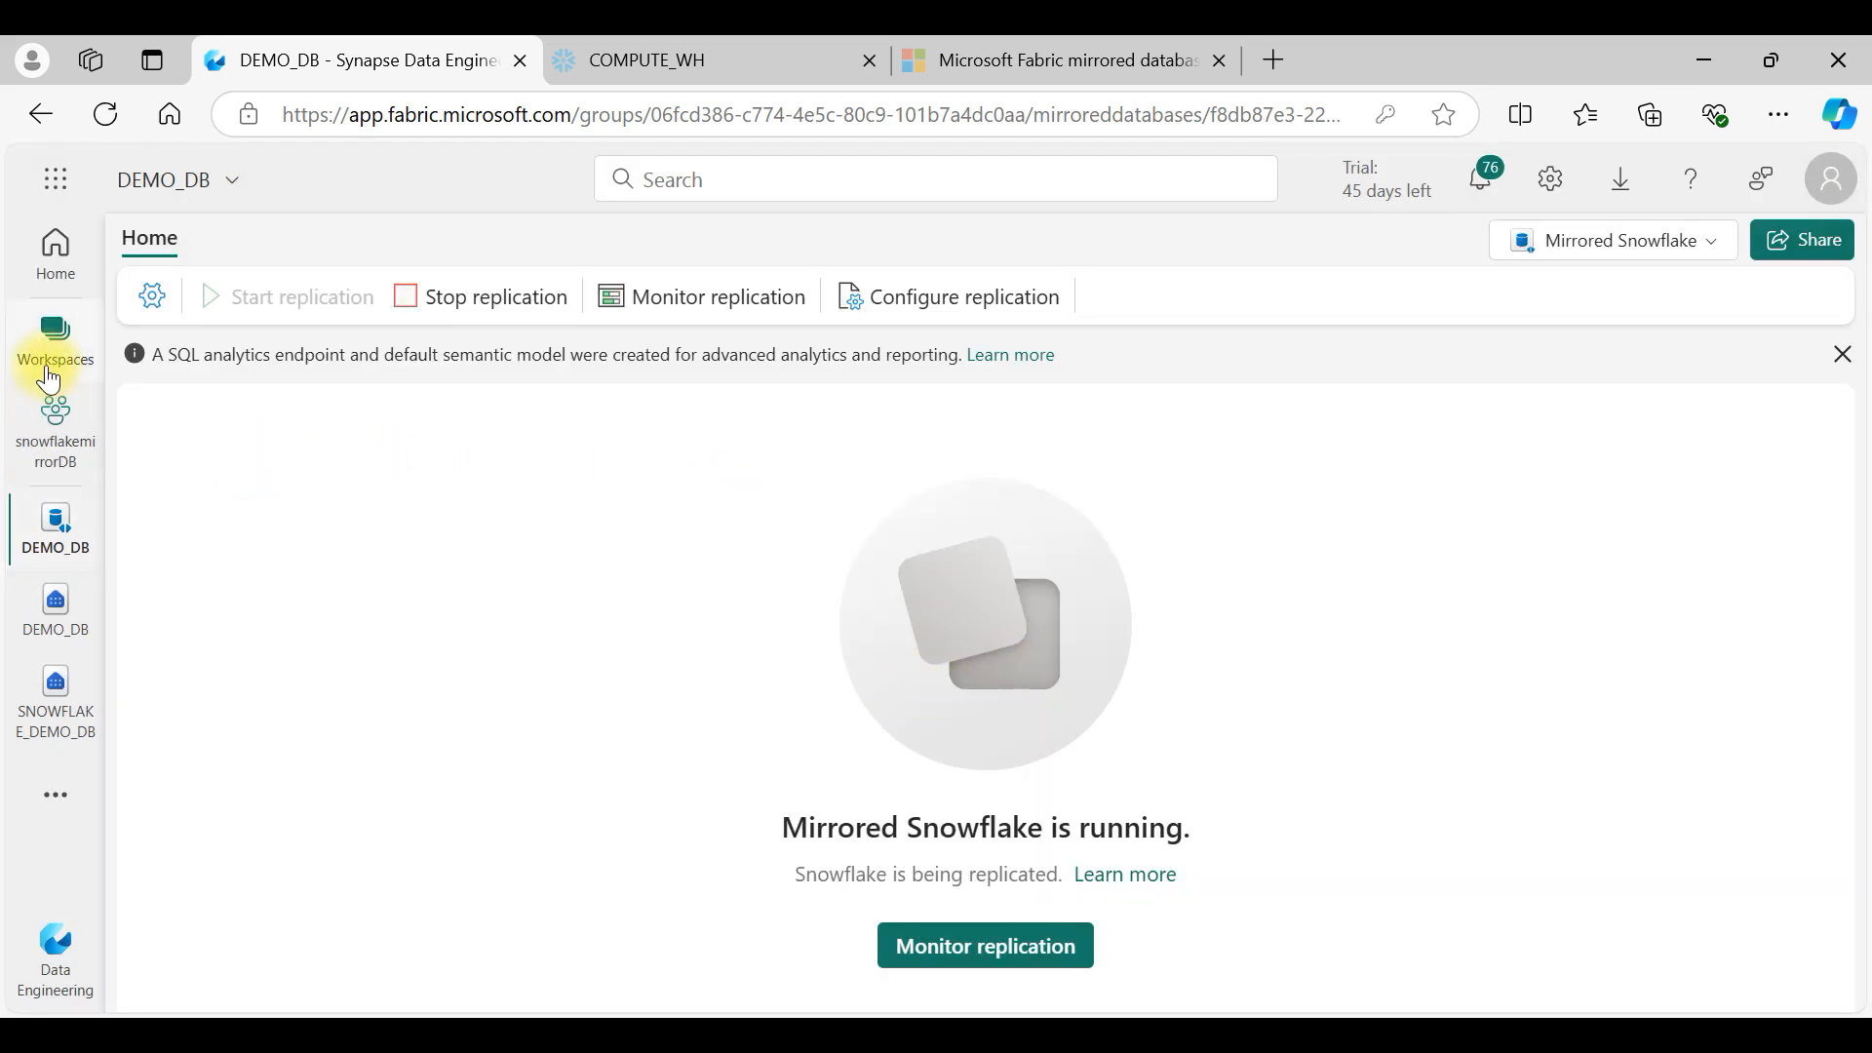
Step: Open the DEMO_DB SQL analytics endpoint from the snowflakemirrorDB workspace and widen the Explorer to show the full table names
{"action": "left_click", "coordinate": [56, 331]}
{"action": "left_click", "coordinate": [280, 562]}
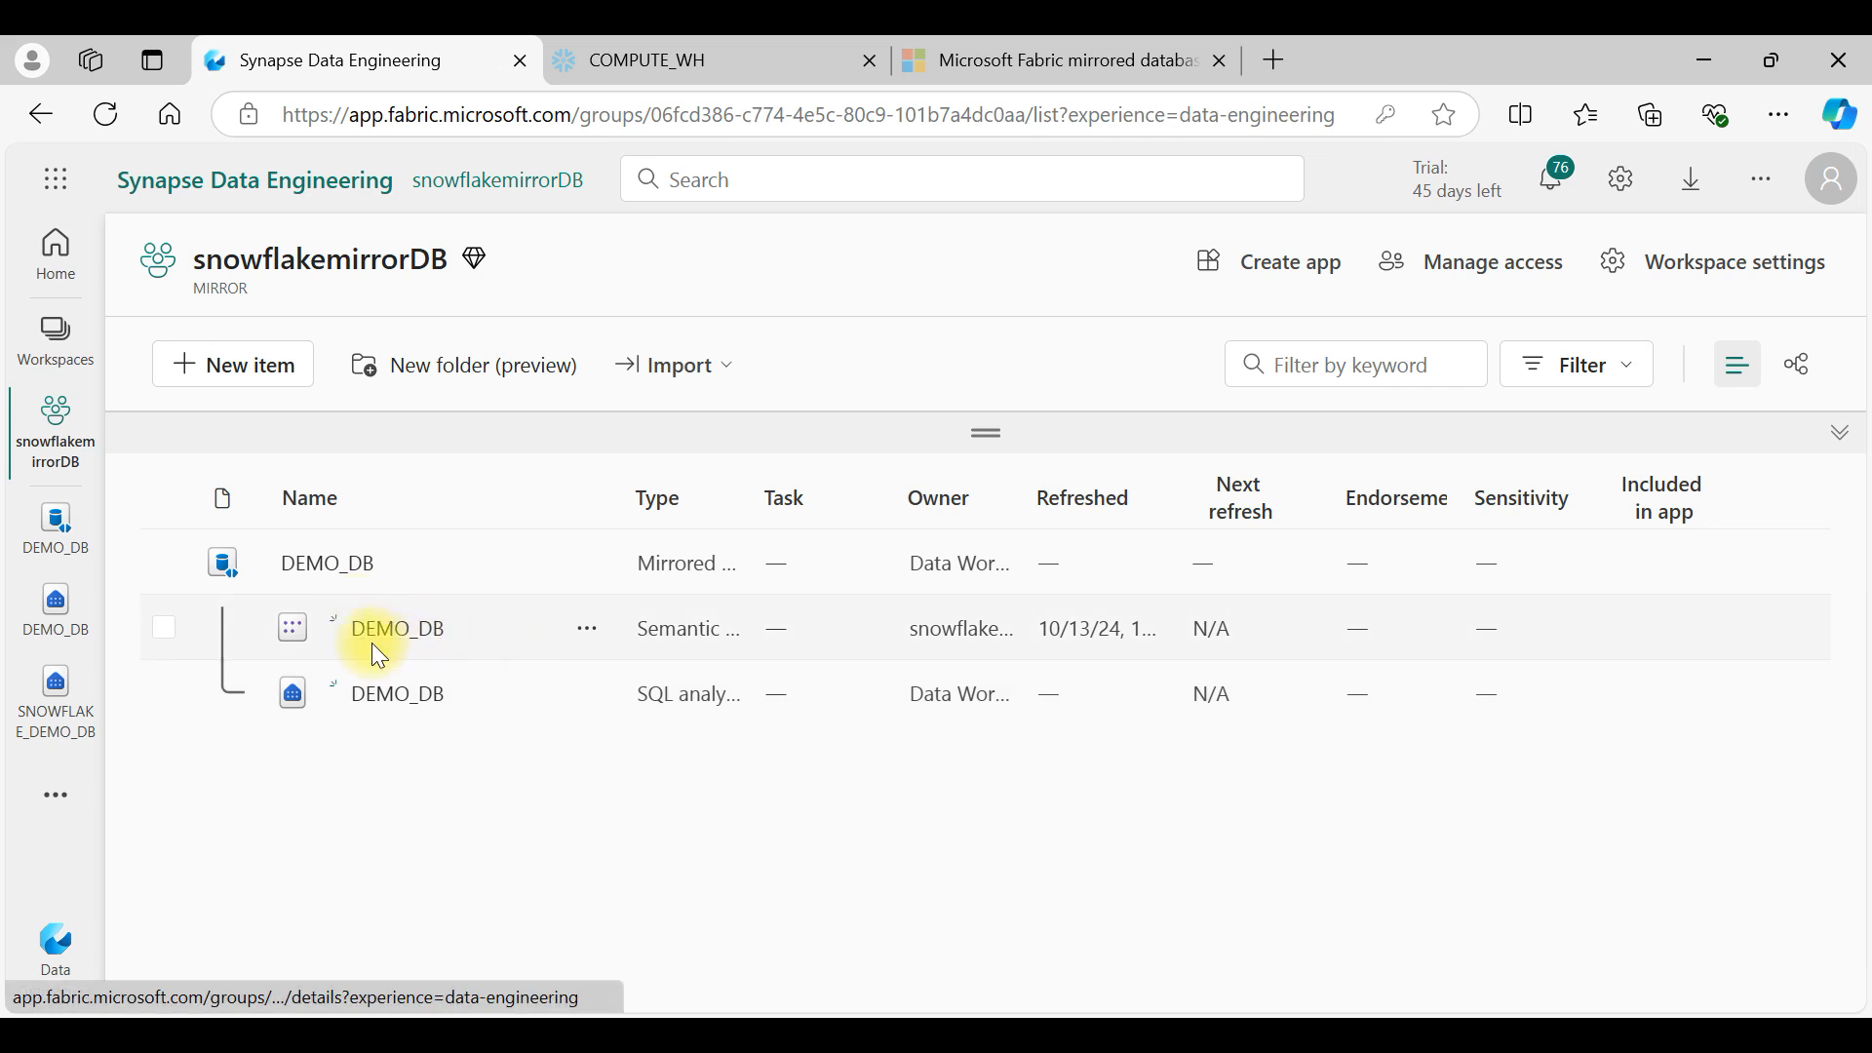
{"action": "left_click", "coordinate": [399, 697]}
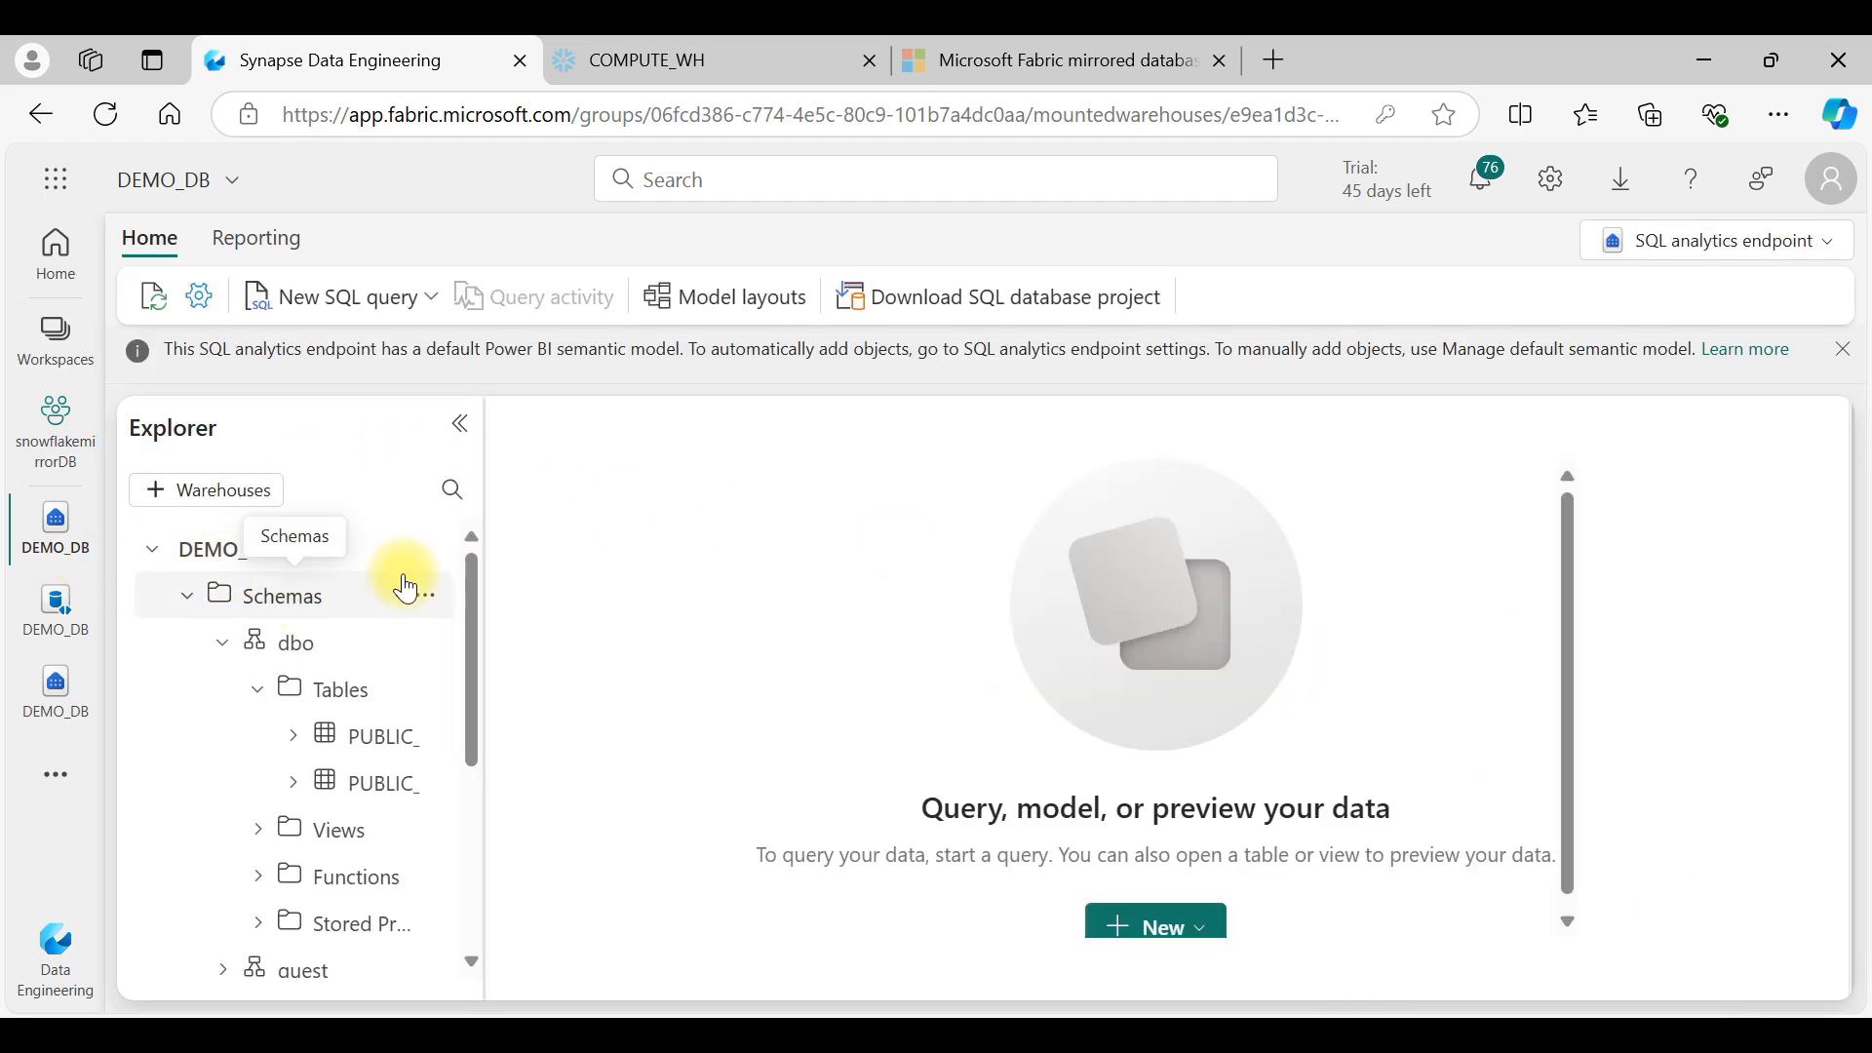
{"action": "left_click", "coordinate": [353, 661]}
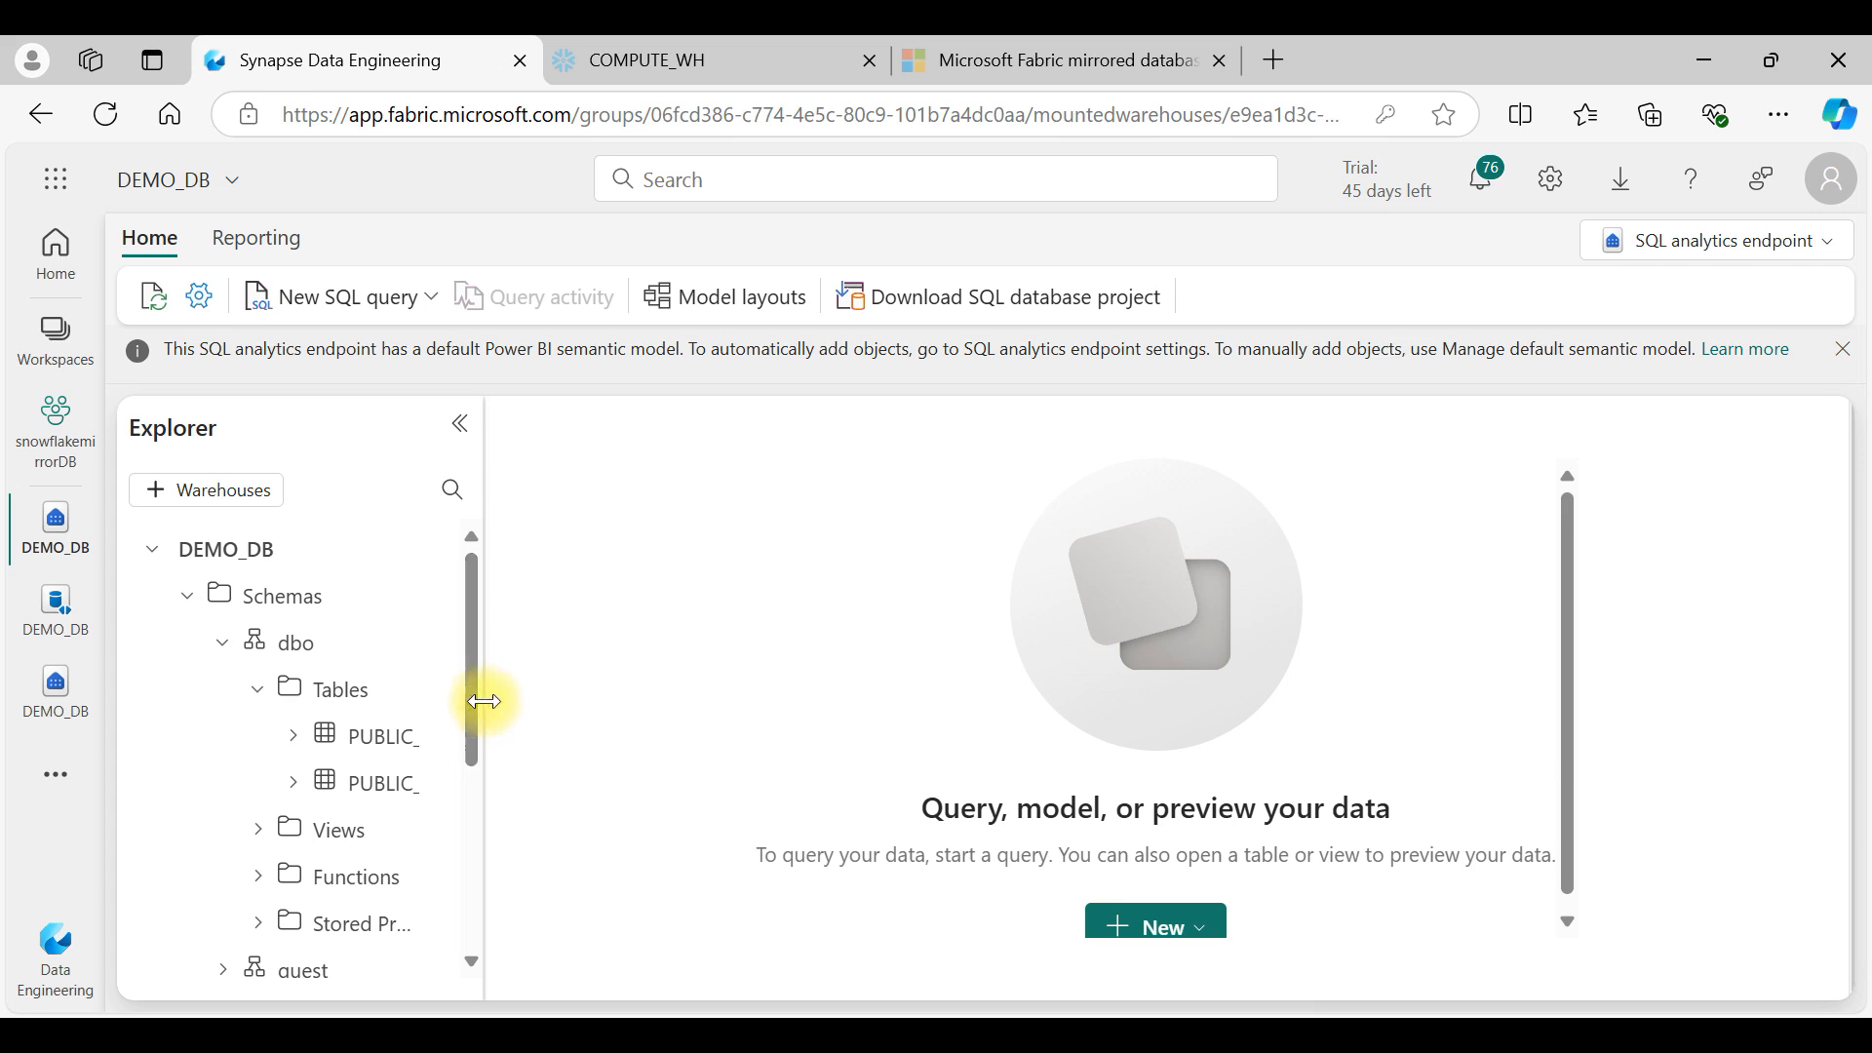
{"action": "left_click_drag", "start_coordinate": [485, 701], "coordinate": [698, 723]}
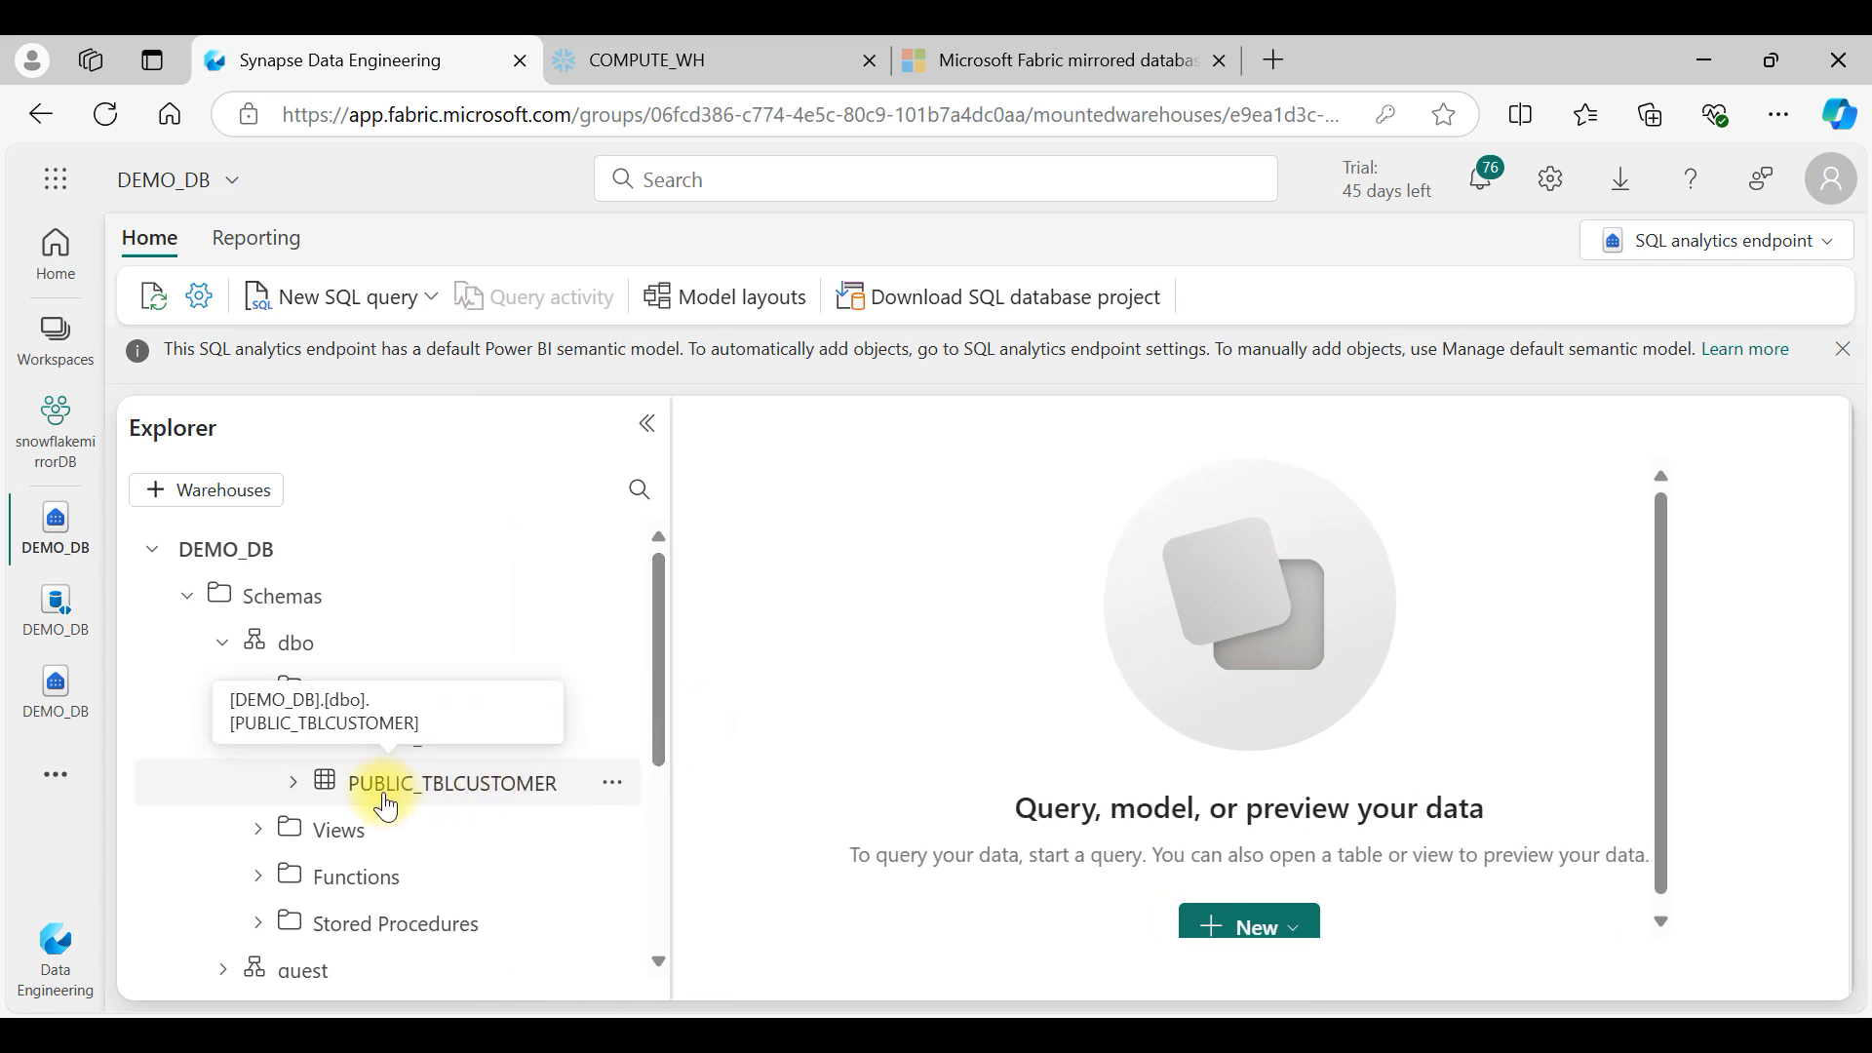
Step: Switch to Snowflake and list the tables in the PUBLIC schema of DEMO_DB to compare them with the mirrored ones
{"action": "left_click", "coordinate": [775, 54]}
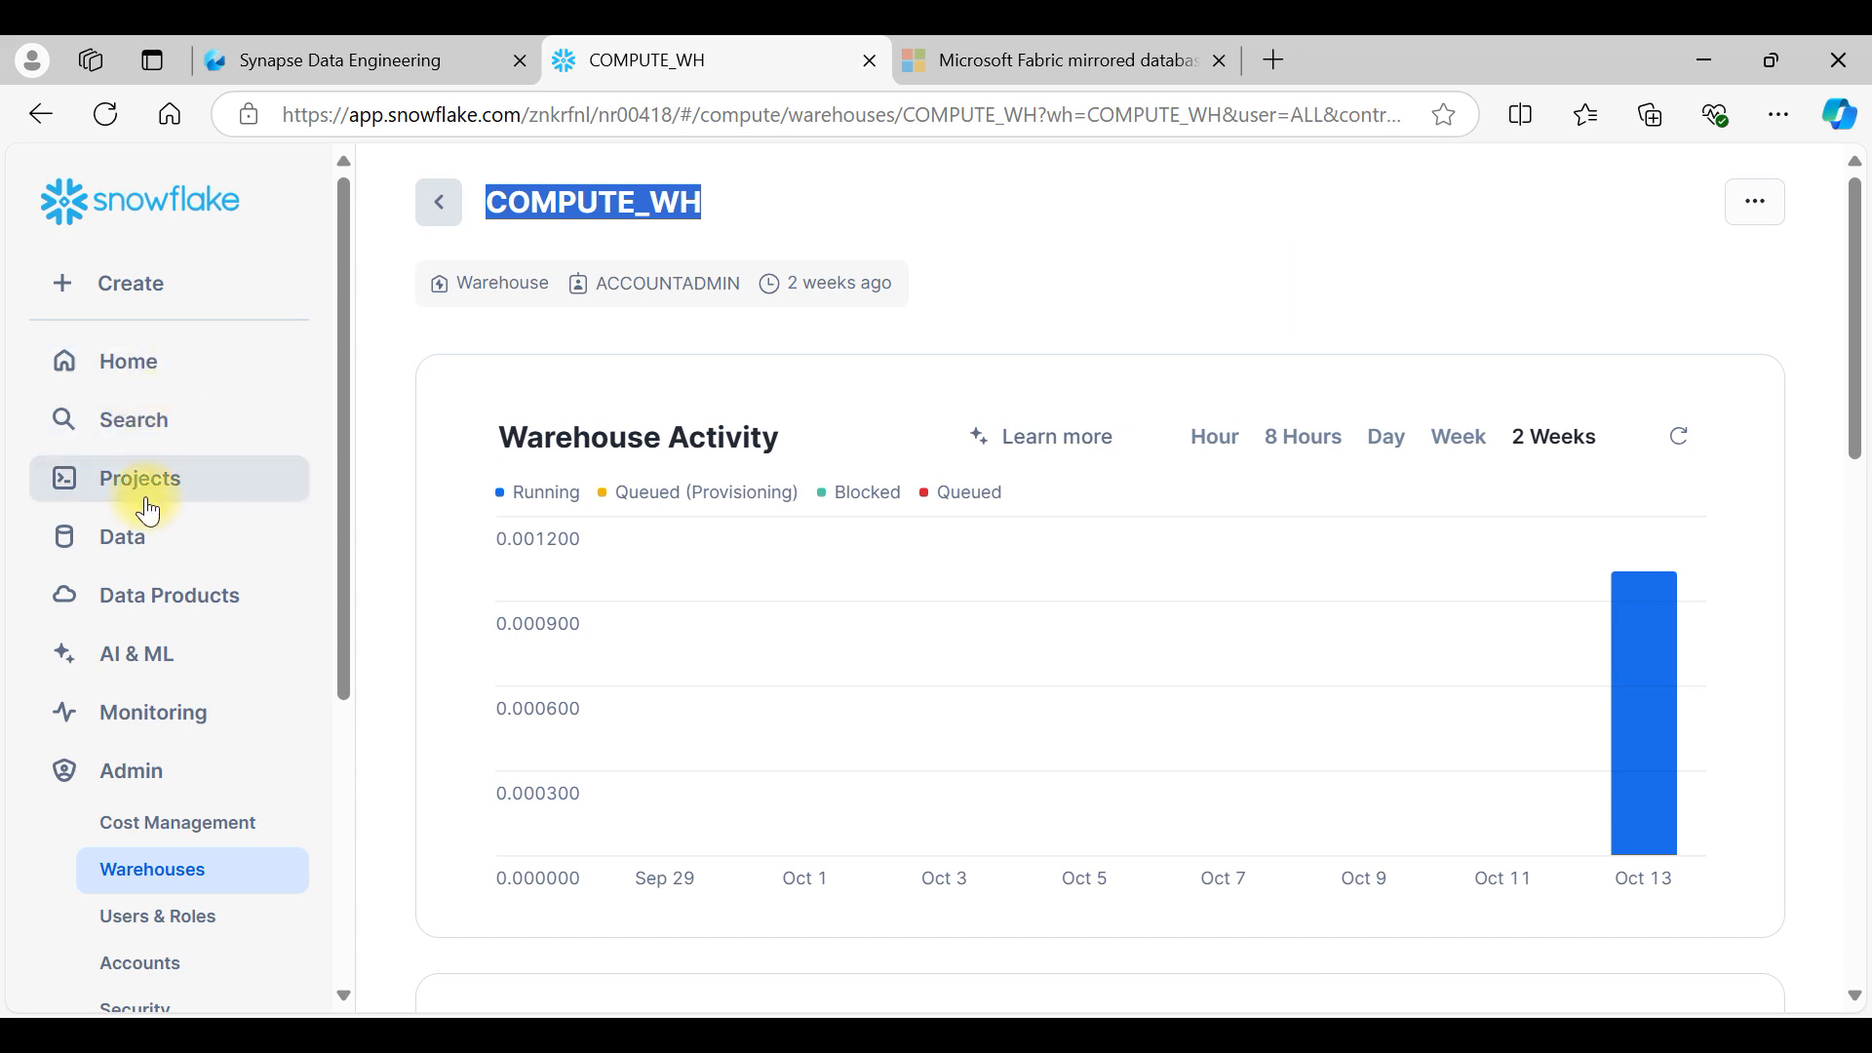
{"action": "left_click", "coordinate": [156, 536]}
{"action": "left_click", "coordinate": [292, 549]}
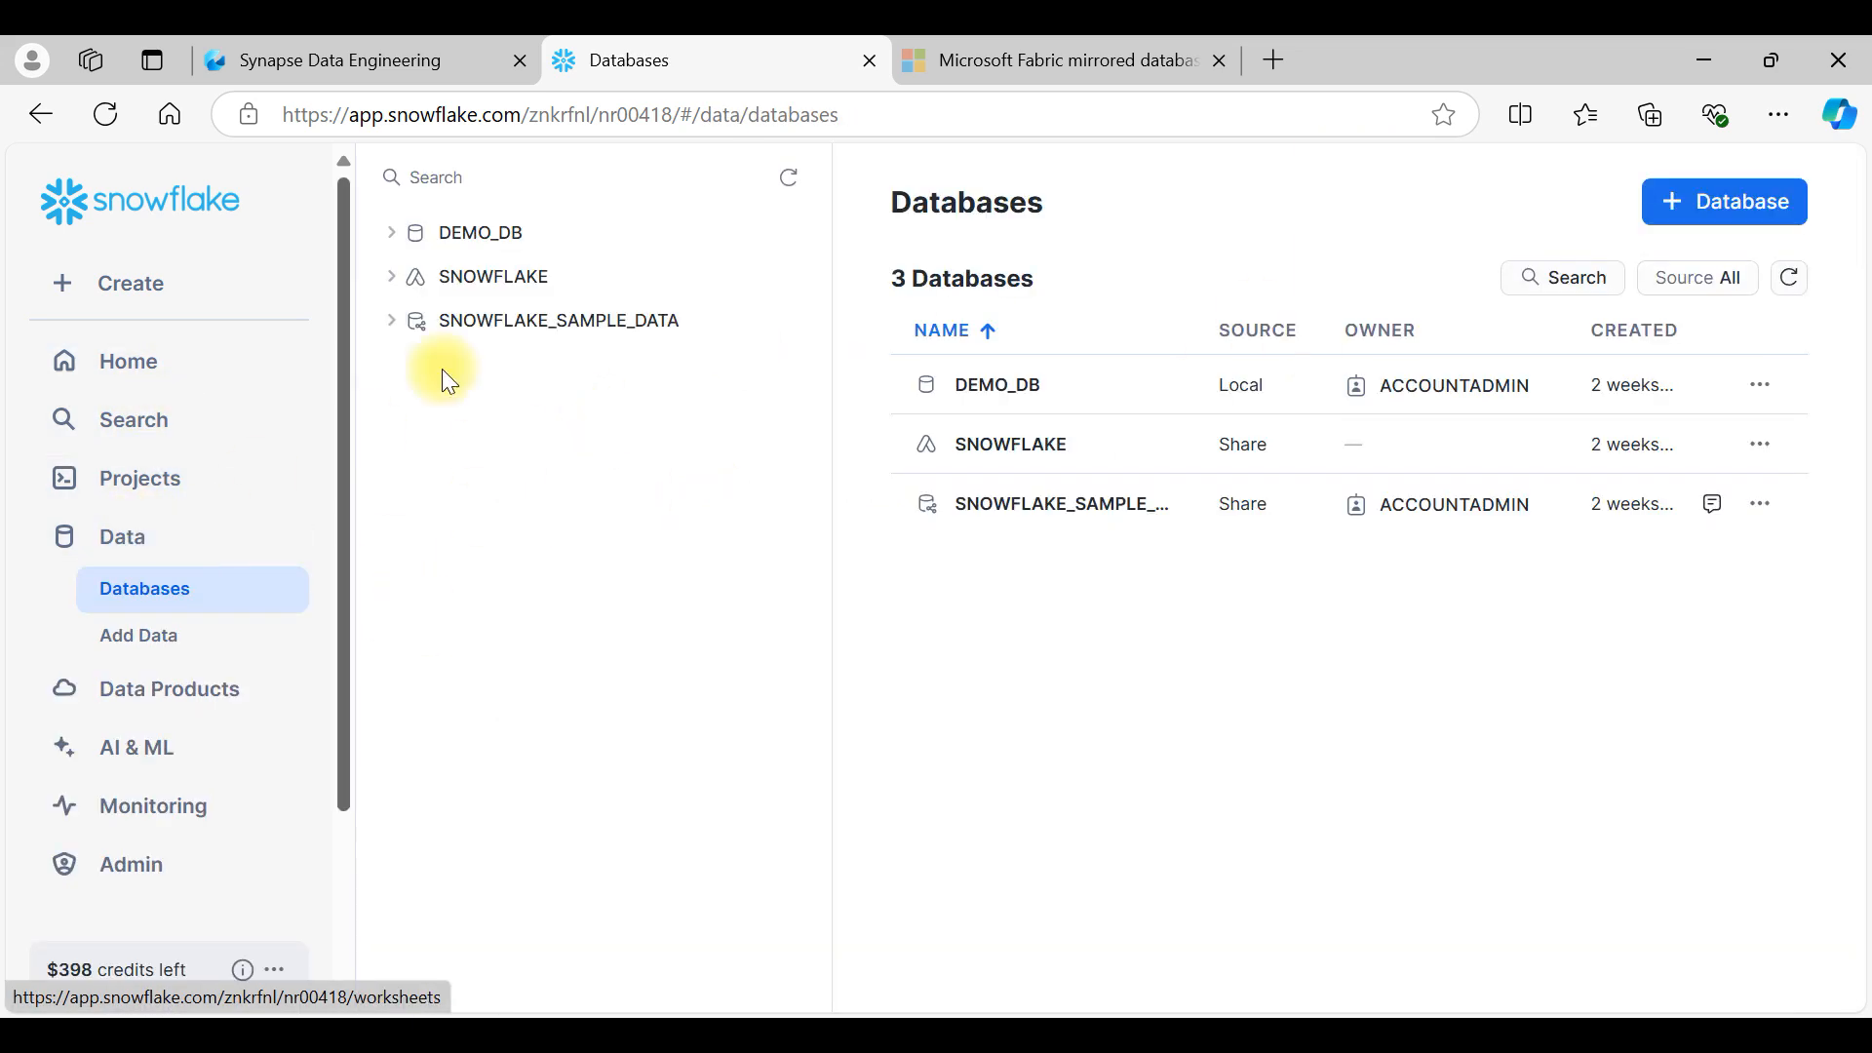
{"action": "left_click", "coordinate": [526, 240]}
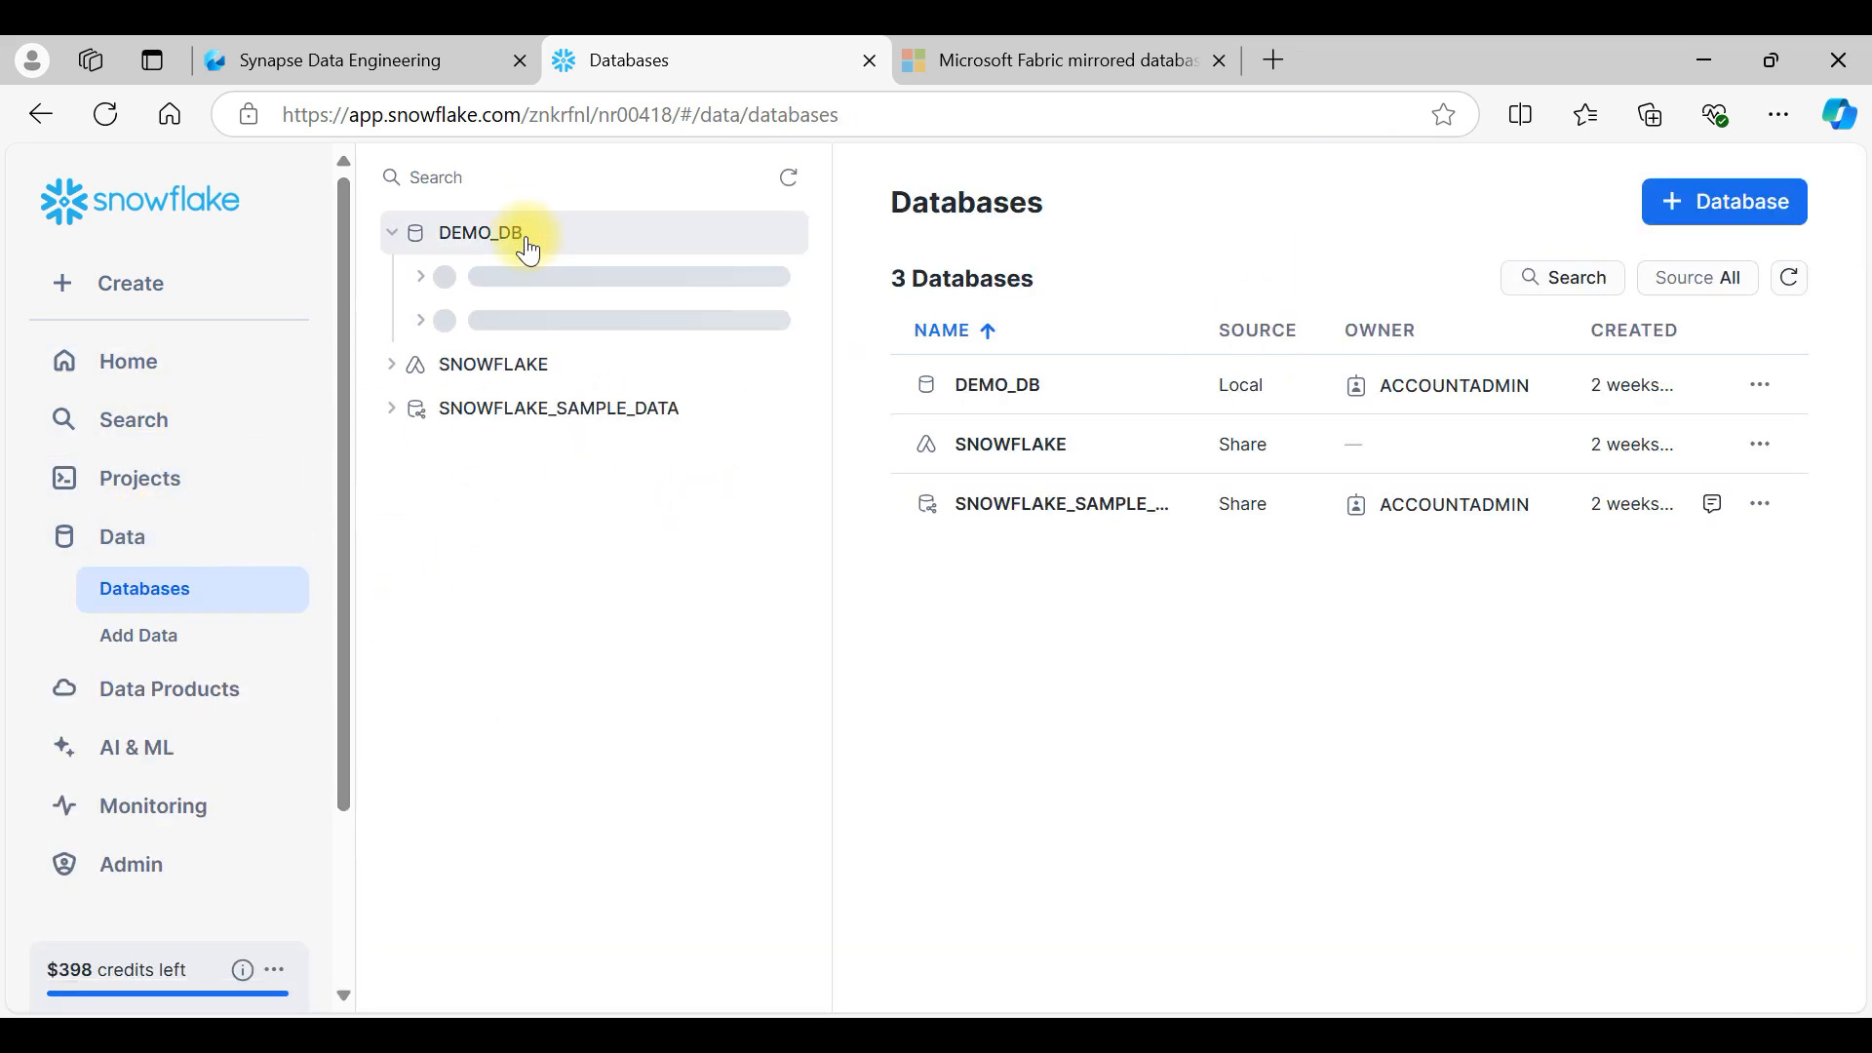
{"action": "left_click", "coordinate": [515, 349]}
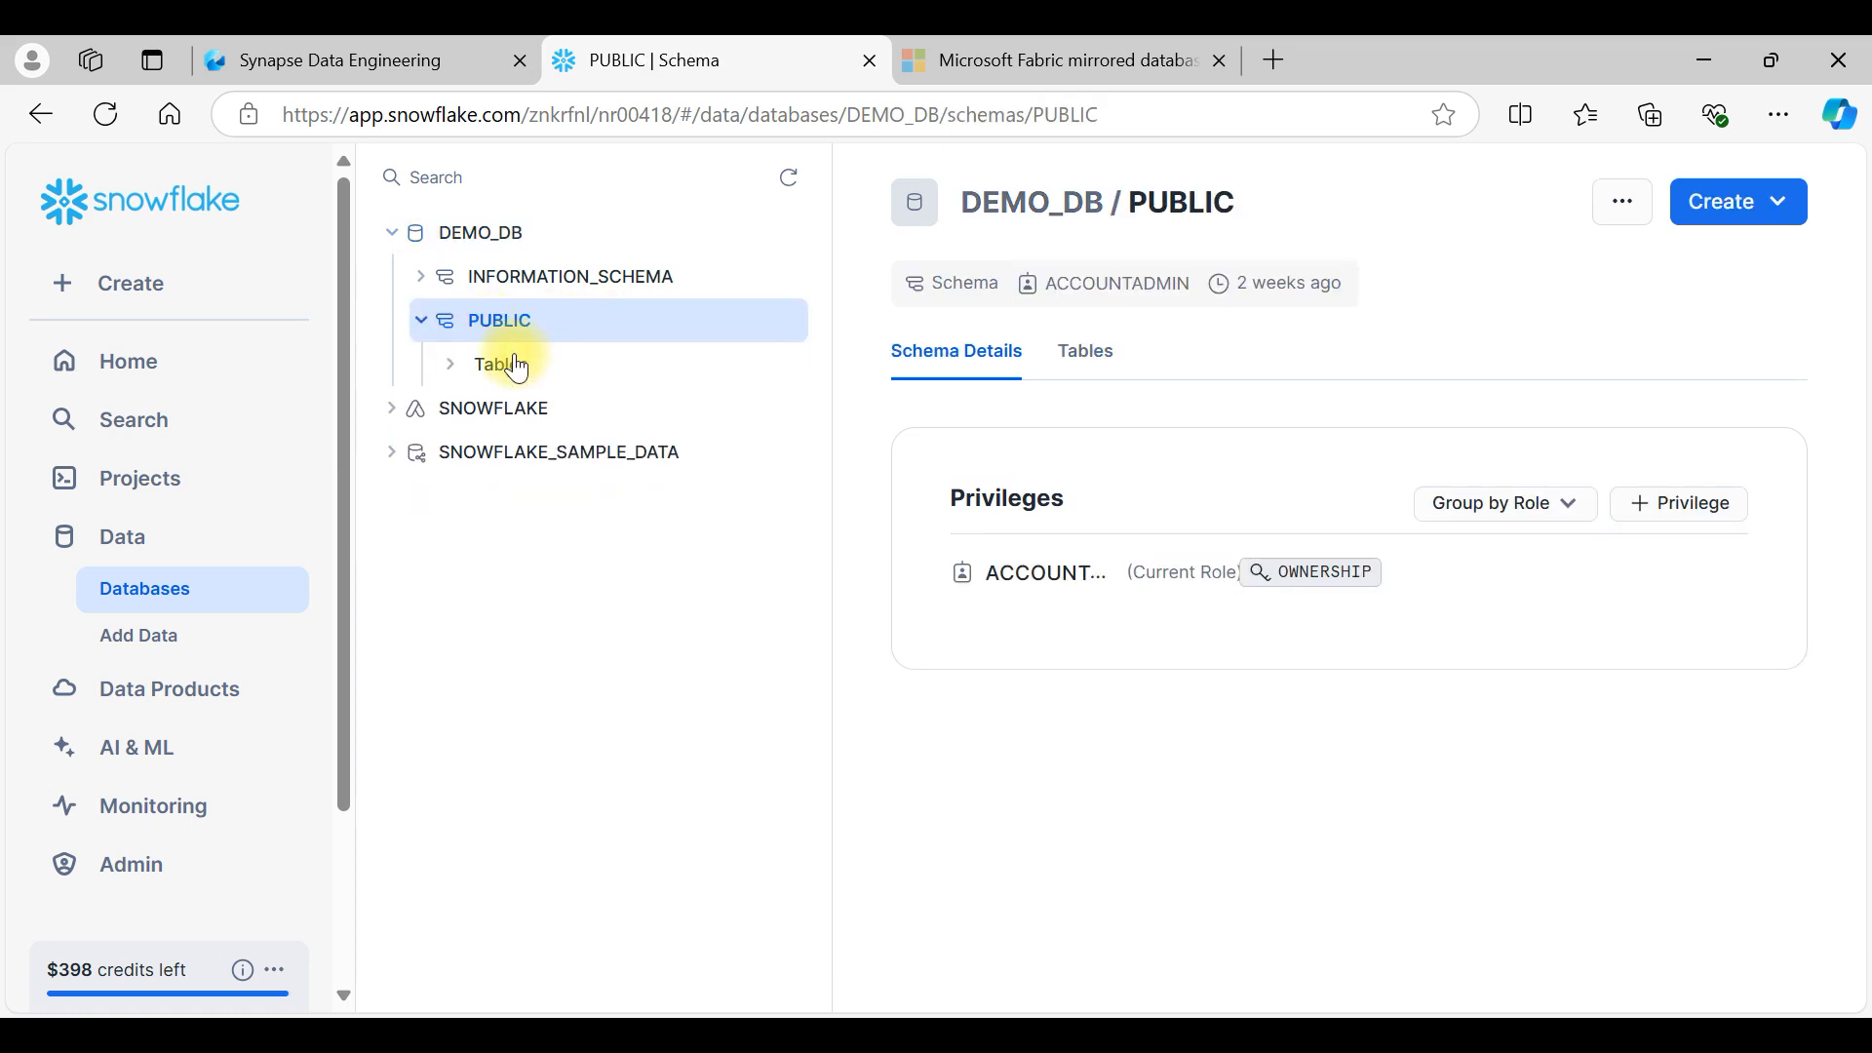
{"action": "left_click", "coordinate": [512, 368]}
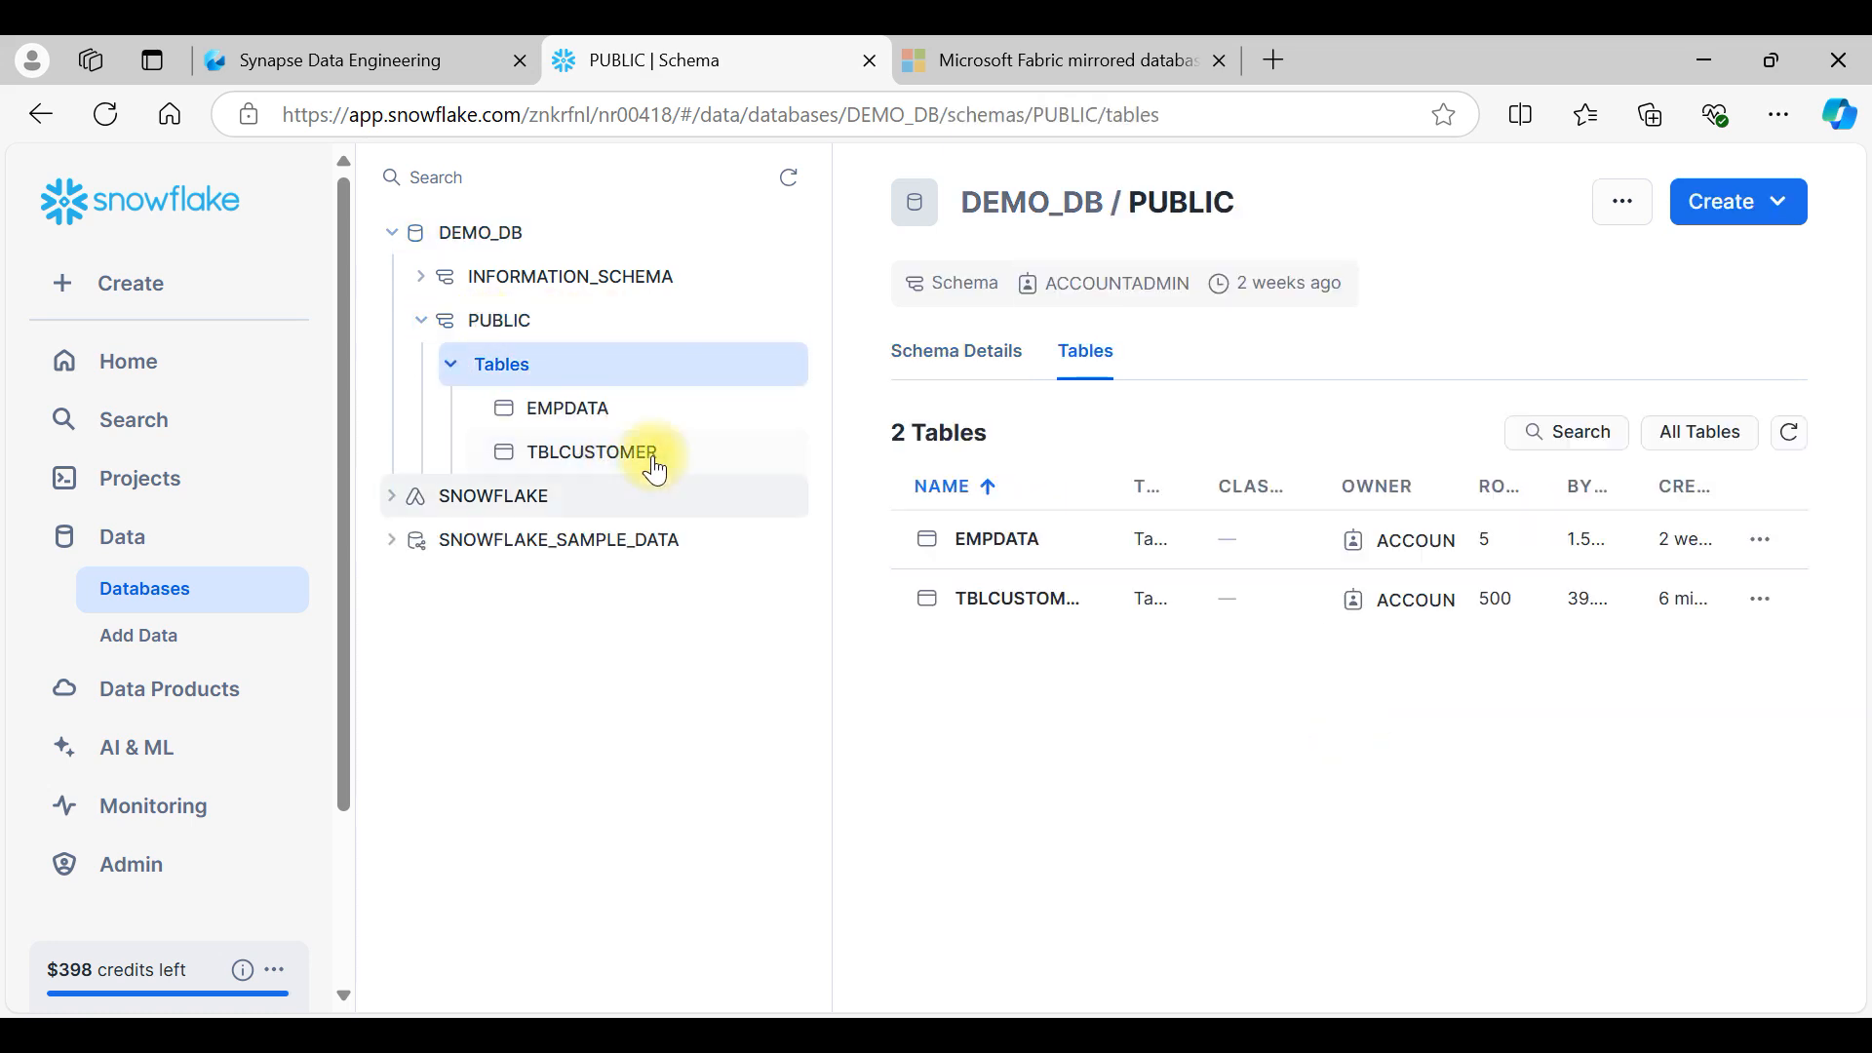
Step: Return to Fabric and run a new SQL query, select * from PUBLIC_TBLCUSTOMER, enlarging the results area slightly
{"action": "left_click", "coordinate": [406, 58]}
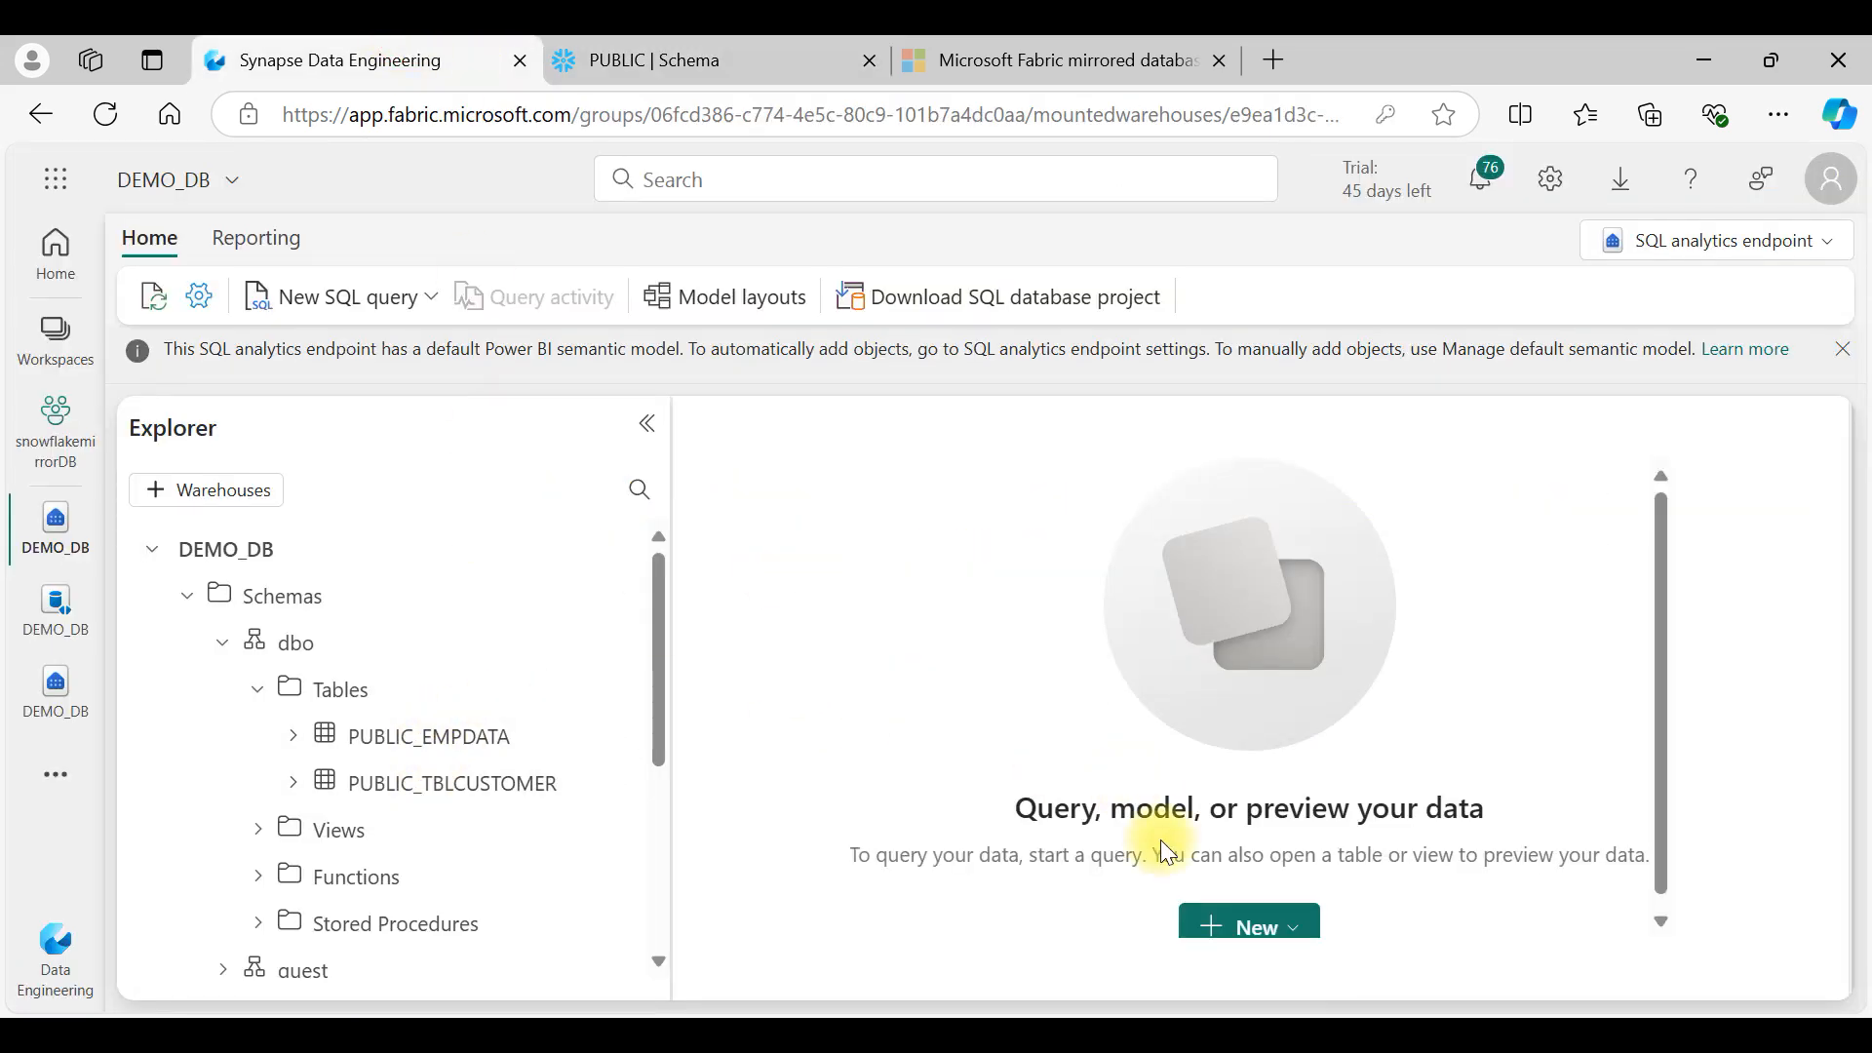
{"action": "left_click", "coordinate": [367, 304]}
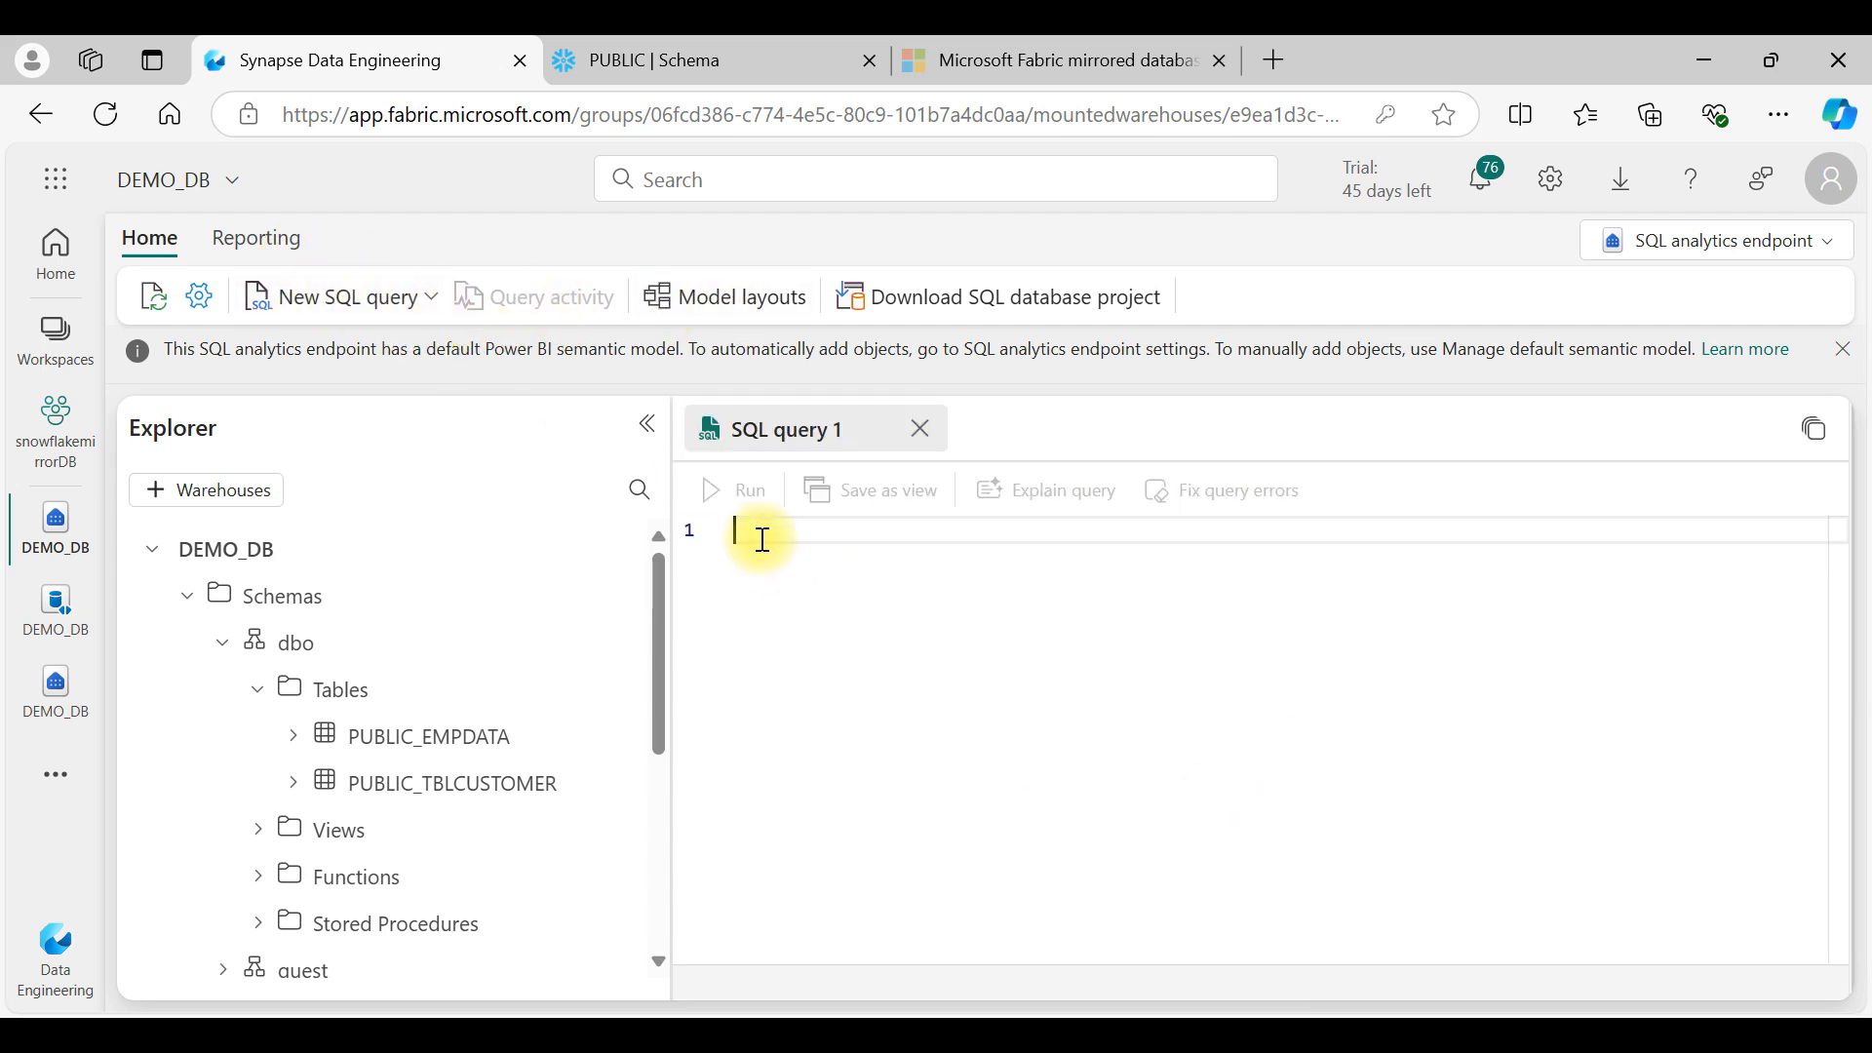
{"action": "type", "text": "a"}
{"action": "key", "text": "BackSpace"}
{"action": "type", "text": "se"}
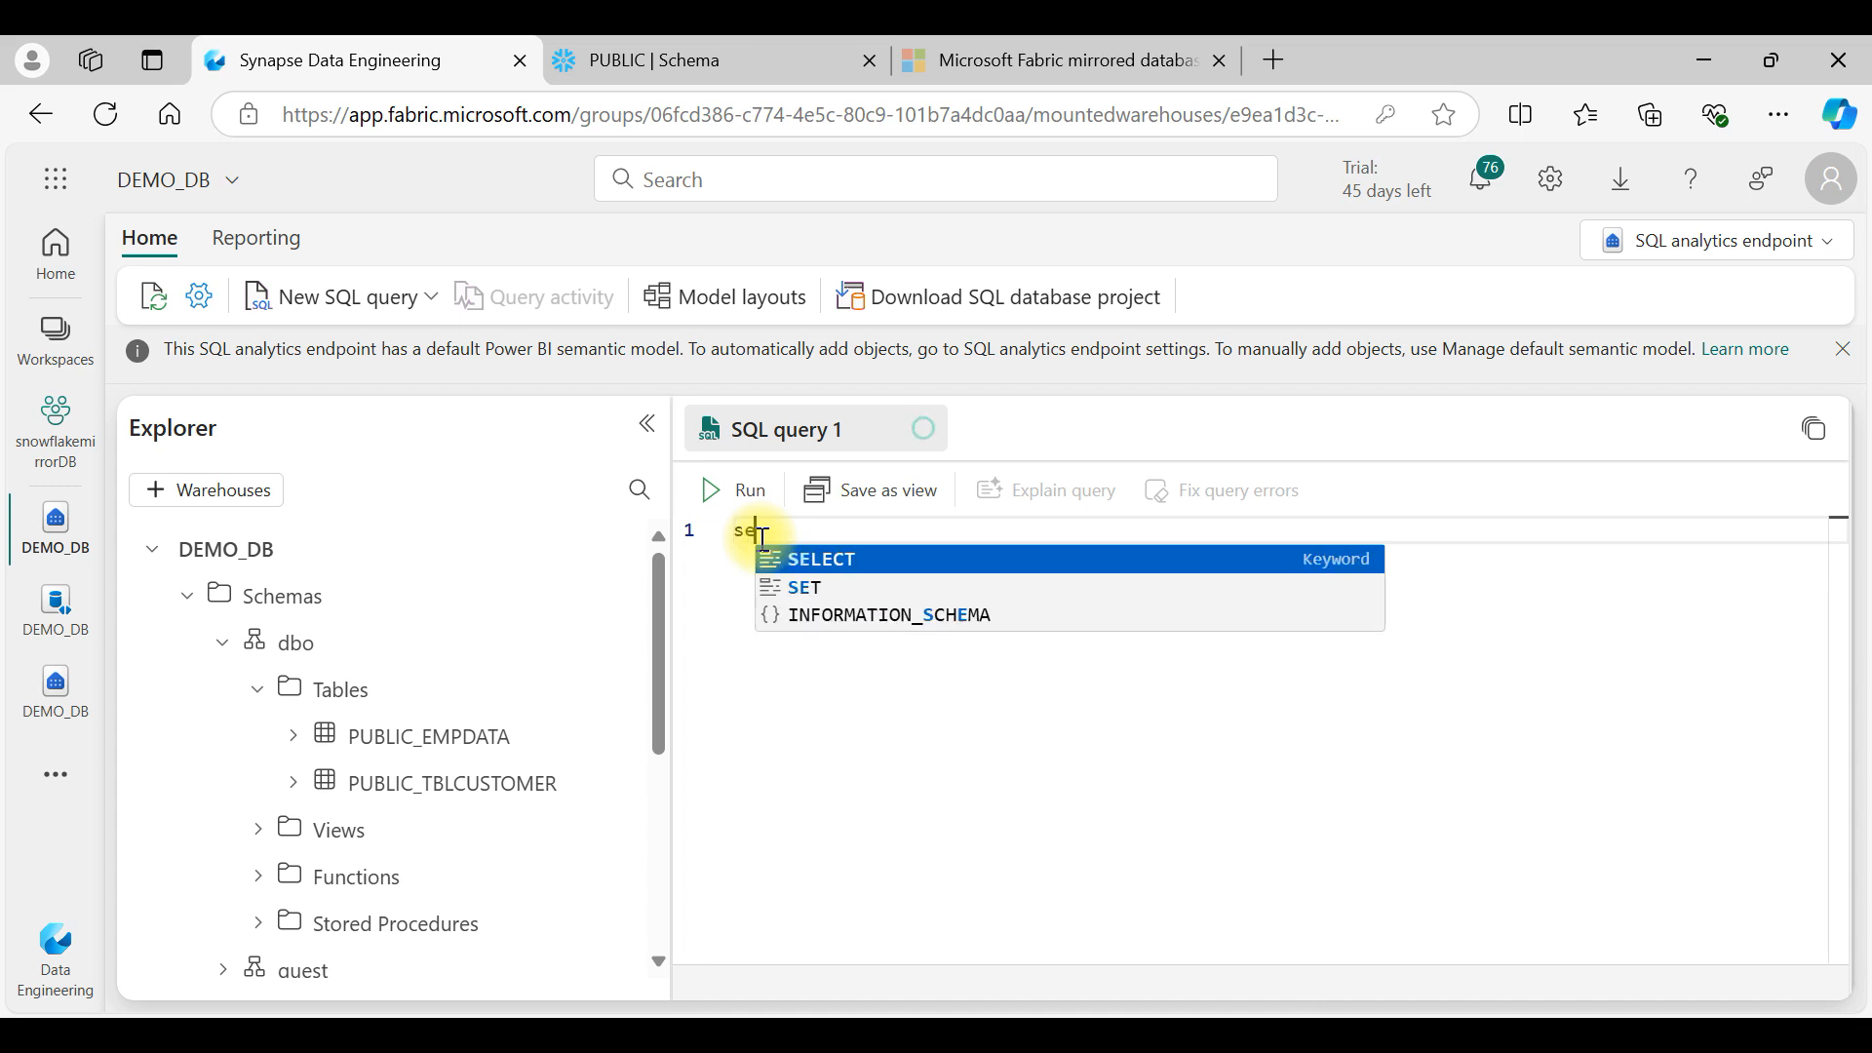
{"action": "type", "text": "lect * from pb"}
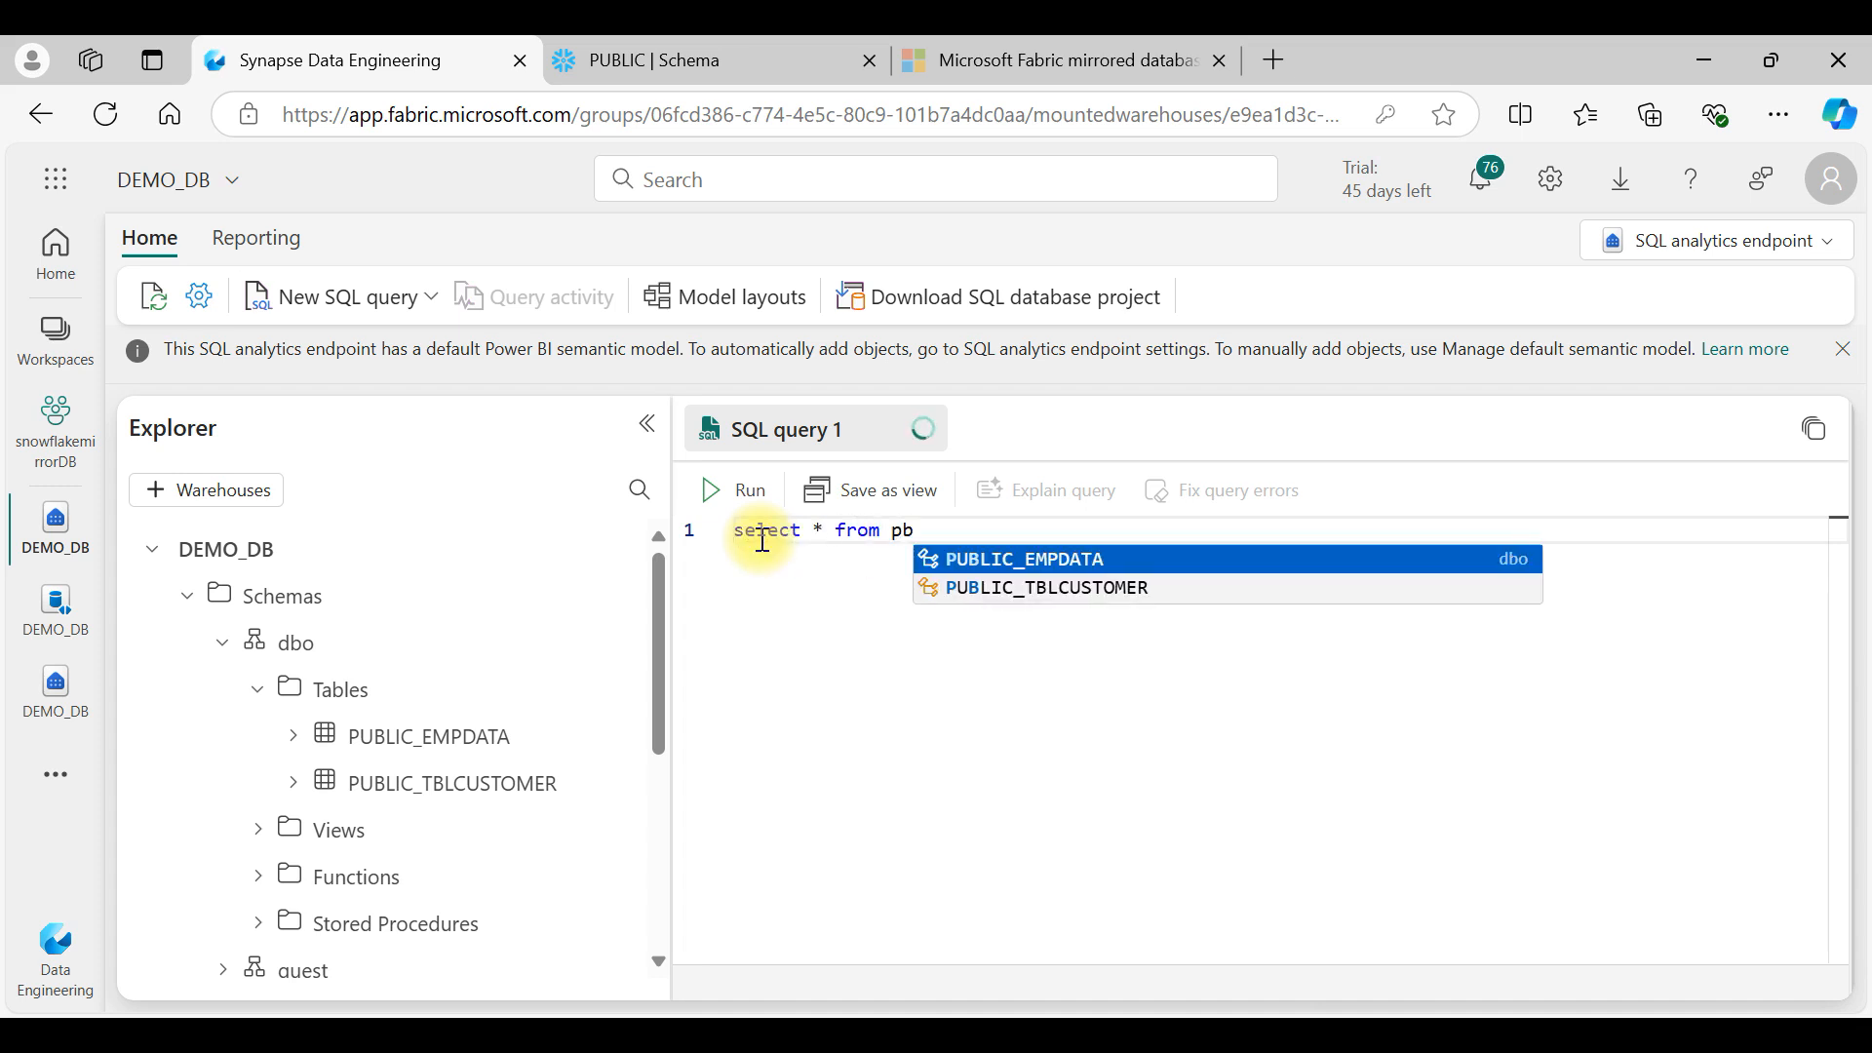
{"action": "key", "text": "Down"}
{"action": "key", "text": "Return"}
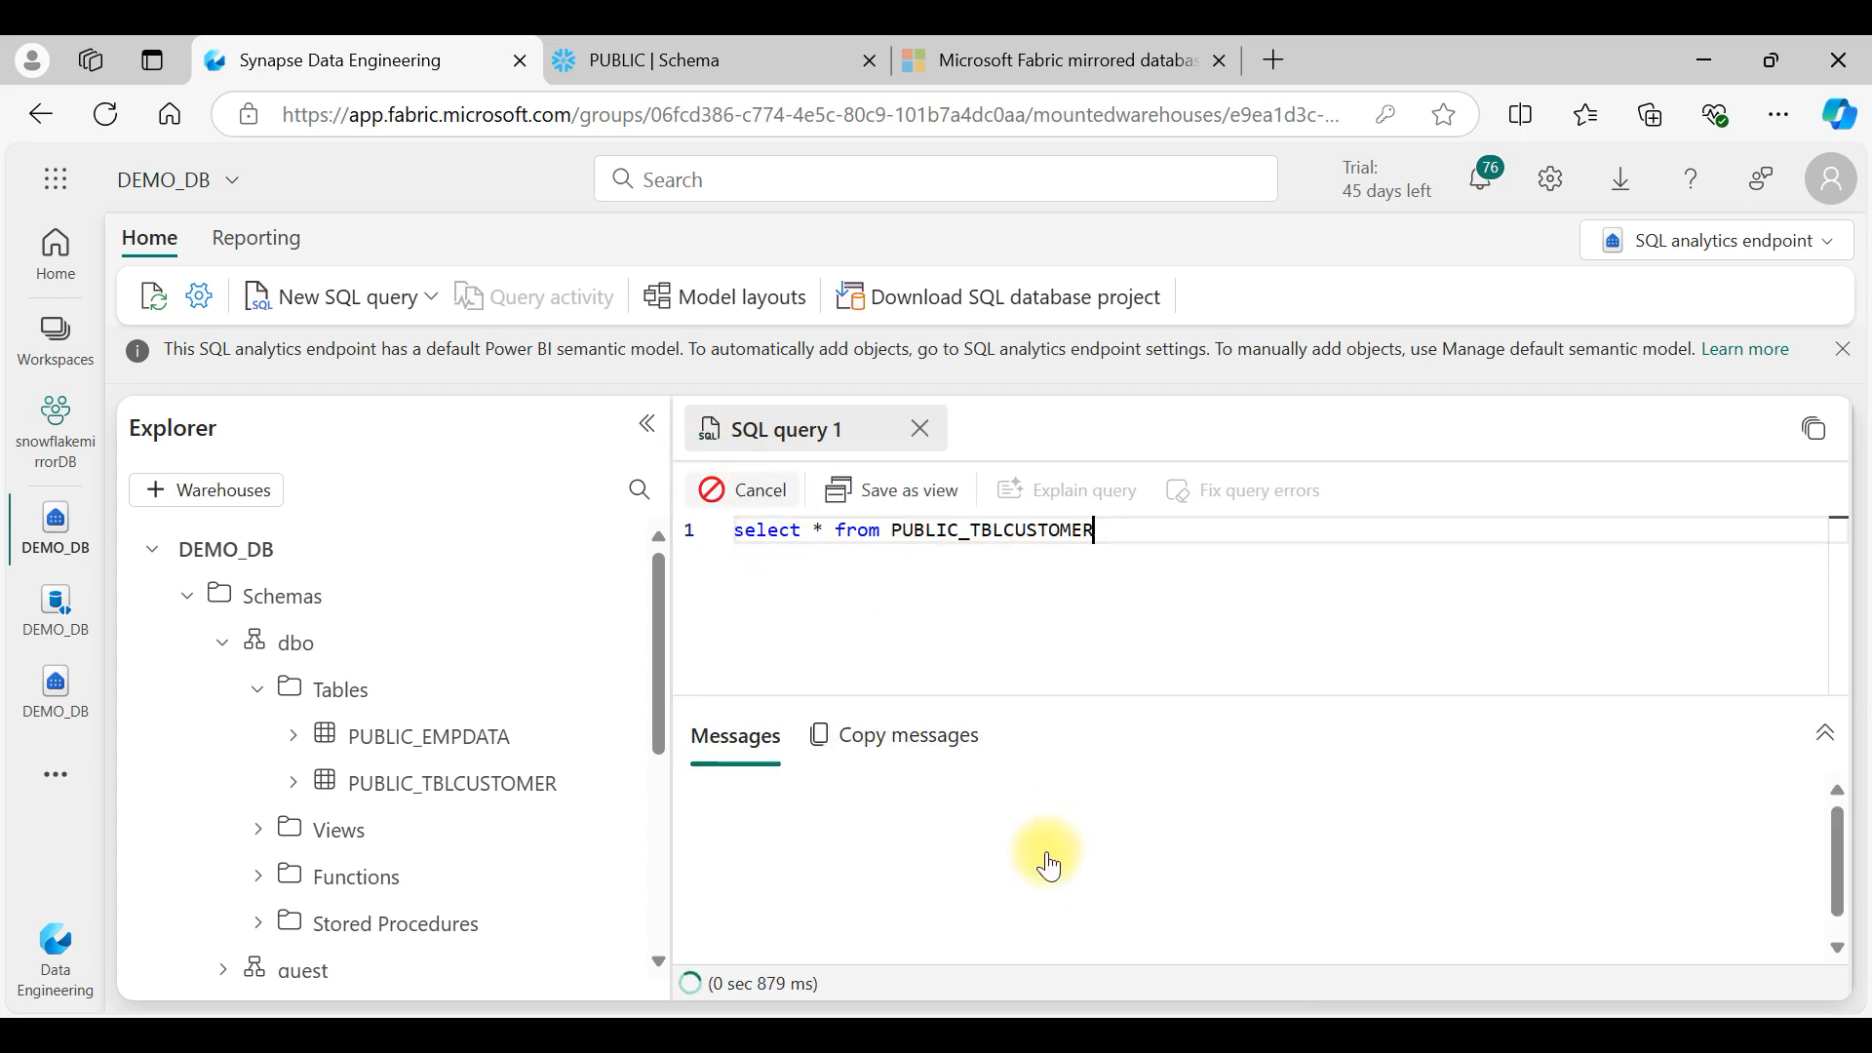
{"action": "left_click_drag", "start_coordinate": [1233, 704], "coordinate": [1233, 672]}
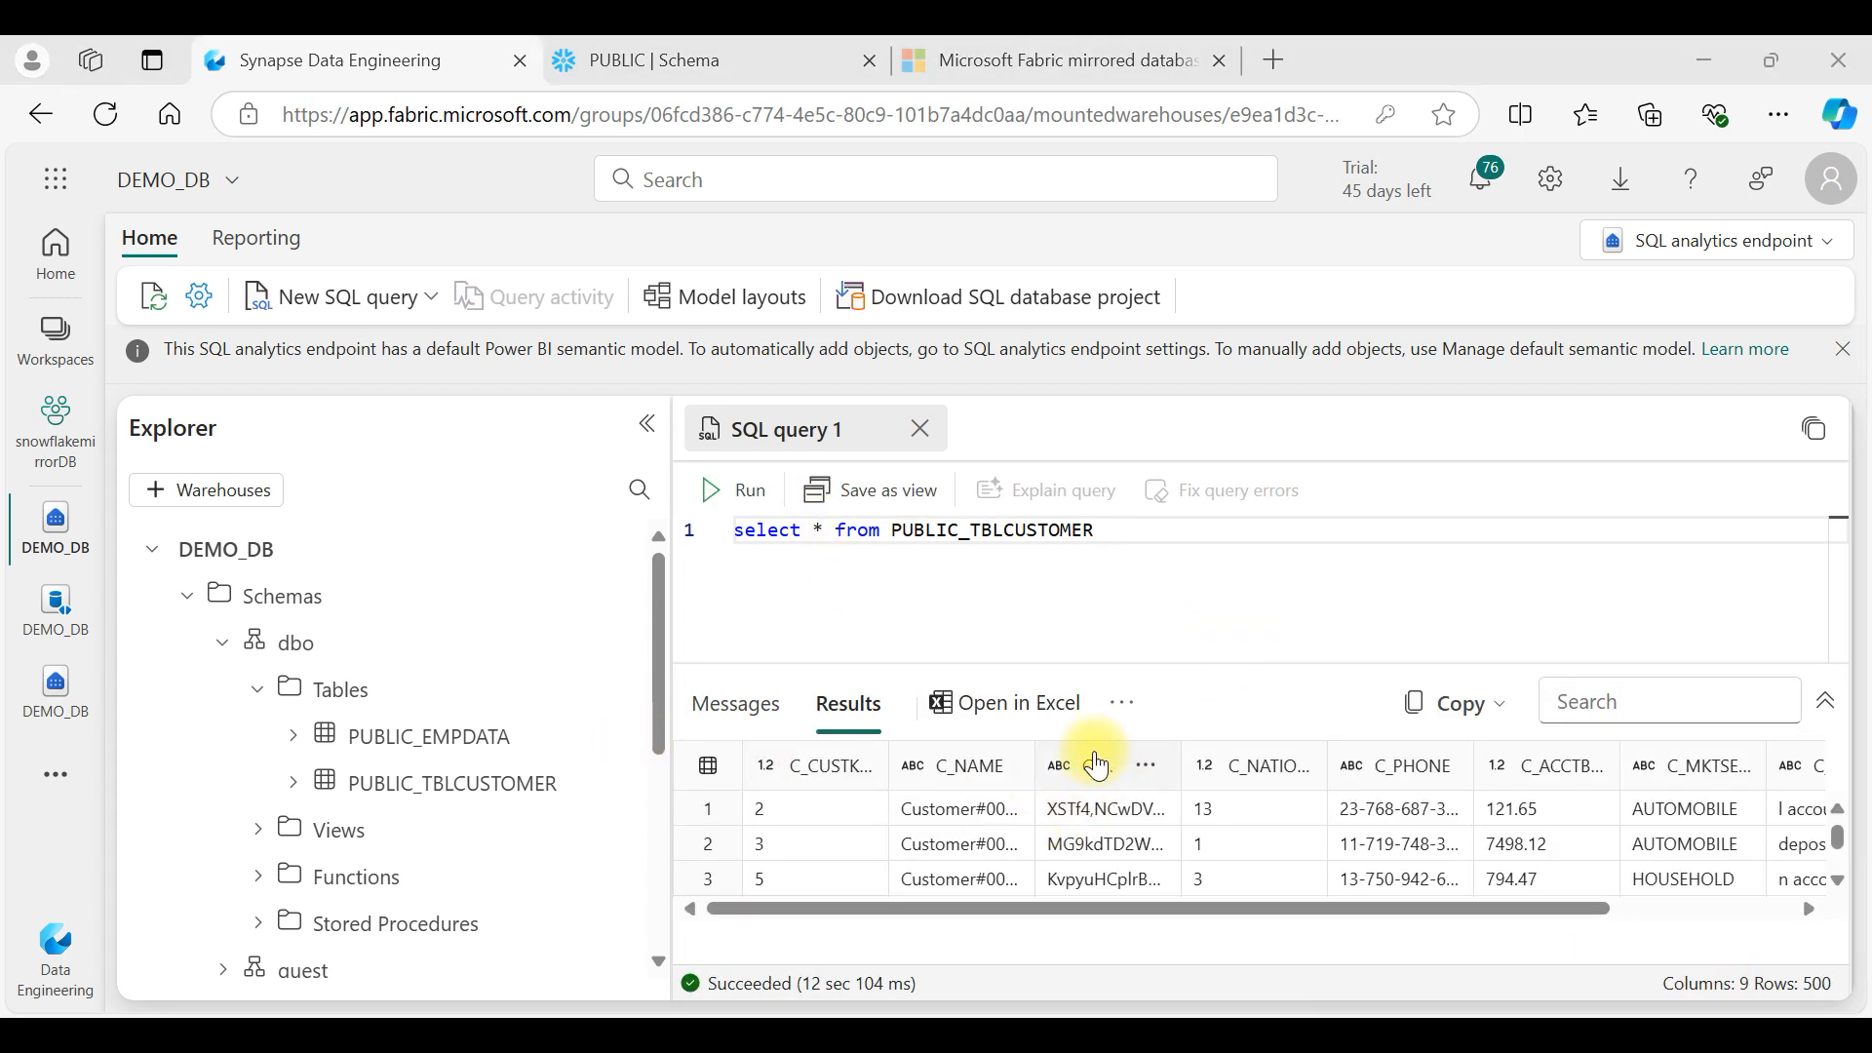
{"action": "left_click", "coordinate": [824, 531]}
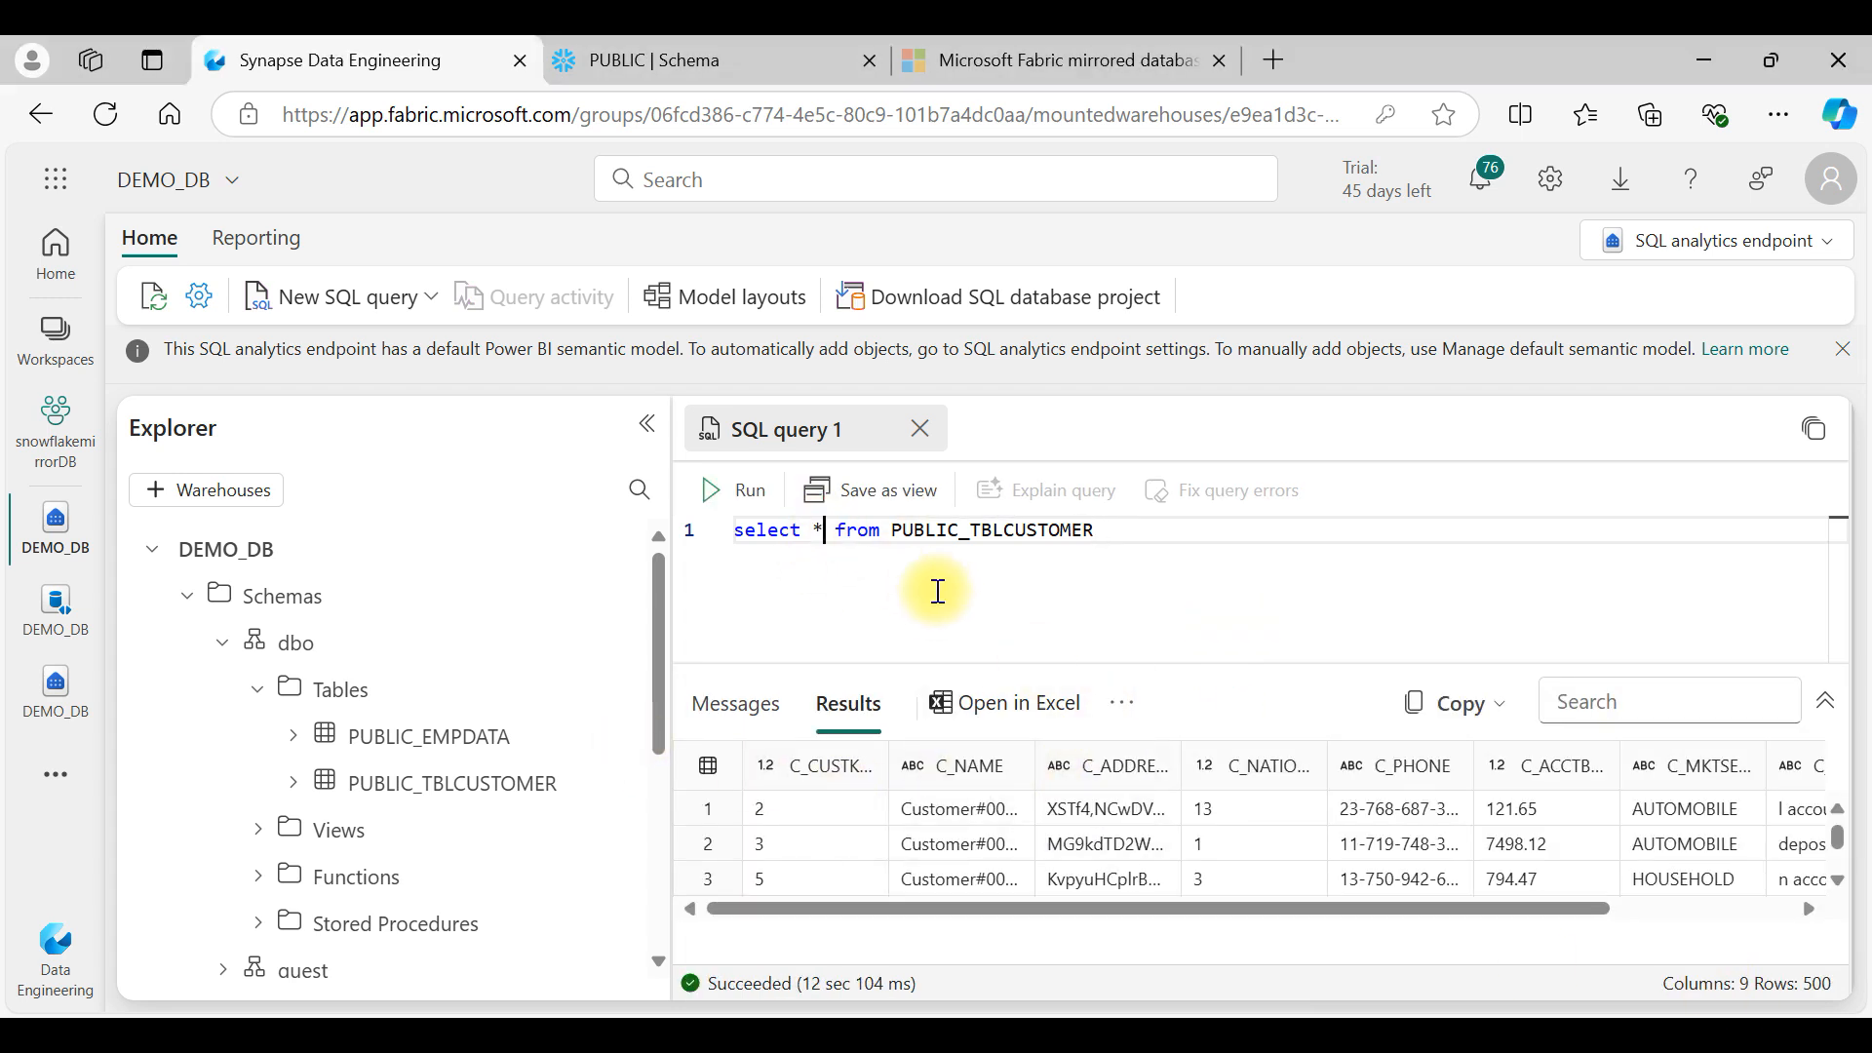
Step: Change the query to select count(1) from PUBLIC_TBLCUSTOMER and run it
{"action": "key", "text": "BackSpace"}
{"action": "type", "text": "count"}
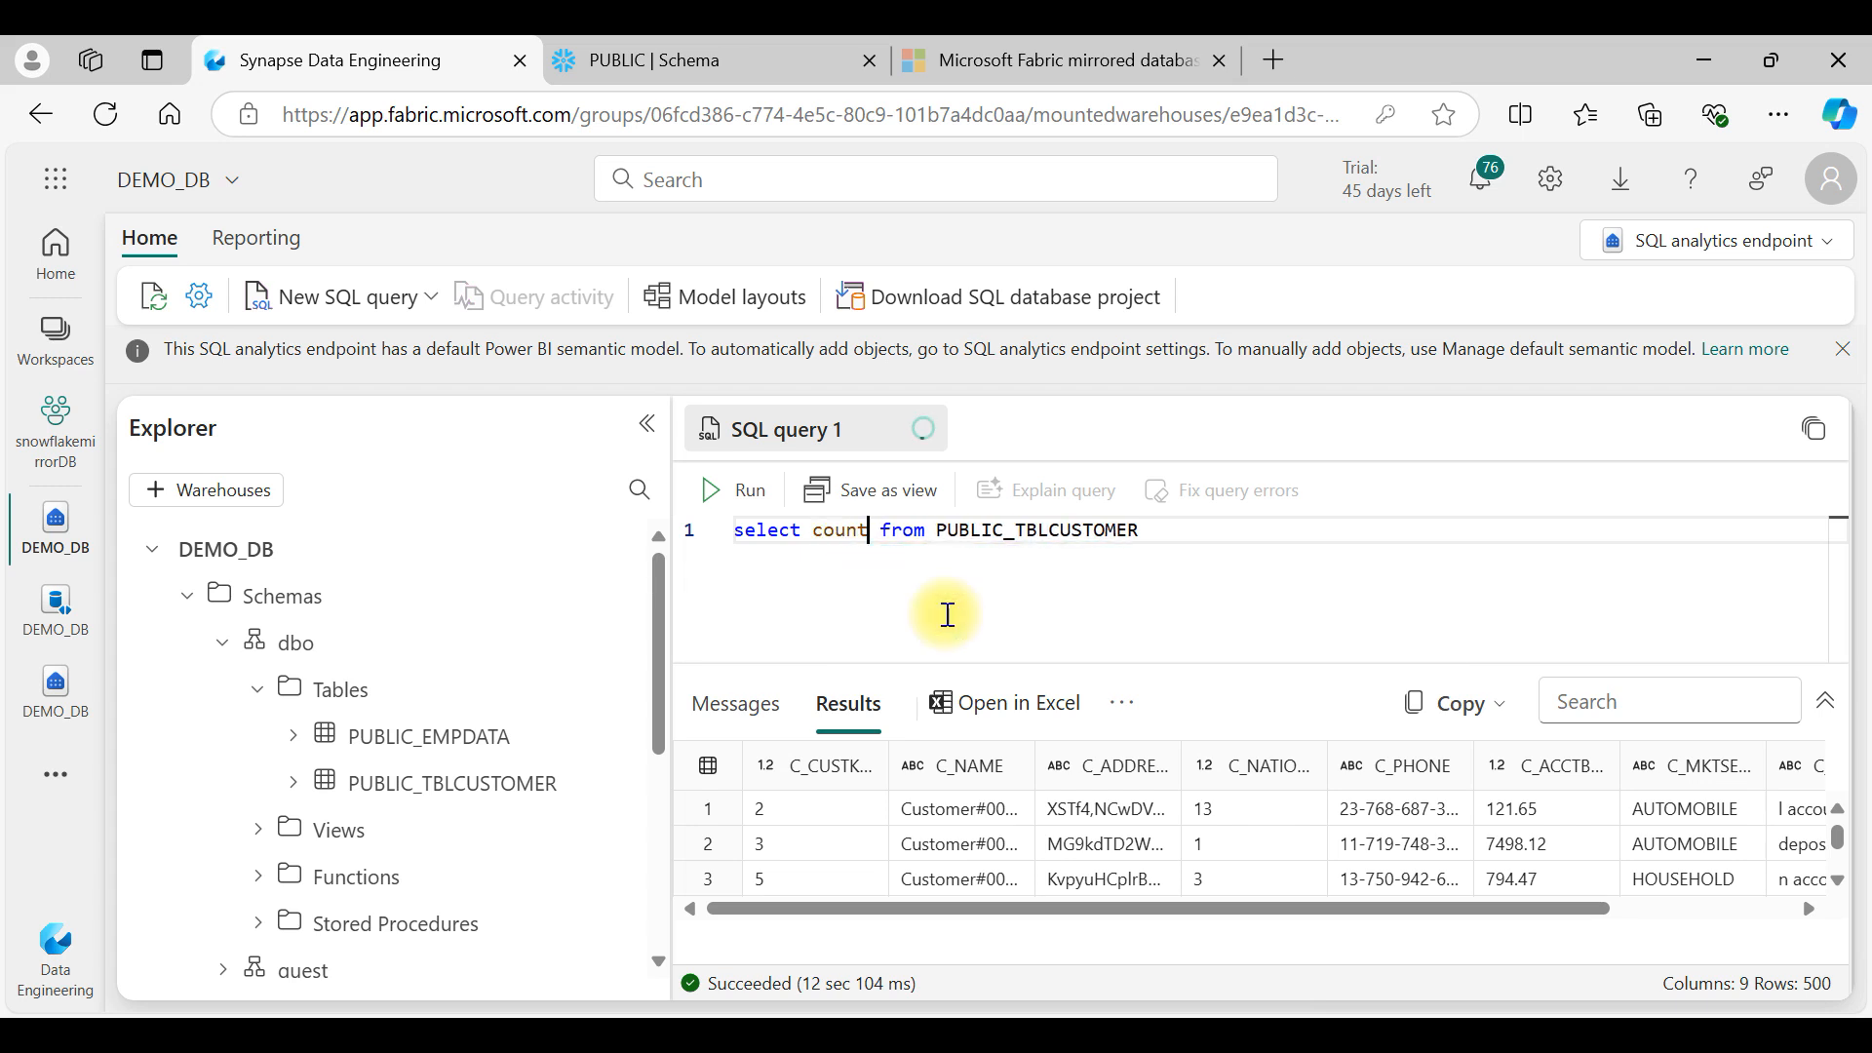
{"action": "type", "text": "(1)"}
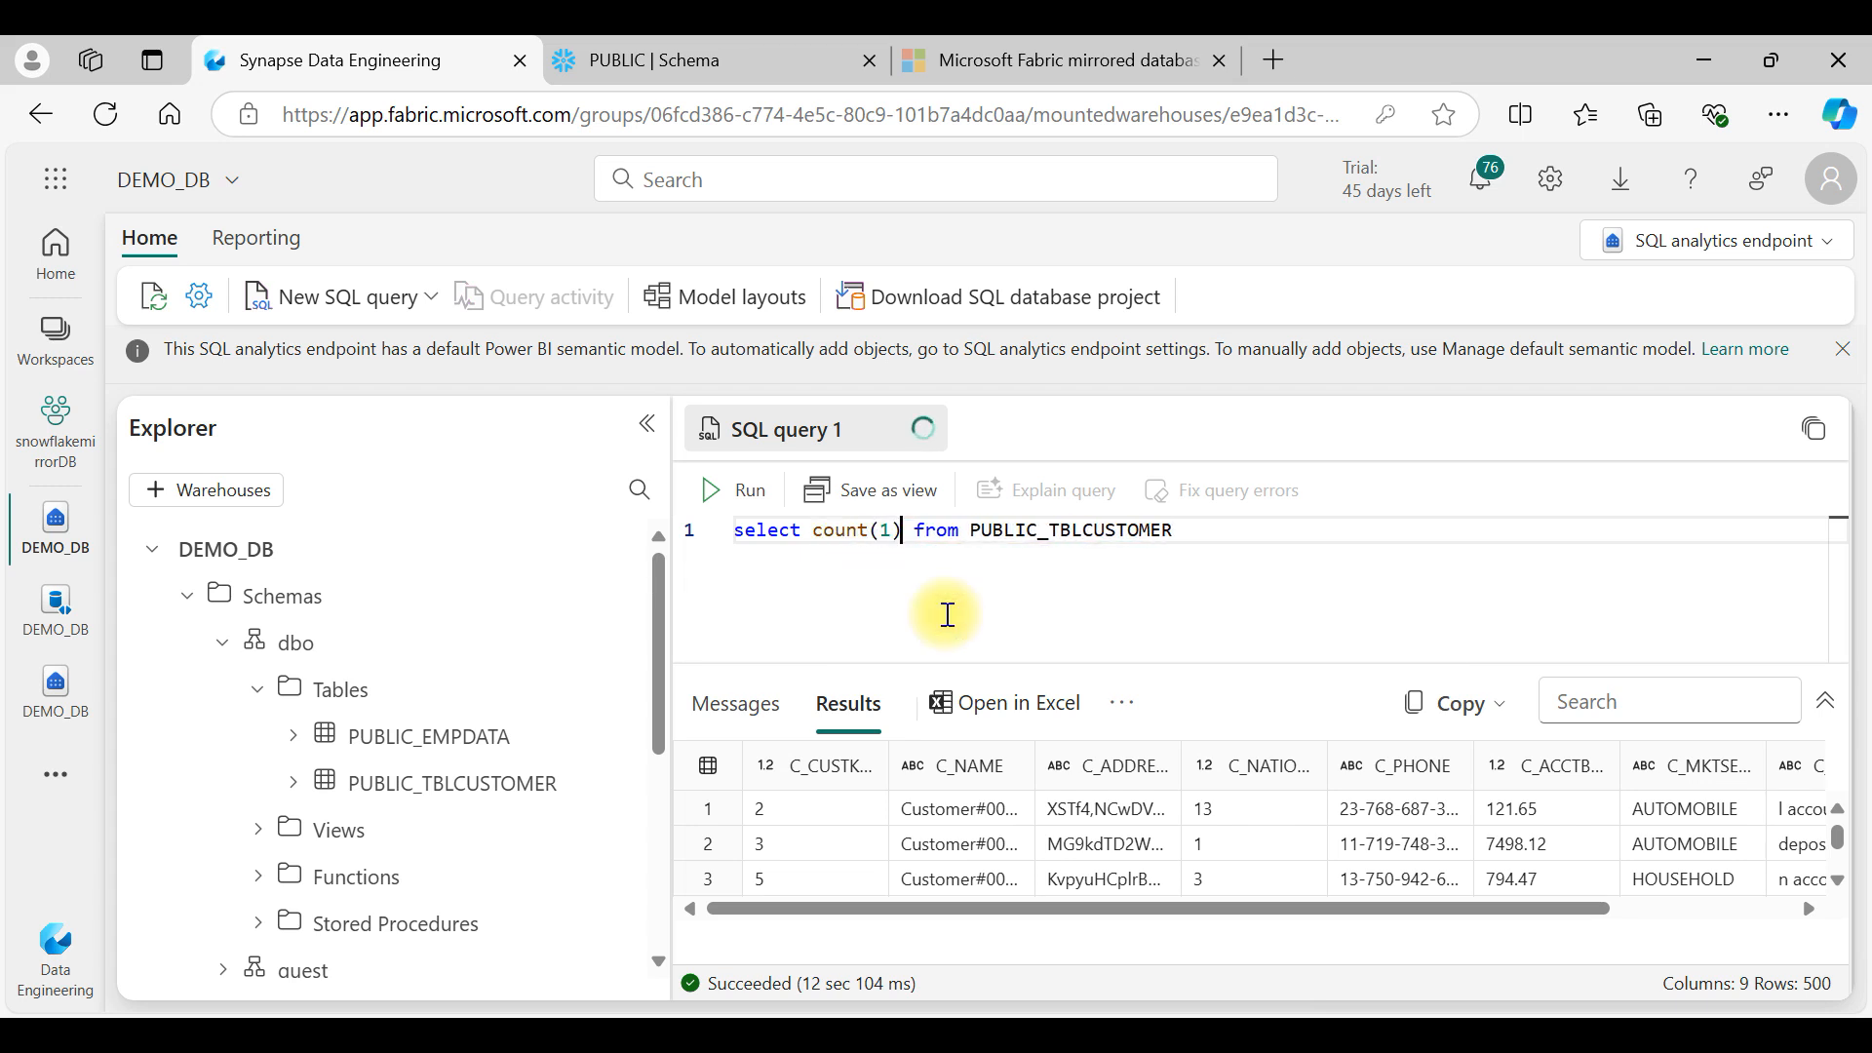
{"action": "left_click", "coordinate": [751, 492]}
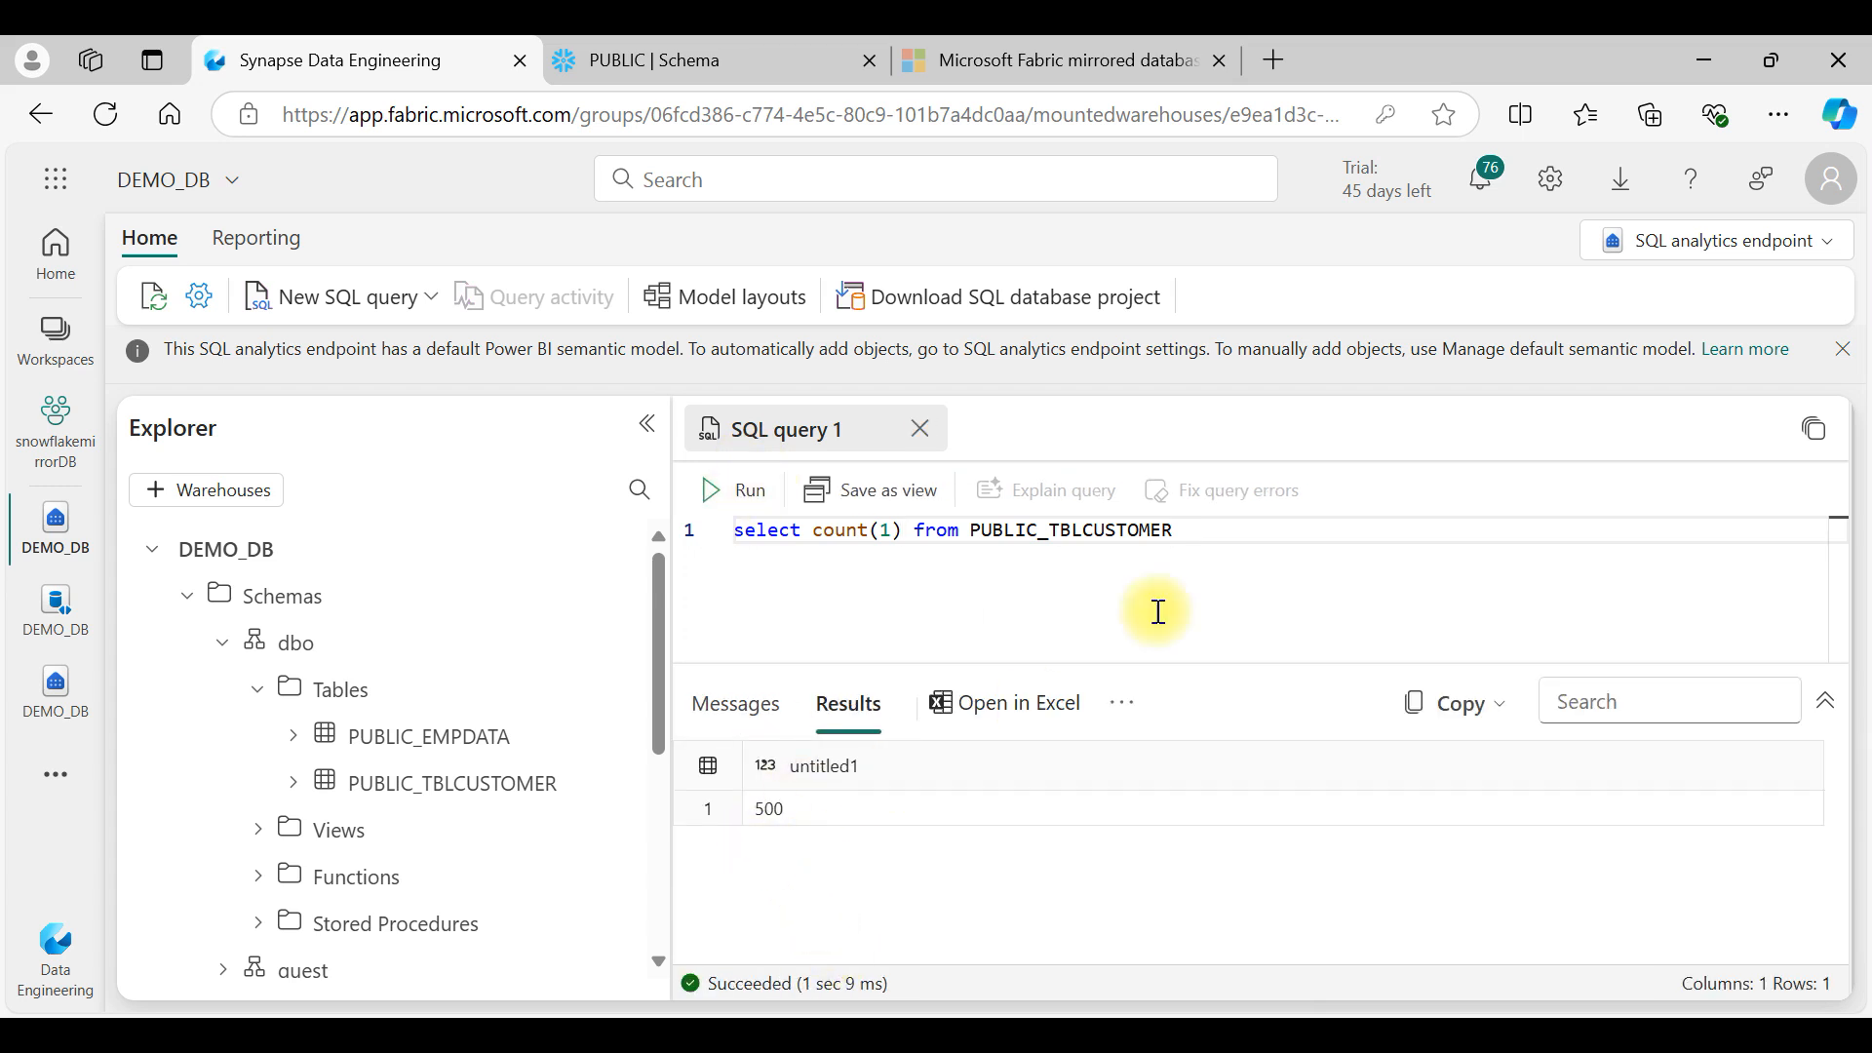
Step: Switch to Snowflake and open the existing SQL worksheet at its tblcustomer statements
{"action": "left_click", "coordinate": [604, 60]}
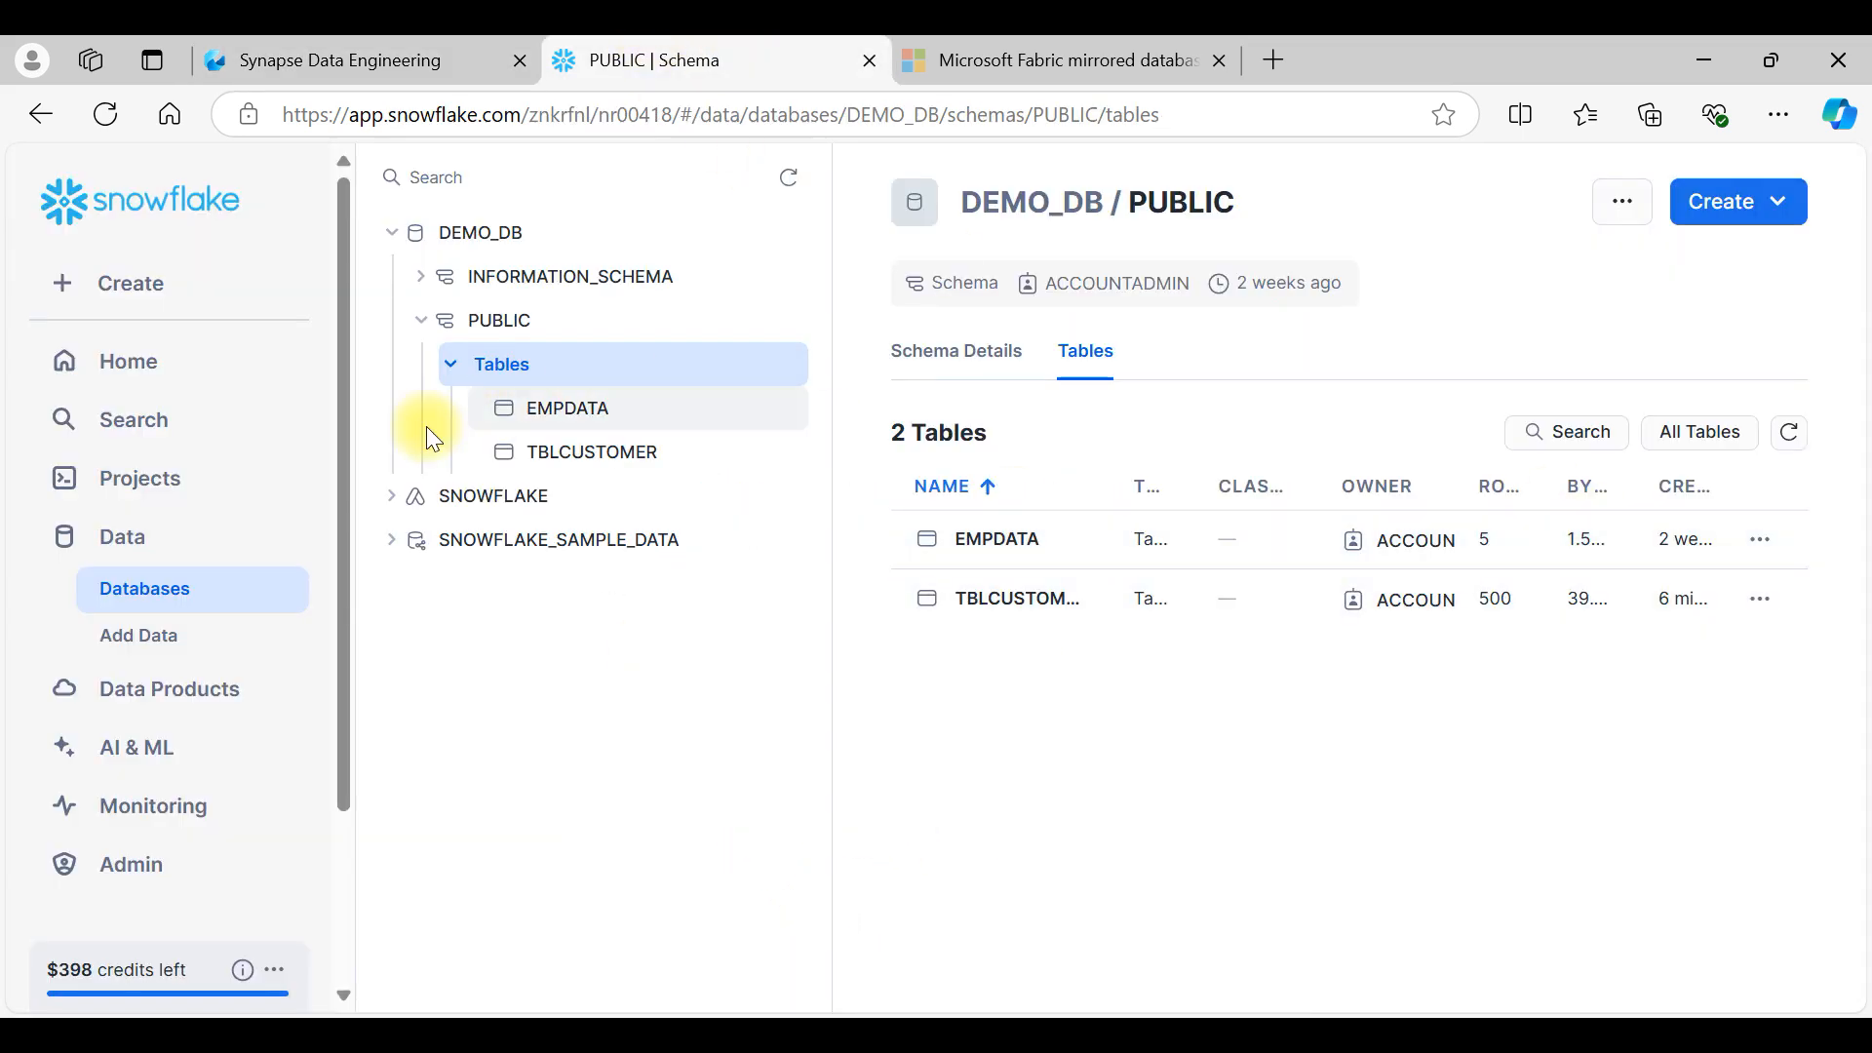
{"action": "left_click", "coordinate": [148, 482]}
{"action": "left_click", "coordinate": [583, 410]}
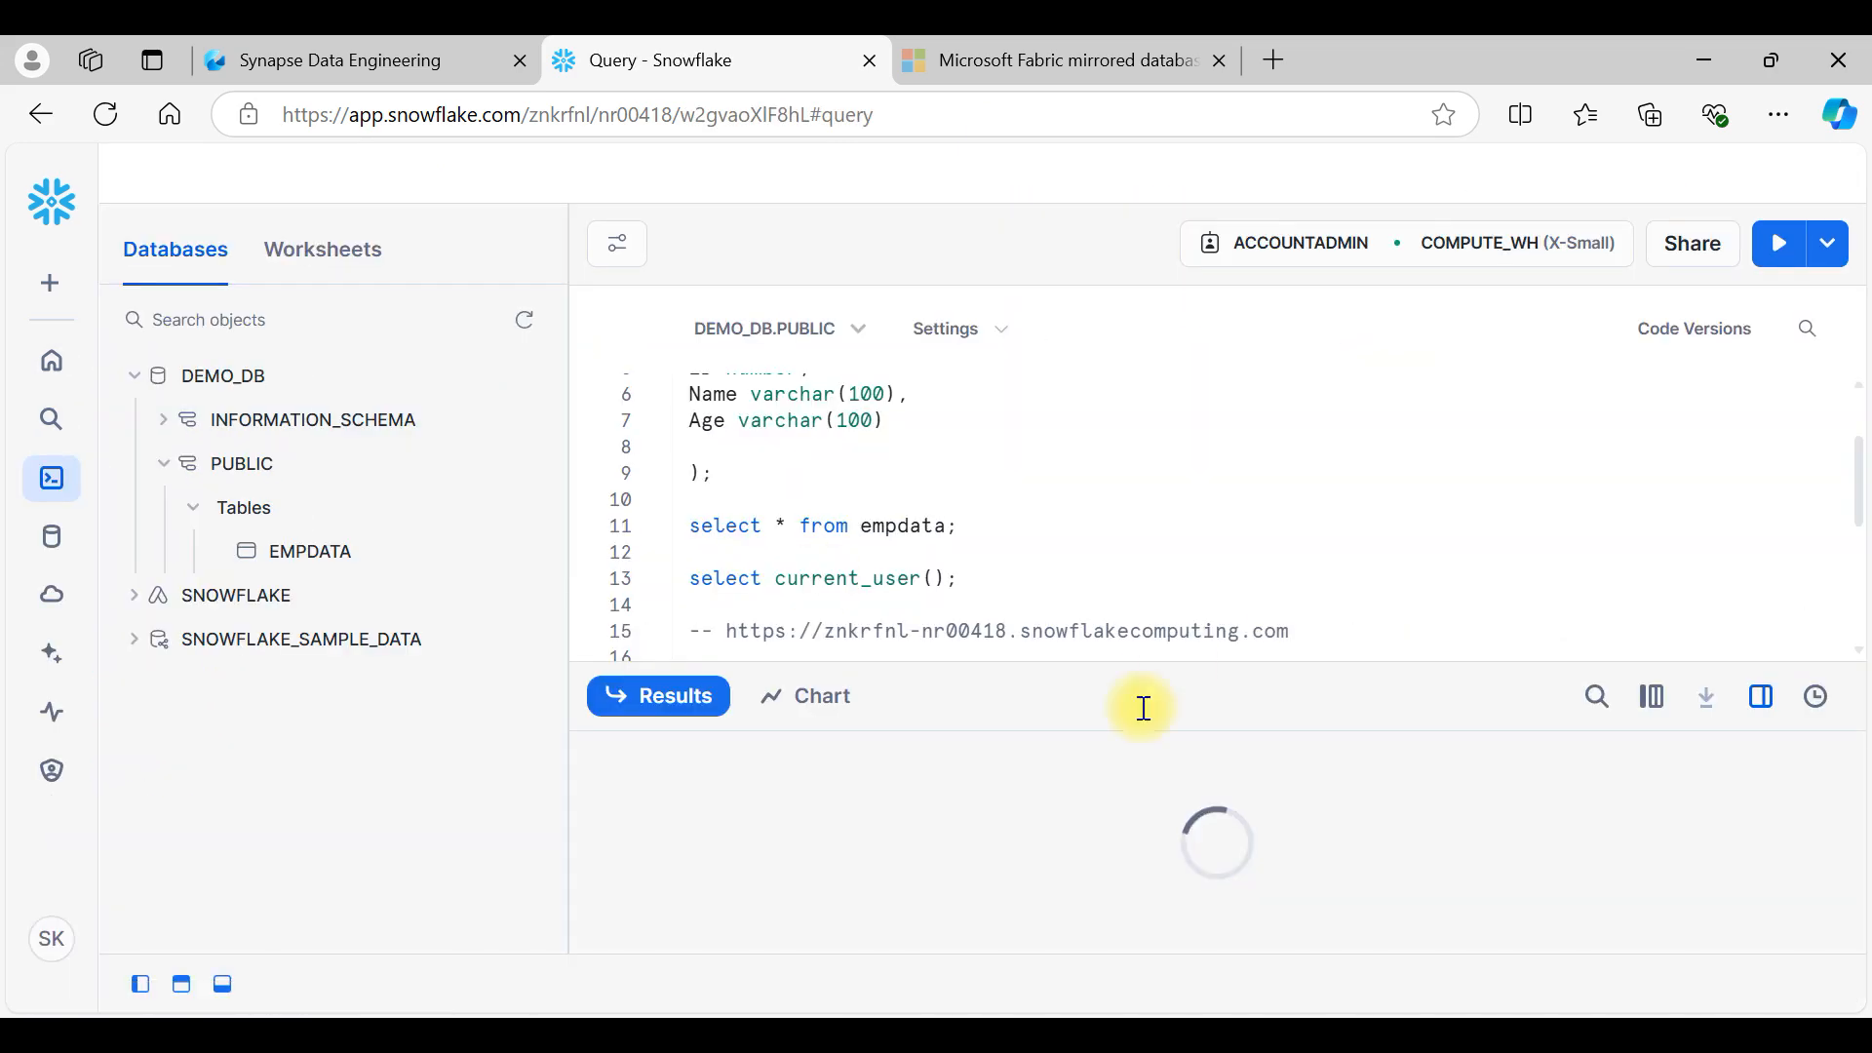
{"action": "scroll", "coordinate": [1254, 722], "scroll_direction": "down", "scroll_amount": 1}
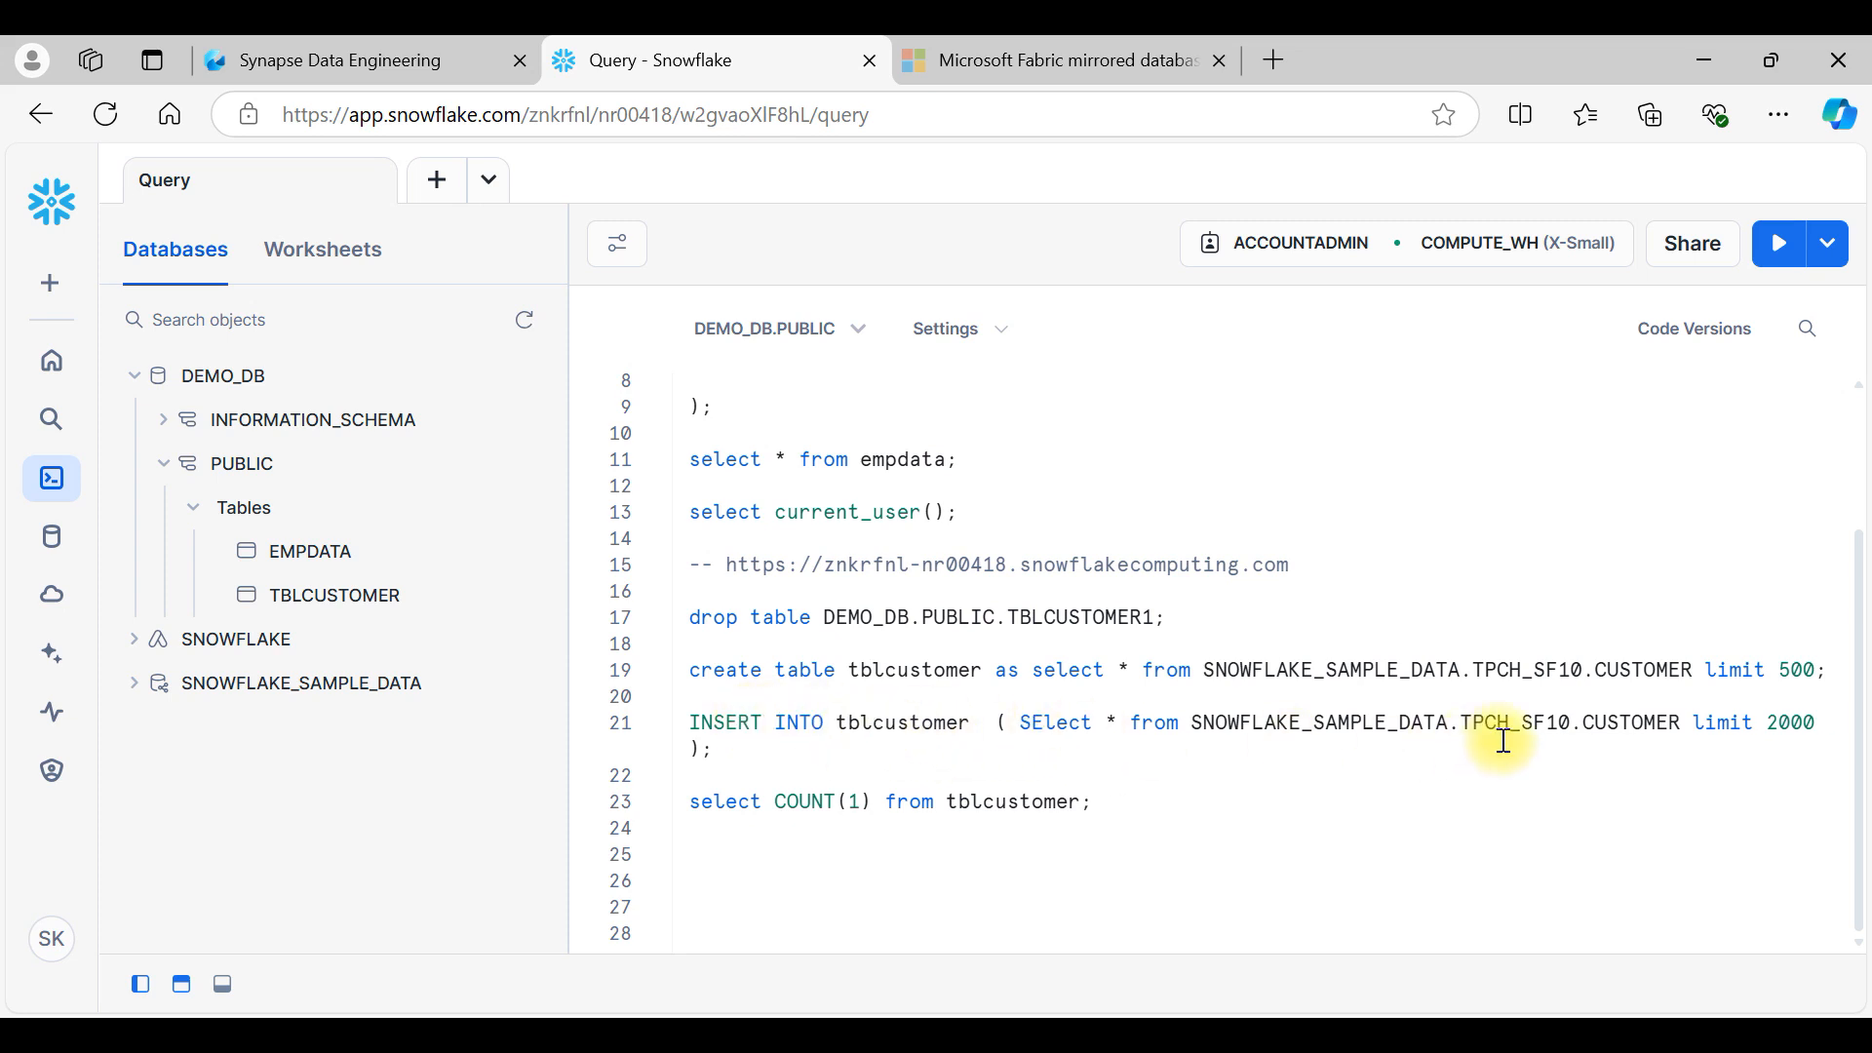
Step: Run the INSERT of 2000 rows from SNOWFLAKE_SAMPLE_DATA.TPCH_SF10.CUSTOMER into tblcustomer and count the table's rows with select COUNT(1)
{"action": "left_click", "coordinate": [1790, 724]}
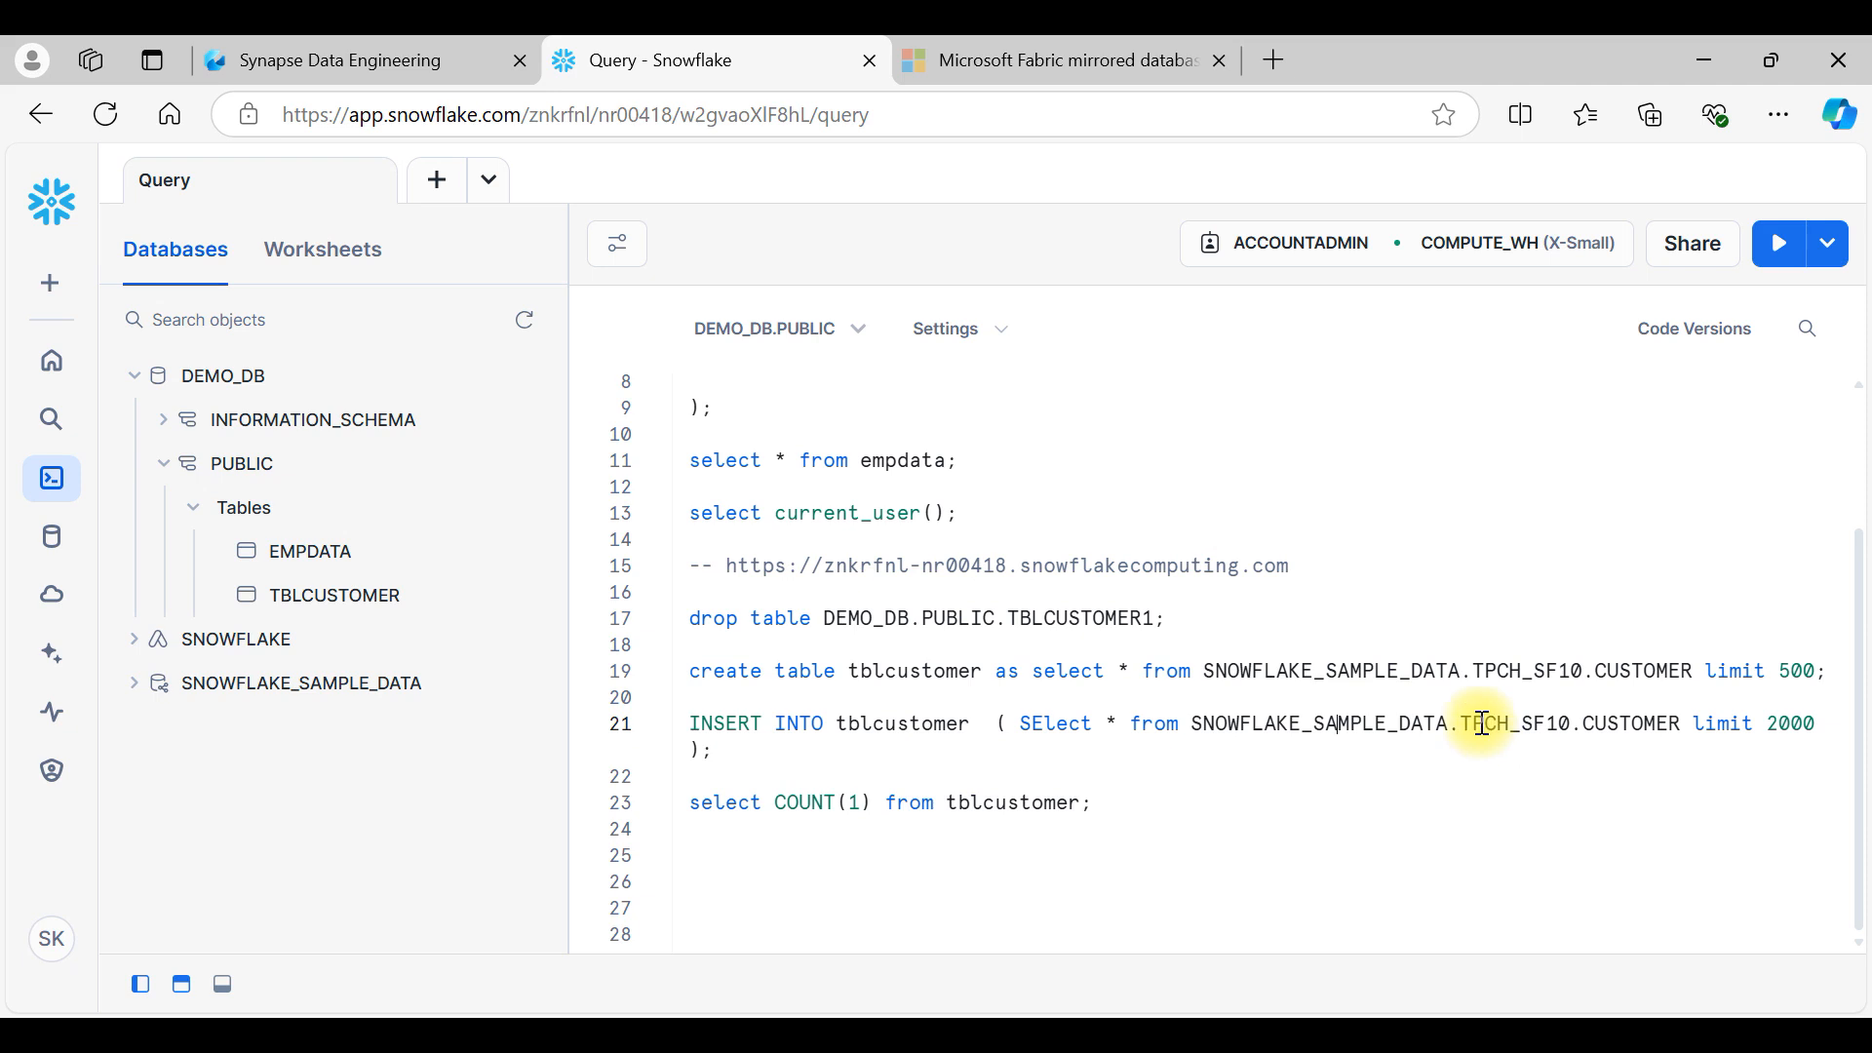
{"action": "key", "text": "ctrl+Return"}
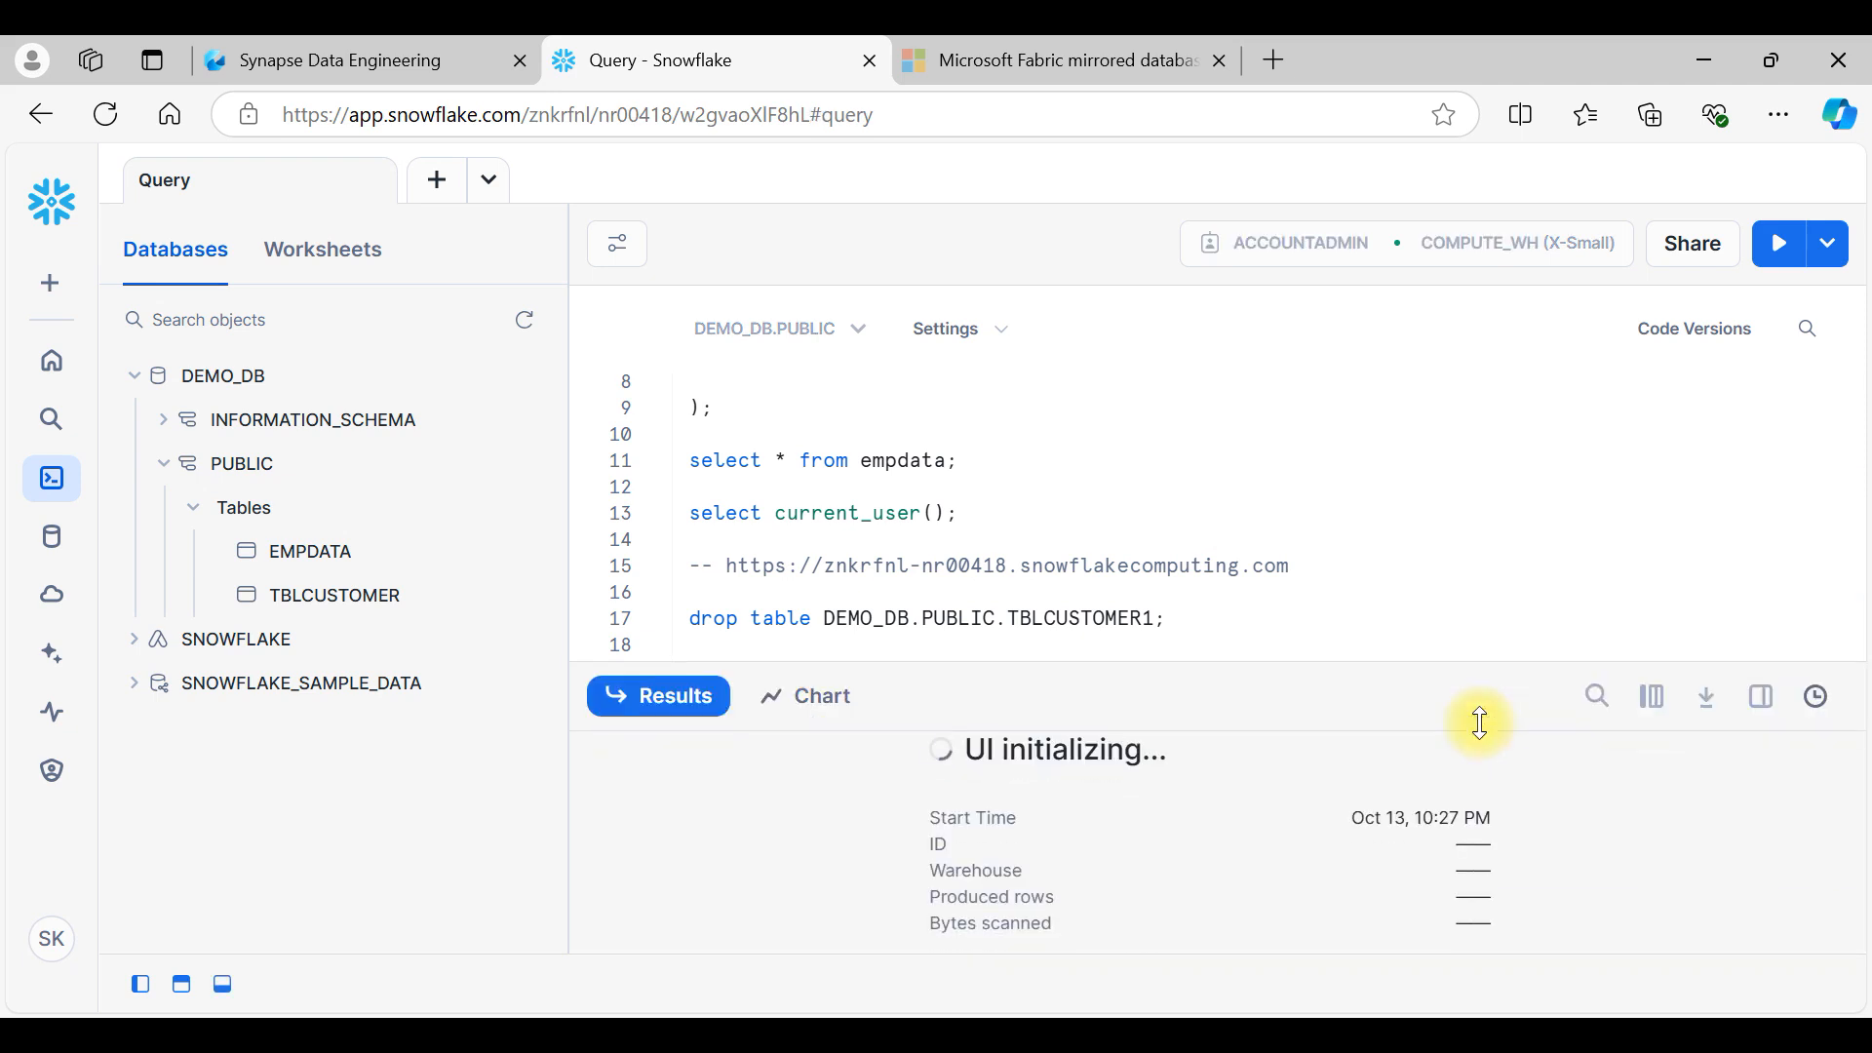
{"action": "scroll", "coordinate": [1057, 517], "scroll_direction": "down", "scroll_amount": 3}
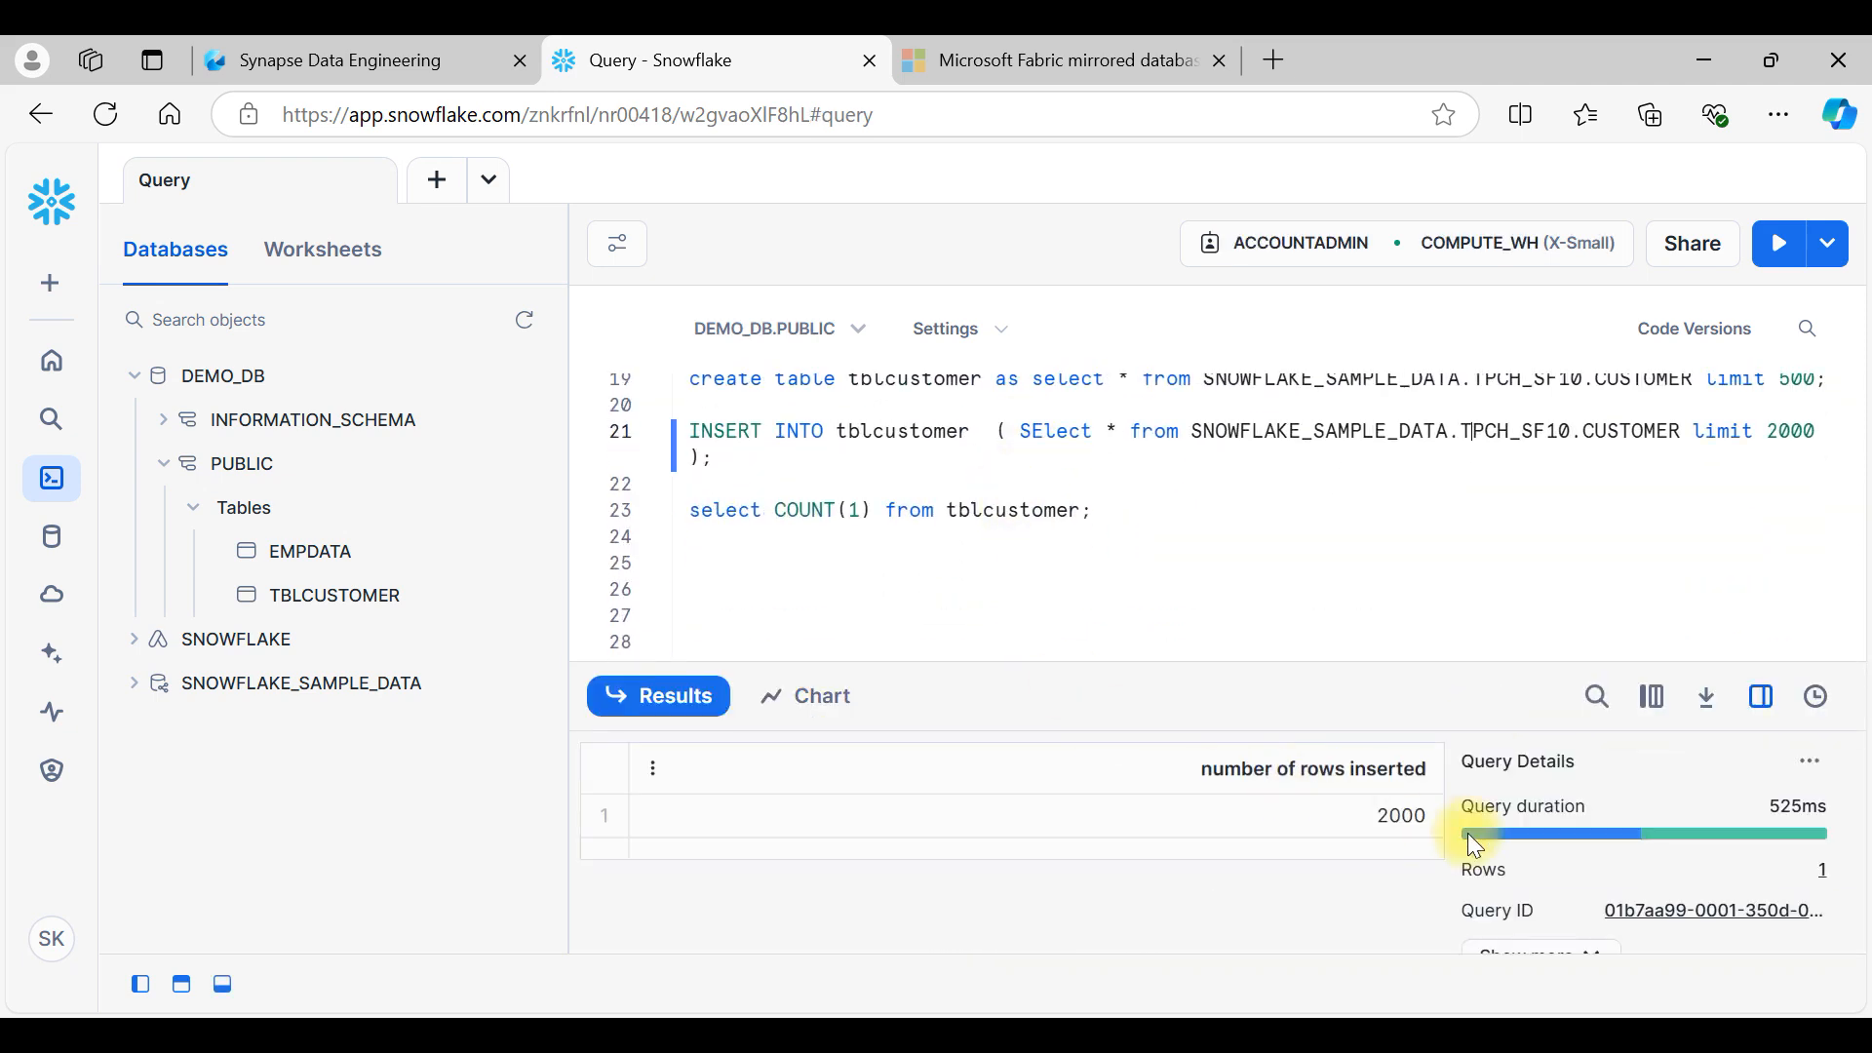
{"action": "left_click", "coordinate": [974, 512]}
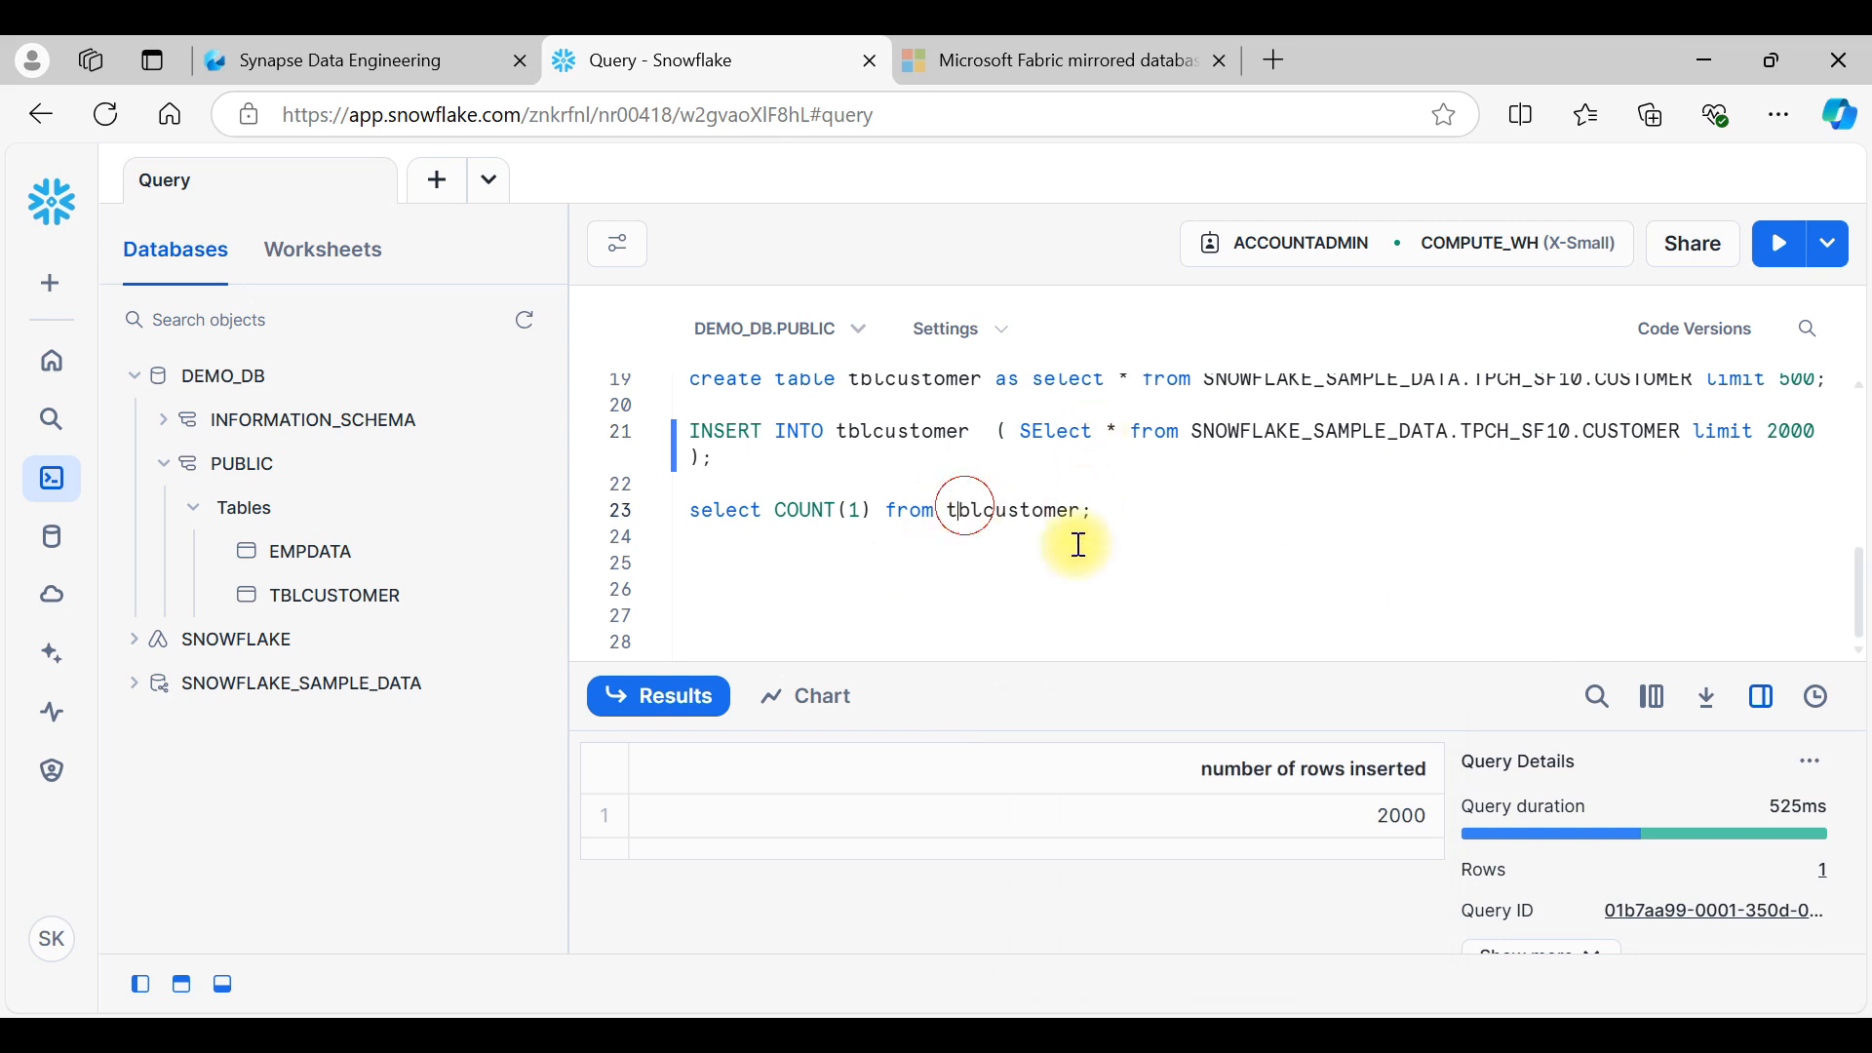
{"action": "key", "text": "ctrl+Return"}
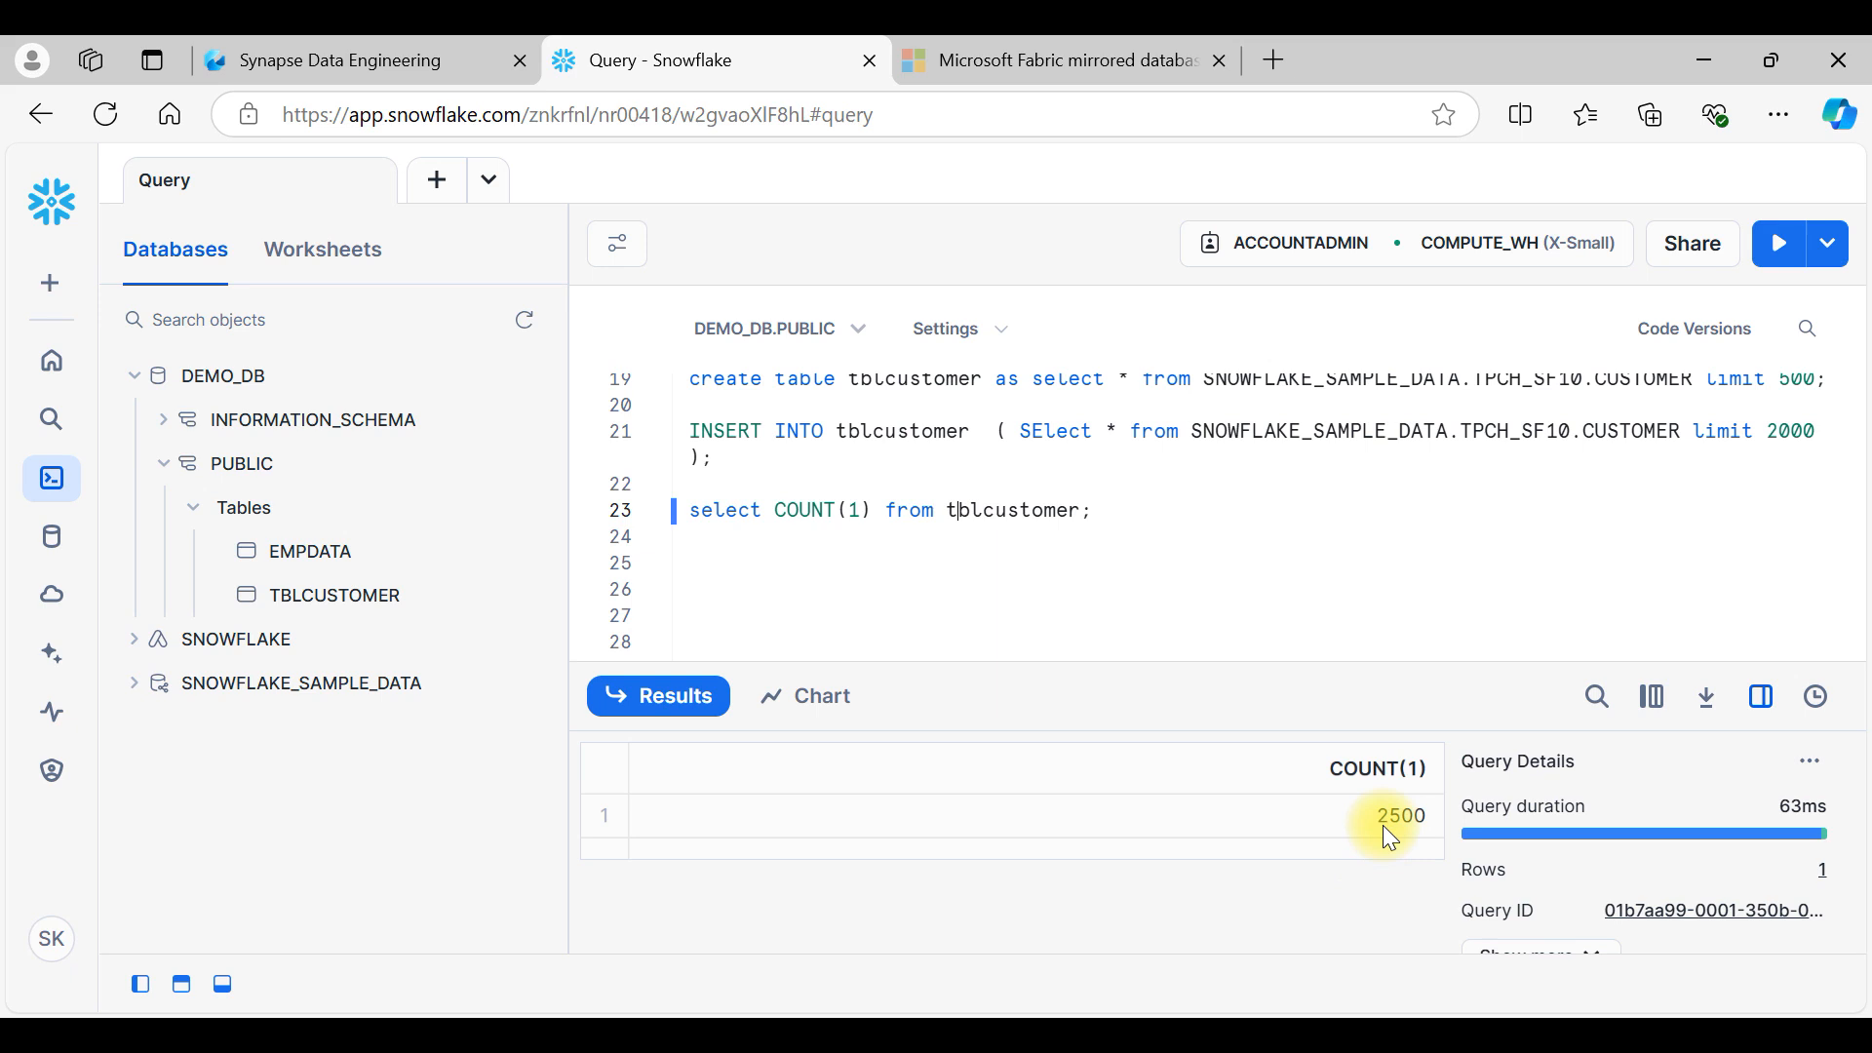
Step: Rename the table in the create statement to tblcustomer1 and run it with limit 500 from the sample CUSTOMER table
{"action": "scroll", "coordinate": [1146, 556], "scroll_direction": "up", "scroll_amount": 3}
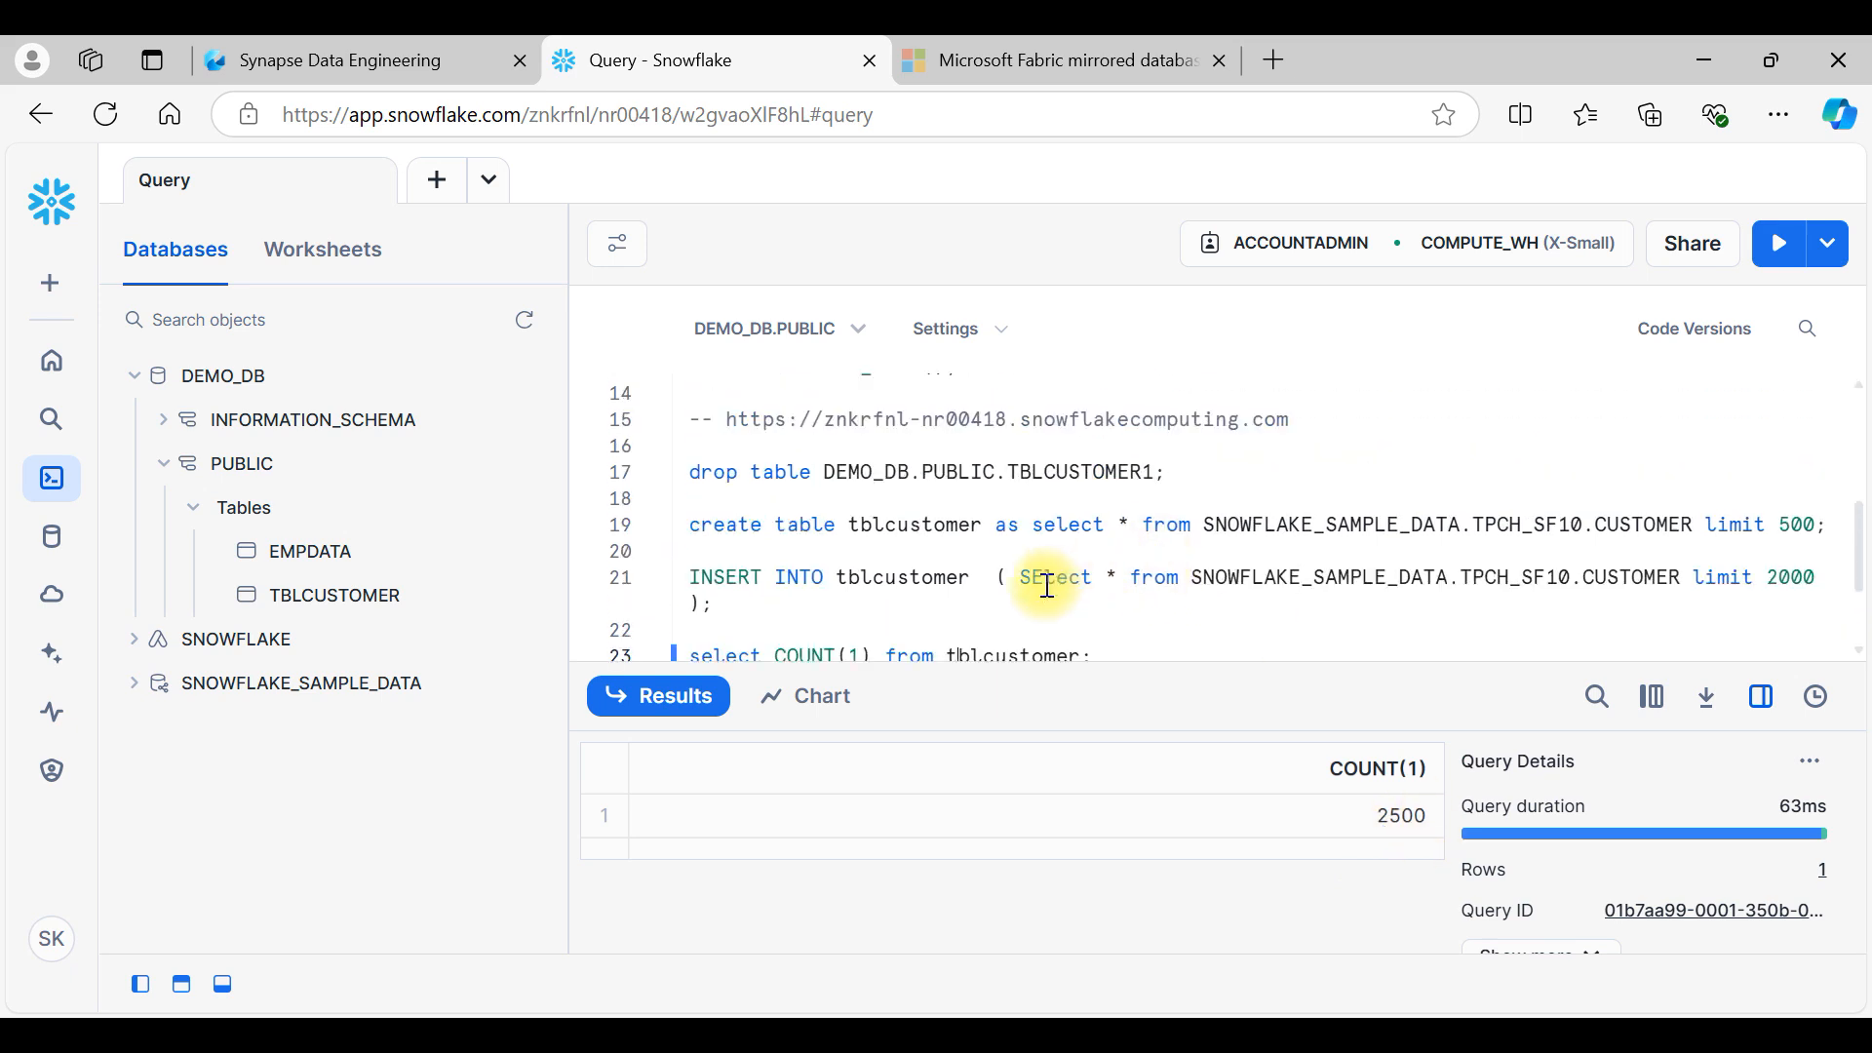
{"action": "left_click", "coordinate": [986, 523]}
{"action": "type", "text": "1"}
{"action": "key", "text": "ctrl+Return"}
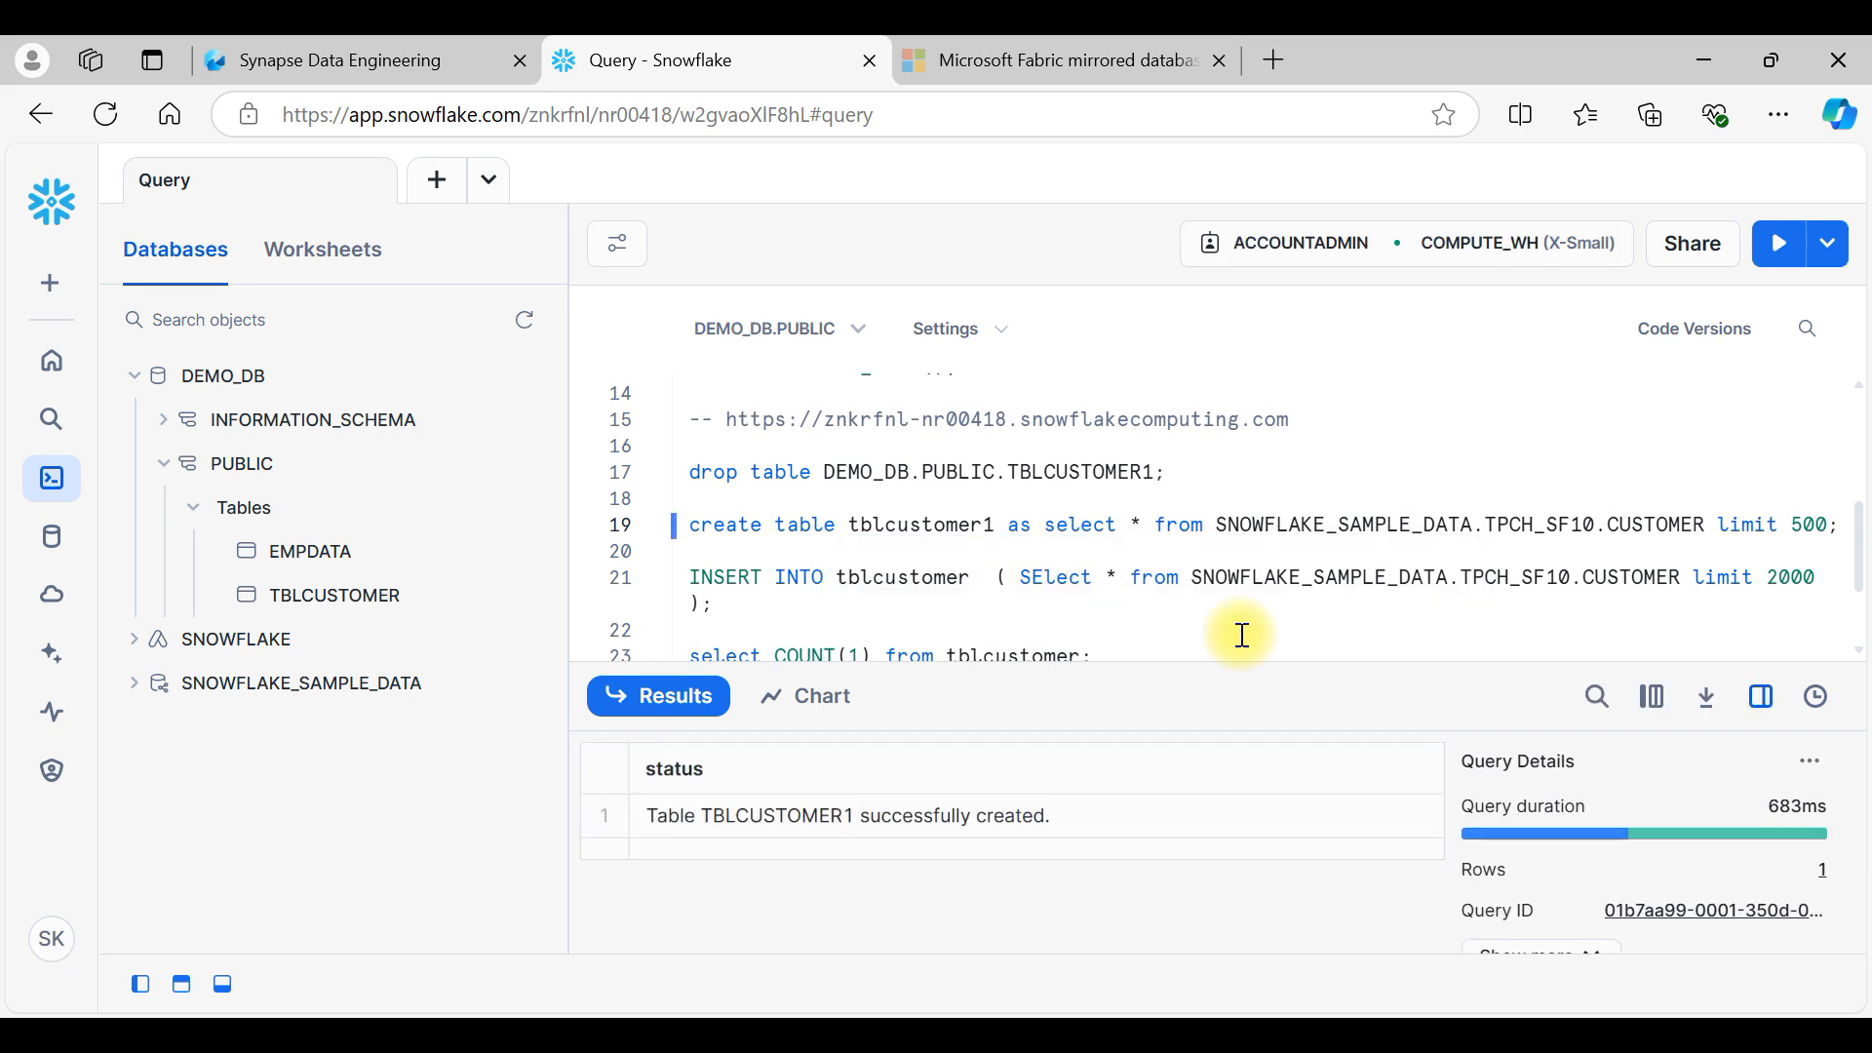
Step: Create another 500-row copy of the sample CUSTOMER table as tblcustomer2 and refresh the database object list
{"action": "key", "text": "BackSpace"}
{"action": "type", "text": "2"}
{"action": "key", "text": "ctrl+Return"}
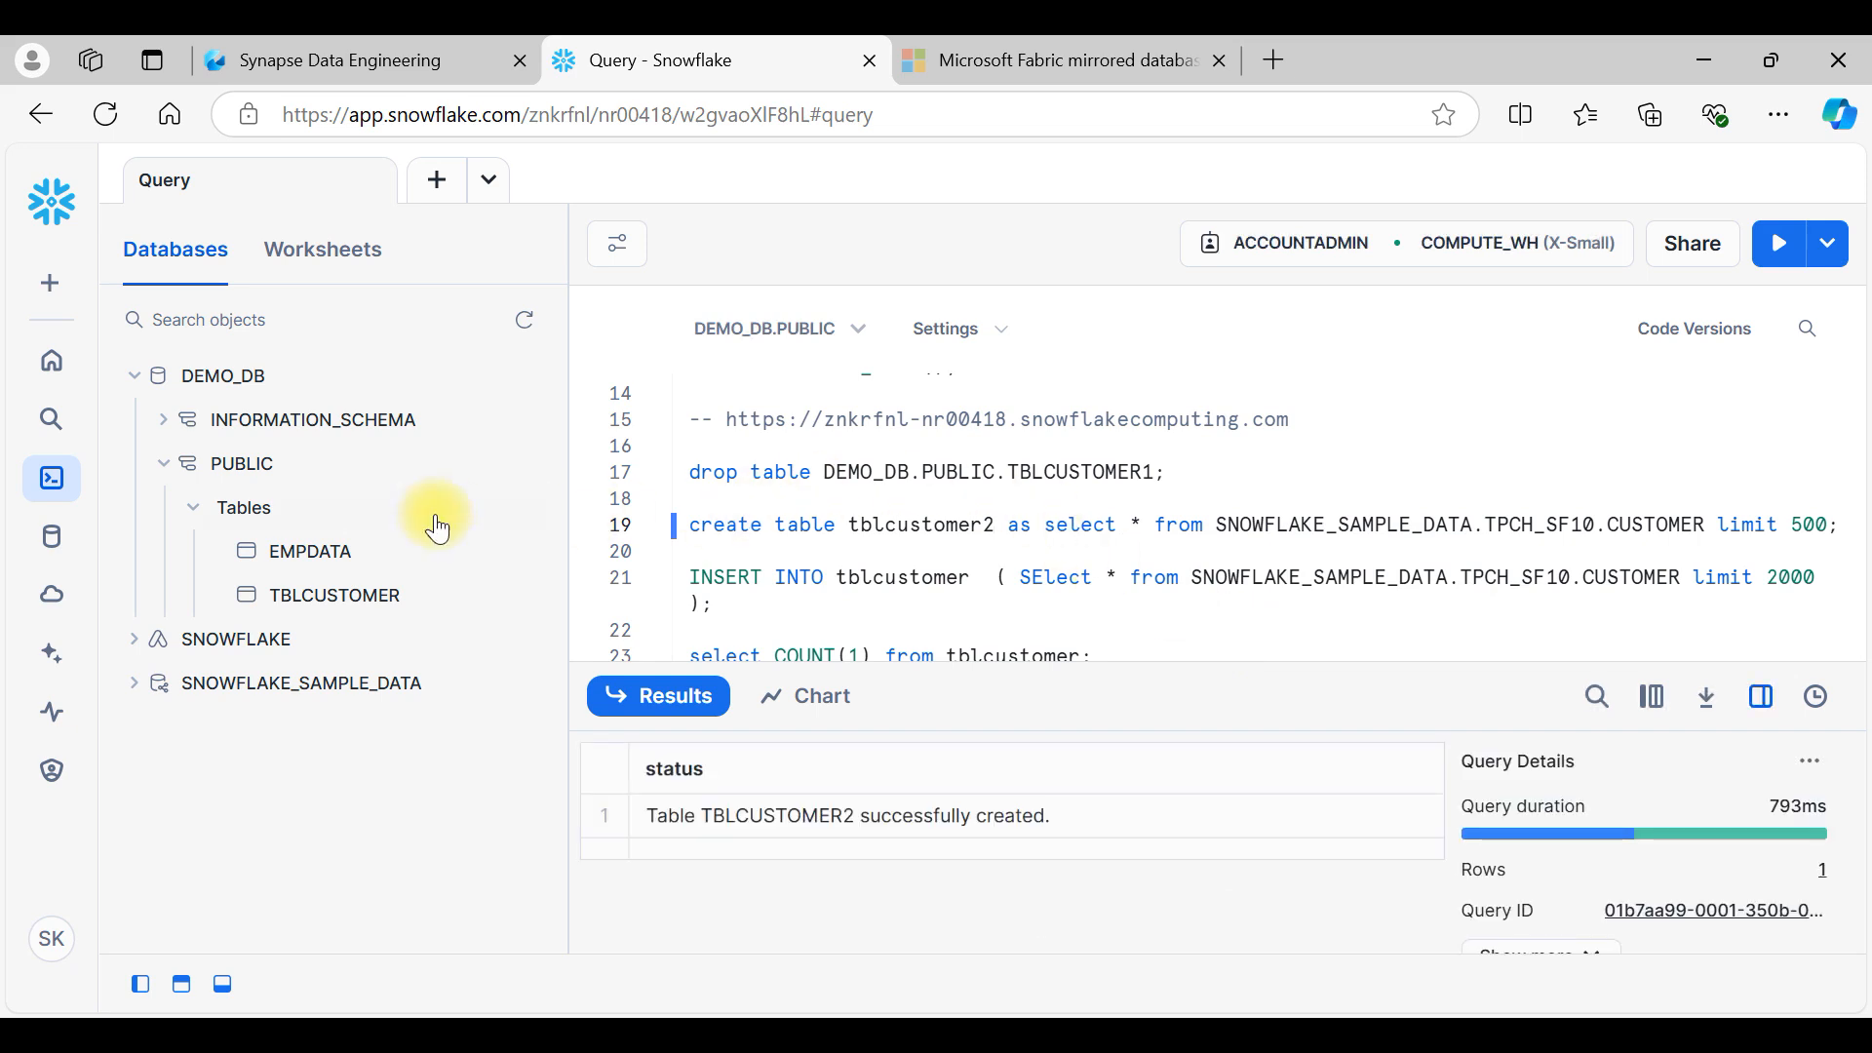
{"action": "left_click", "coordinate": [524, 318]}
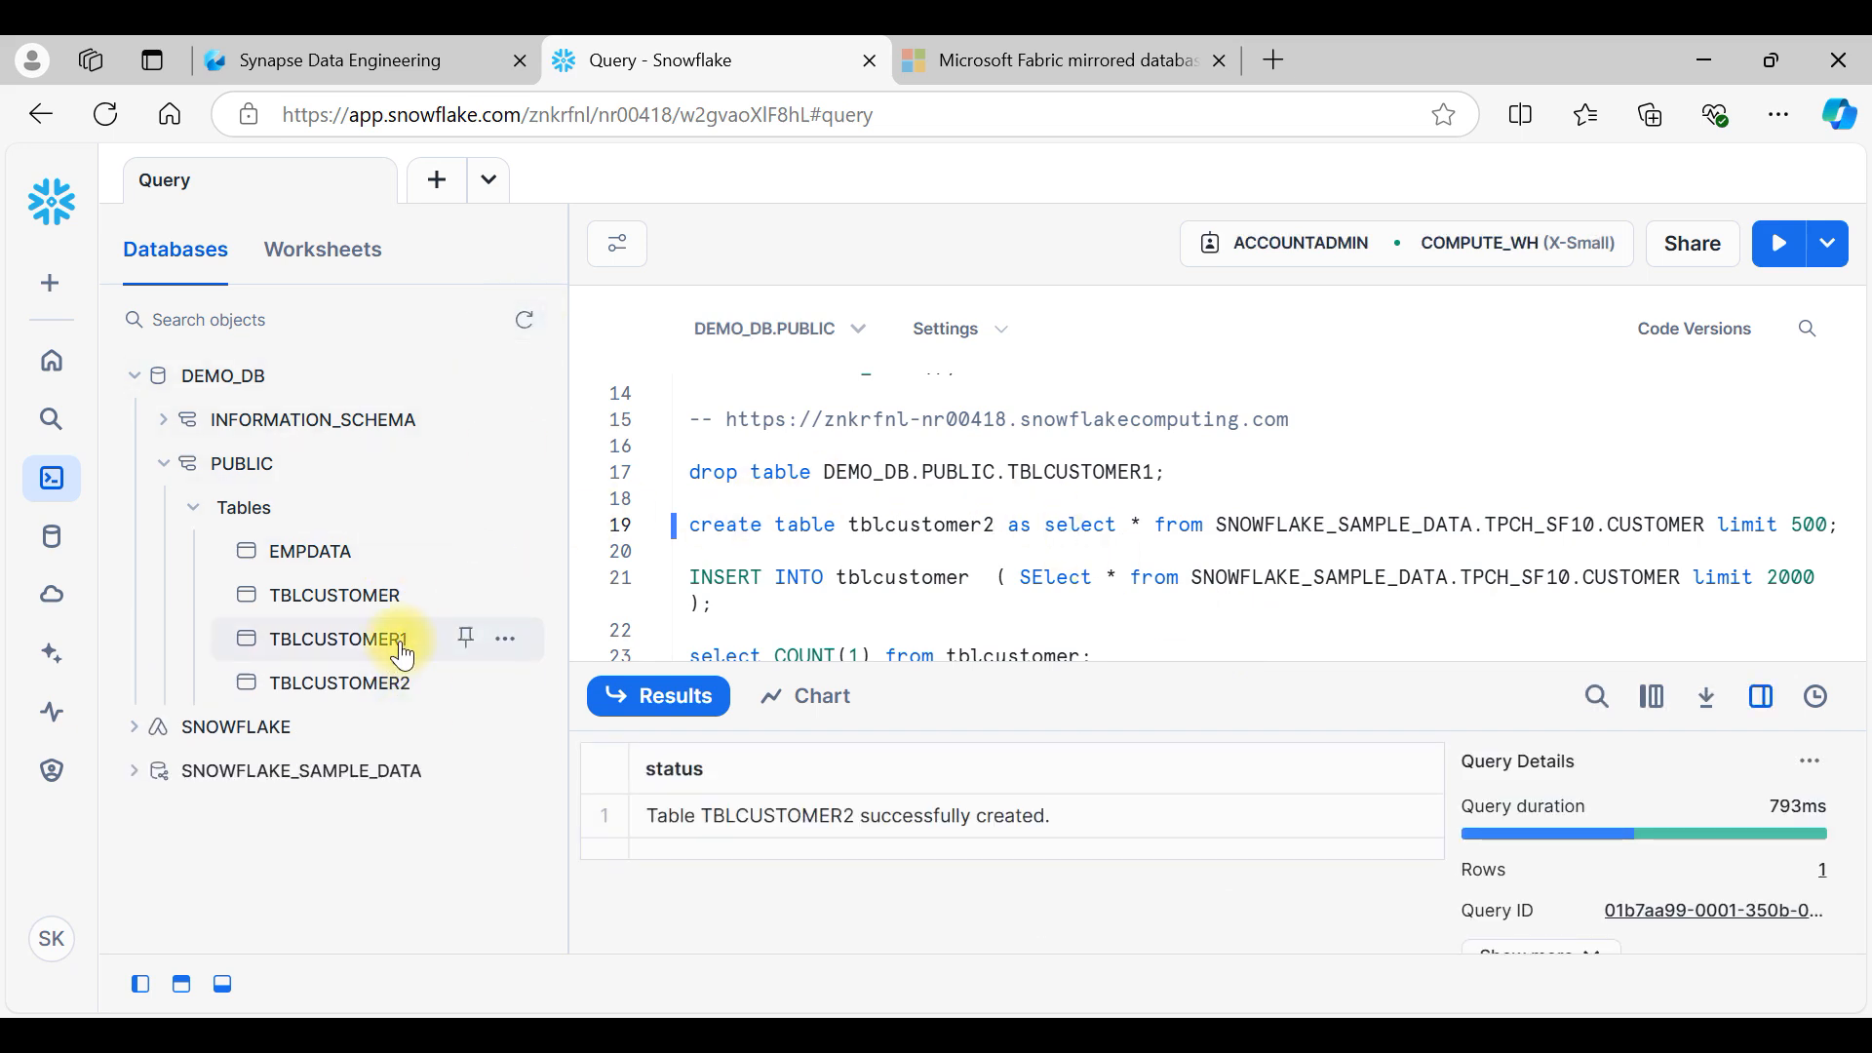
{"action": "mouse_move", "coordinate": [390, 653]}
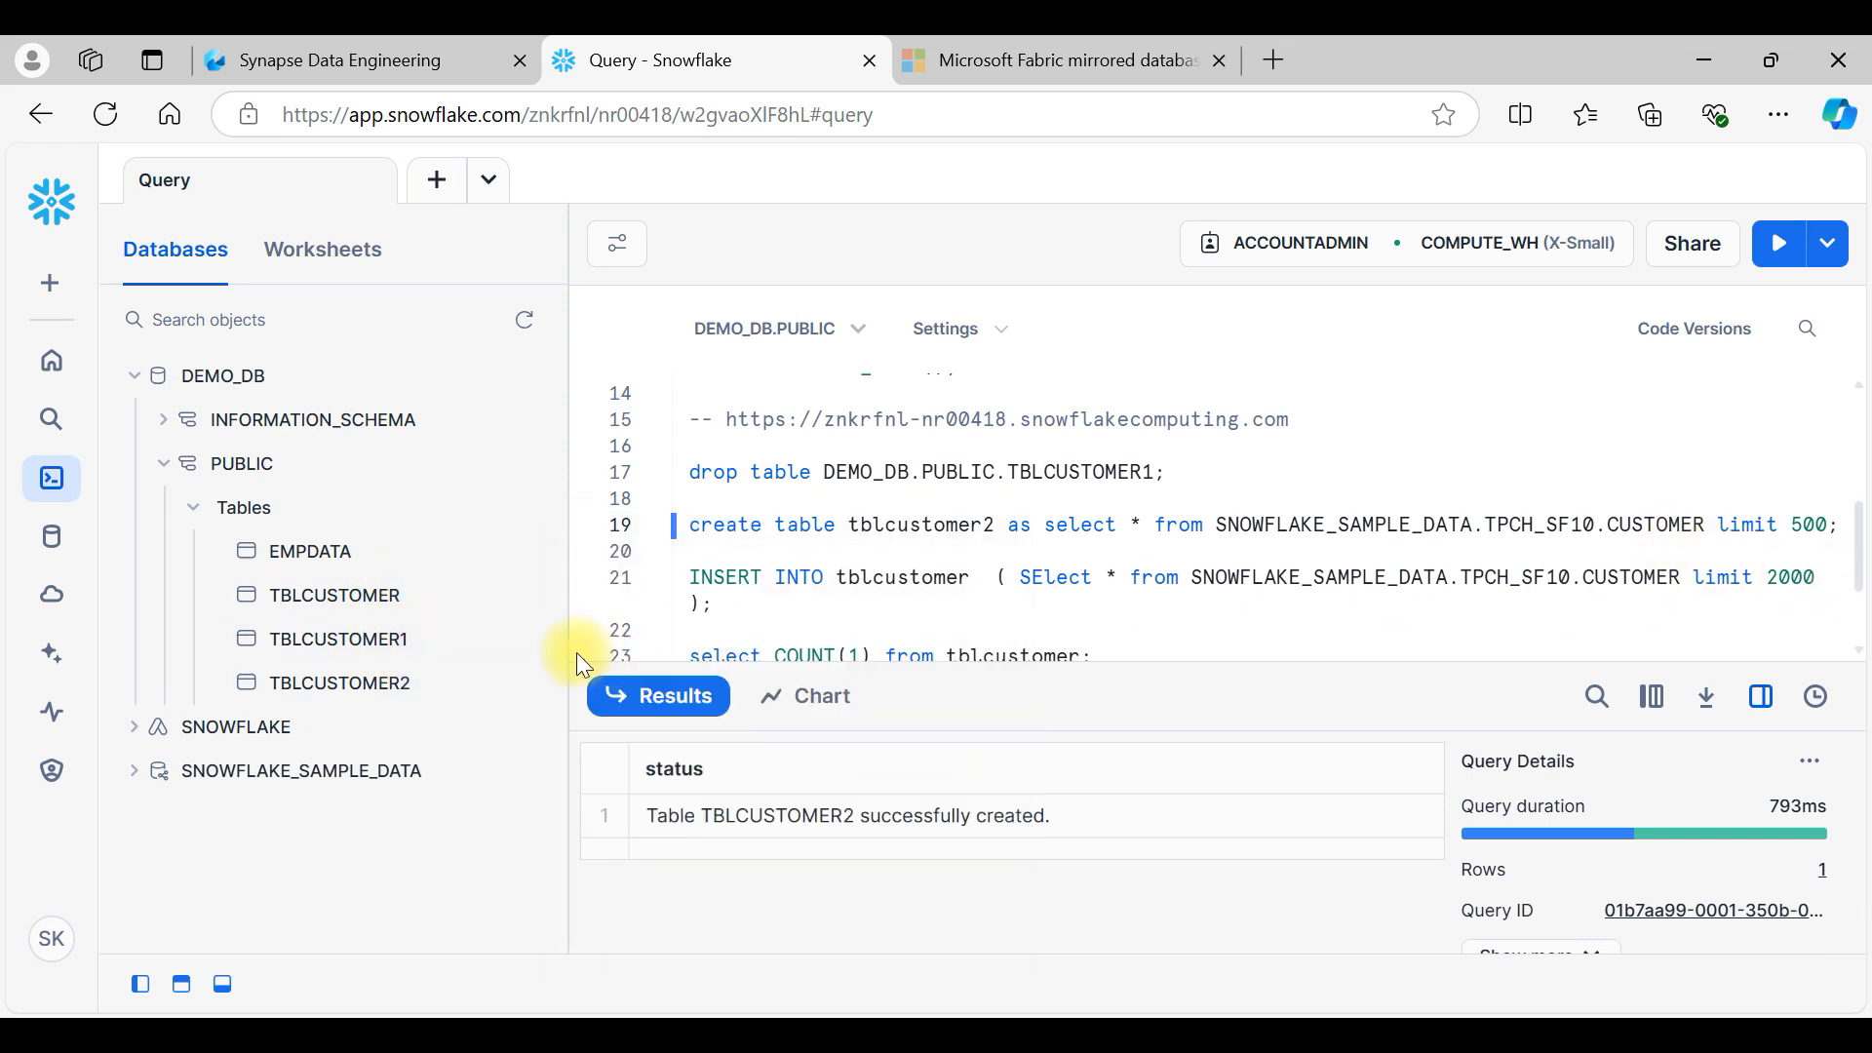
{"action": "mouse_move", "coordinate": [387, 599]}
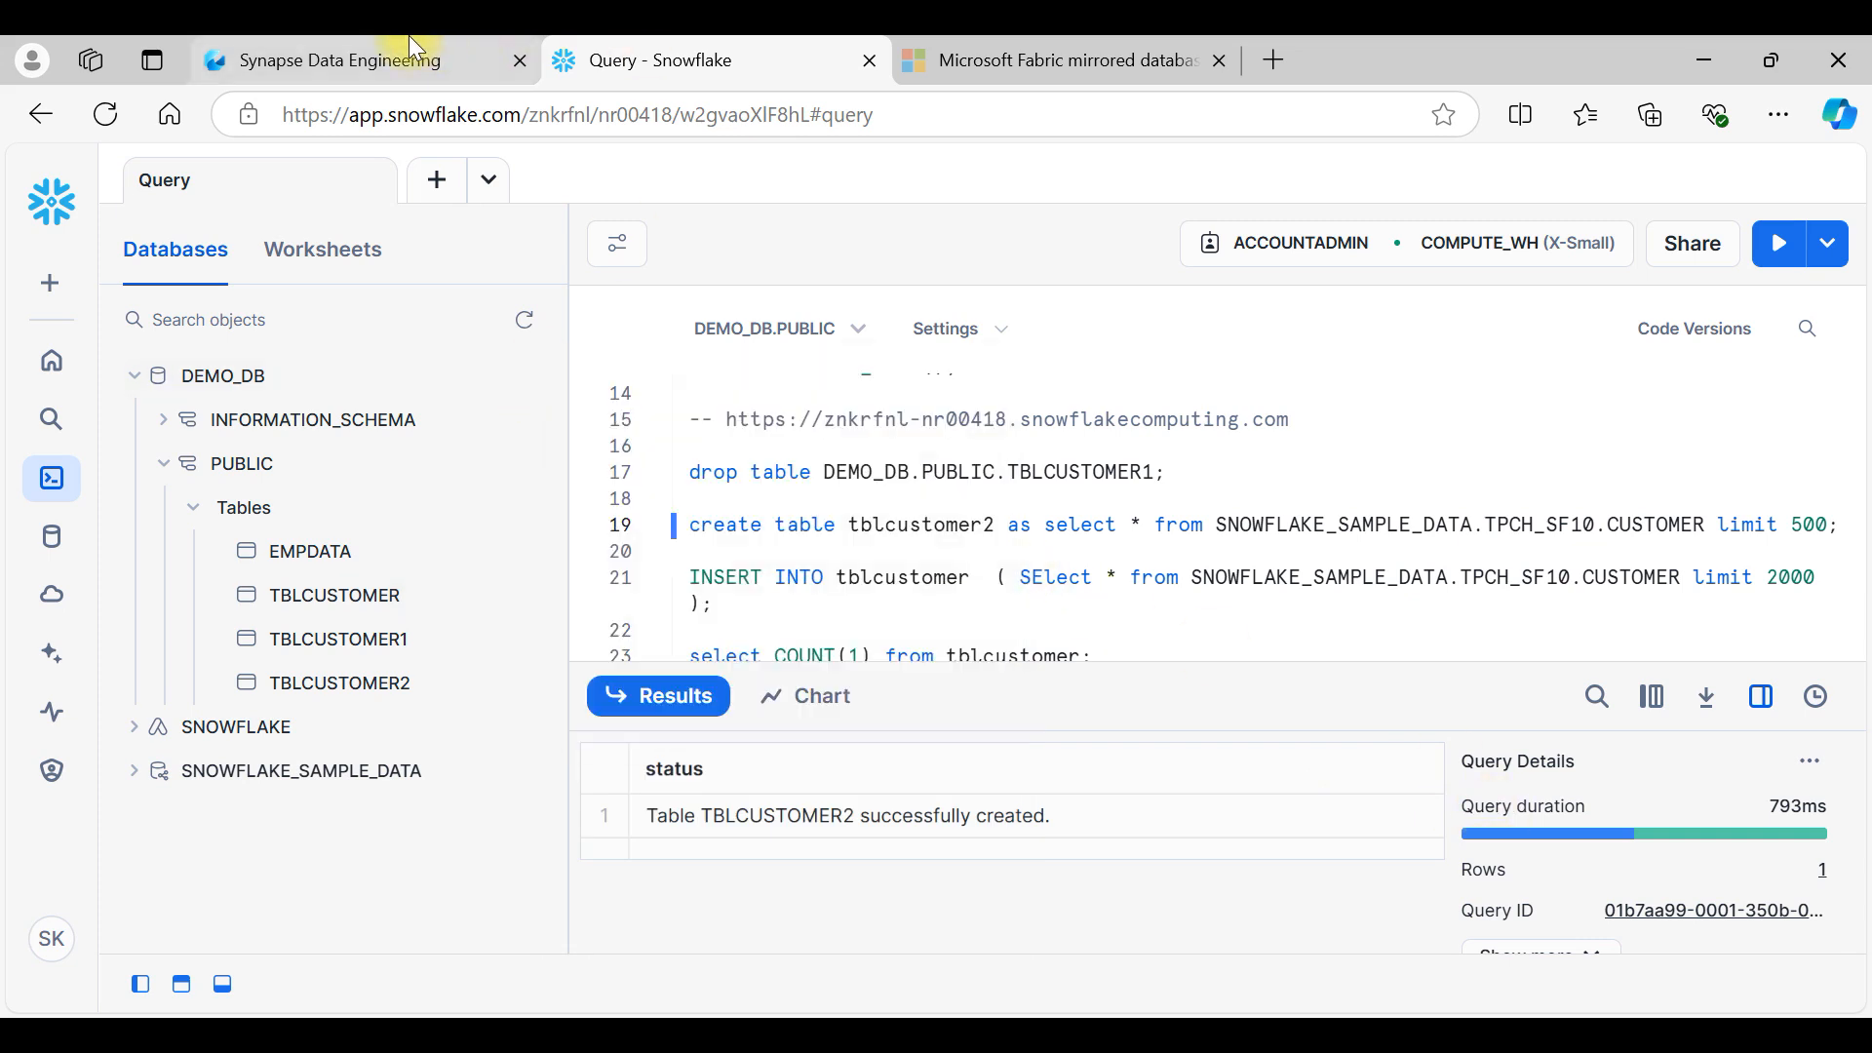
Step: Return to Fabric and refresh the DEMO_DB objects in the Explorer twice to bring in the new tables
{"action": "mouse_move", "coordinate": [407, 43]}
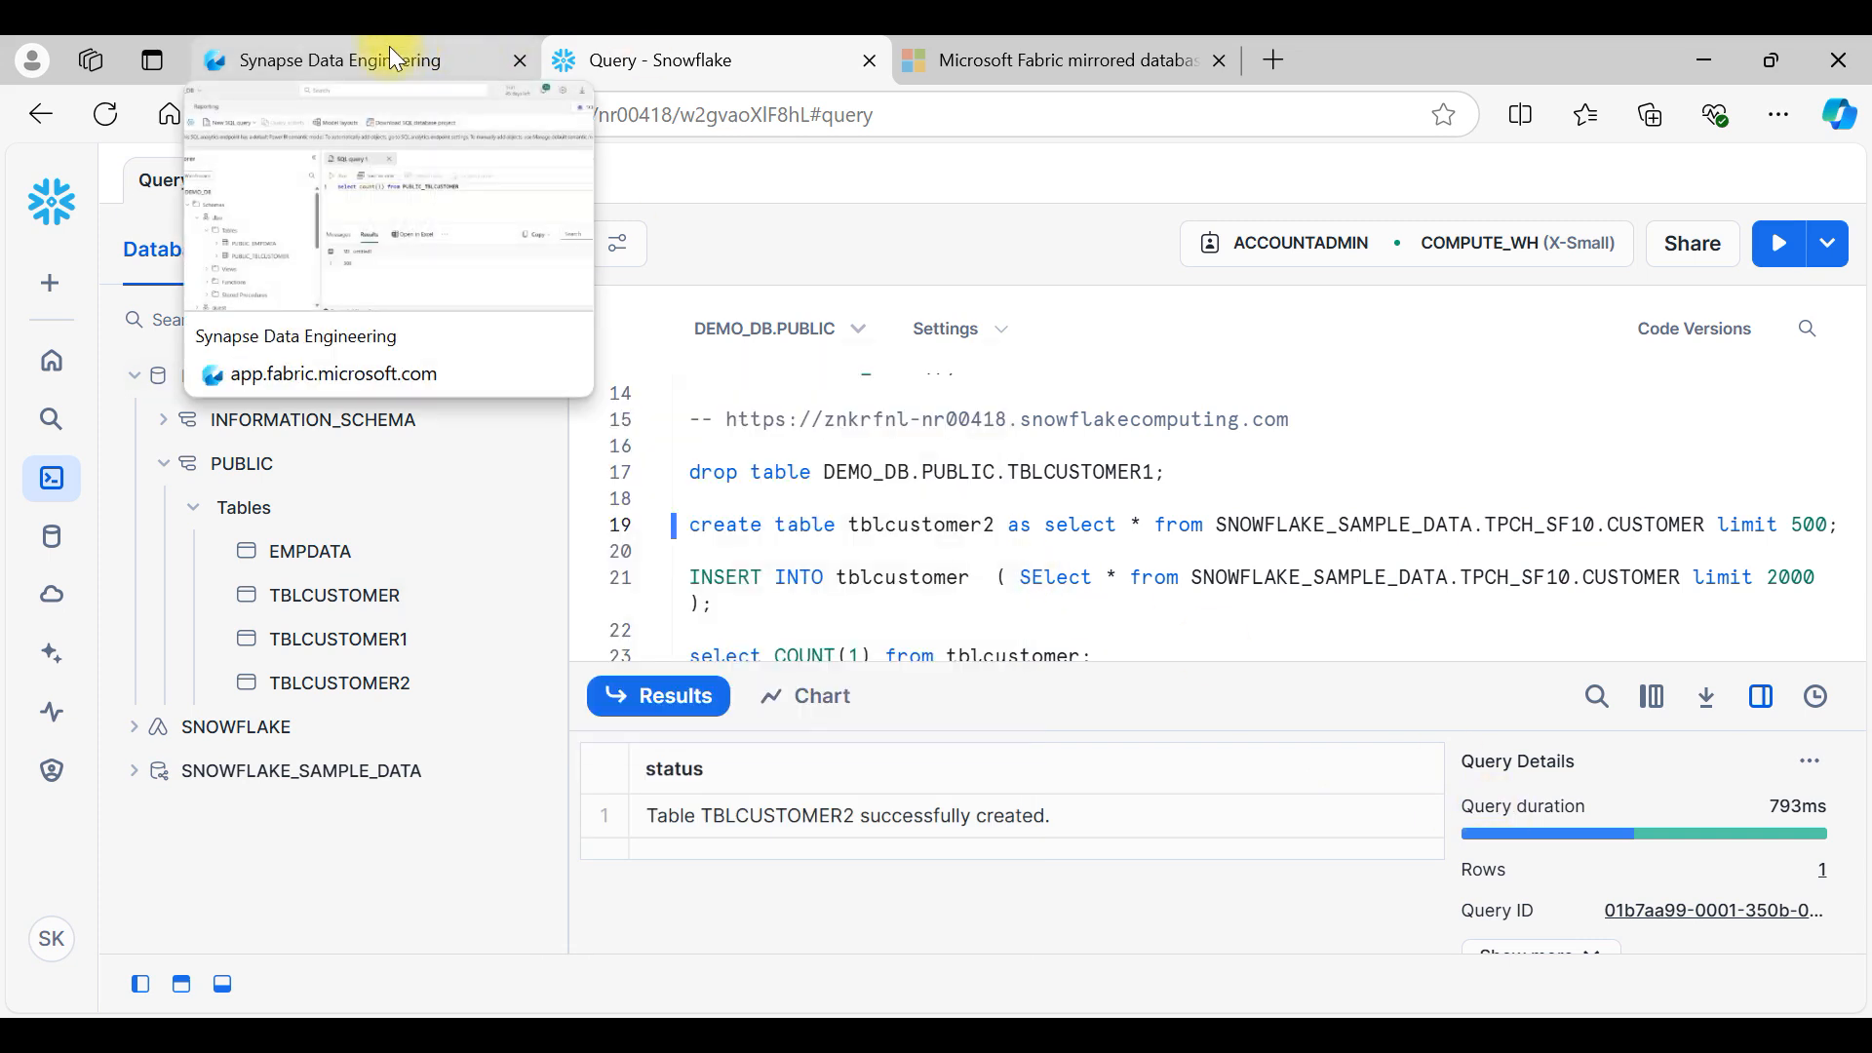
{"action": "left_click", "coordinate": [388, 47]}
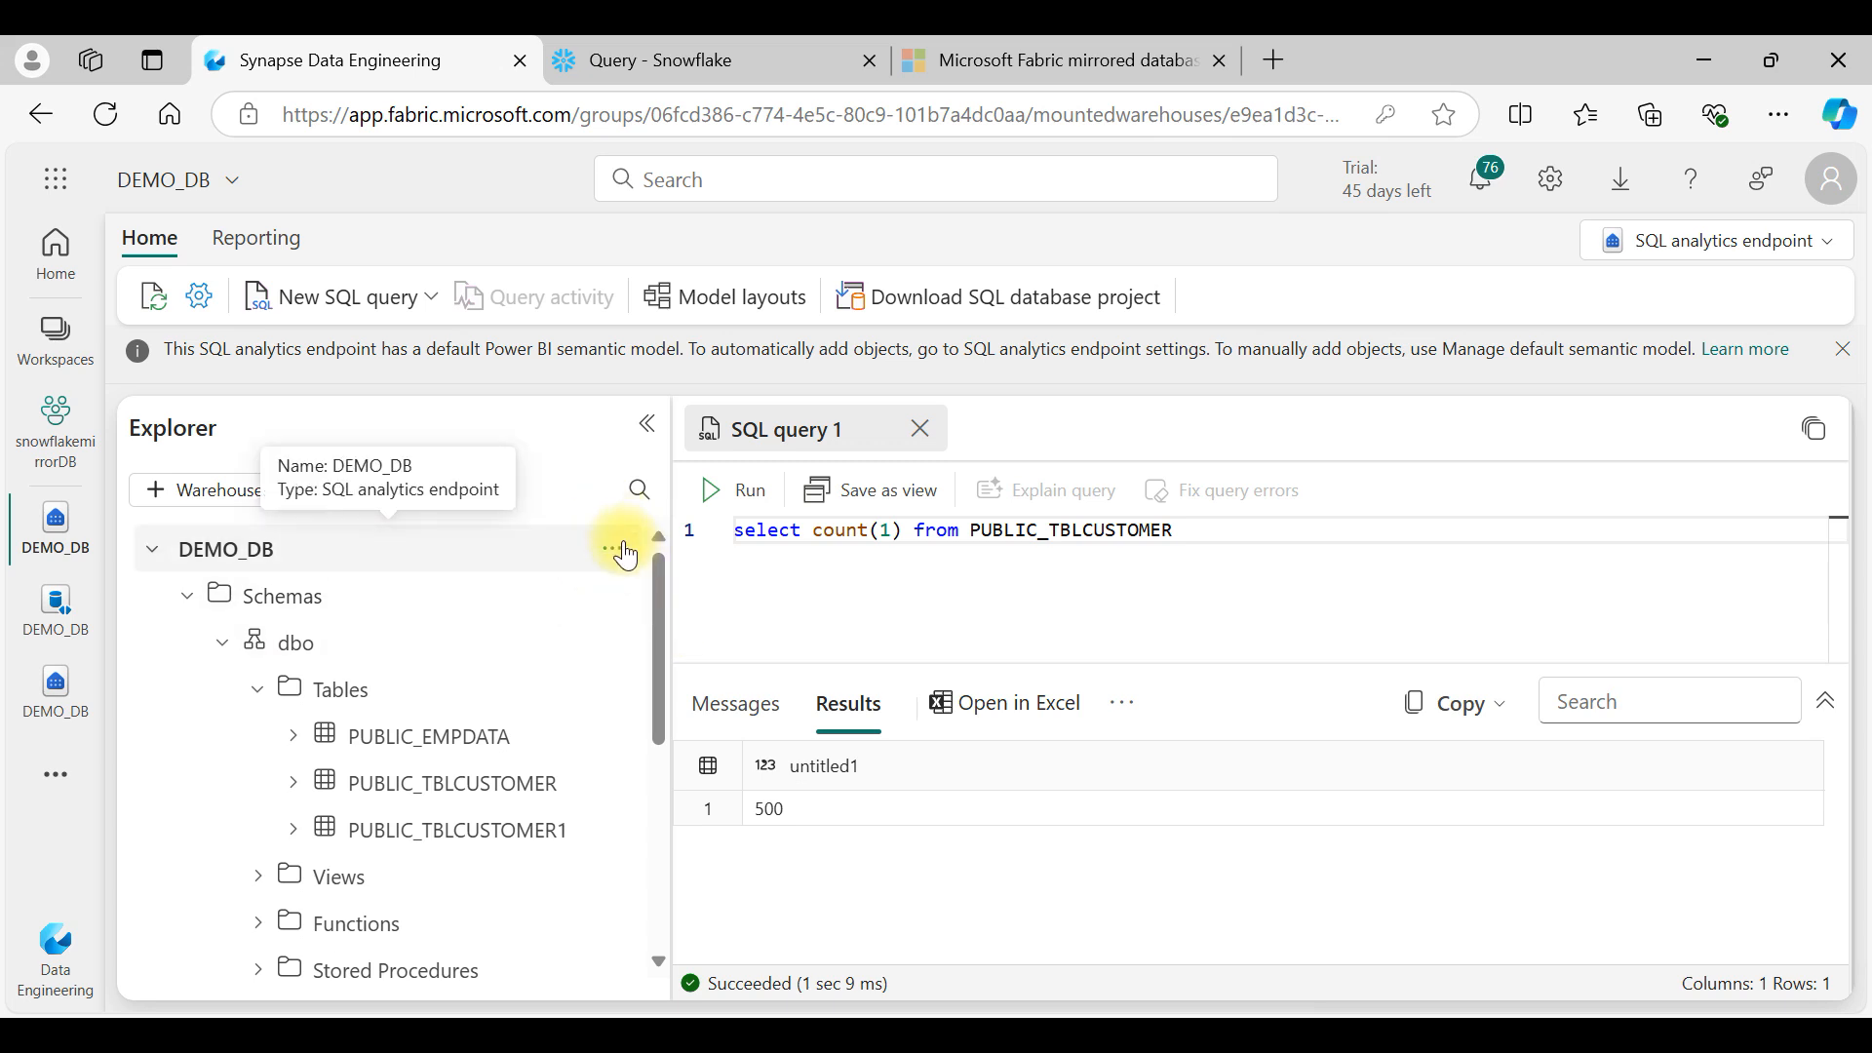
{"action": "left_click", "coordinate": [615, 549]}
{"action": "left_click", "coordinate": [704, 646]}
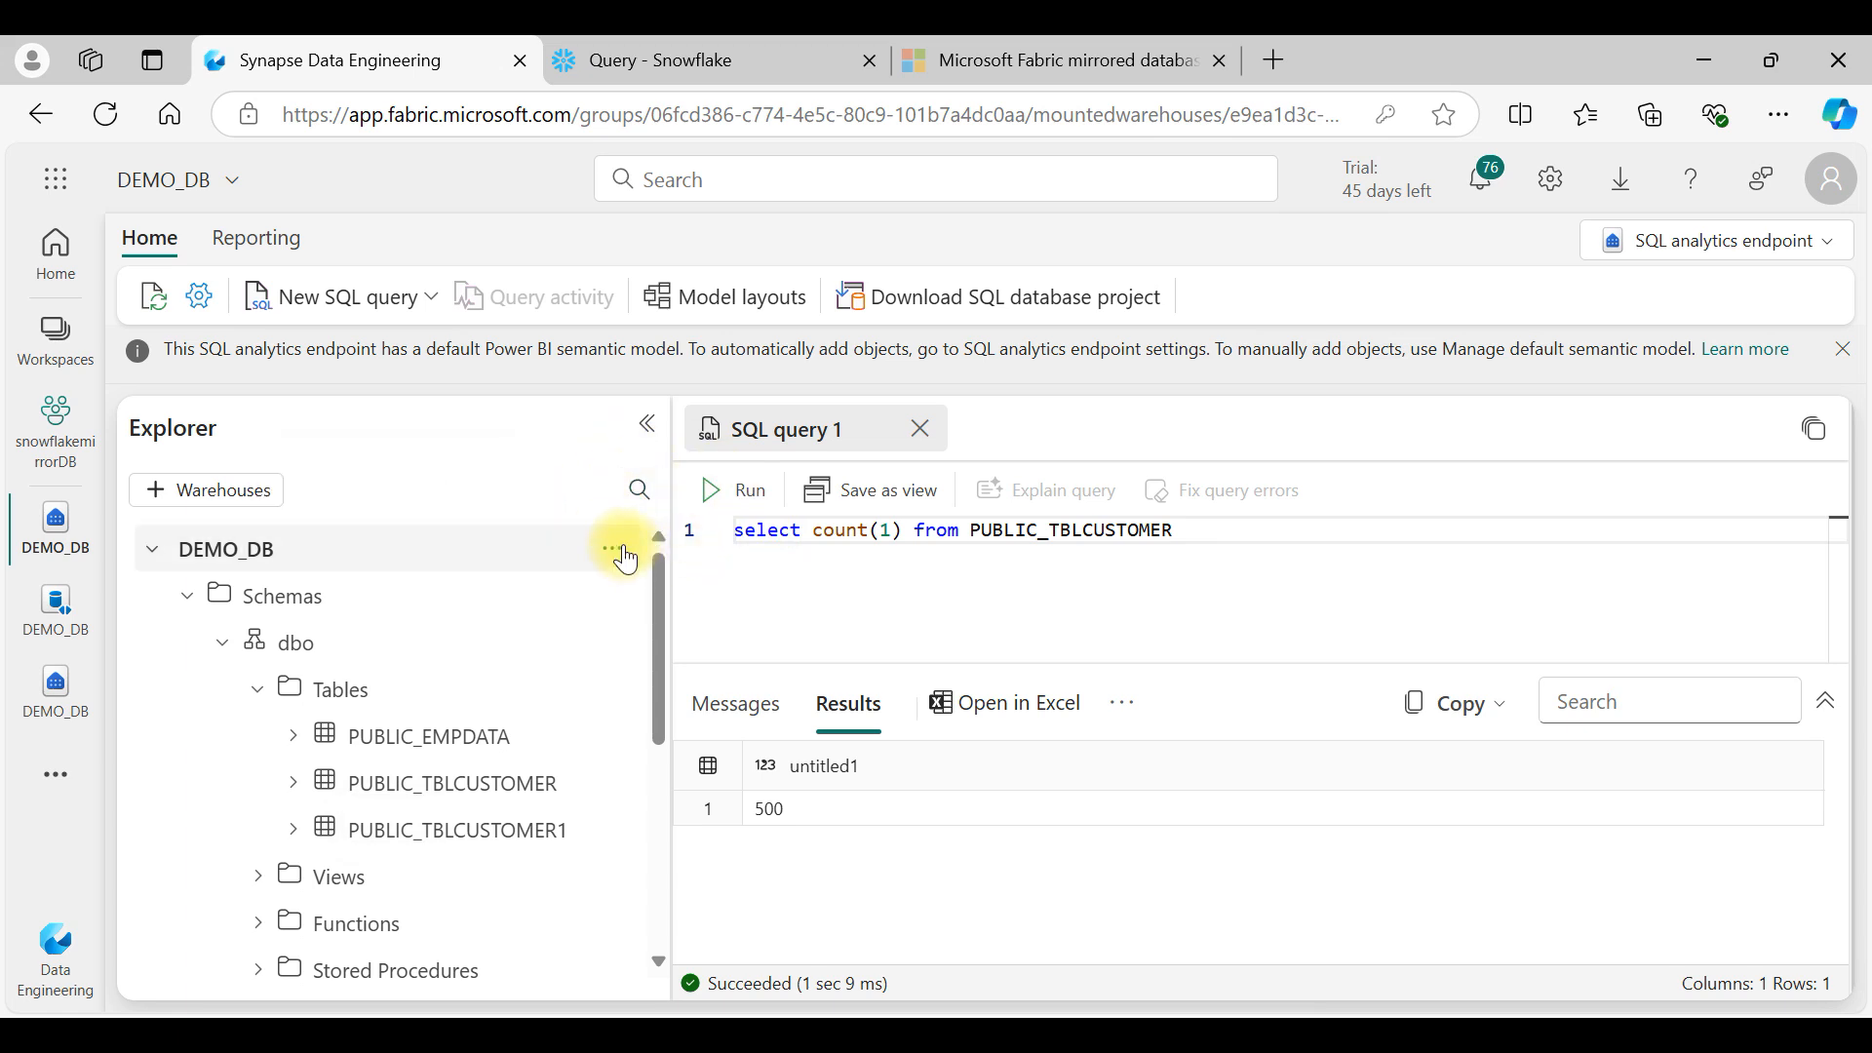
{"action": "left_click", "coordinate": [614, 551]}
{"action": "left_click", "coordinate": [644, 644]}
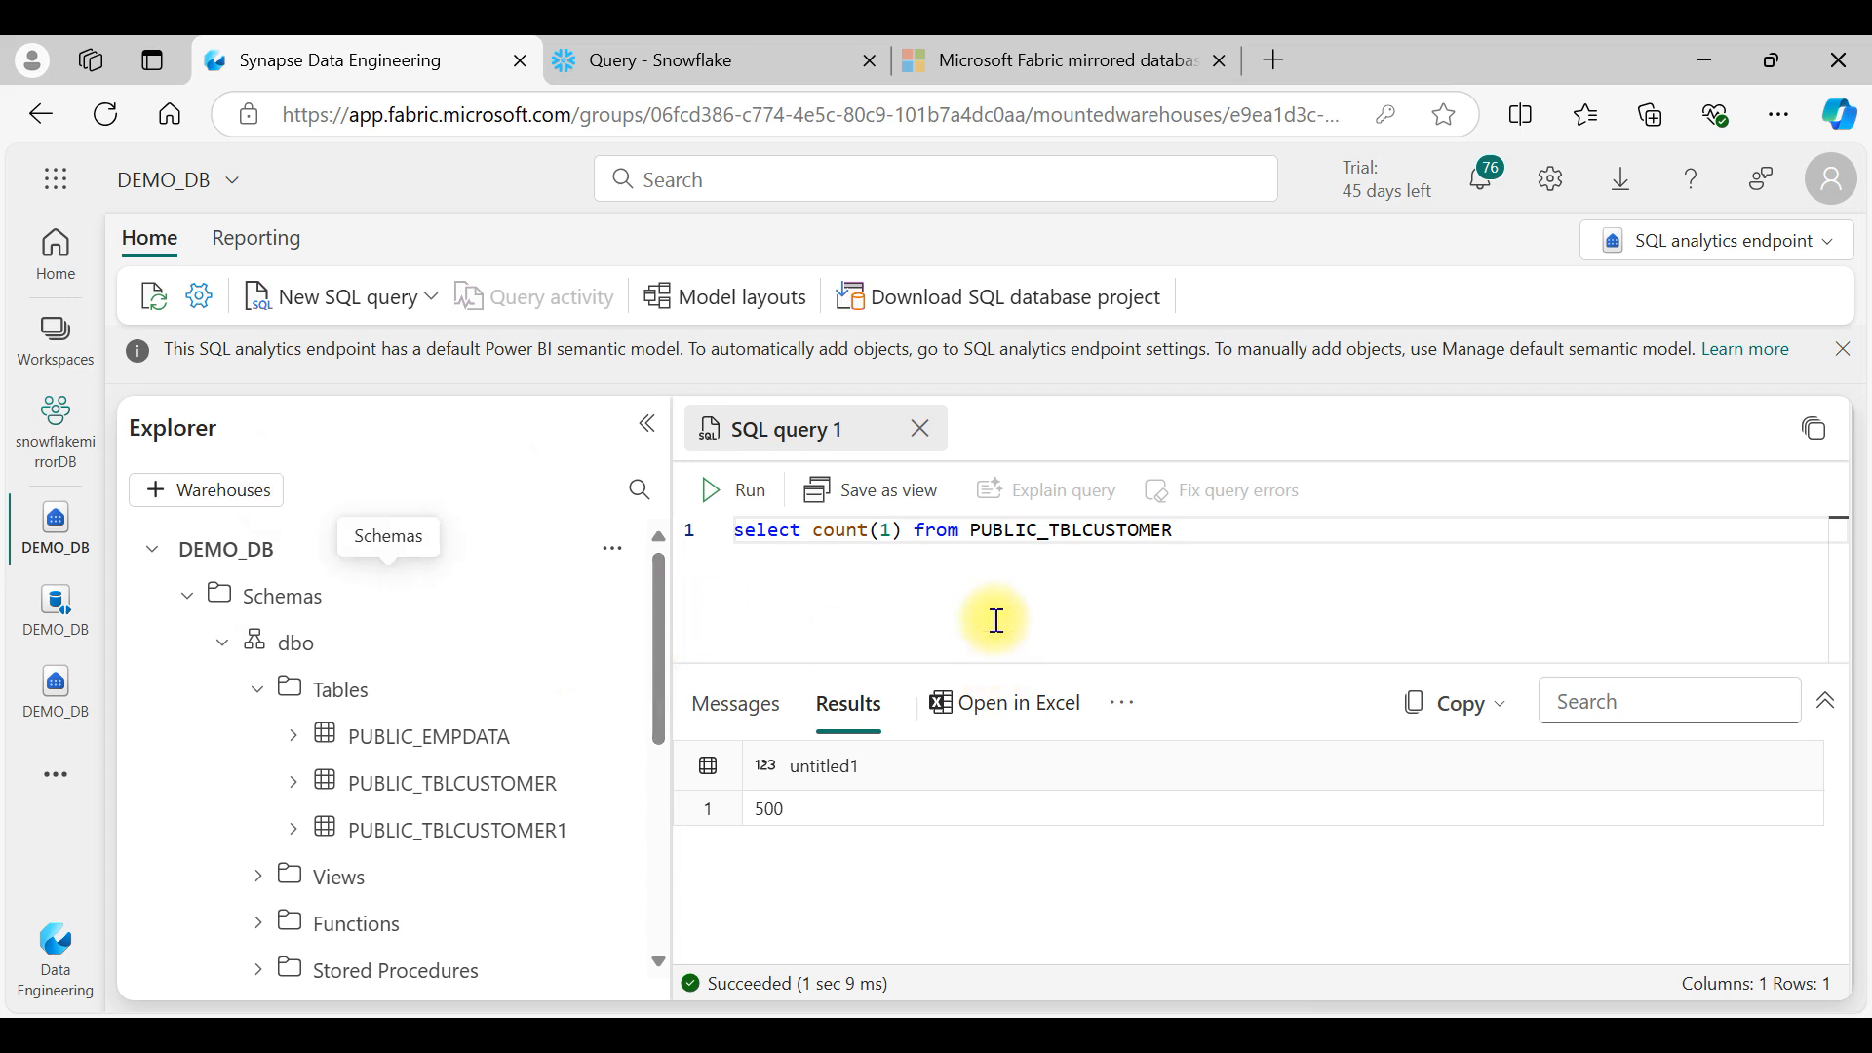
Step: Rerun the count(1) query on PUBLIC_TBLCUSTOMER several times to check whether the inserted rows have replicated
{"action": "double_click", "coordinate": [890, 535]}
{"action": "type", "text": "1"}
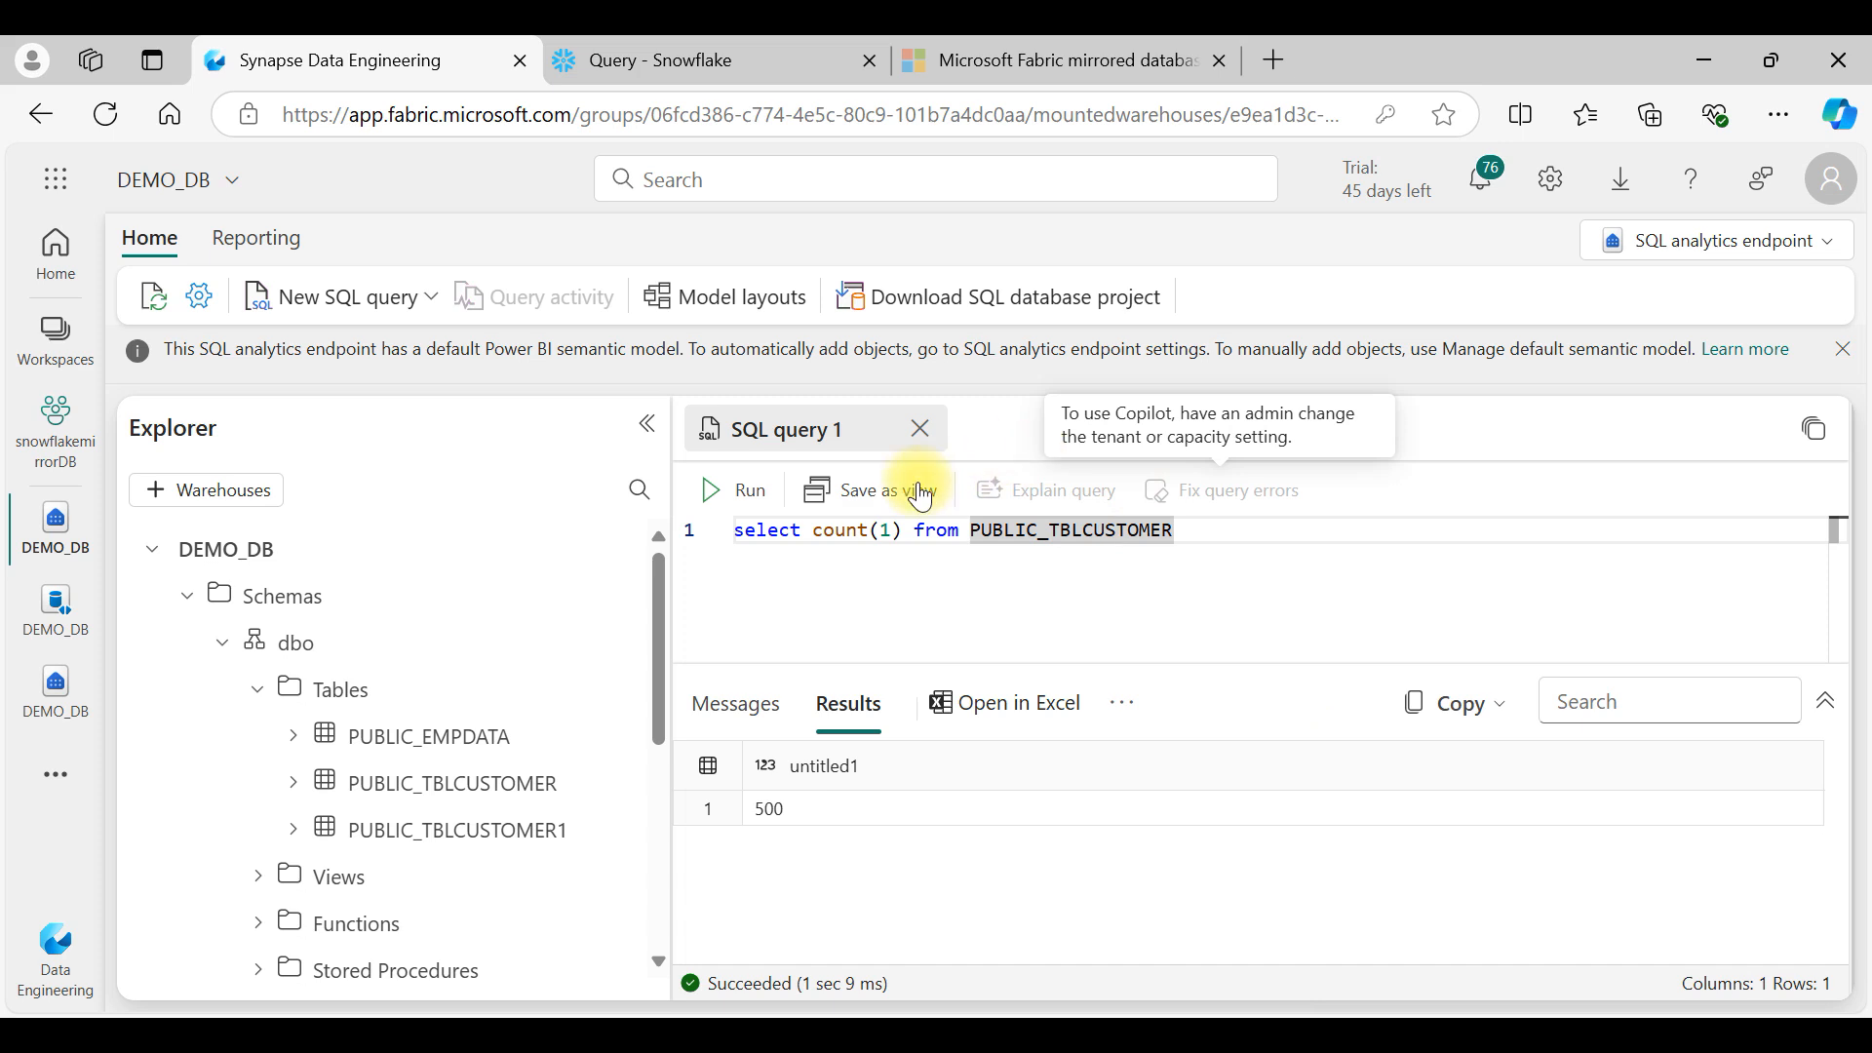
{"action": "left_click", "coordinate": [744, 490]}
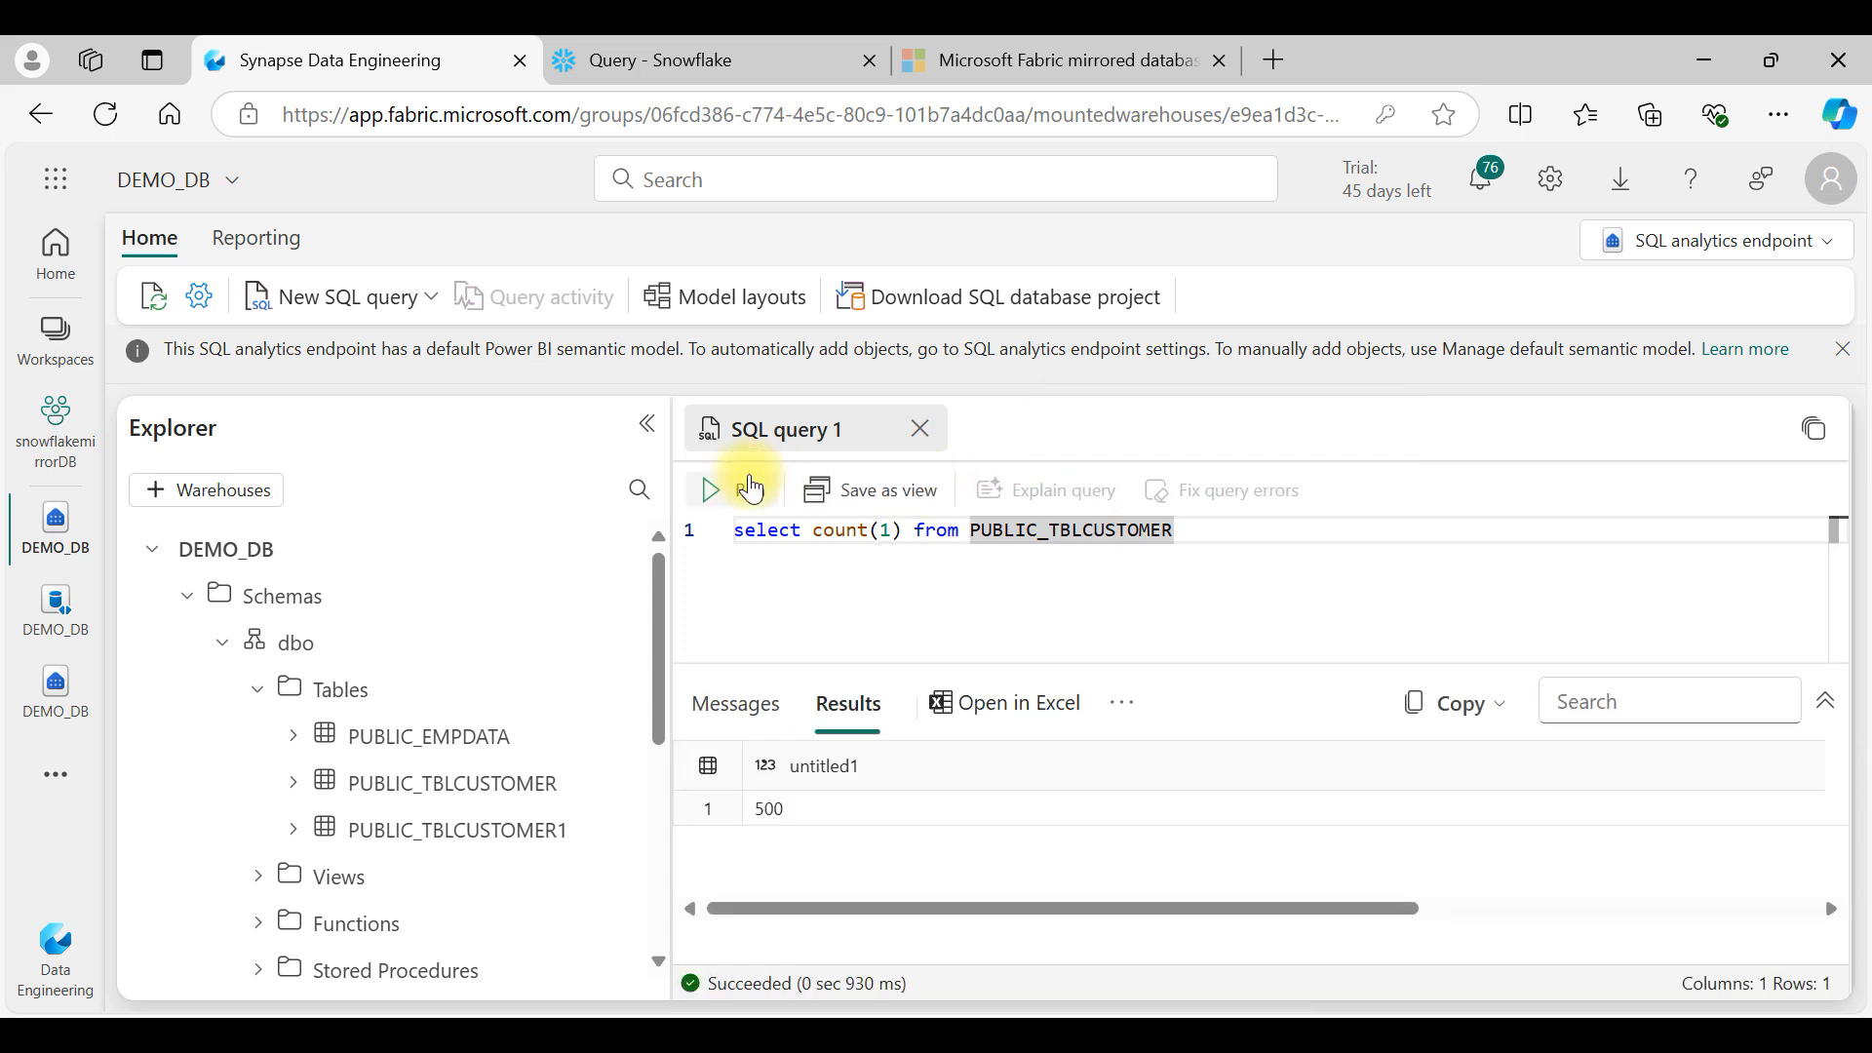
{"action": "left_click", "coordinate": [751, 488]}
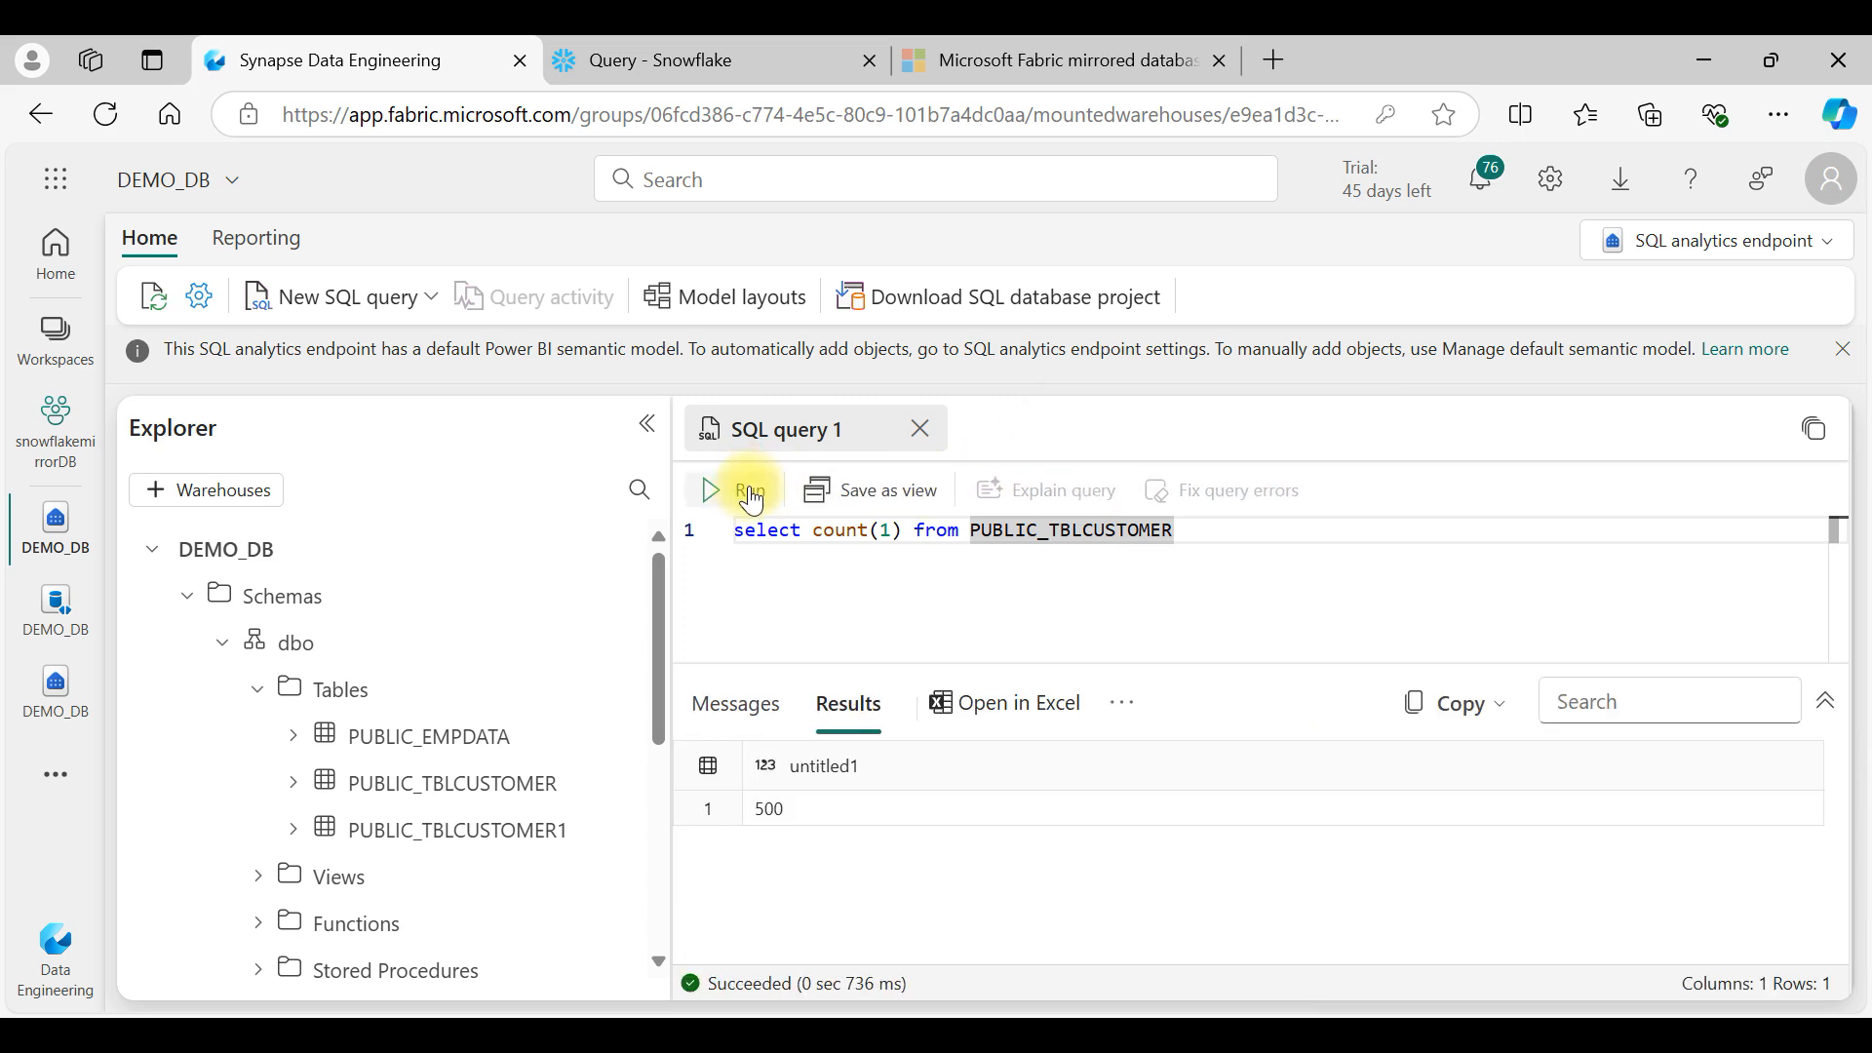
{"action": "left_click", "coordinate": [751, 492]}
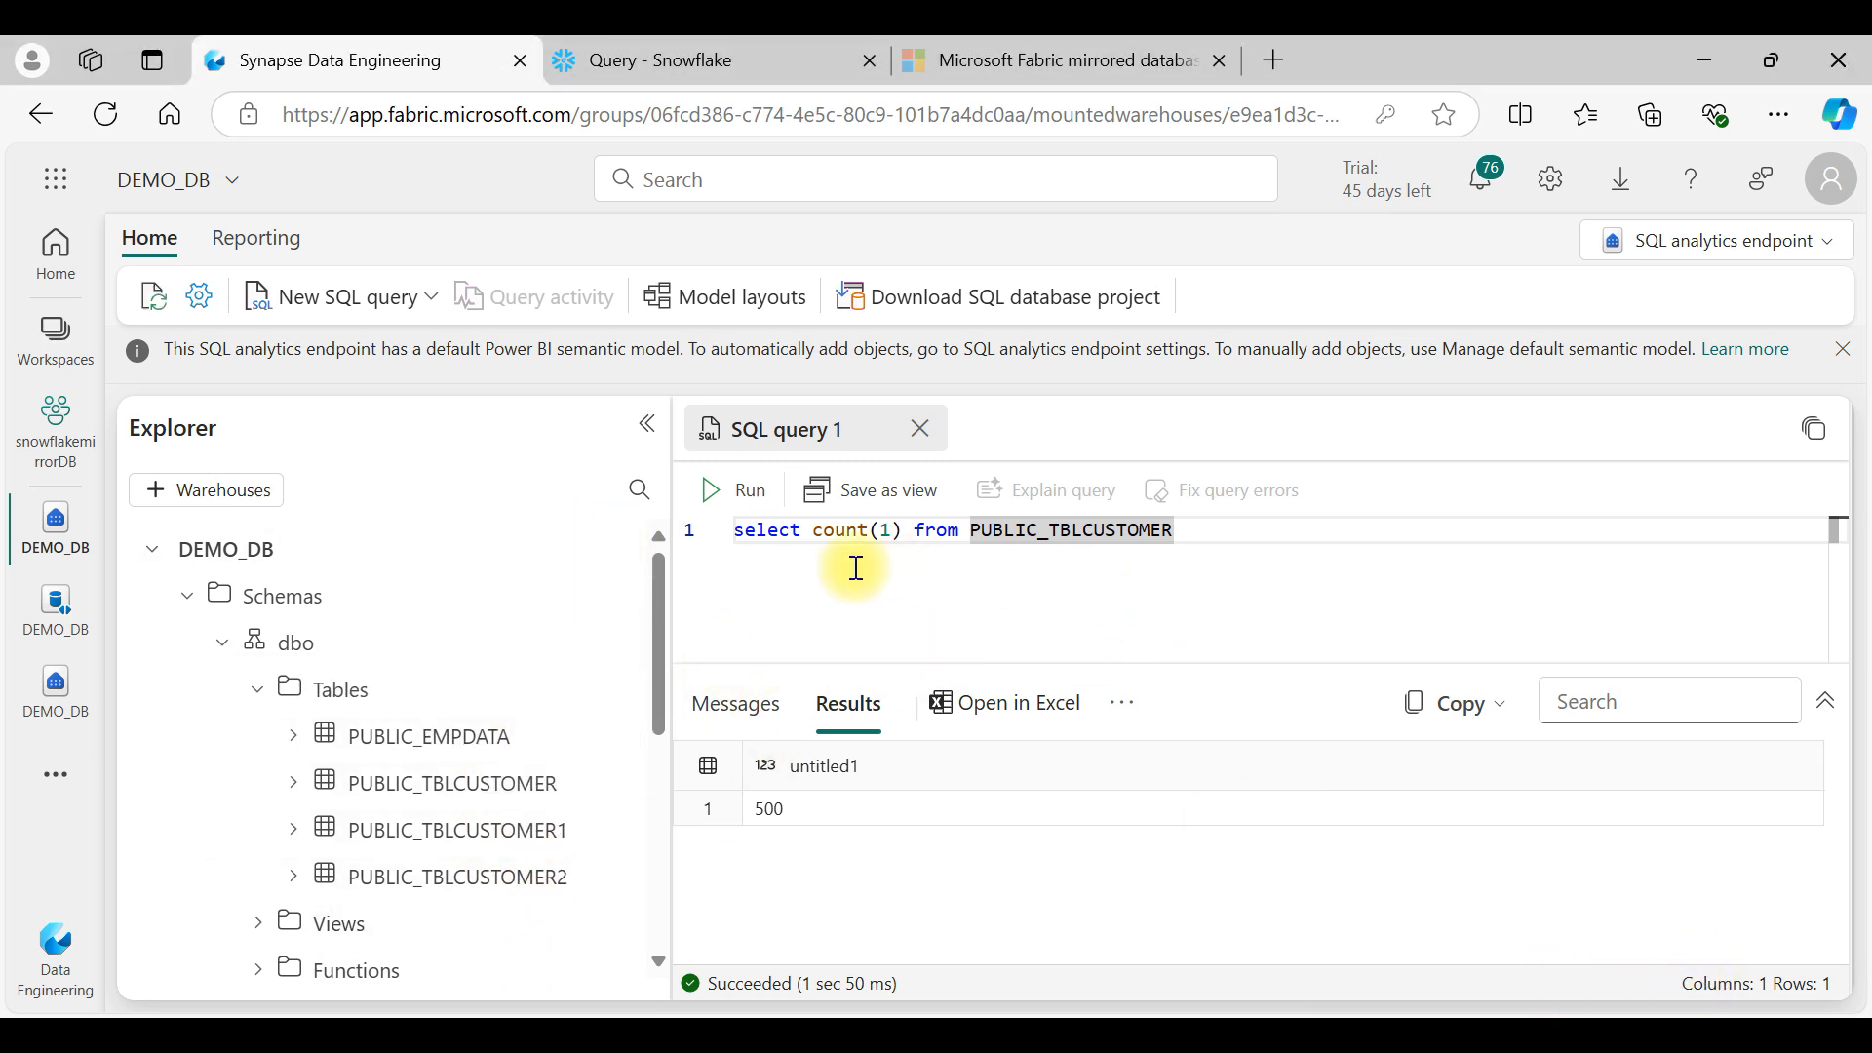
{"action": "left_click", "coordinate": [826, 527]}
{"action": "left_click", "coordinate": [717, 499]}
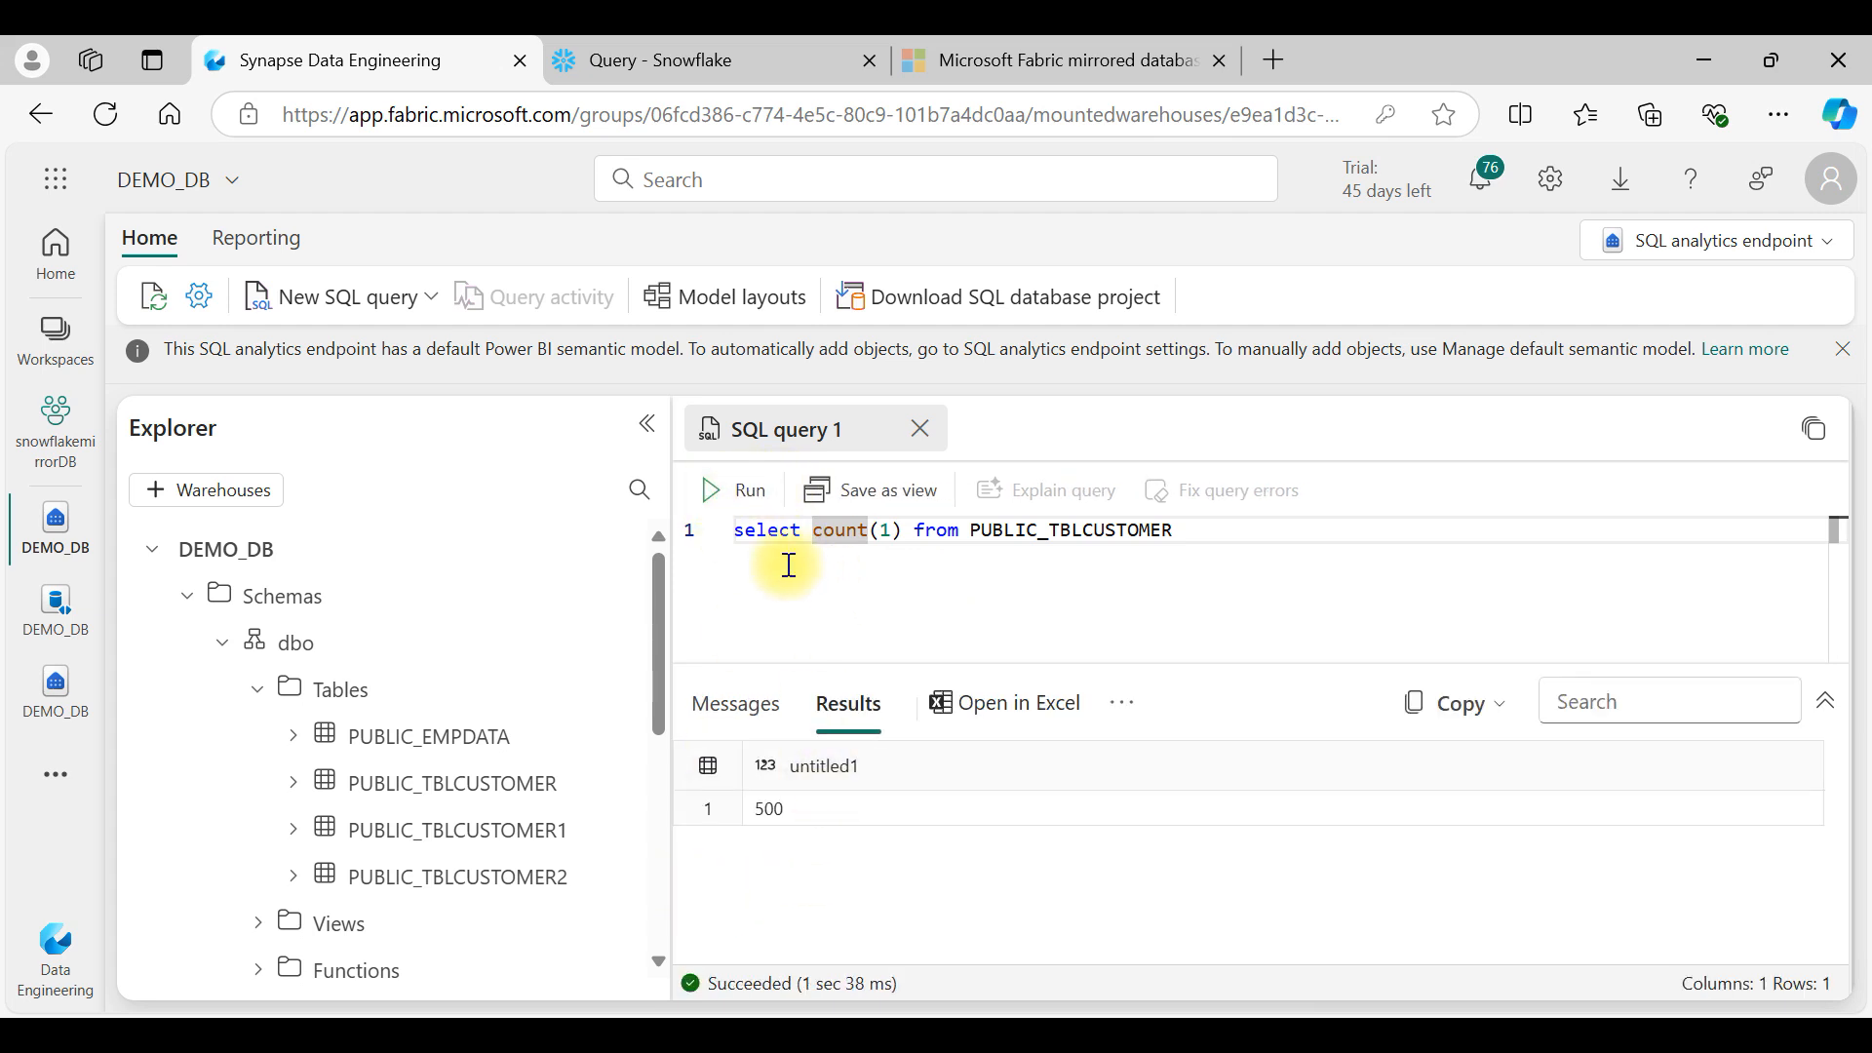
{"action": "left_click", "coordinate": [718, 492]}
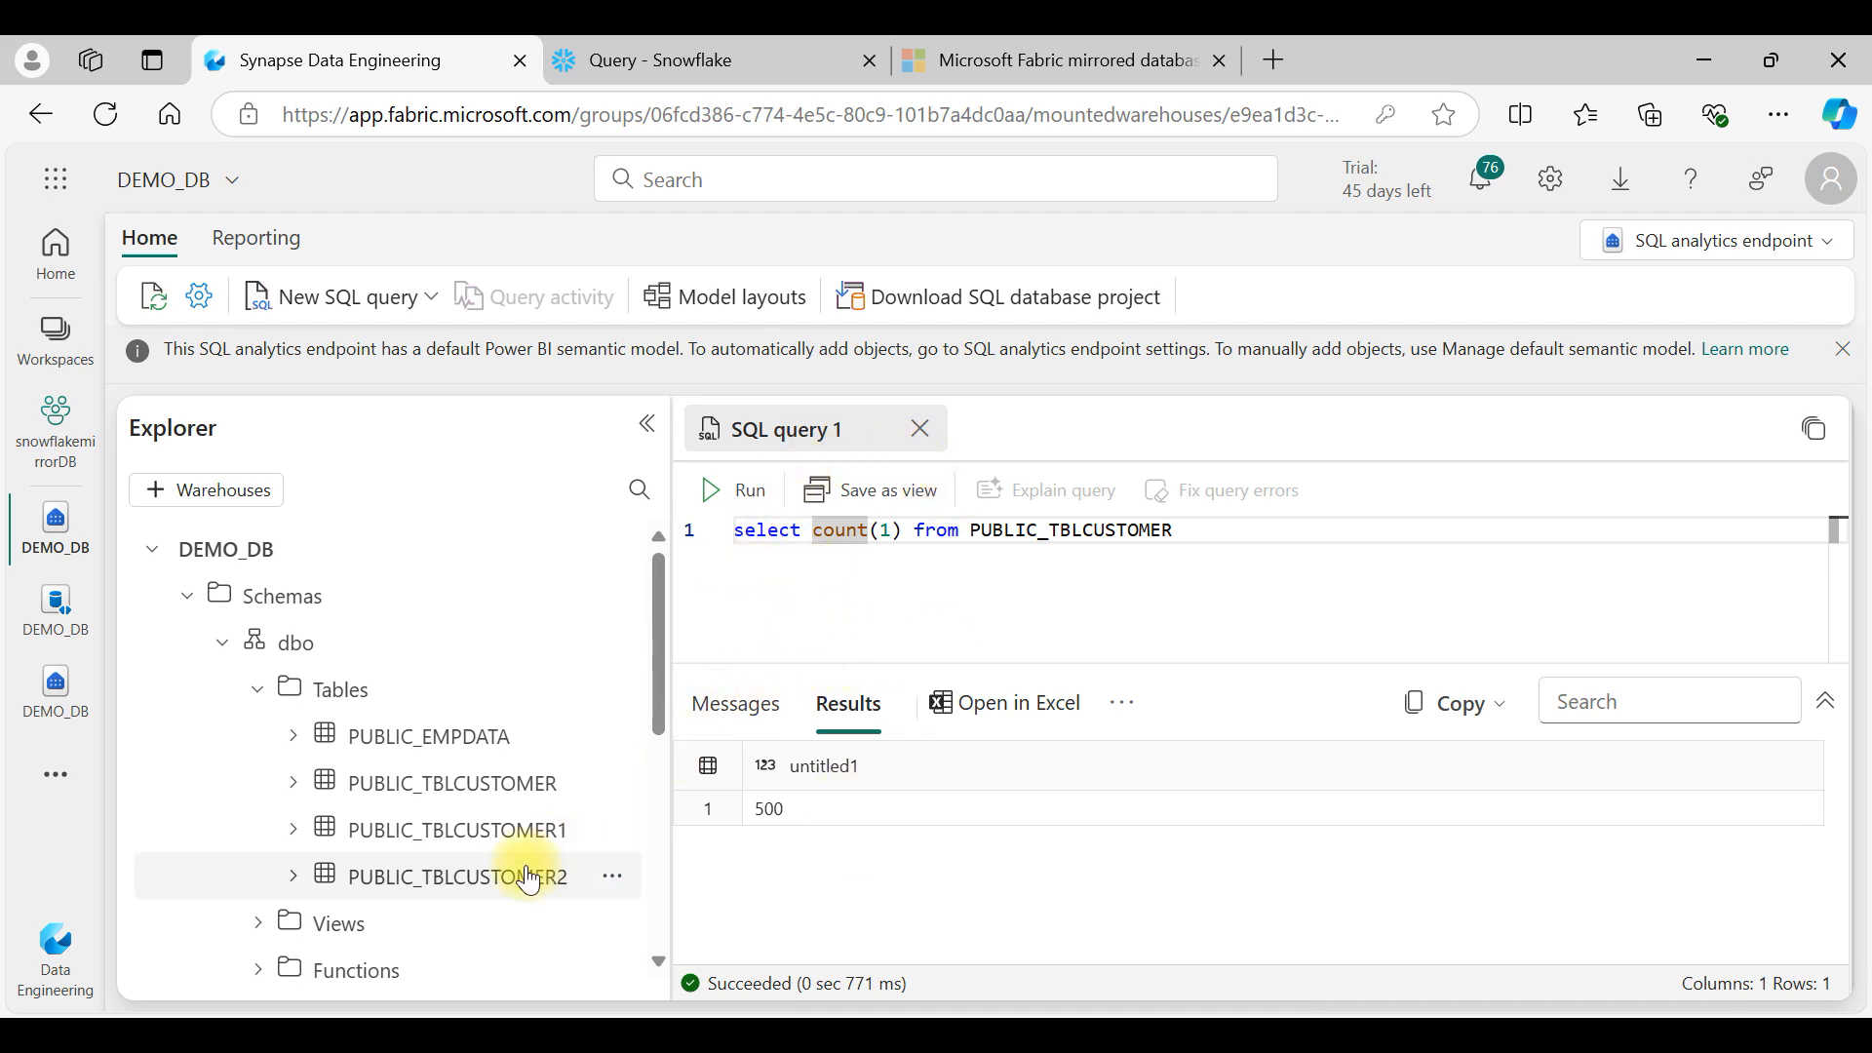
Step: Point the count query at PUBLIC_TBLCUSTOMER1 and run it
{"action": "left_click", "coordinate": [1185, 533]}
{"action": "type", "text": "1"}
{"action": "key", "text": "ctrl+Return"}
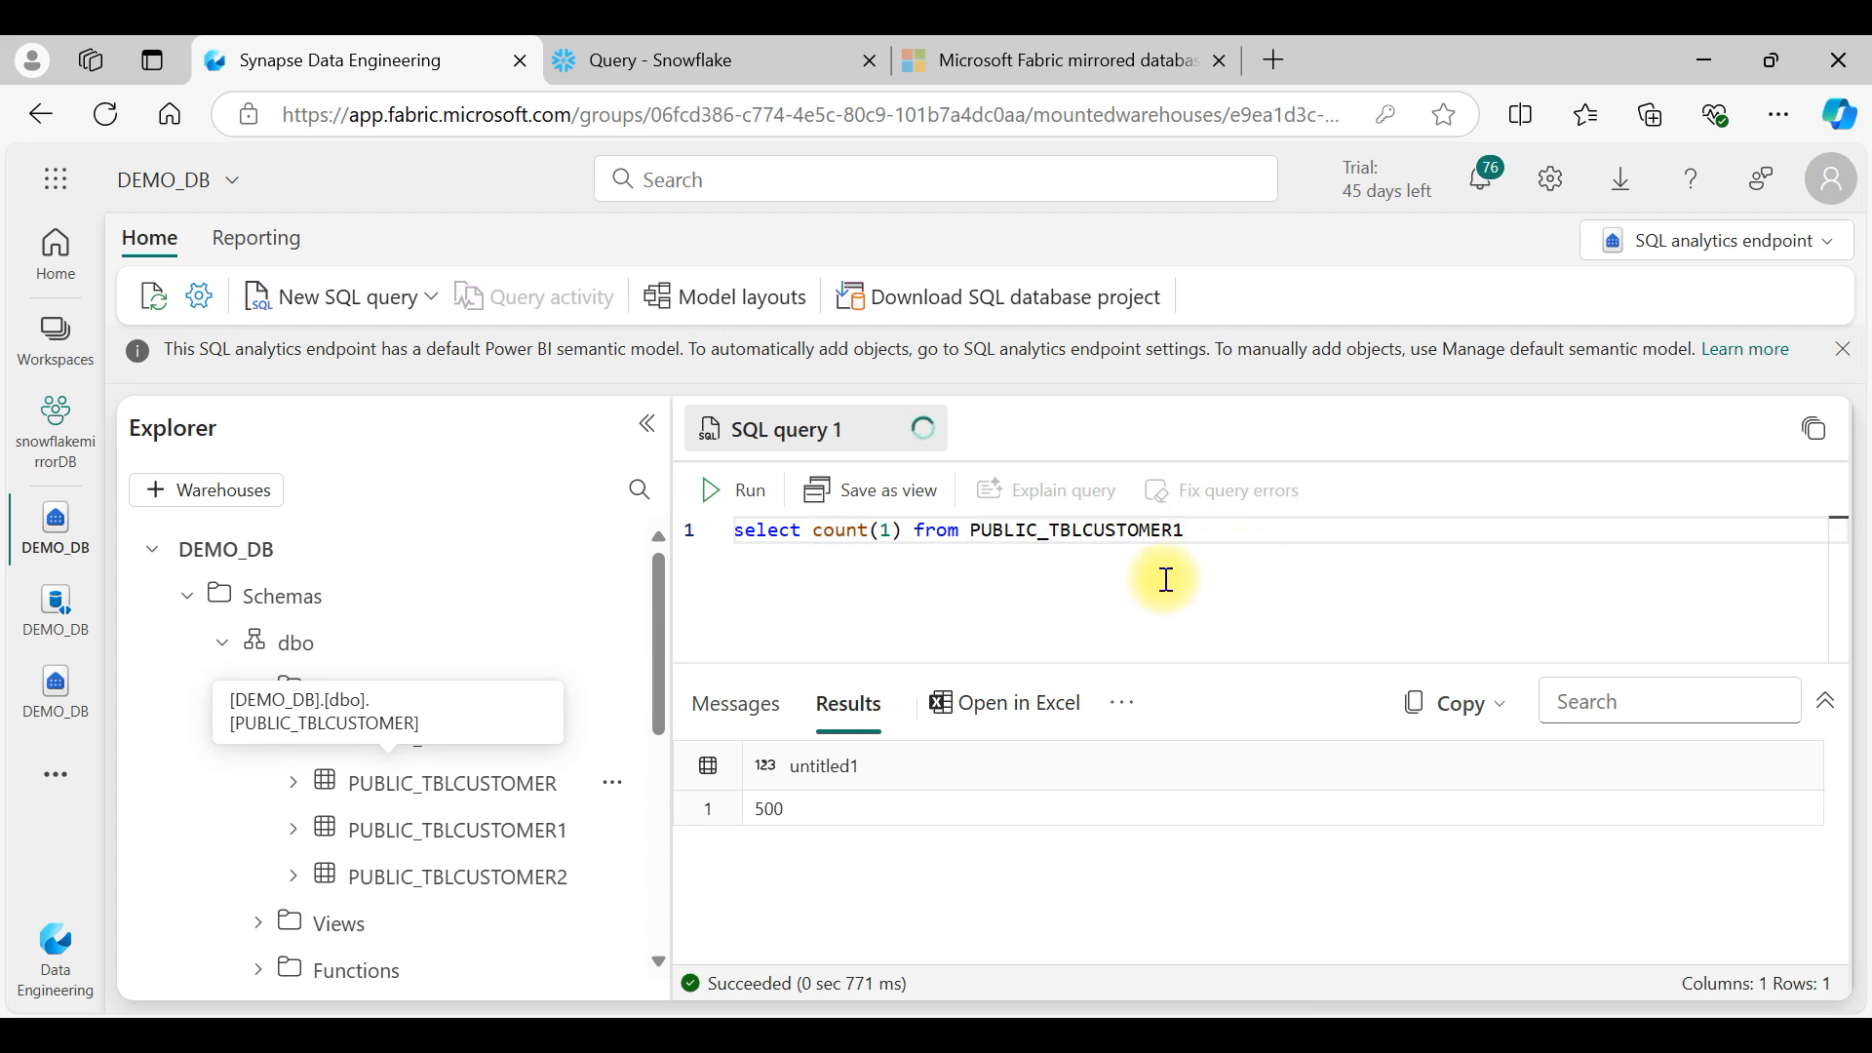
{"action": "left_click", "coordinate": [734, 489]}
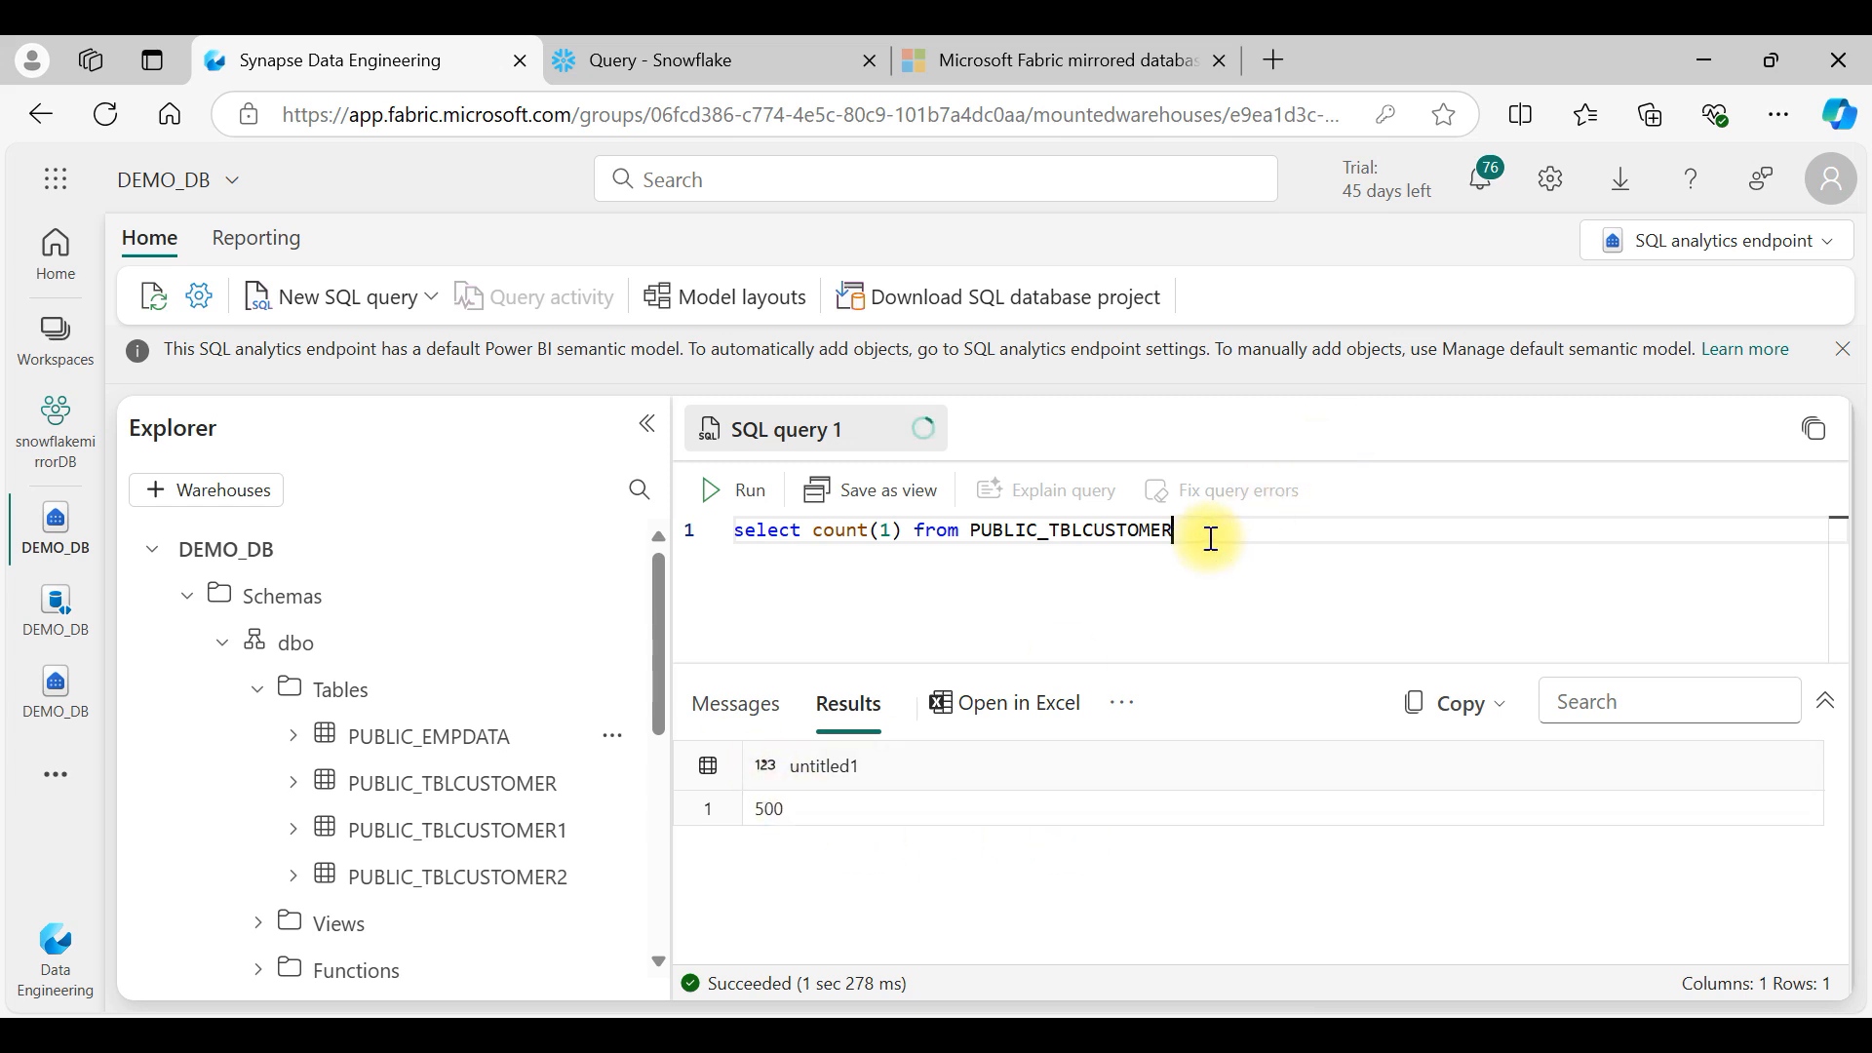
Step: Run the count query on PUBLIC_TBLCUSTOMER2, and run it once more on PUBLIC_TBLCUSTOMER
{"action": "type", "text": "2"}
{"action": "left_click", "coordinate": [717, 490]}
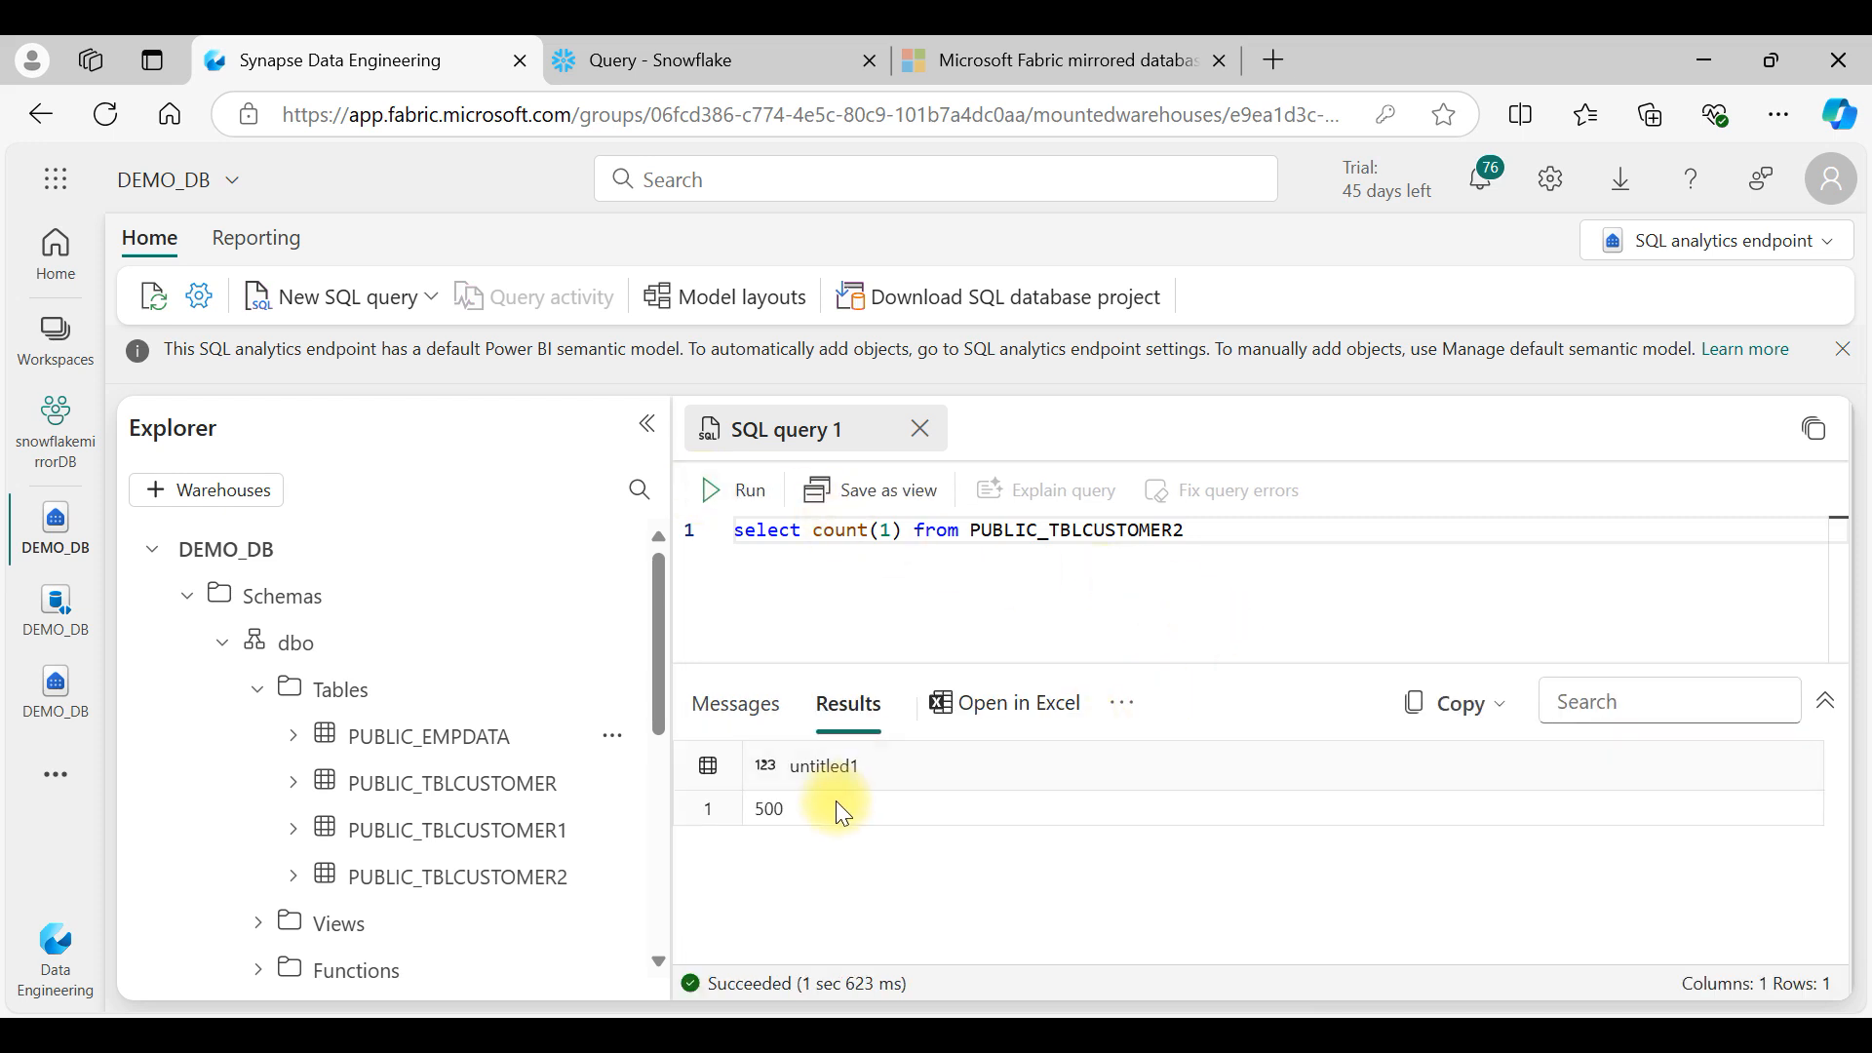
{"action": "left_click", "coordinate": [1229, 532]}
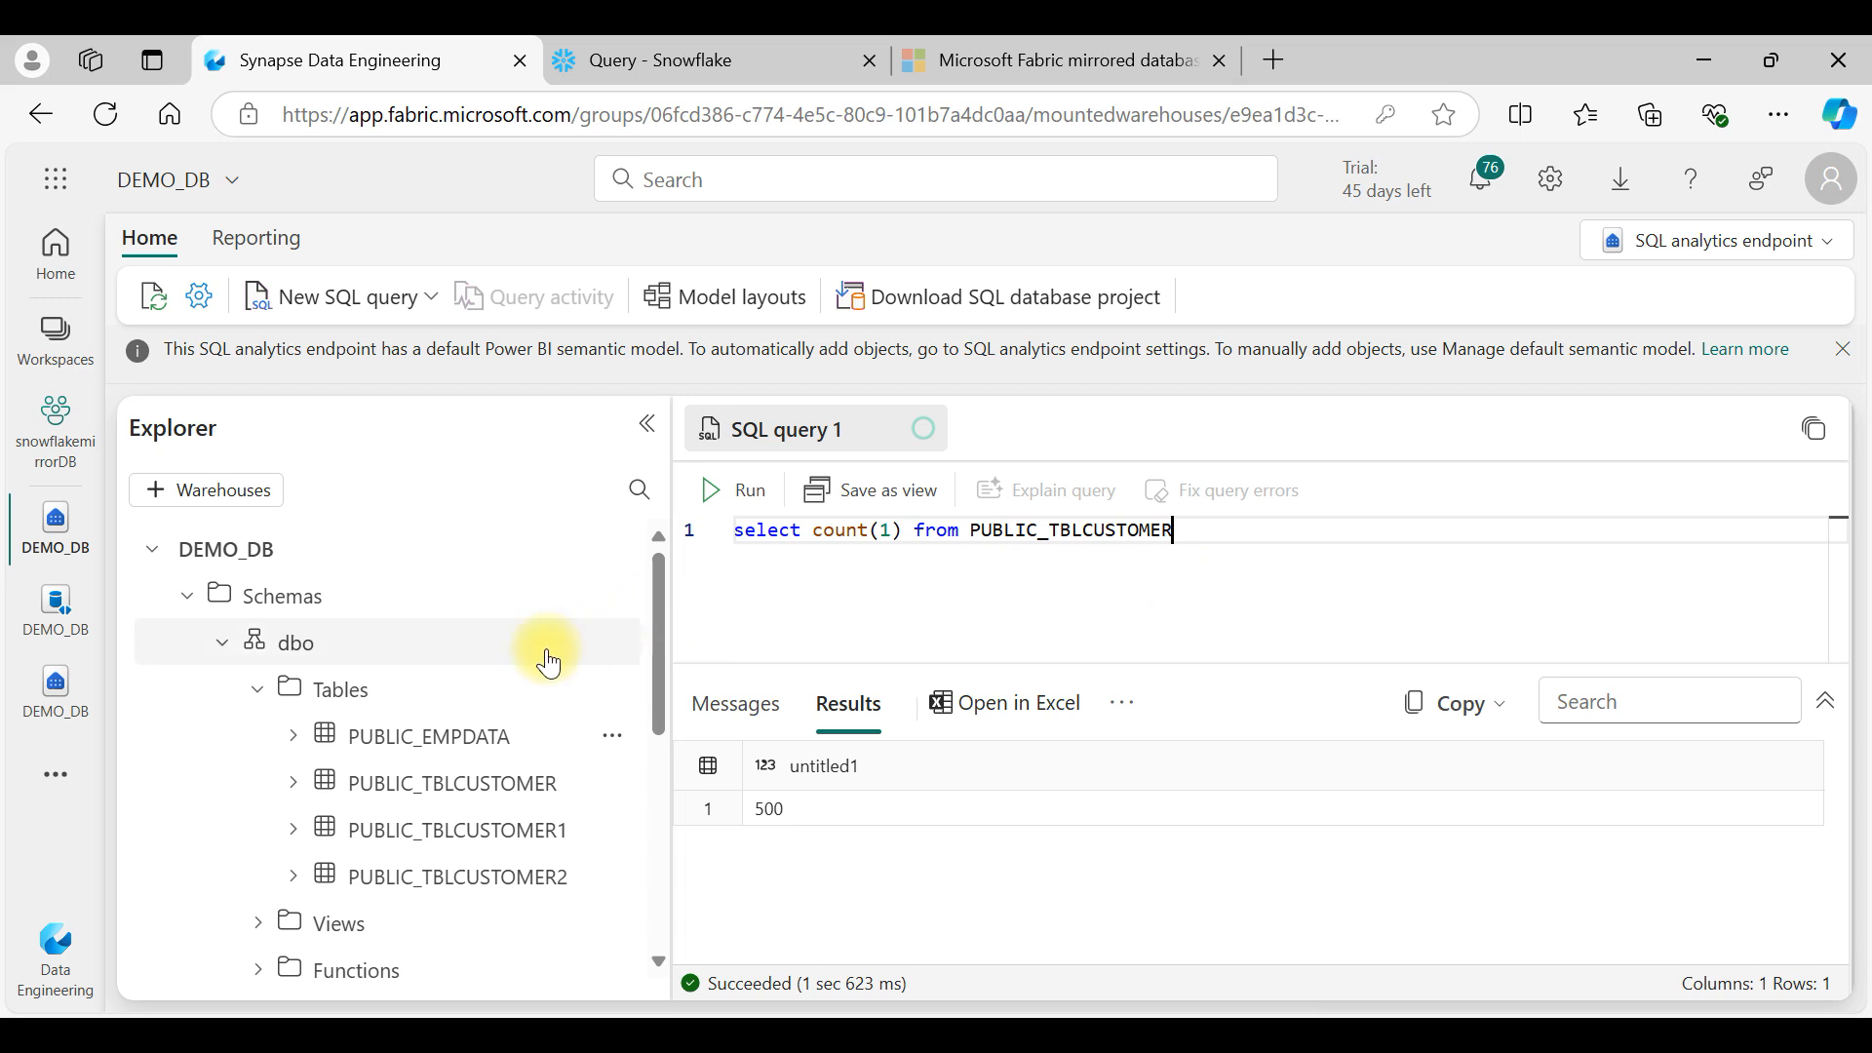
{"action": "left_click", "coordinate": [707, 491]}
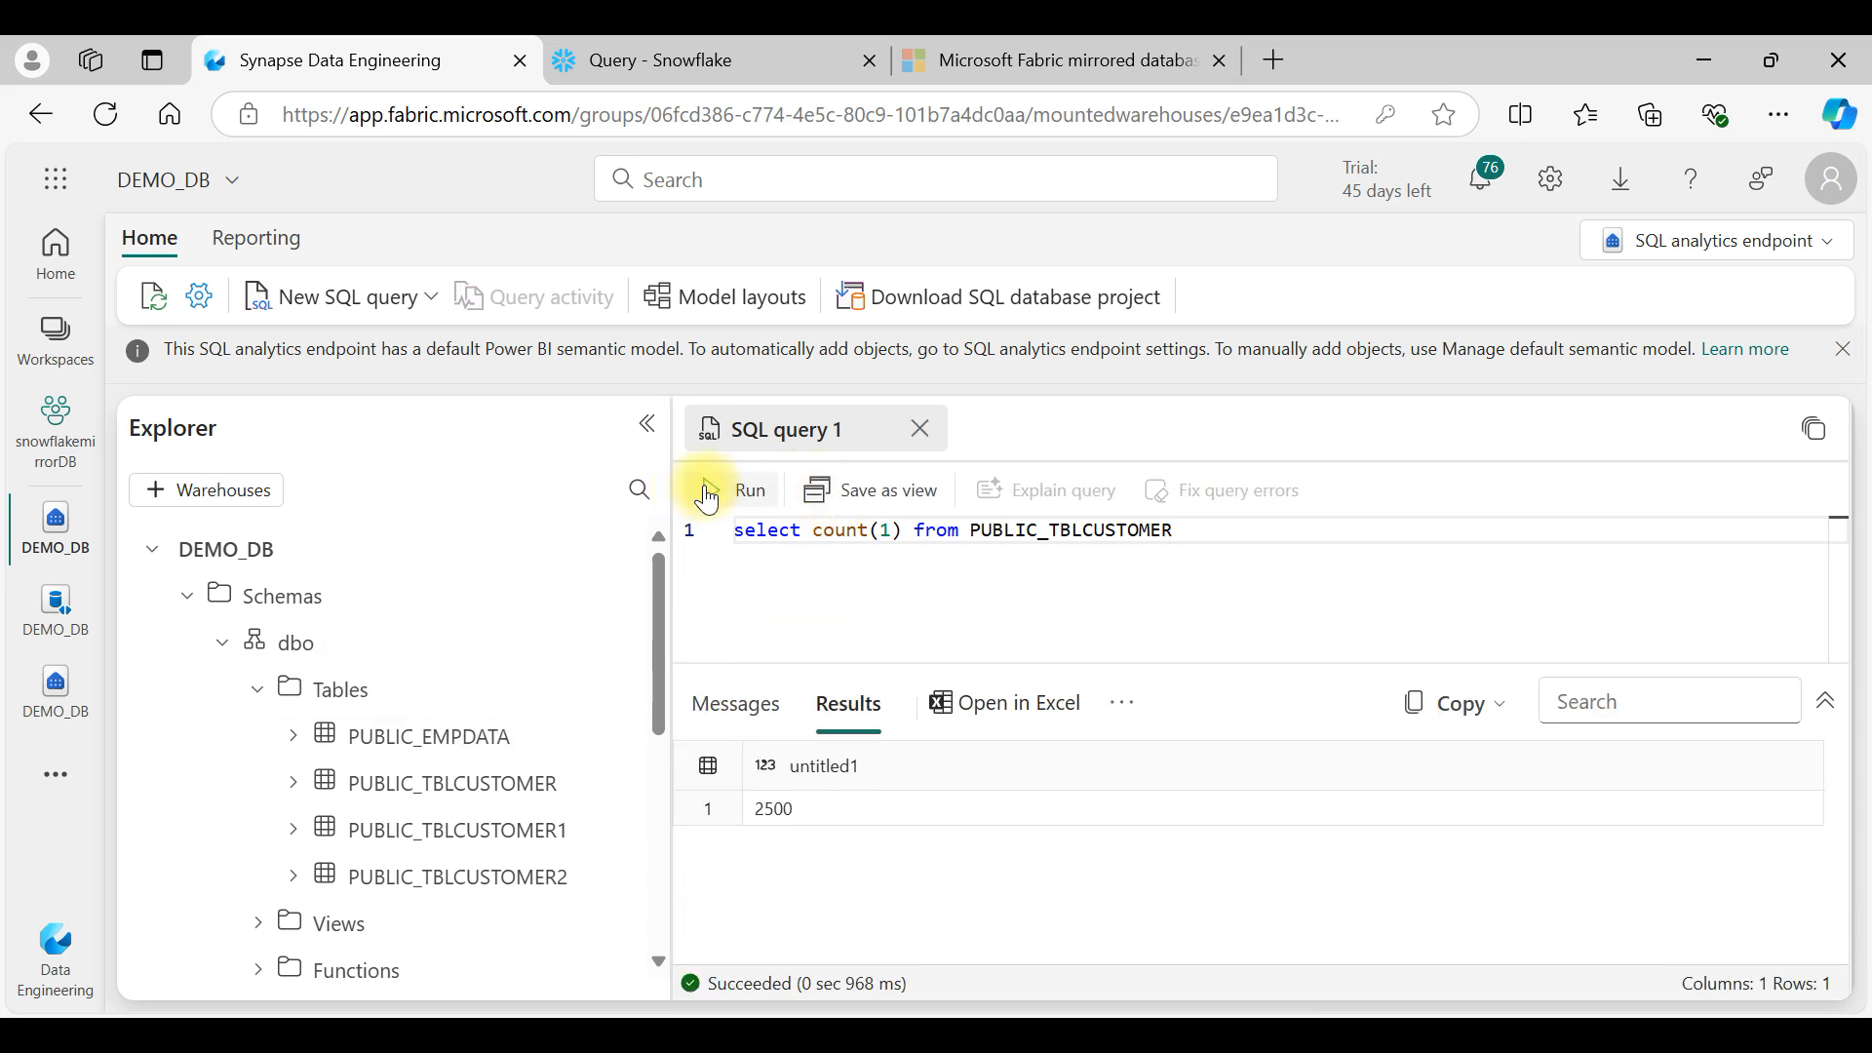